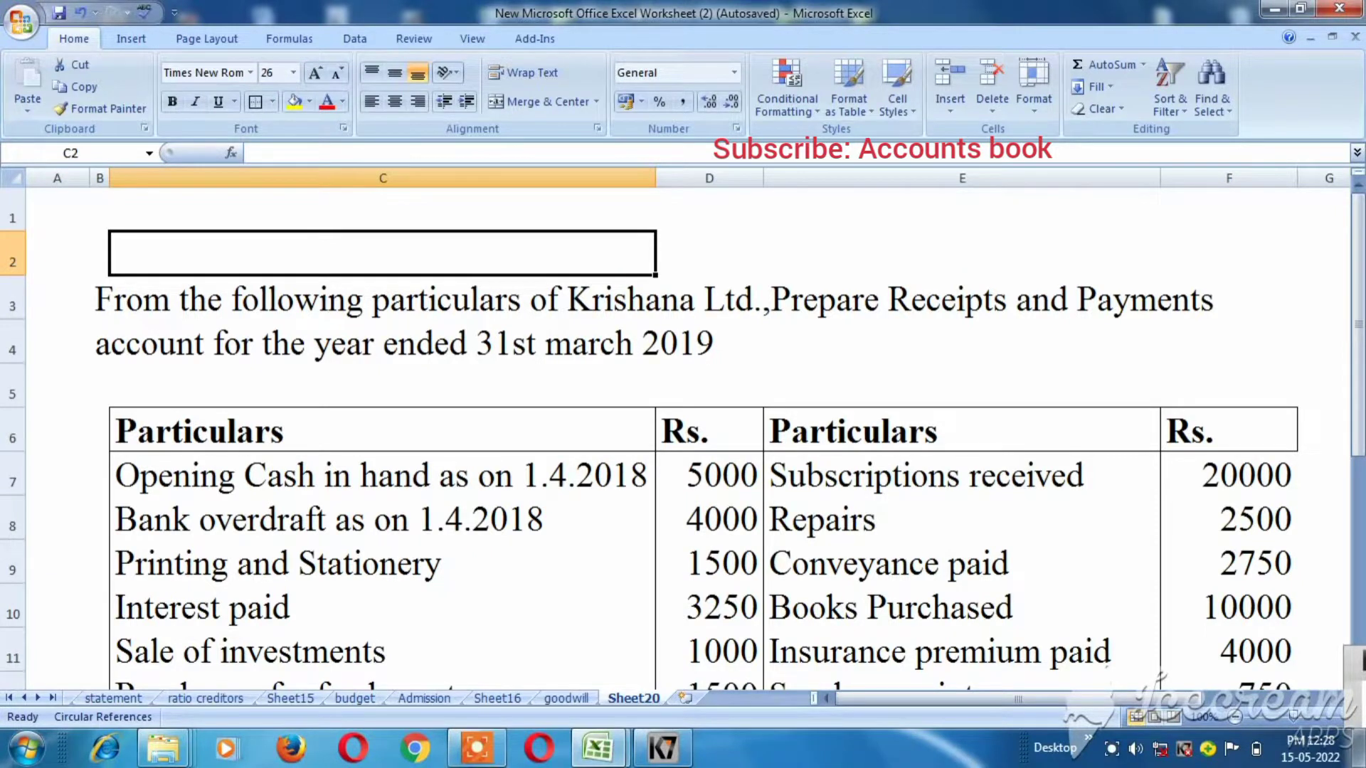
Step: Read the Krishana Ltd. problem statement and go through its list of particulars down to the end of the table
{"action": "left_click", "coordinate": [382, 298]}
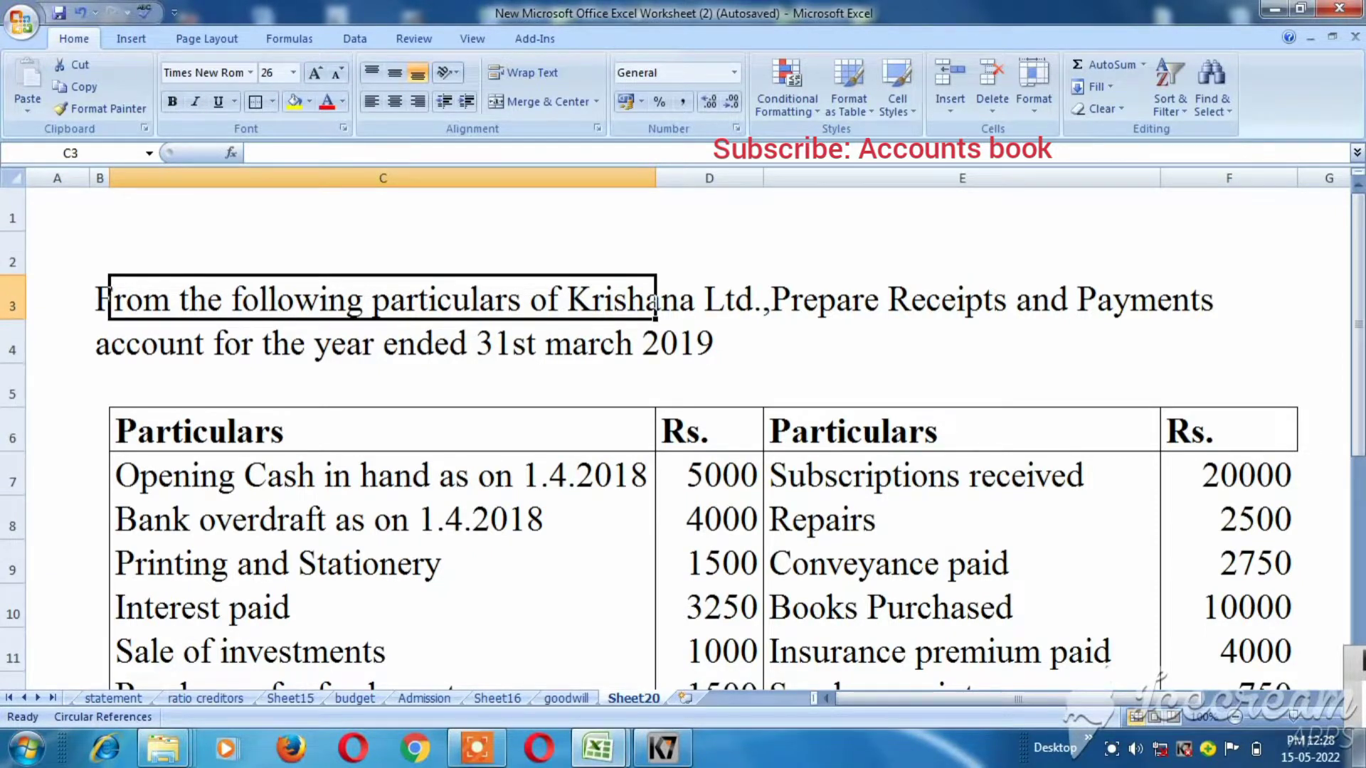
{"action": "left_click", "coordinate": [382, 342]}
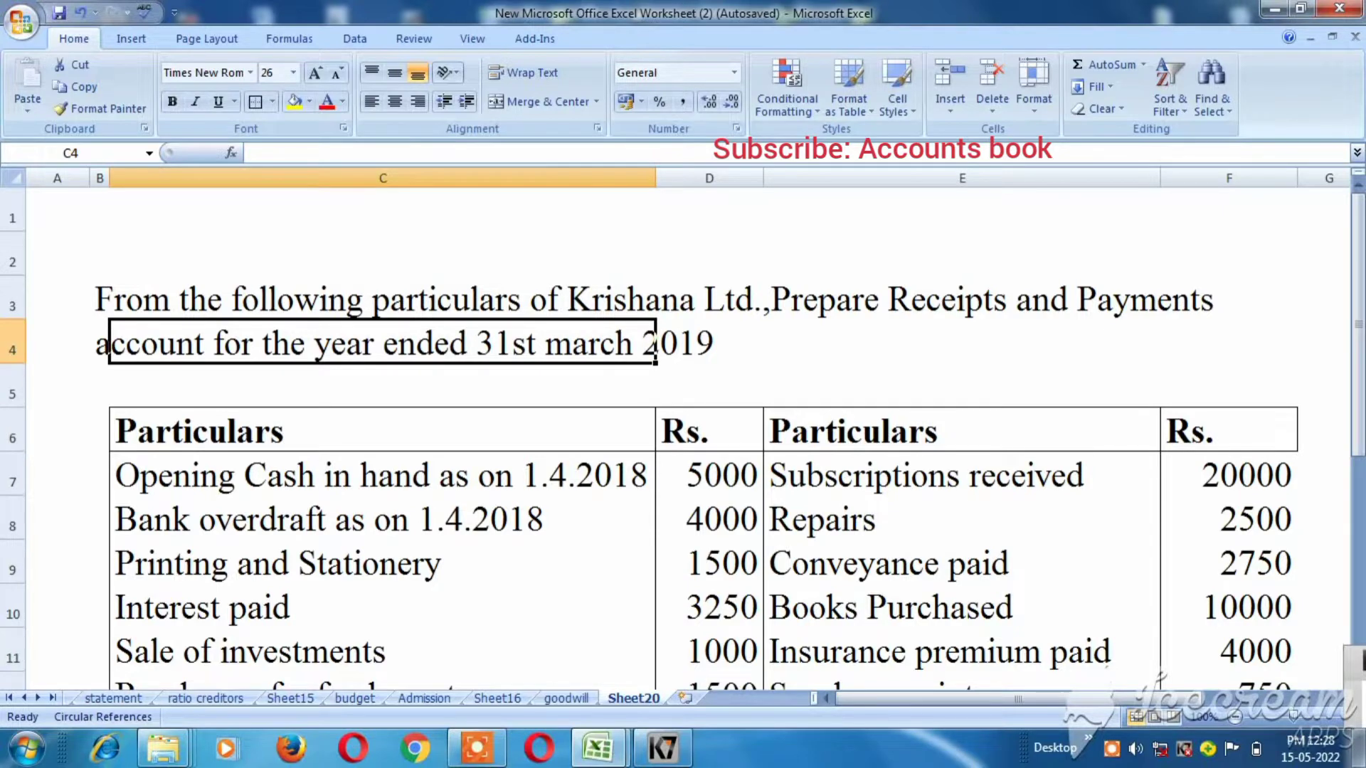
{"action": "left_click", "coordinate": [382, 385]}
{"action": "key", "text": "Down"}
{"action": "key", "text": "Down"}
{"action": "key", "text": "Down"}
{"action": "key", "text": "Down"}
{"action": "key", "text": "Down"}
{"action": "key", "text": "Down"}
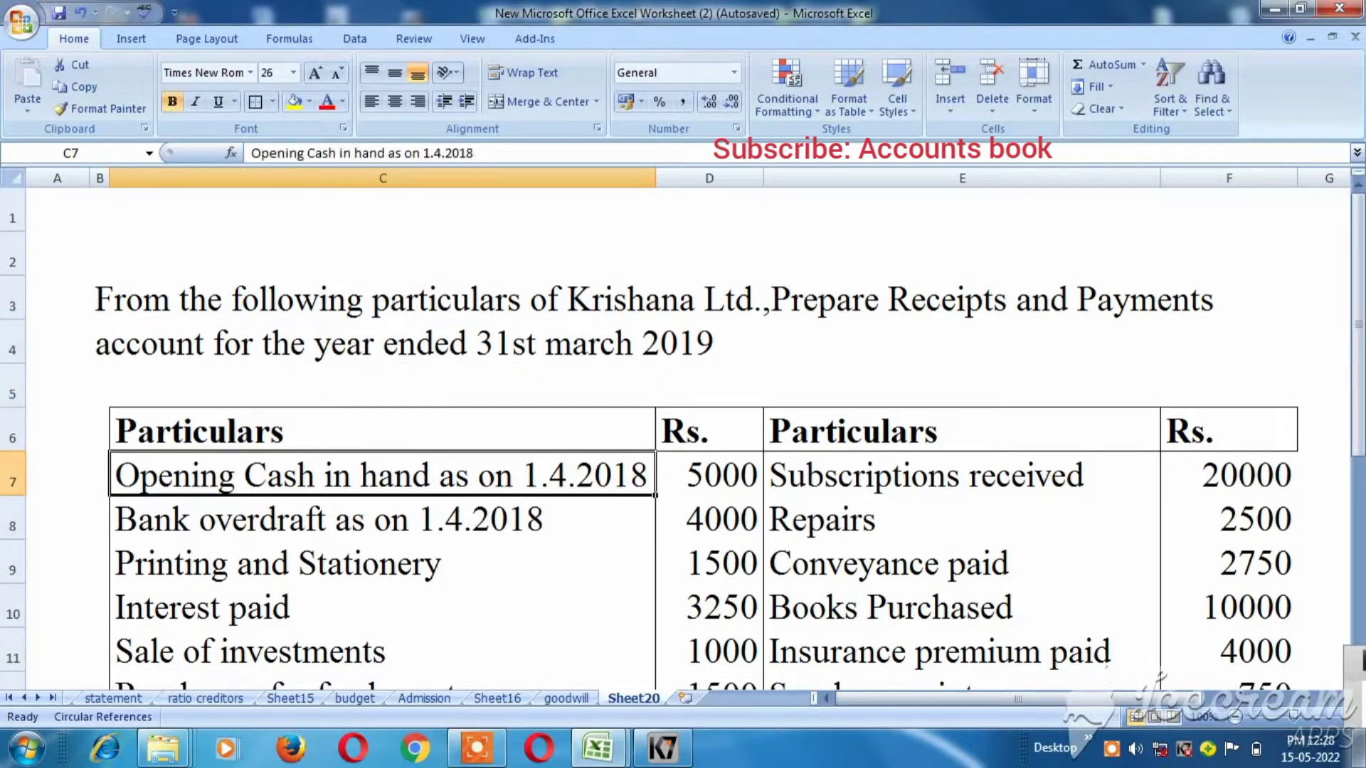
{"action": "key", "text": "Down"}
{"action": "key", "text": "Down"}
{"action": "key", "text": "Down"}
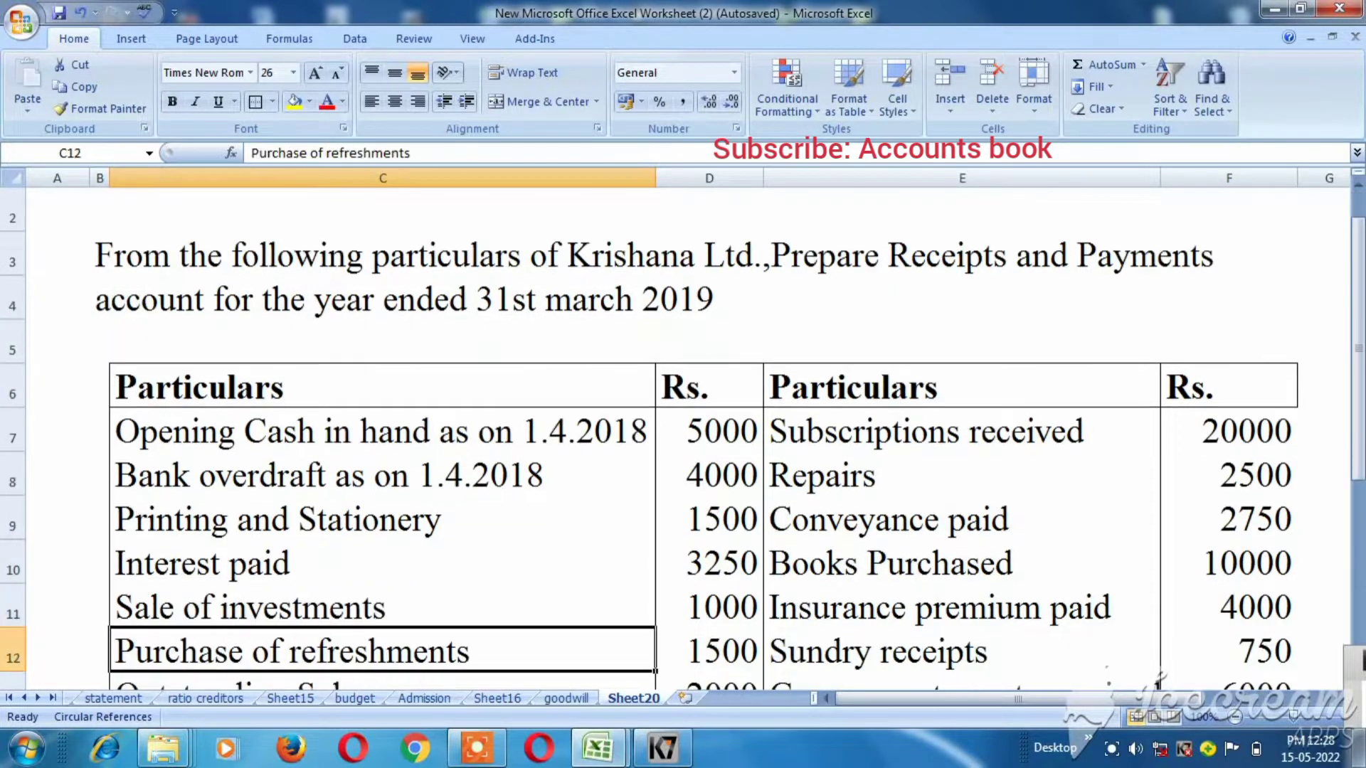
{"action": "key", "text": "Up"}
{"action": "key", "text": "Up"}
{"action": "key", "text": "Up"}
{"action": "key", "text": "Up"}
{"action": "key", "text": "Up"}
{"action": "key", "text": "Up"}
{"action": "key", "text": "Up"}
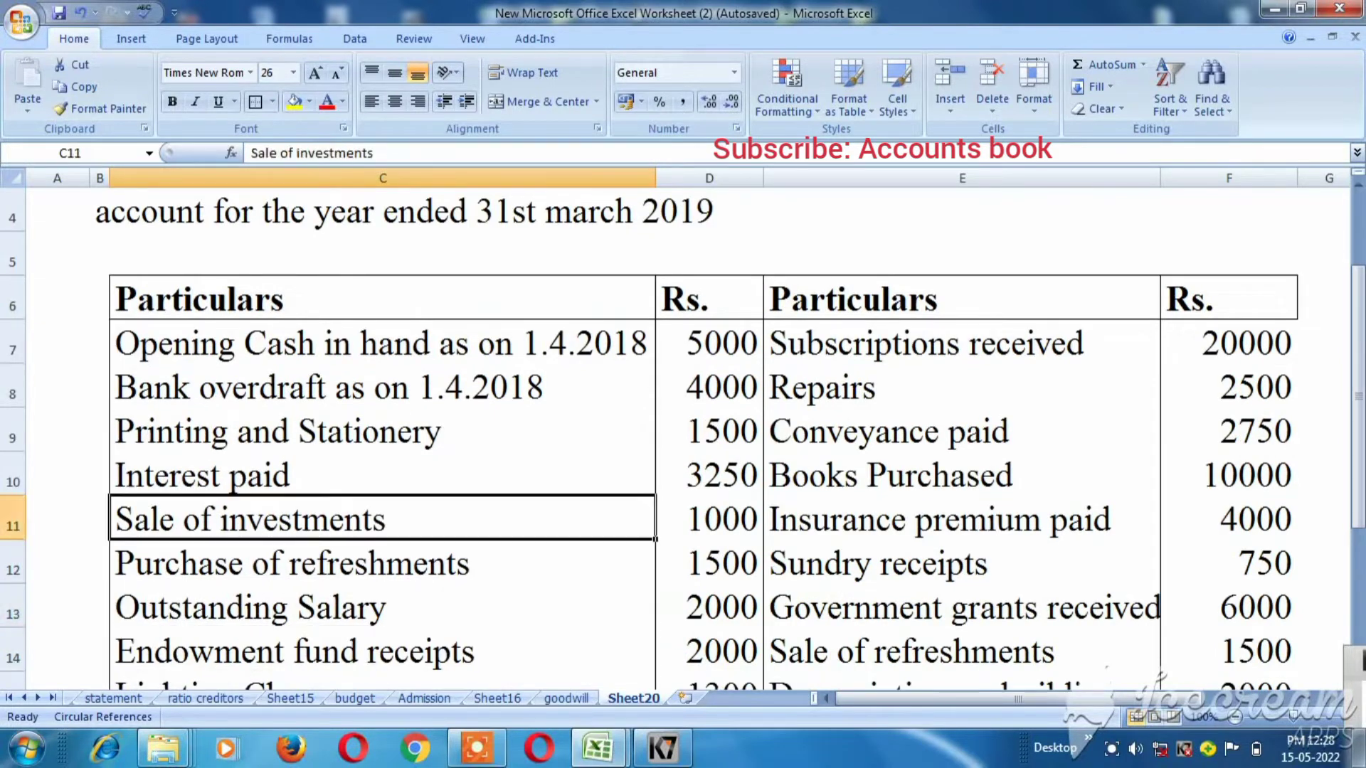
{"action": "key", "text": "Down"}
{"action": "key", "text": "Down"}
{"action": "key", "text": "Down"}
{"action": "key", "text": "Down"}
{"action": "key", "text": "Down"}
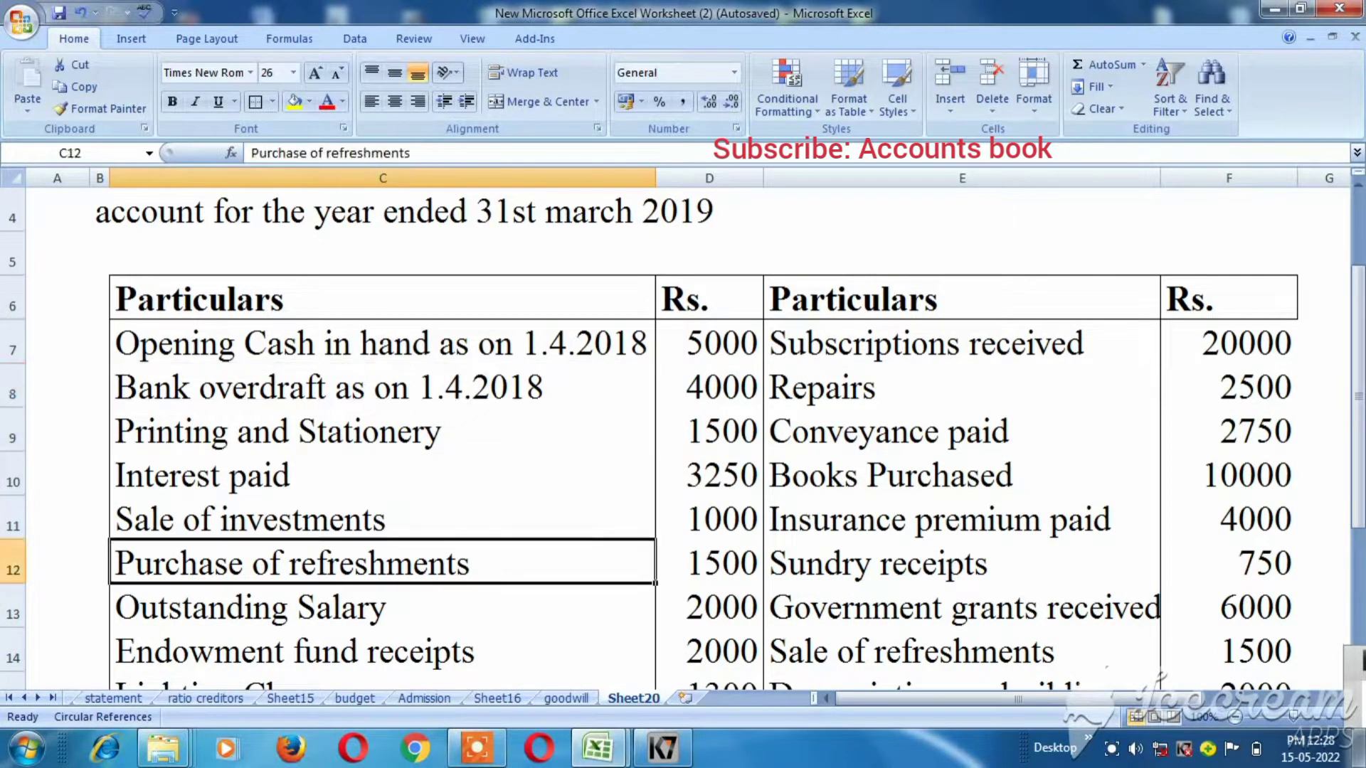
{"action": "key", "text": "Down"}
{"action": "key", "text": "Down"}
{"action": "key", "text": "Down"}
{"action": "key", "text": "Down"}
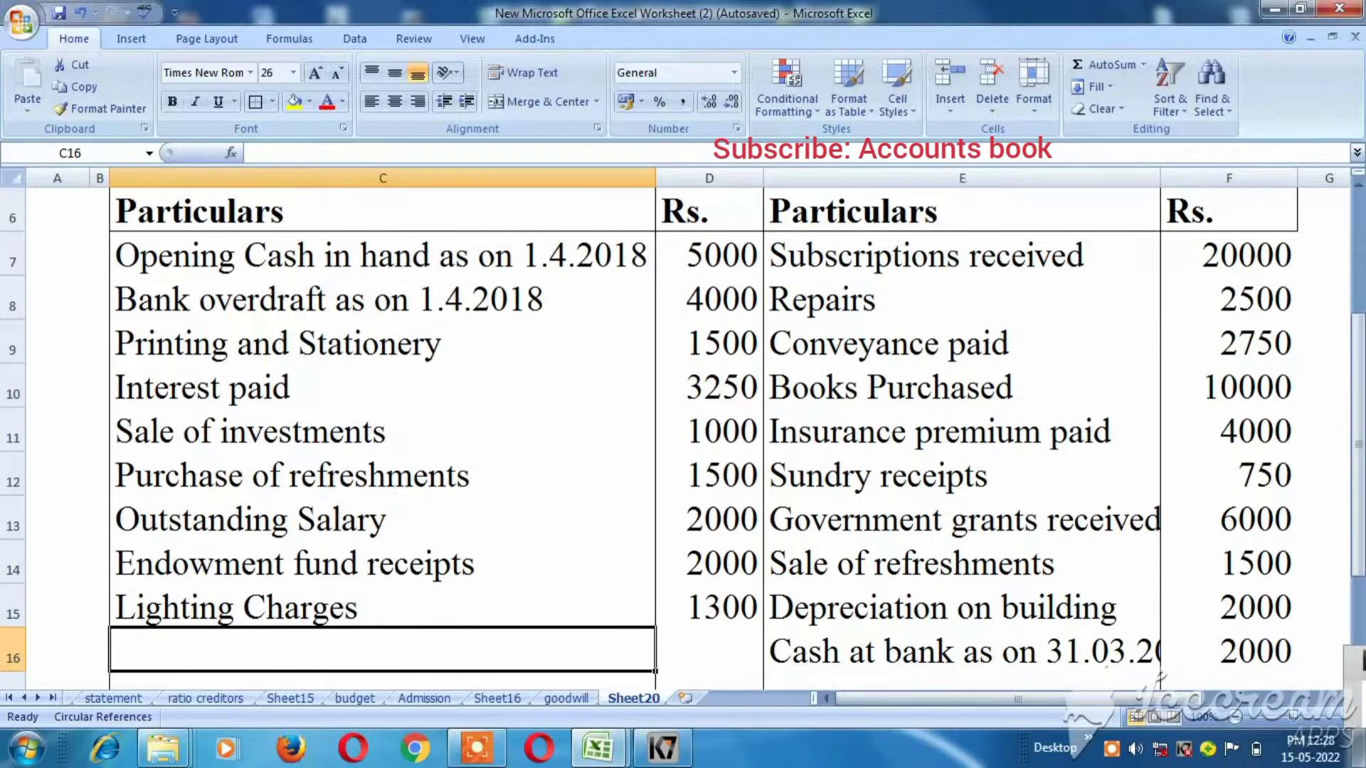
{"action": "key", "text": "Down"}
{"action": "key", "text": "Up"}
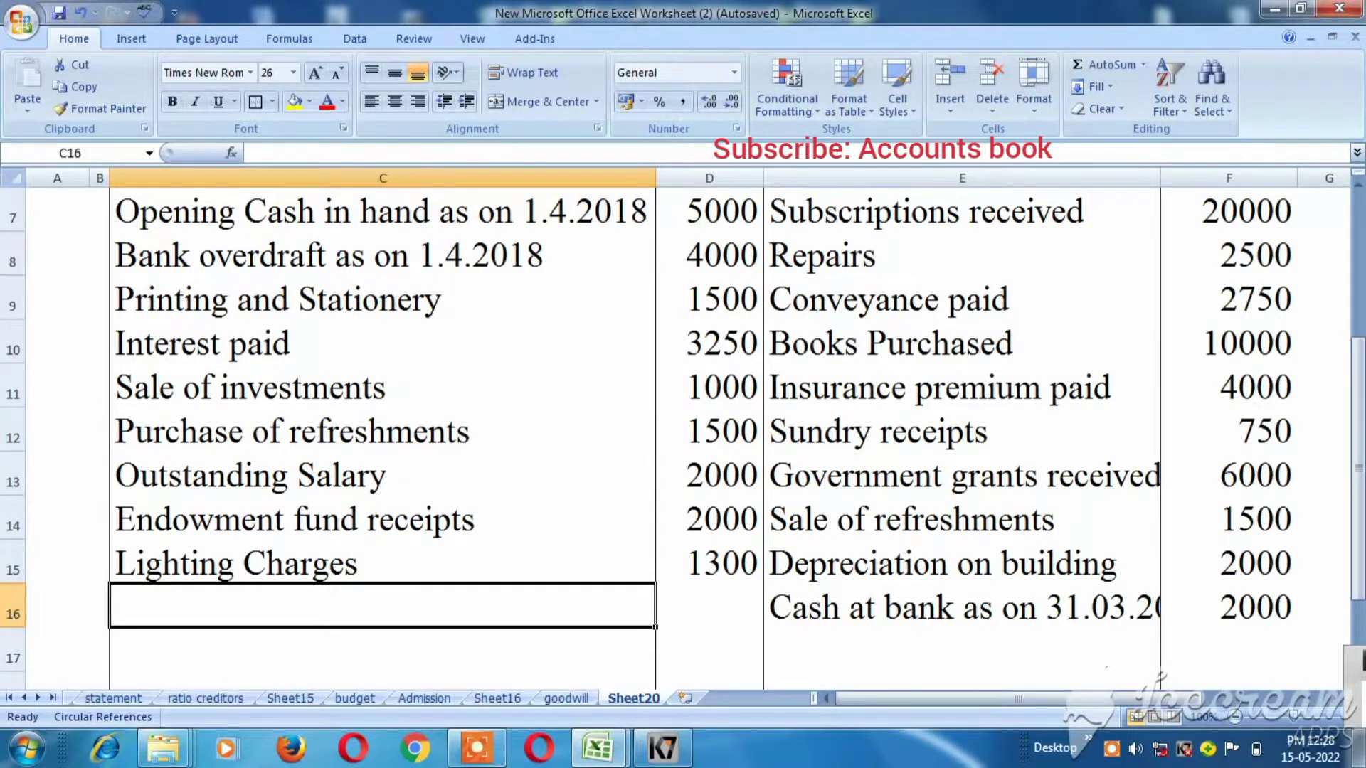
Step: Go back up the particulars list from Lighting Charges to the top of the problem sheet
{"action": "left_click", "coordinate": [382, 563]}
{"action": "key", "text": "Up"}
{"action": "key", "text": "Up"}
{"action": "key", "text": "Up"}
{"action": "key", "text": "Up"}
{"action": "key", "text": "Up"}
{"action": "key", "text": "Up"}
{"action": "key", "text": "Up"}
{"action": "key", "text": "Up"}
{"action": "key", "text": "Up"}
{"action": "key", "text": "Up"}
{"action": "key", "text": "Up"}
{"action": "key", "text": "Up"}
{"action": "key", "text": "Up"}
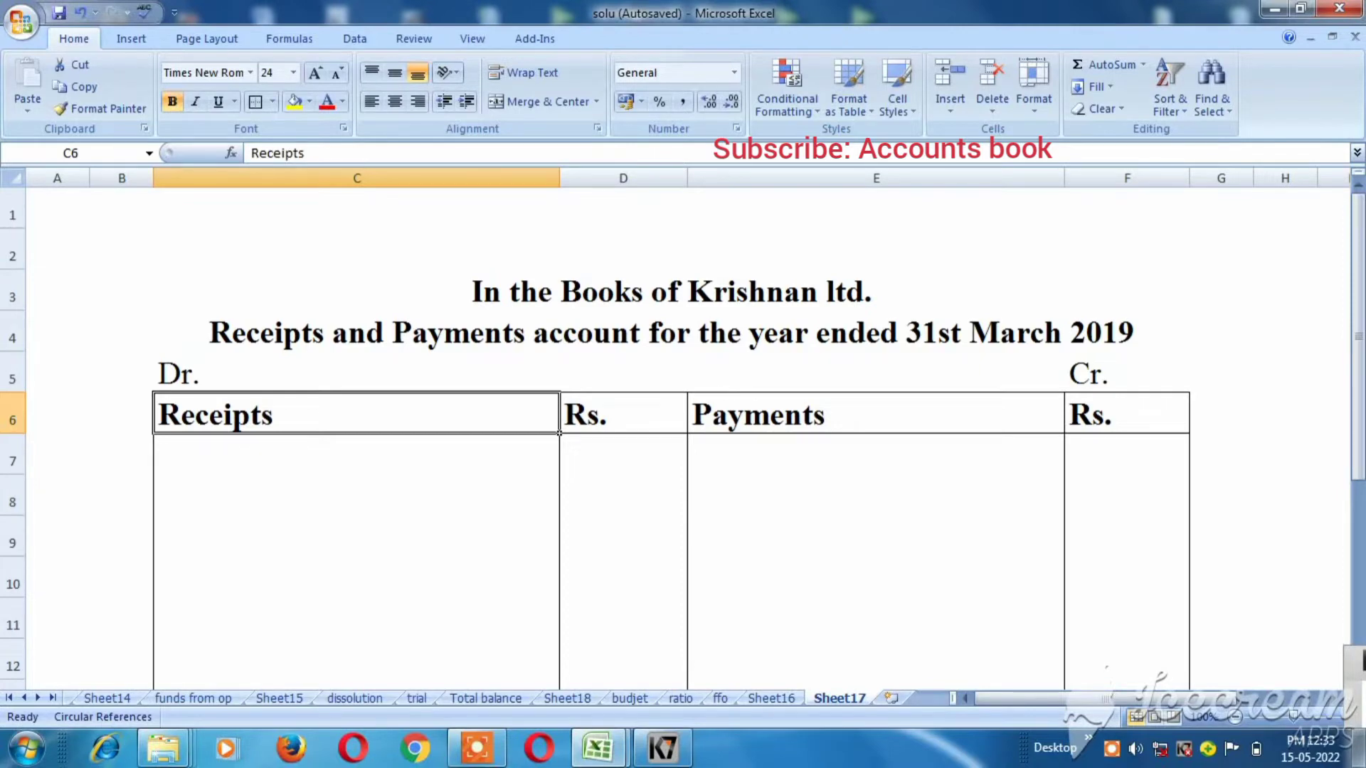
Step: Consult the opening cash item in the problem sheet and enter "To balance b/d" as the first receipt in C7 of the solu workbook
{"action": "key", "text": "alt+Tab"}
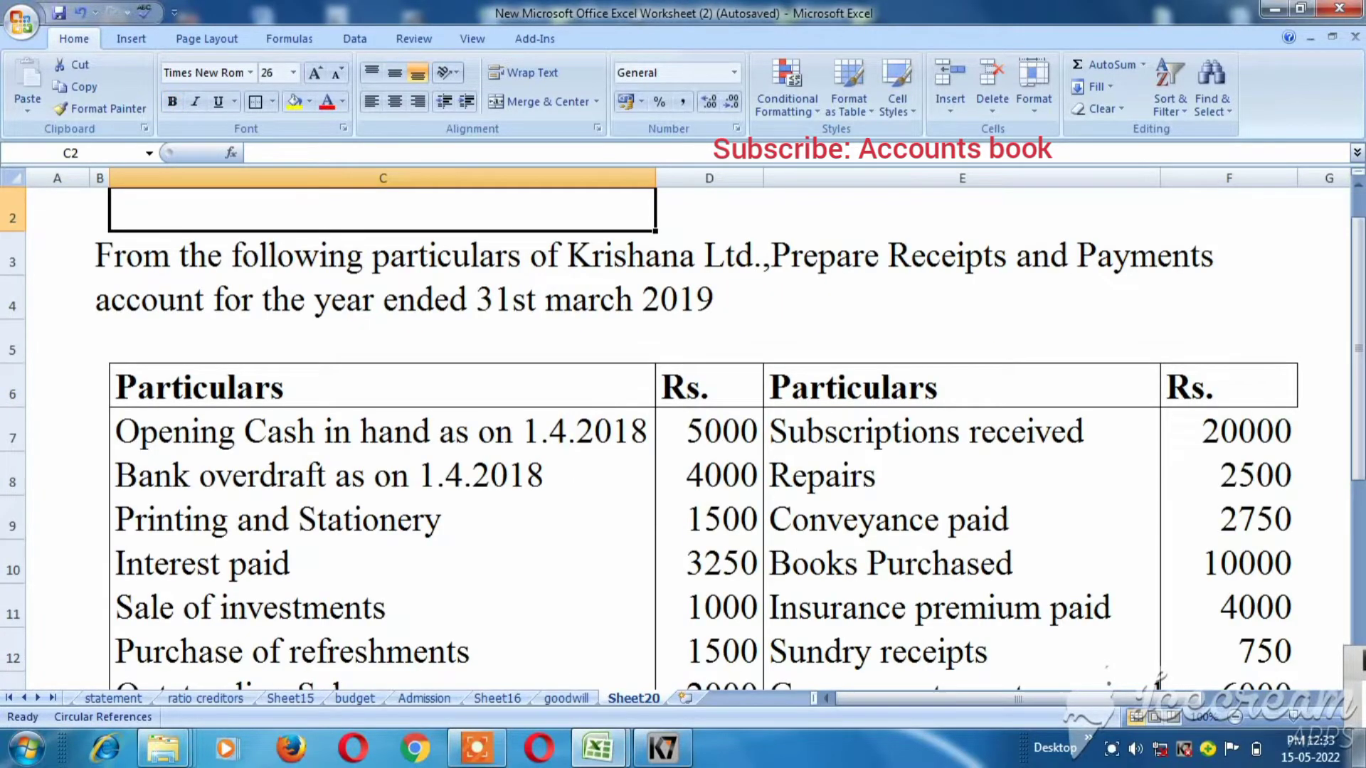
{"action": "key", "text": "Down"}
{"action": "key", "text": "Down"}
{"action": "key", "text": "Down"}
{"action": "key", "text": "Down"}
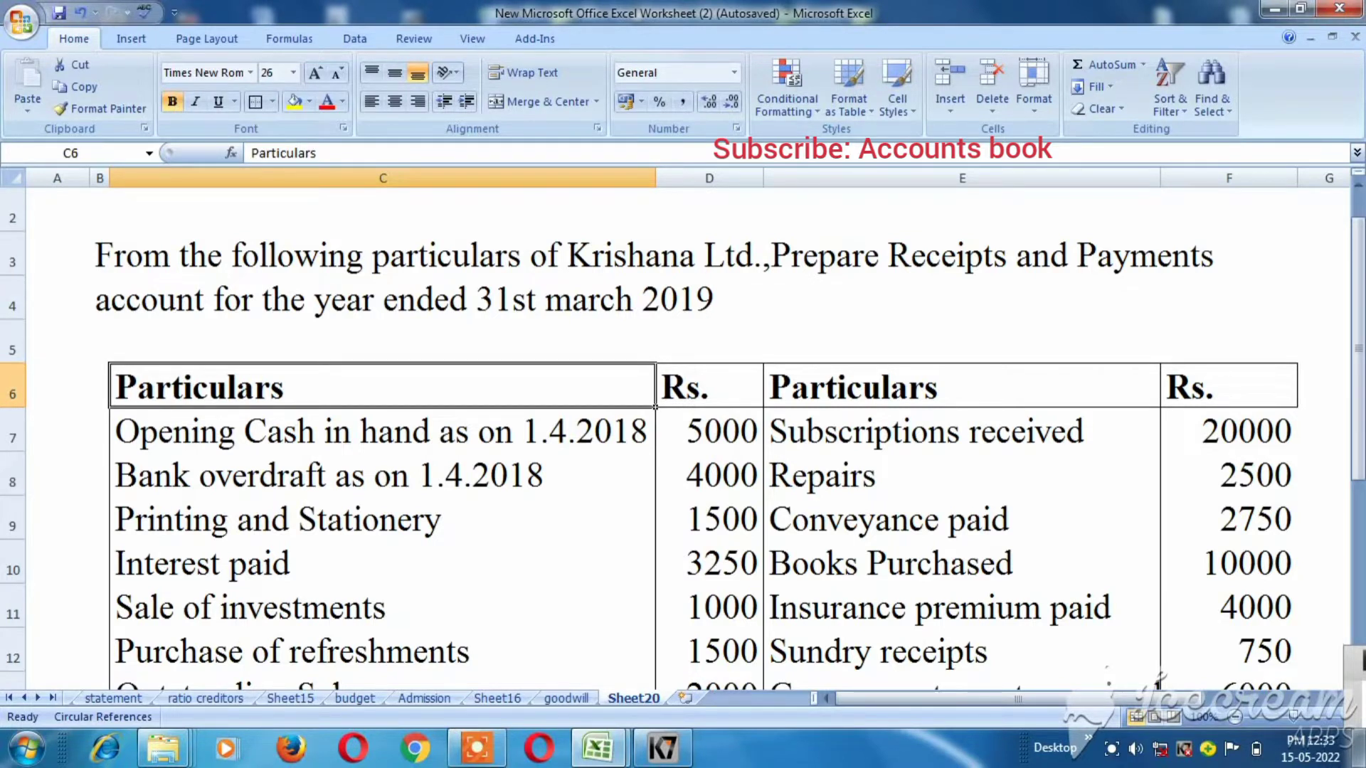
{"action": "key", "text": "Down"}
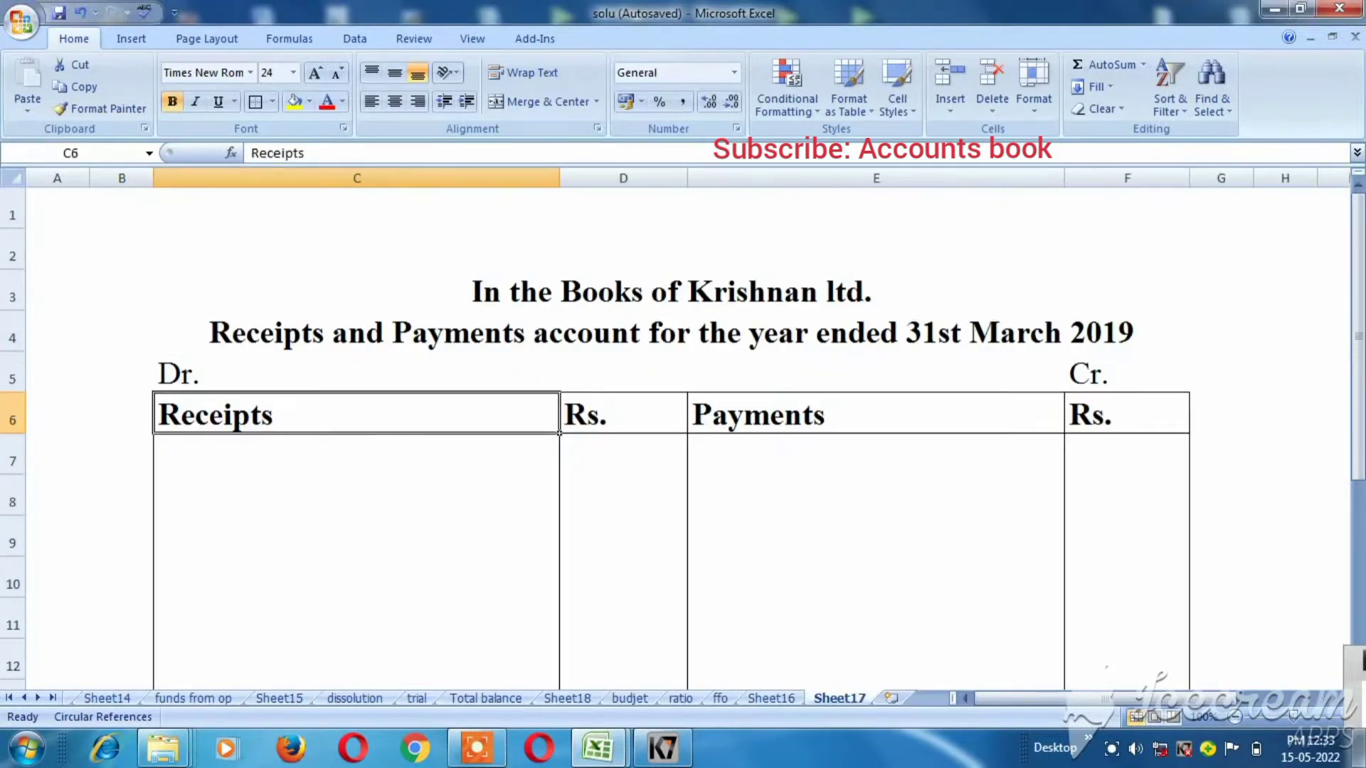
{"action": "key", "text": "Down"}
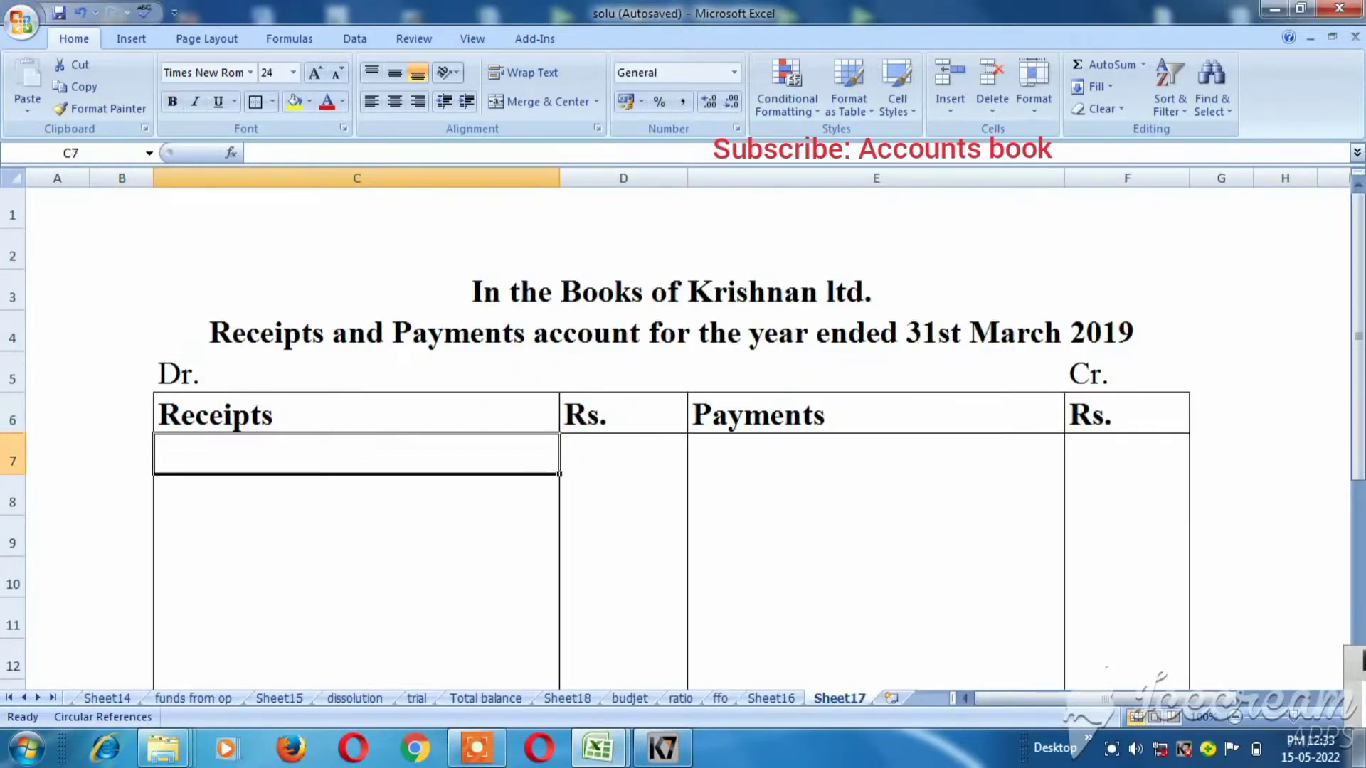
{"action": "type", "text": "To balance"}
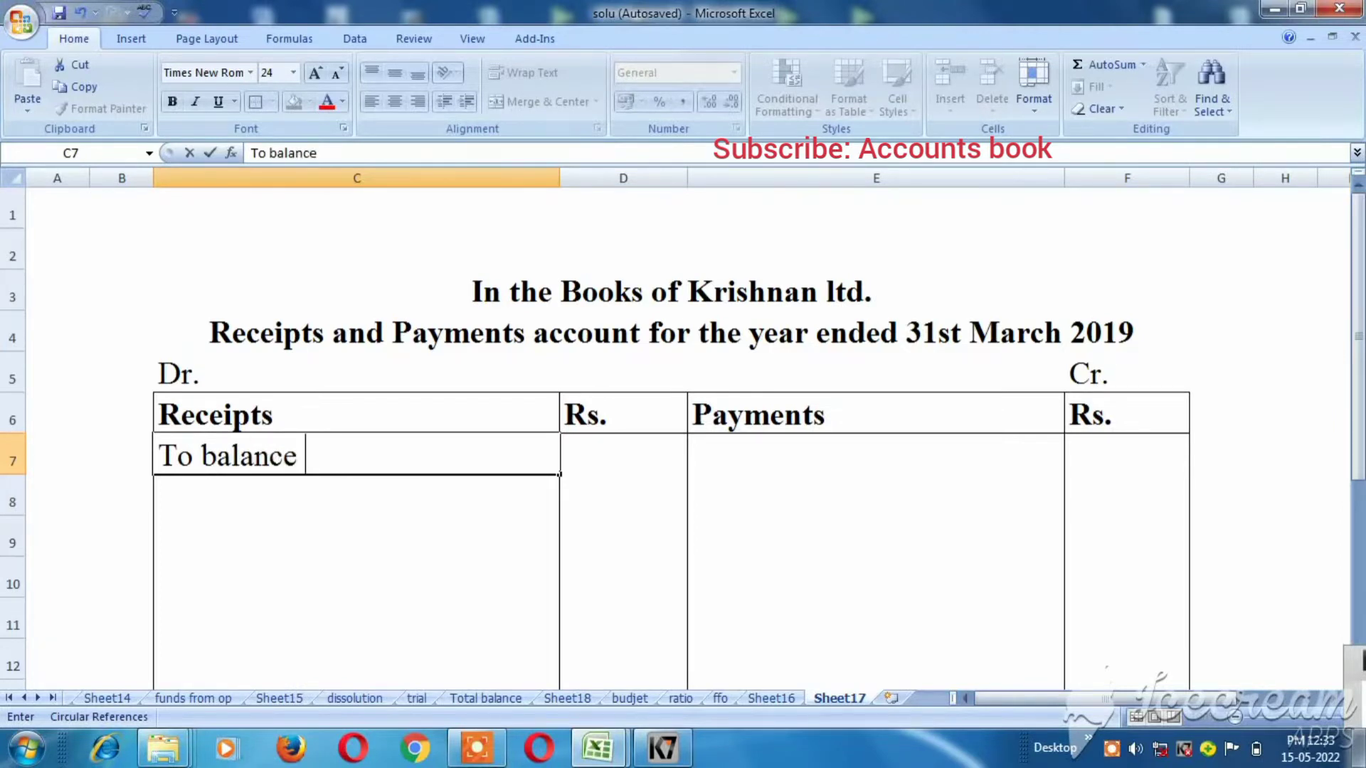
{"action": "type", "text": " b/d"}
{"action": "key", "text": "Return"}
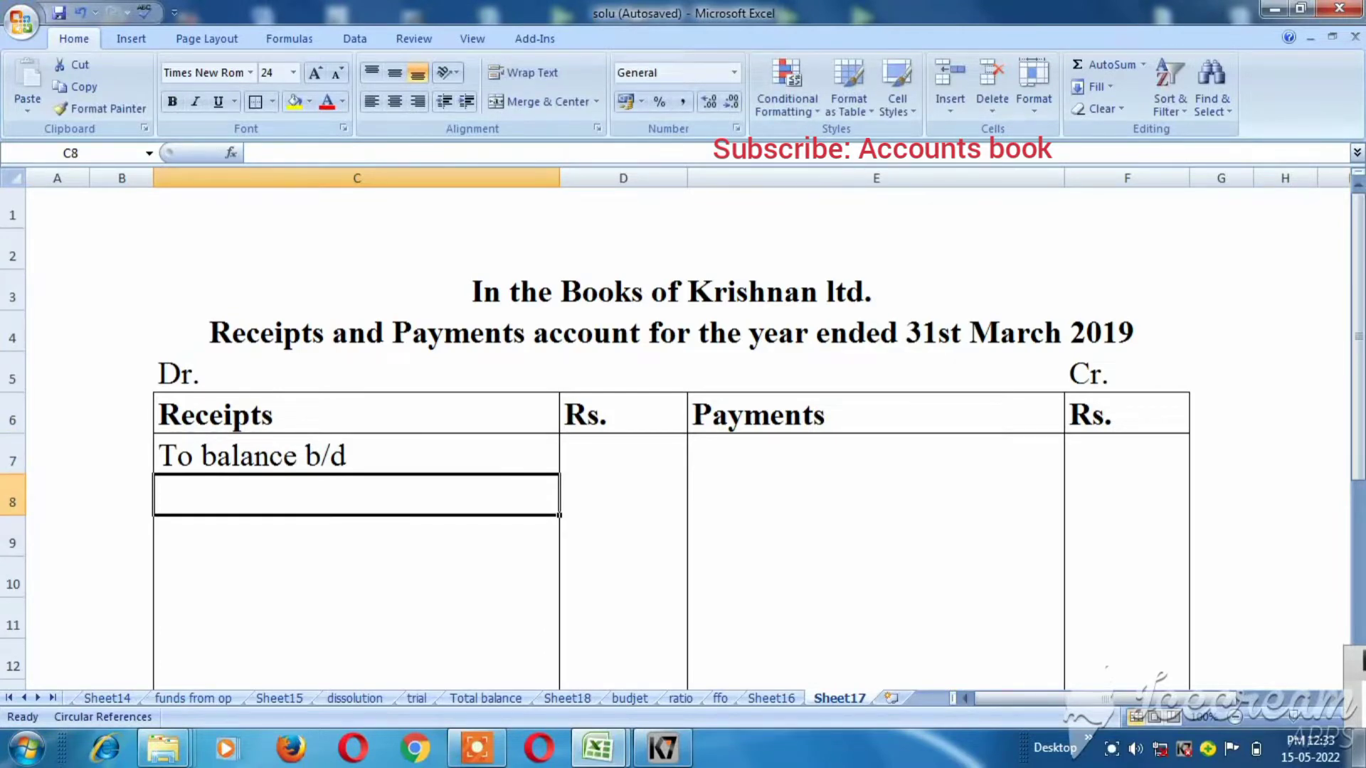
Step: Enter "Cash in hand" in C8 under the opening balance, with 5000 from the problem sheet as its amount in D8
{"action": "key", "text": "alt+Tab"}
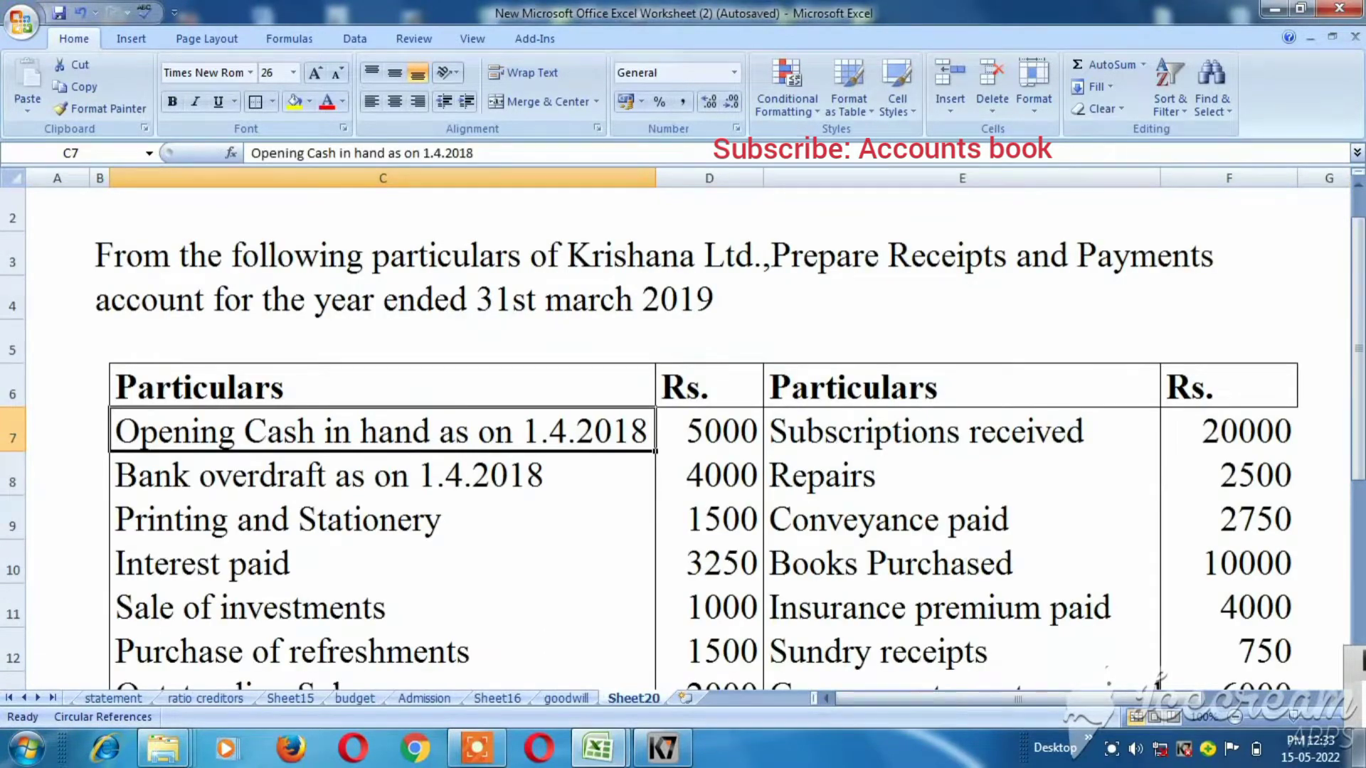
{"action": "key", "text": "ctrl+Tab"}
{"action": "type", "text": "Ca"}
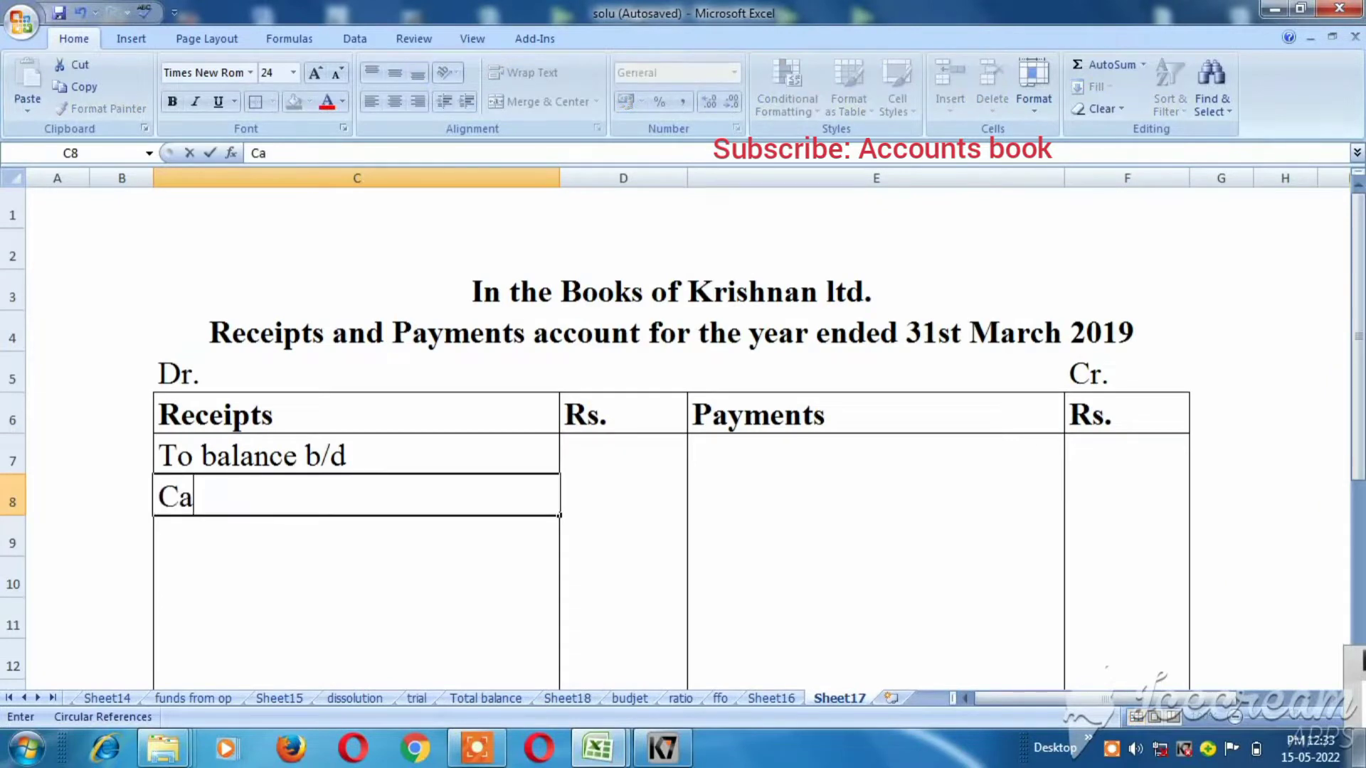
{"action": "type", "text": "sh in hand"}
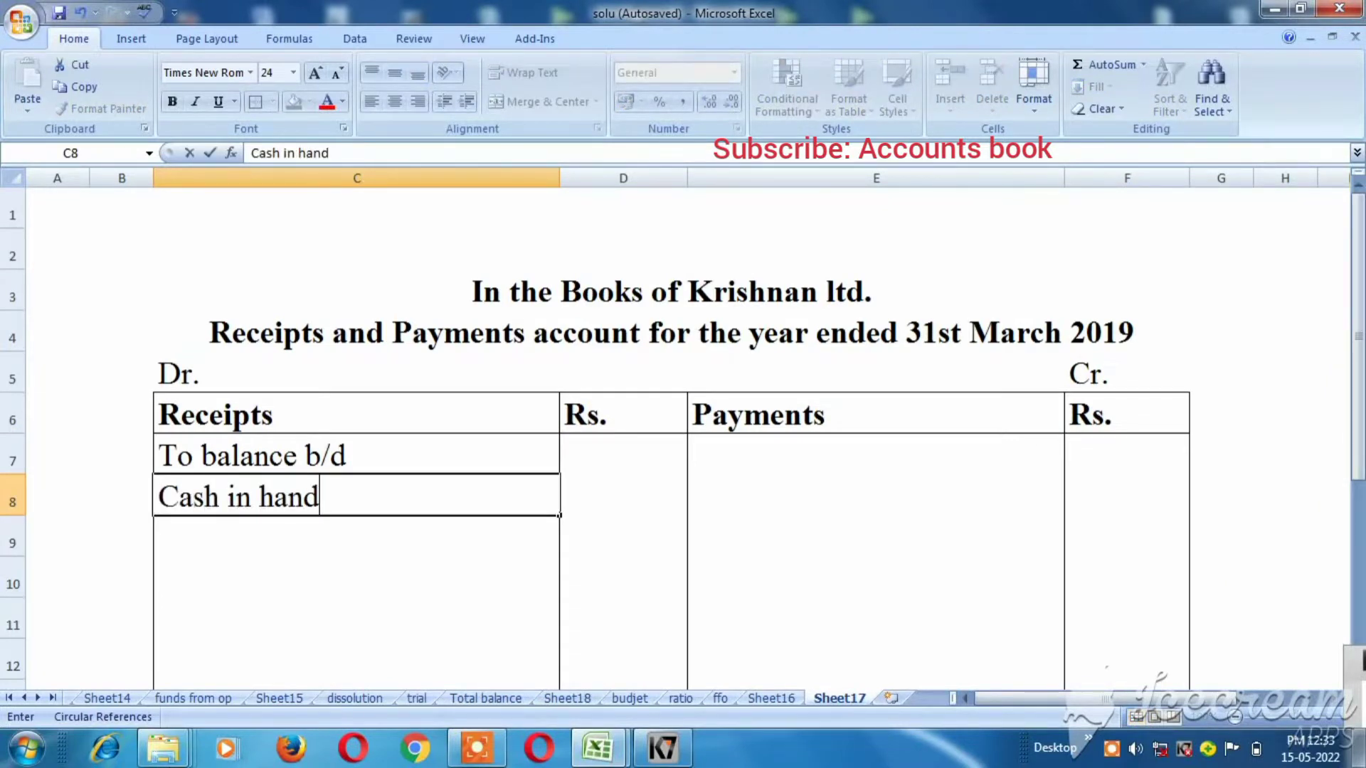
{"action": "key", "text": "Tab"}
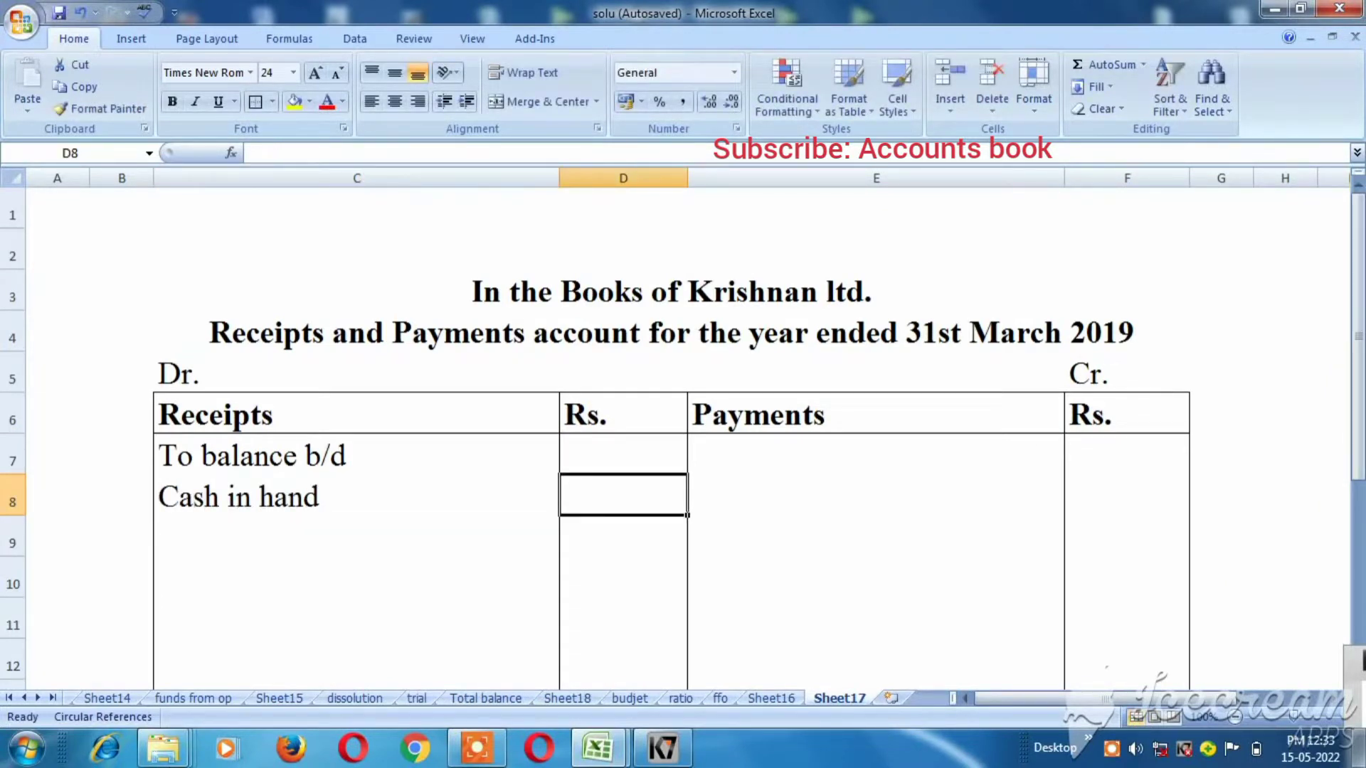
{"action": "key", "text": "ctrl+Tab"}
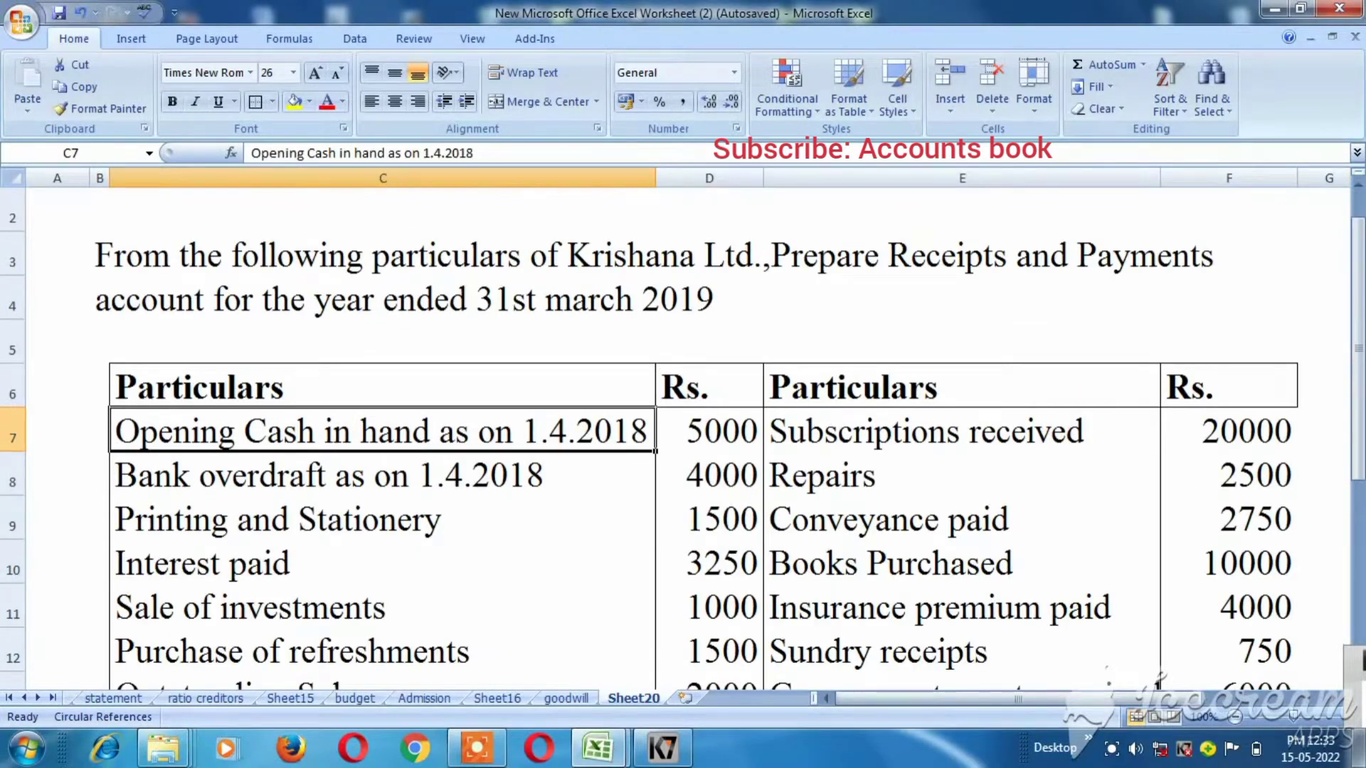
{"action": "key", "text": "ctrl+Tab"}
{"action": "type", "text": "5000"}
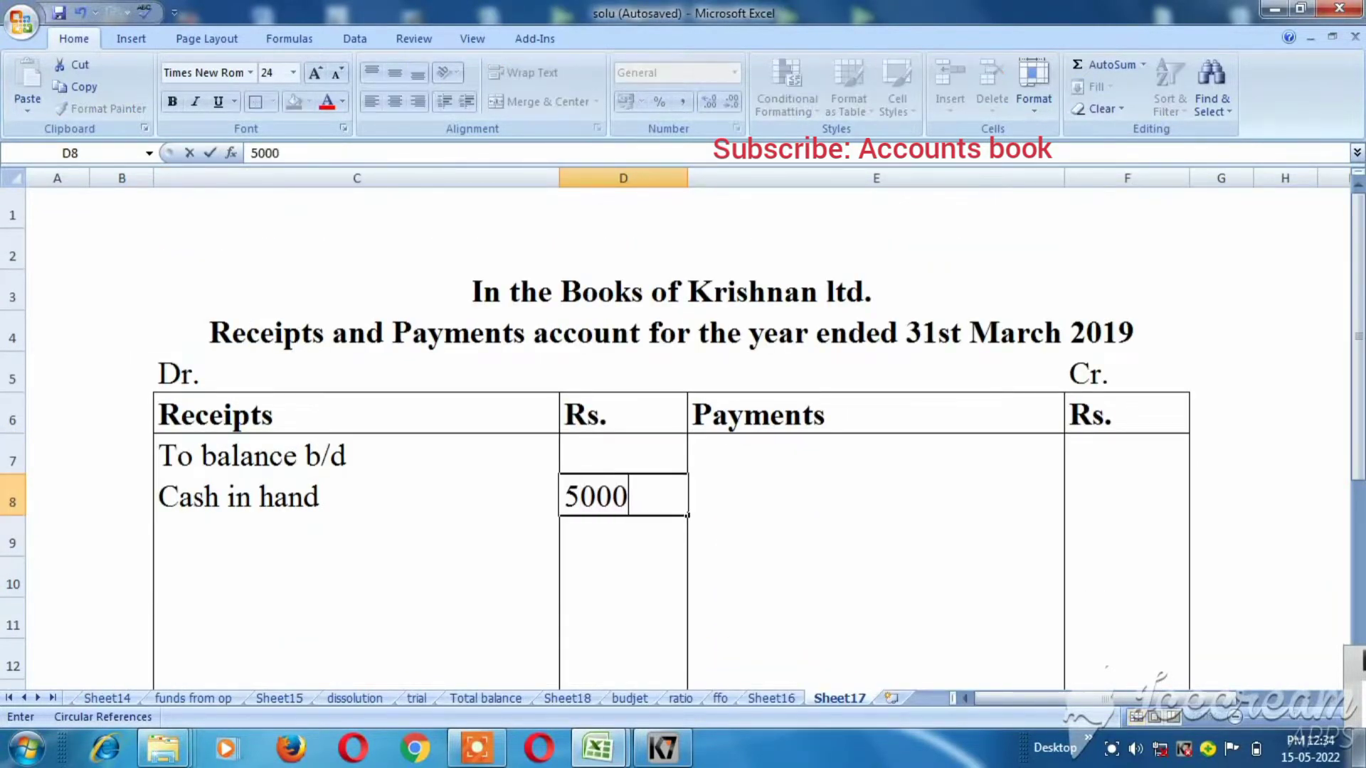
{"action": "key", "text": "Return"}
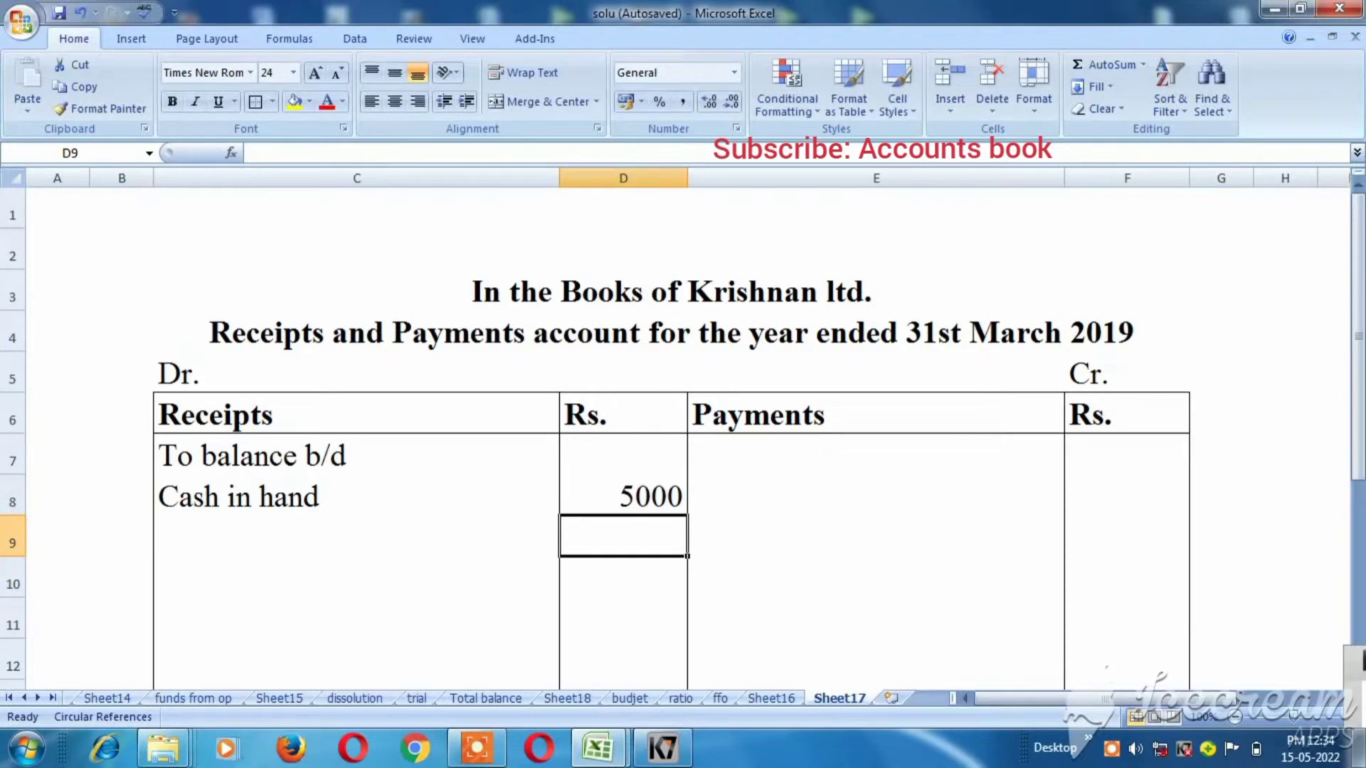
Step: Find the next receipt among the problem's particulars and enter "To sale of investments" in C9 of the Receipts column
{"action": "left_click", "coordinate": [356, 535]}
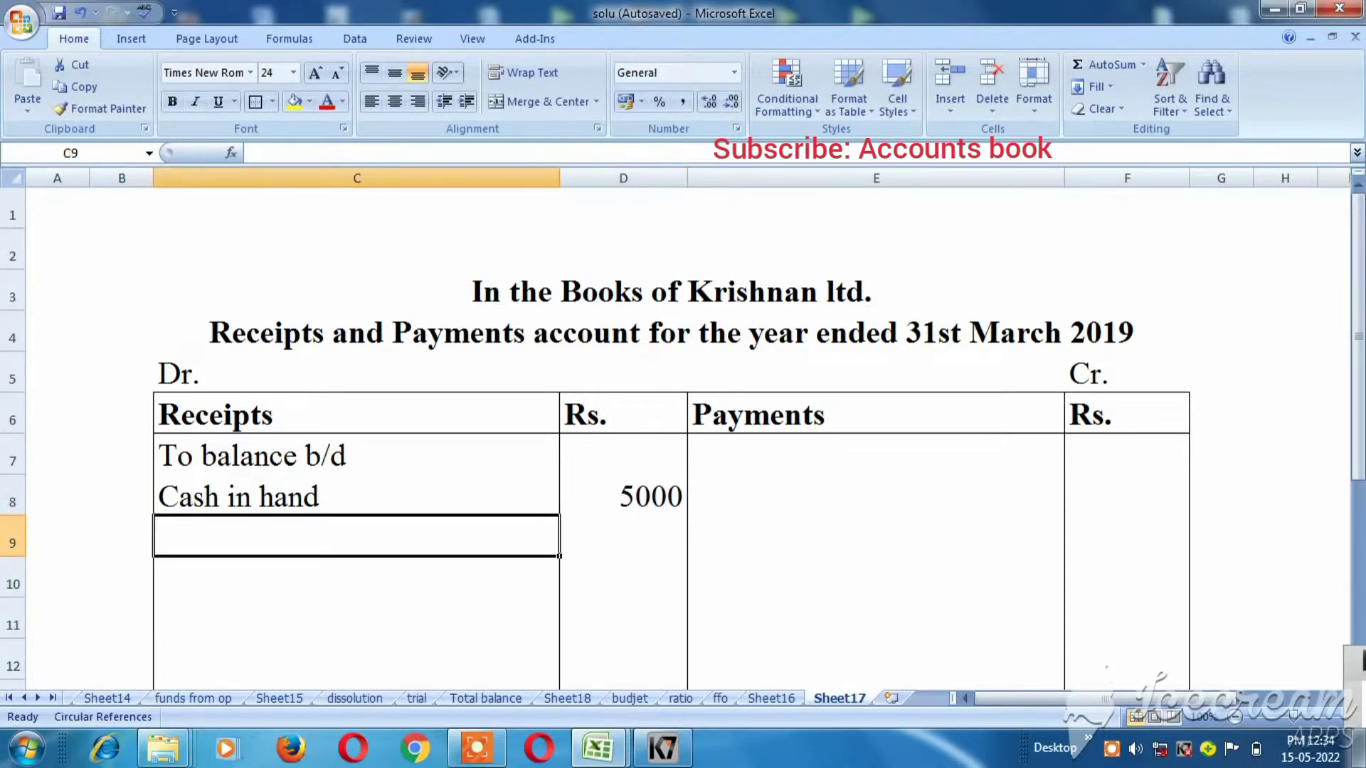
{"action": "key", "text": "ctrl+Tab"}
{"action": "left_click", "coordinate": [382, 474]}
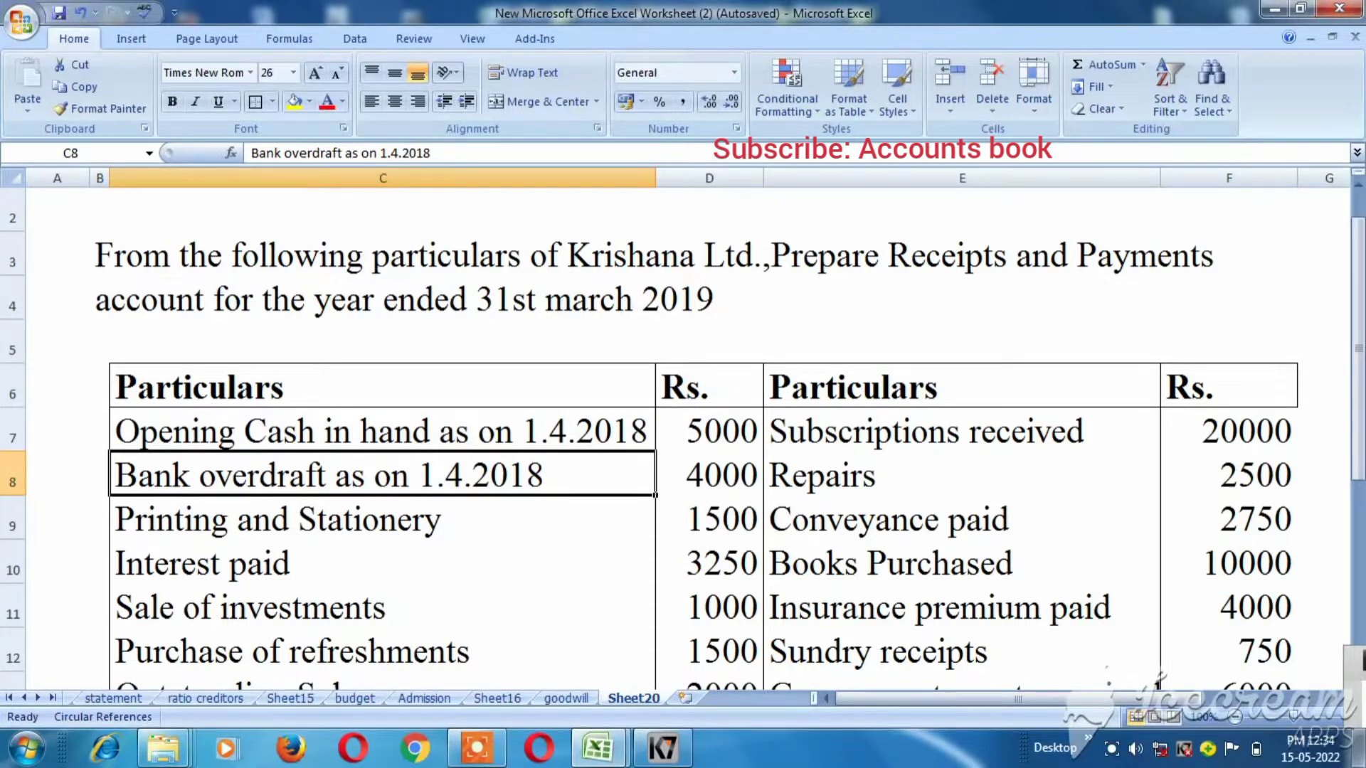
{"action": "left_click", "coordinate": [382, 518]}
{"action": "left_click", "coordinate": [382, 562]}
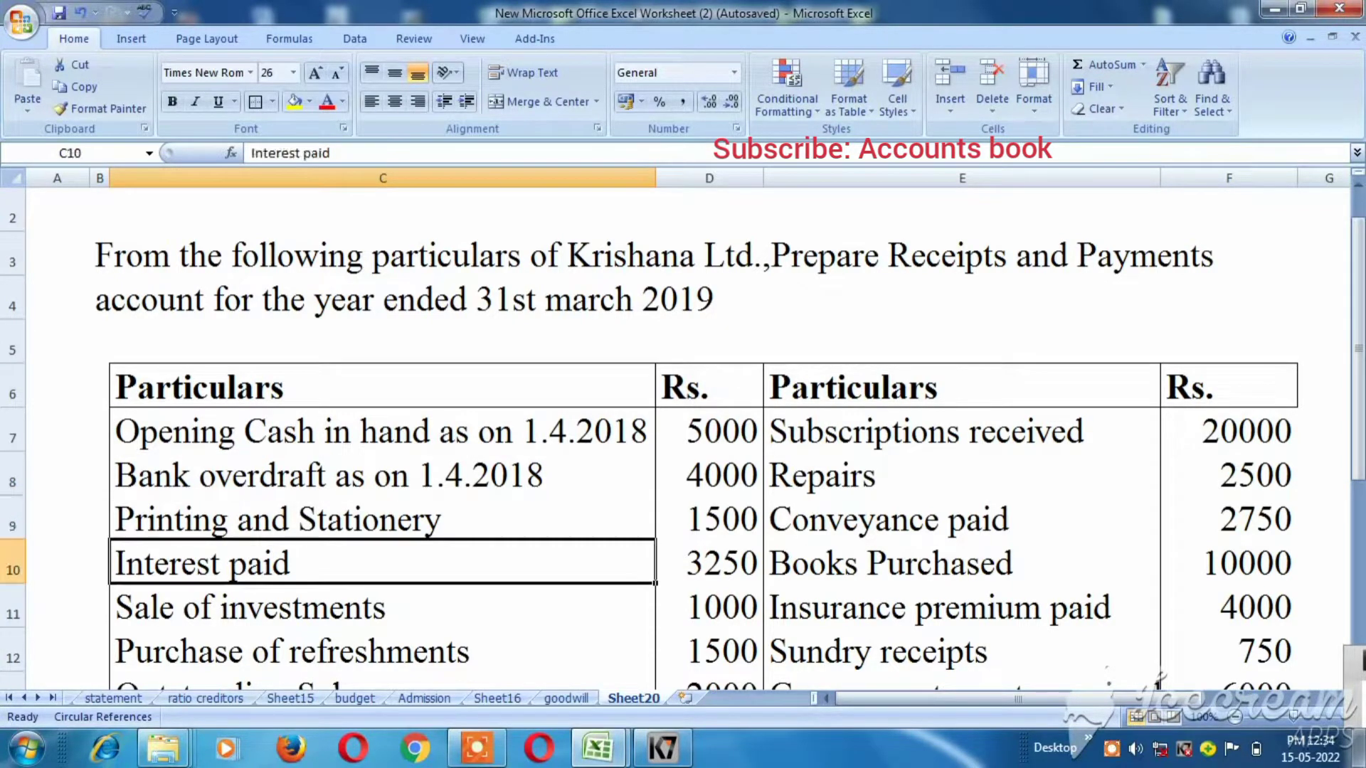
{"action": "left_click", "coordinate": [382, 606]}
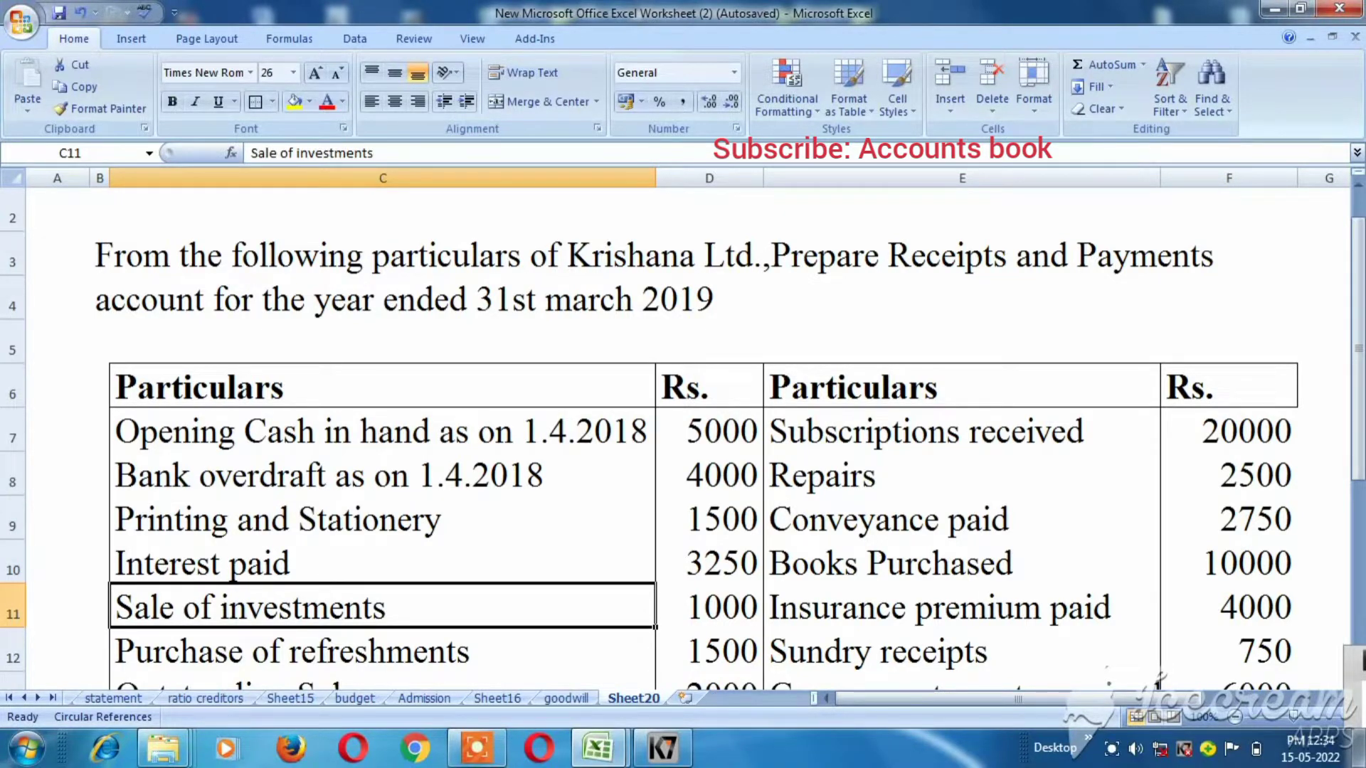
{"action": "key", "text": "alt+Tab"}
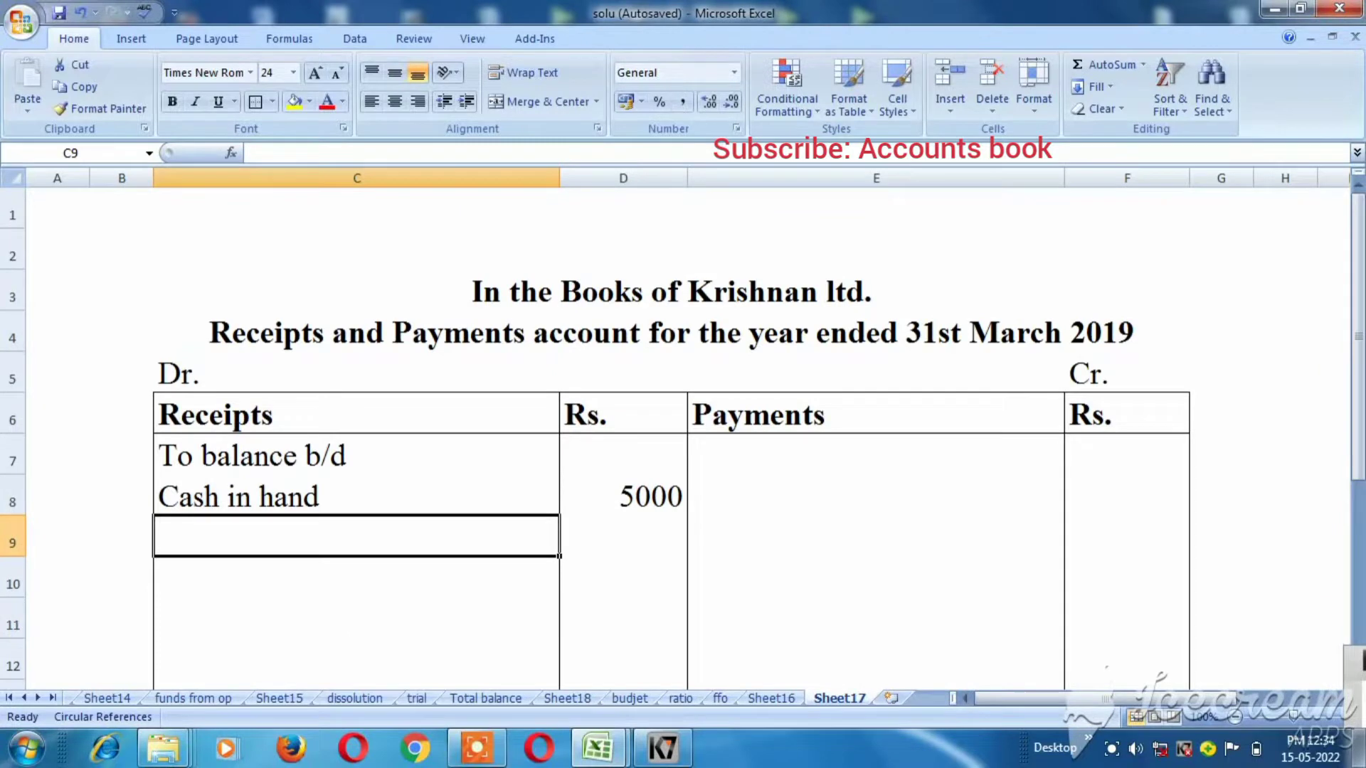
{"action": "type", "text": "To sale of investments"}
{"action": "key", "text": "Tab"}
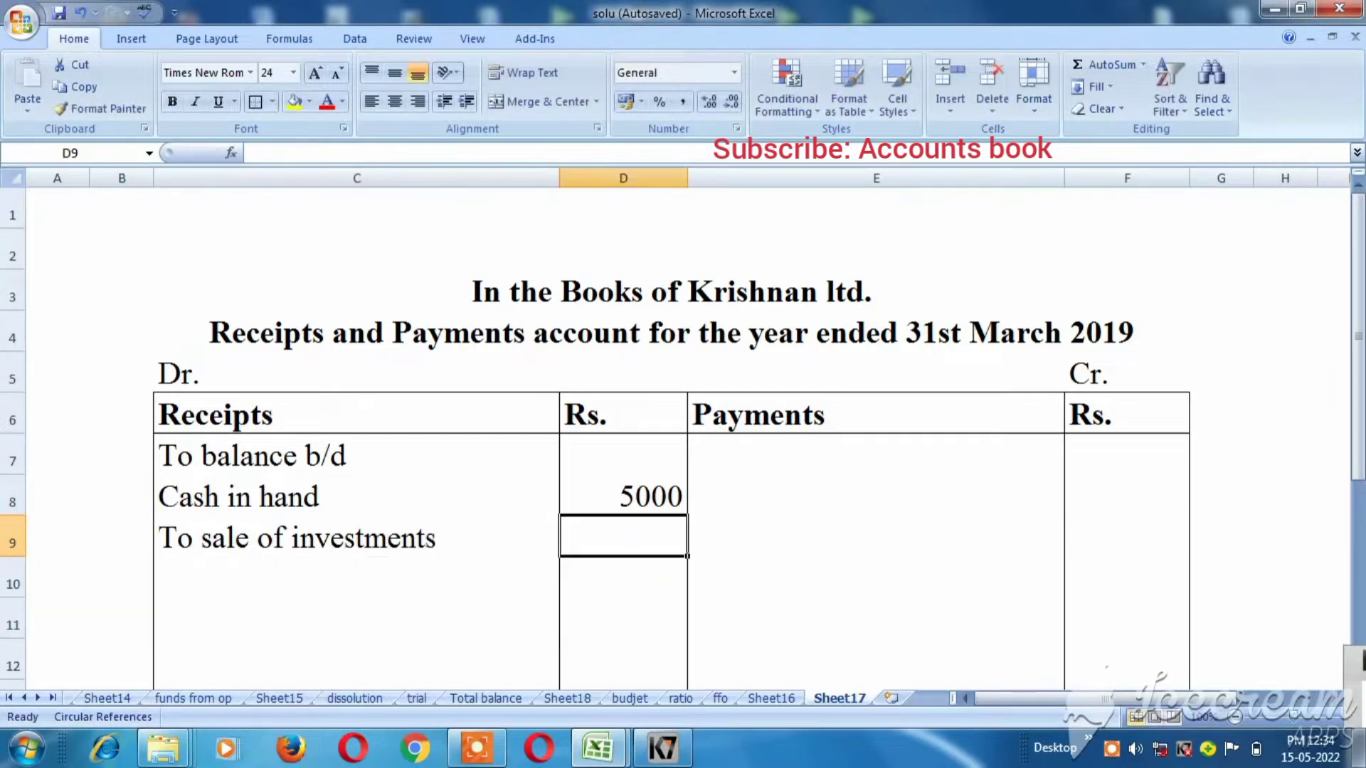
Step: Check the sale of investments amount in the problem sheet and enter 1000 in D9
{"action": "key", "text": "alt+Tab"}
{"action": "key", "text": "ctrl+Tab"}
{"action": "type", "text": "1000"}
{"action": "key", "text": "Return"}
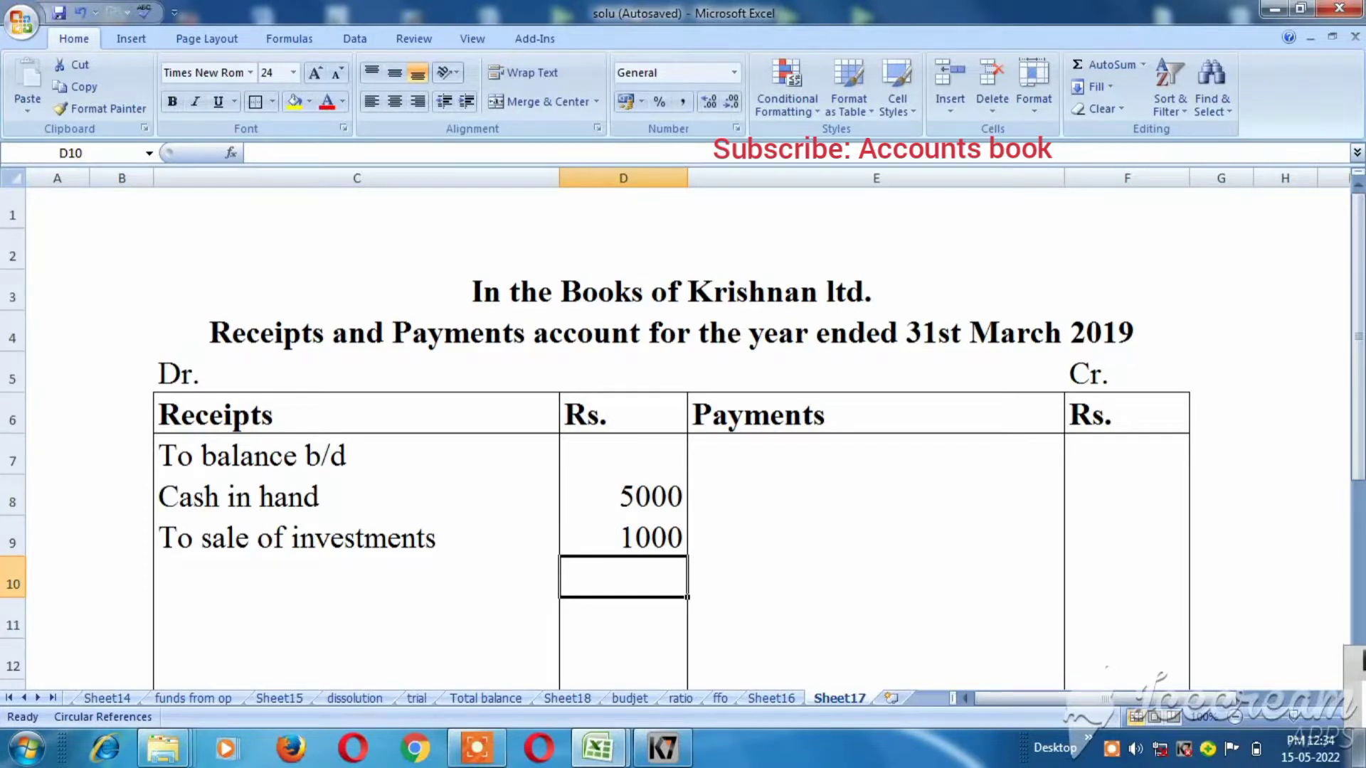
Step: Find the next receipt among the problem's particulars and enter "To endowment fund receipts" in C10 of the Receipts column
{"action": "key", "text": "ctrl+Tab"}
{"action": "key", "text": "Down"}
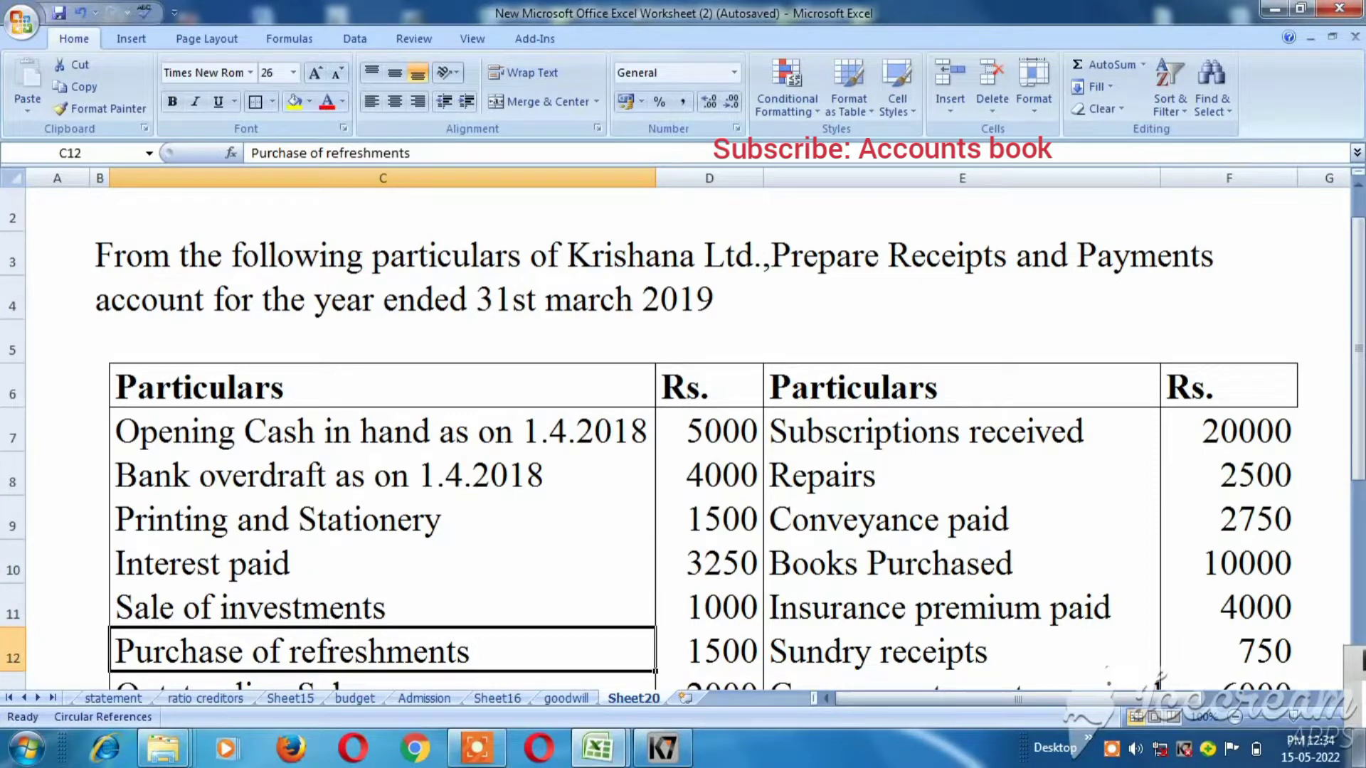
{"action": "key", "text": "Down"}
{"action": "key", "text": "Down"}
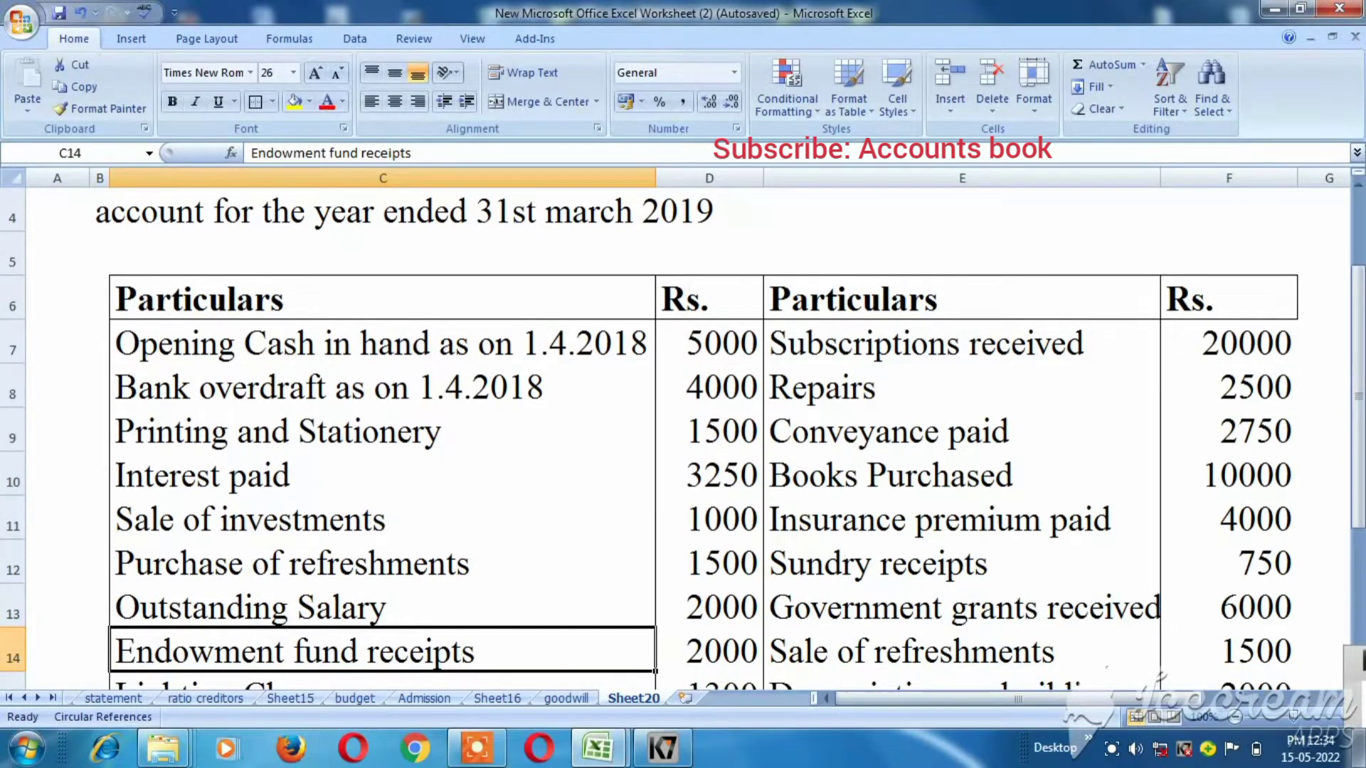
{"action": "key", "text": "ctrl+Tab"}
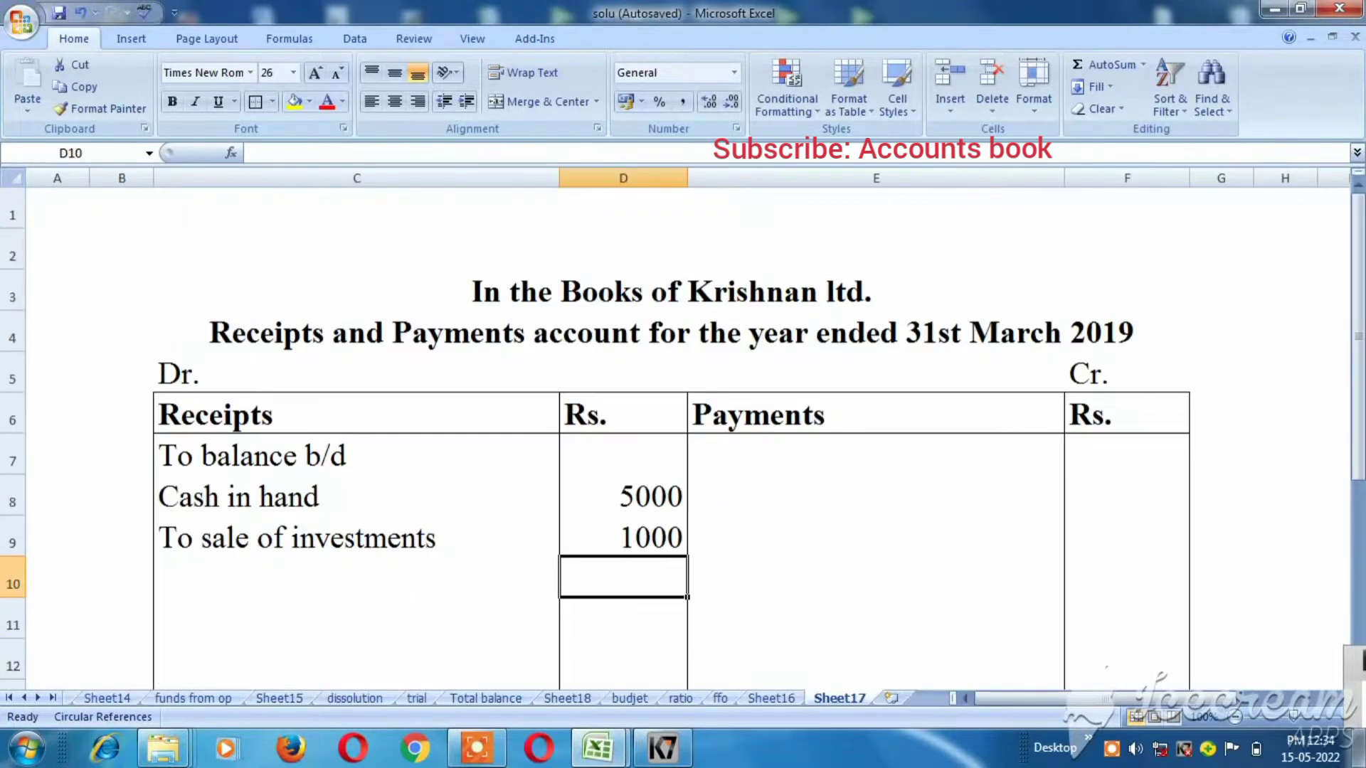
{"action": "key", "text": "Left"}
{"action": "type", "text": "To"}
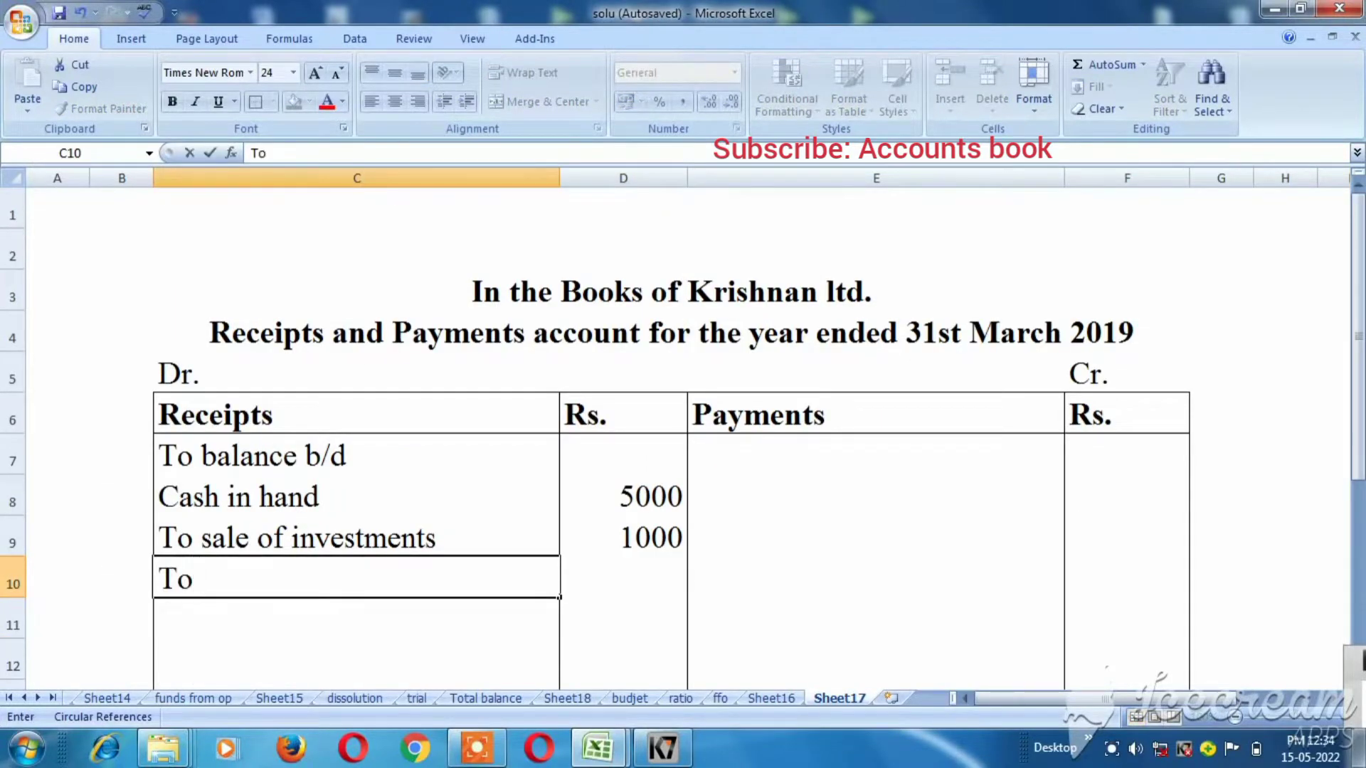
{"action": "key", "text": "ctrl+Tab"}
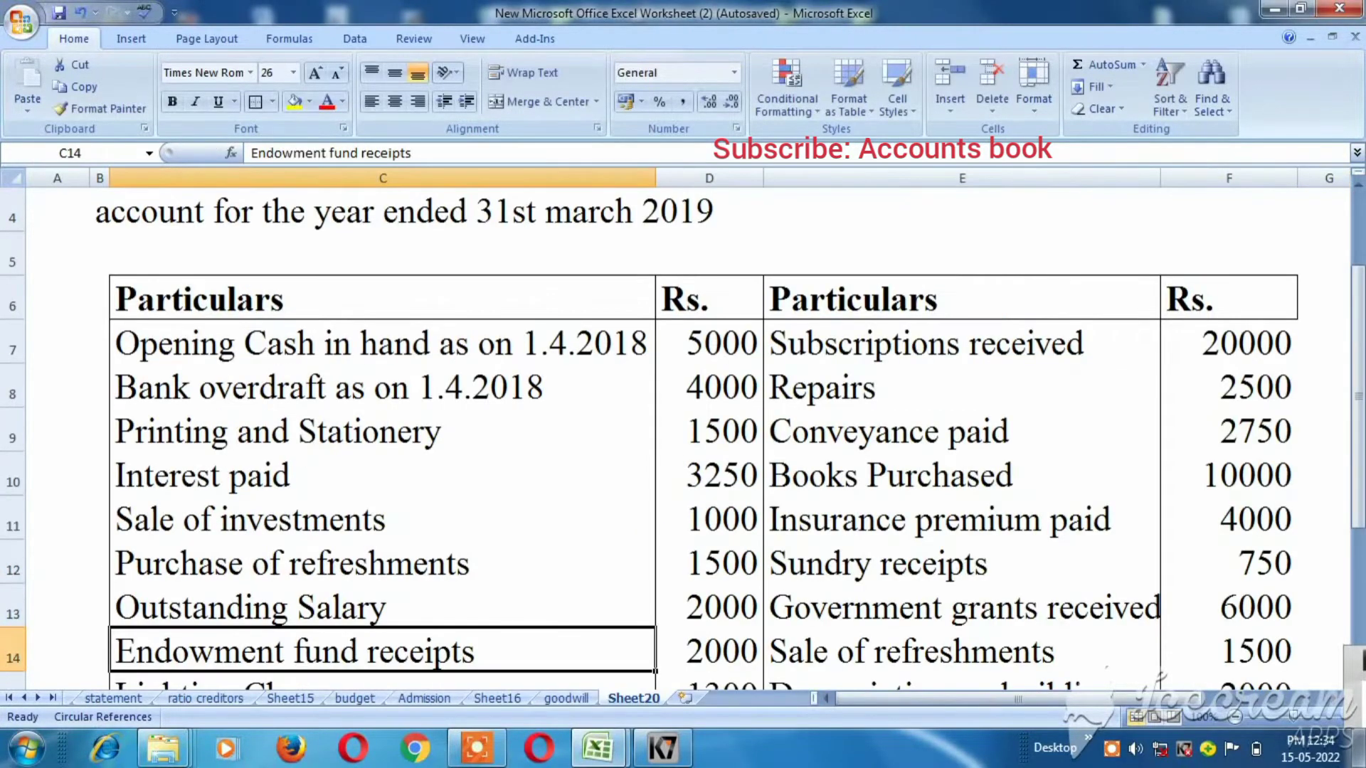
{"action": "key", "text": "ctrl+Tab"}
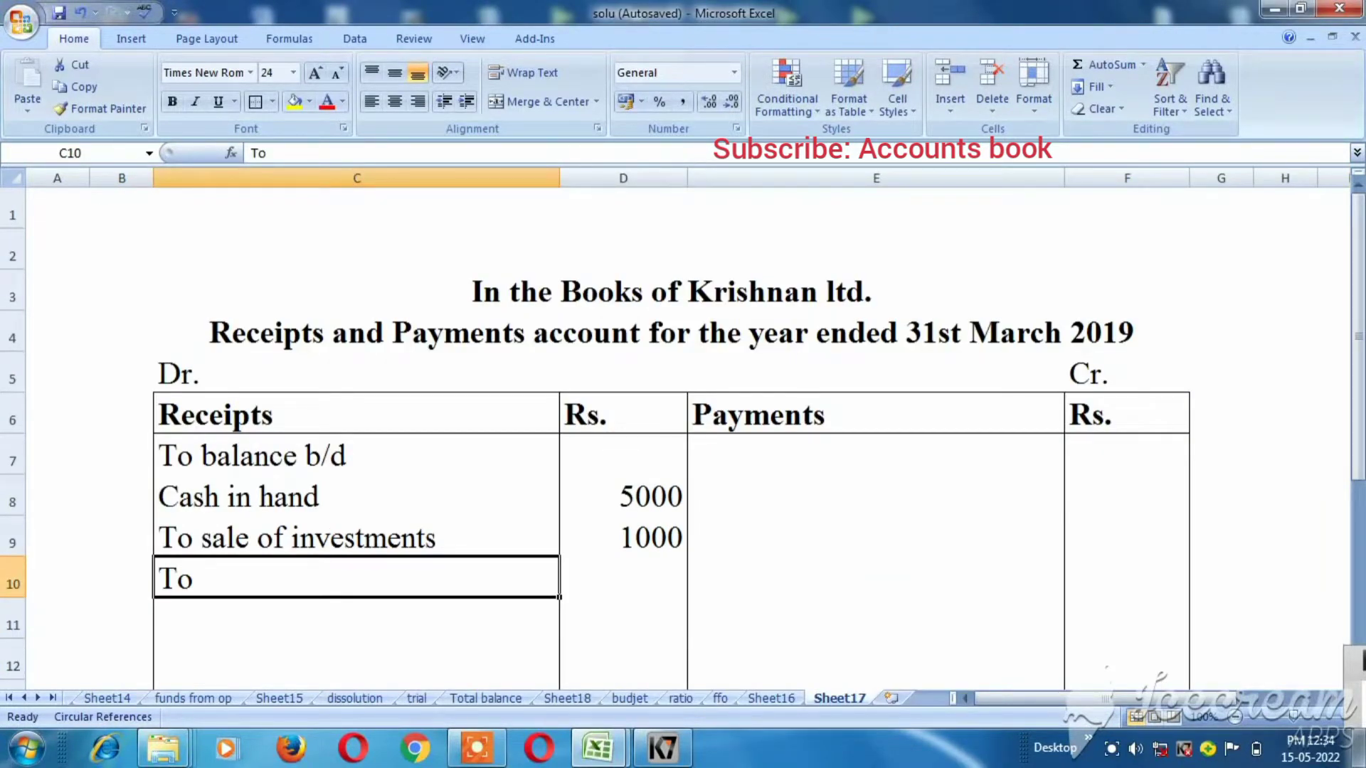
{"action": "key", "text": "F2"}
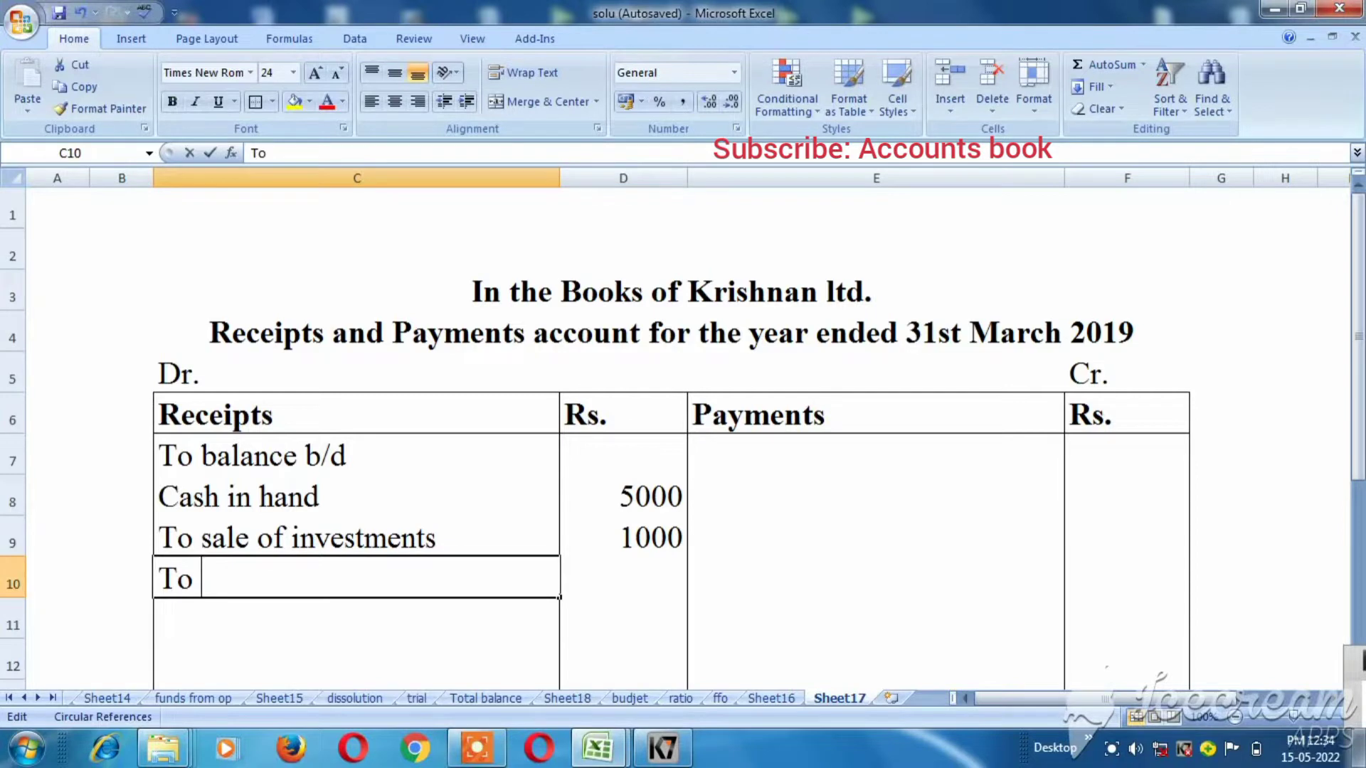
{"action": "type", "text": "endow"}
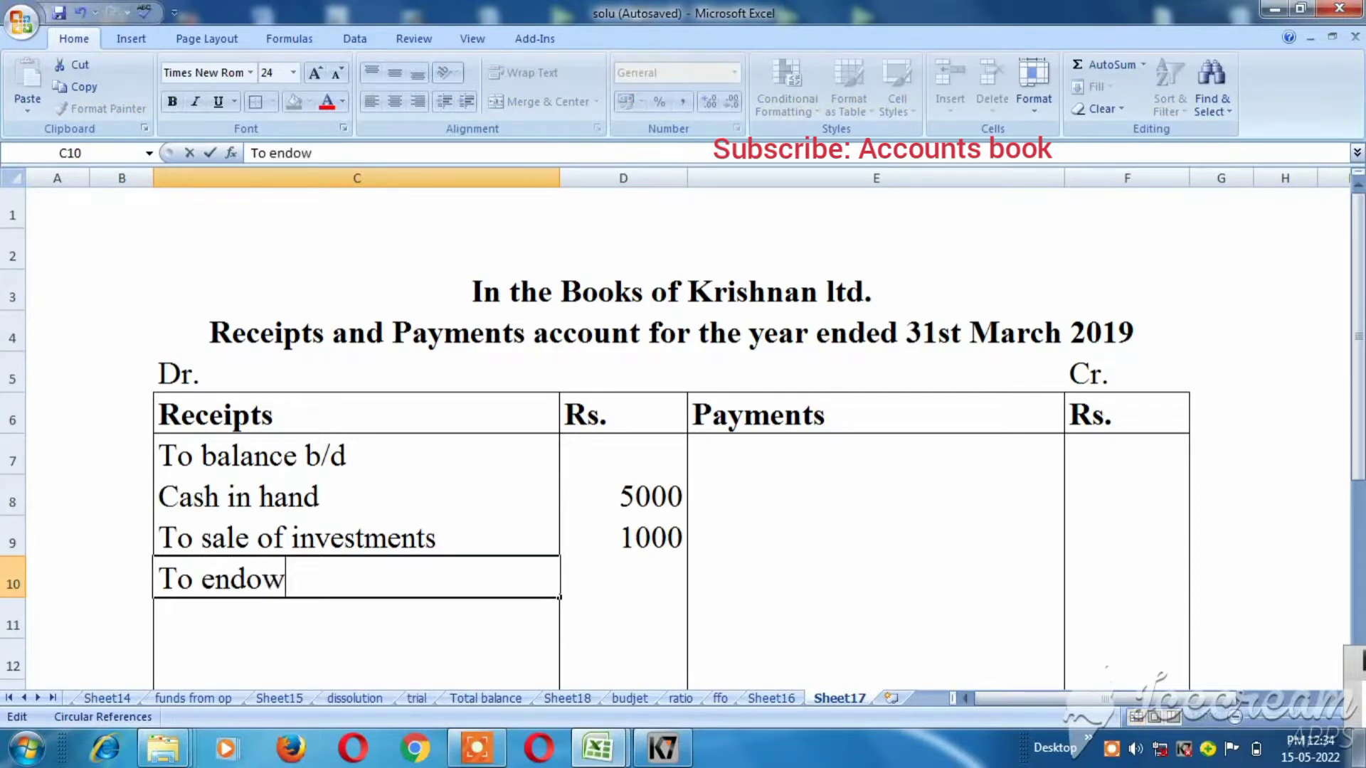
{"action": "type", "text": "ment f"}
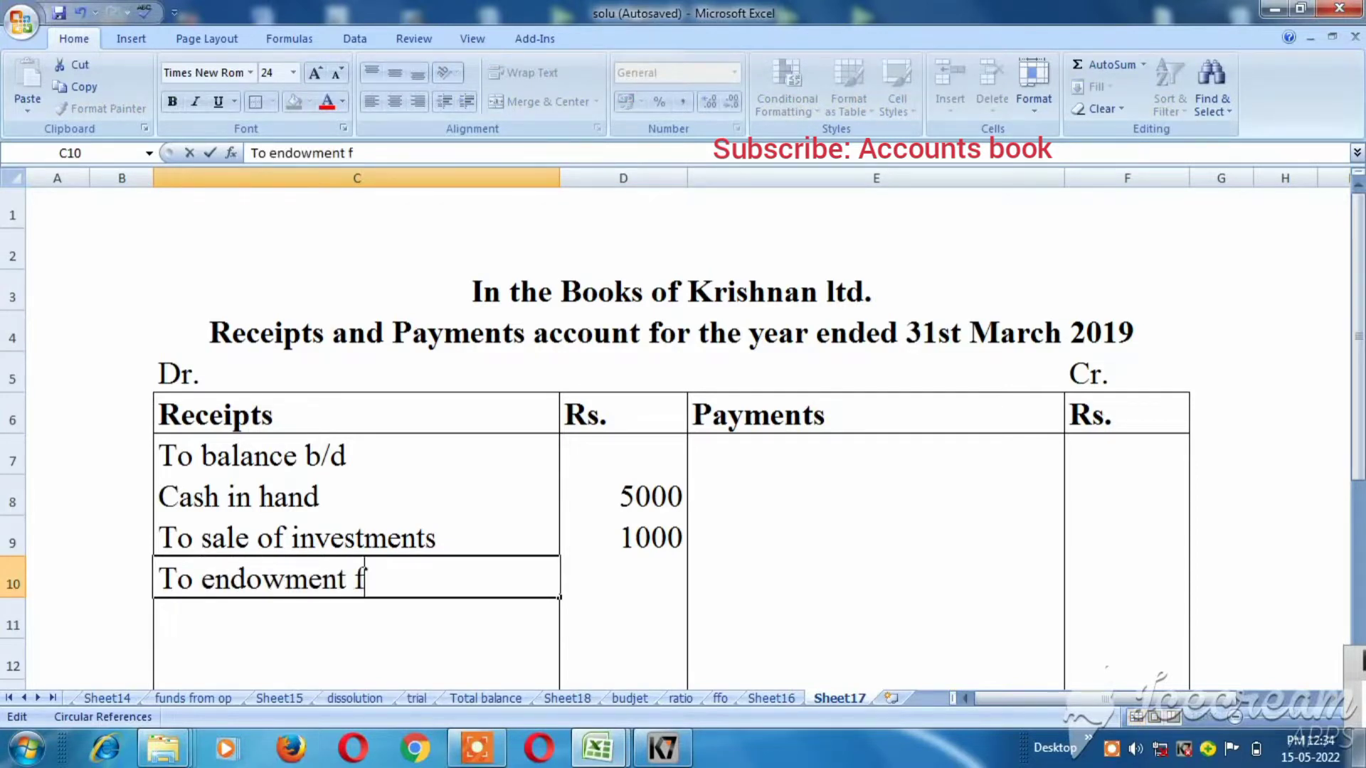
{"action": "type", "text": "und receipts"}
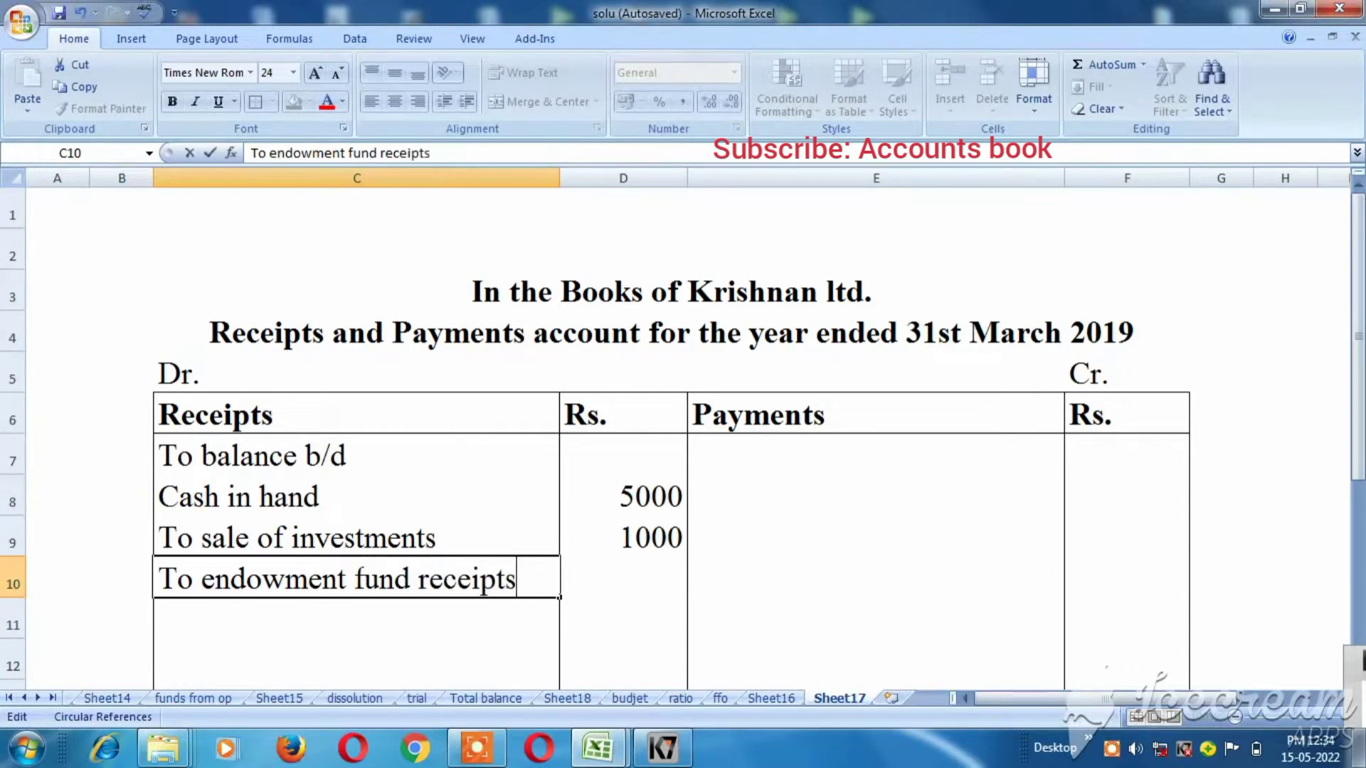
Step: Enter 2000 in D10 as the amount of the endowment fund receipts
{"action": "key", "text": "Tab"}
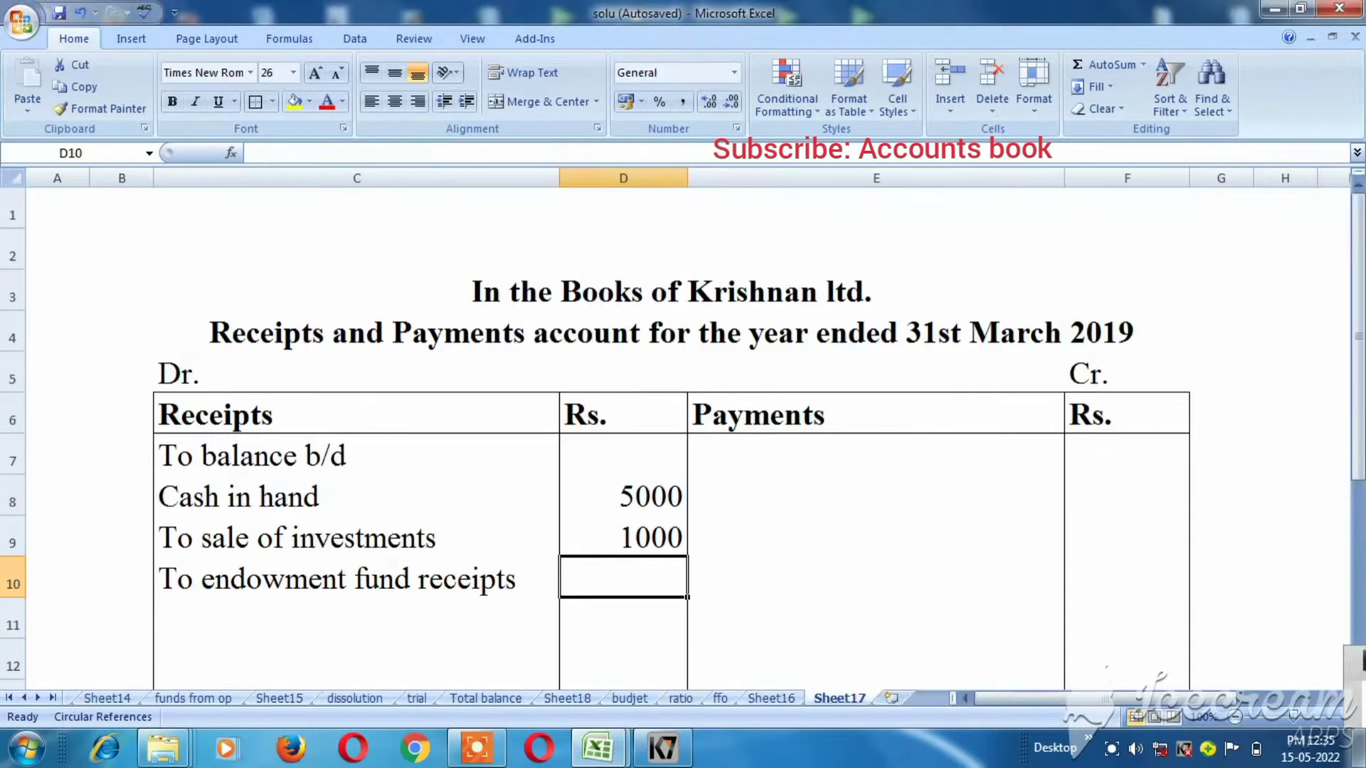
{"action": "type", "text": "2000"}
{"action": "key", "text": "Return"}
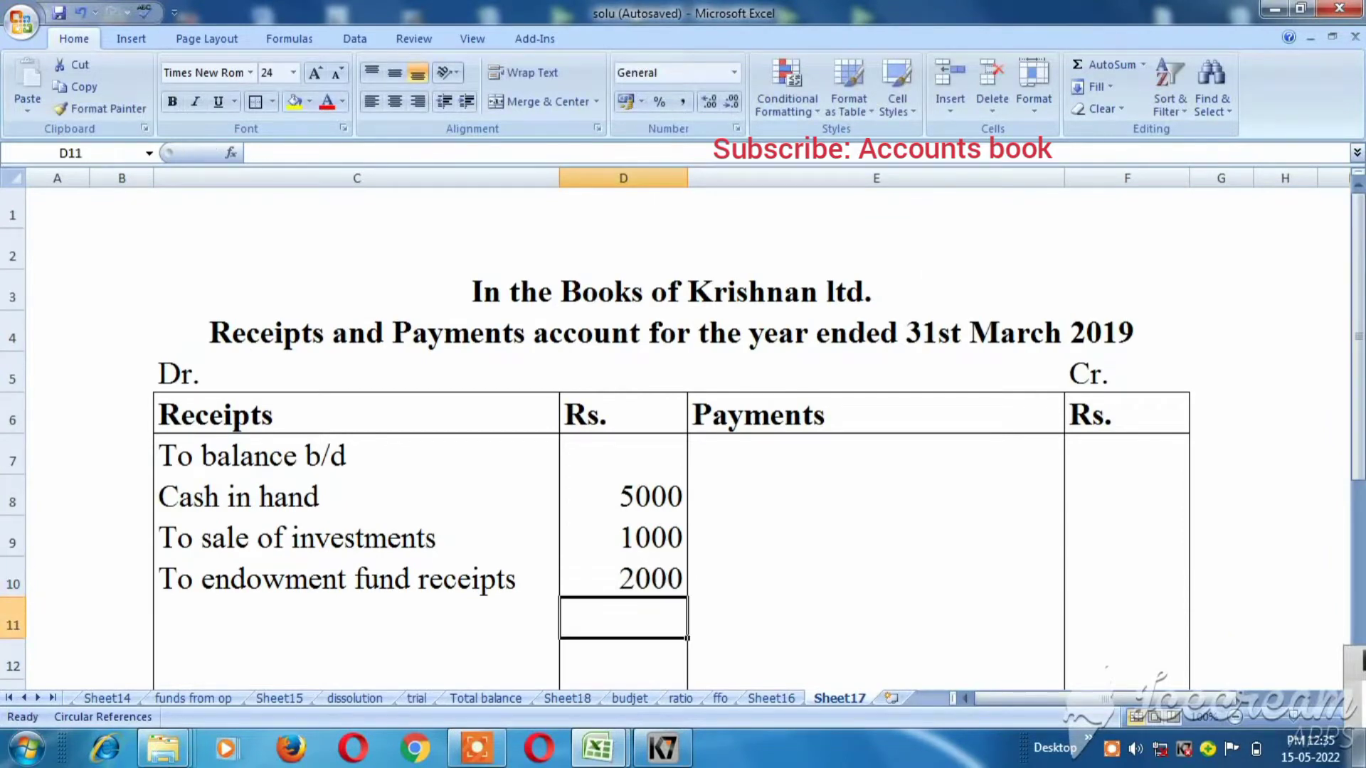
Step: Check the rest of the first particulars column in the problem sheet and look through the second one for the next receipt
{"action": "key", "text": "alt+Tab"}
{"action": "key", "text": "Down"}
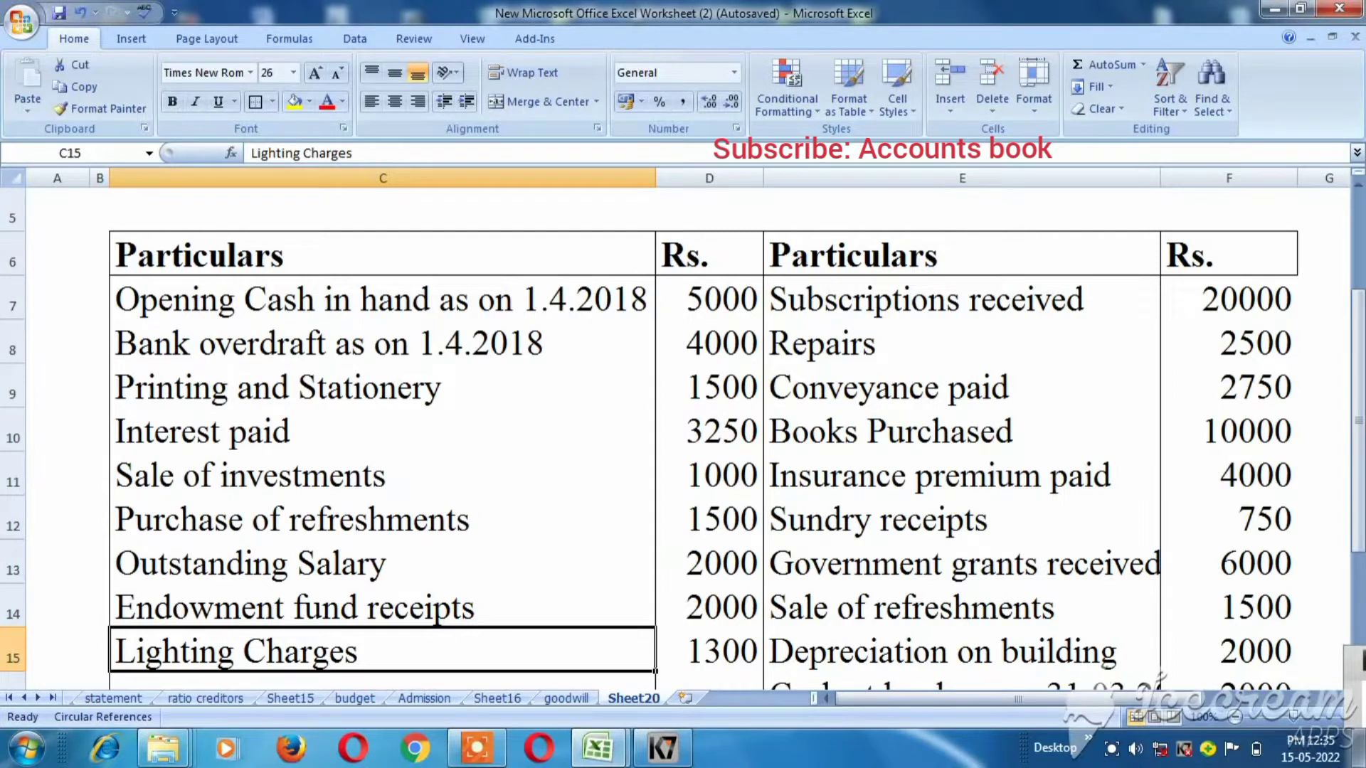
{"action": "key", "text": "Down"}
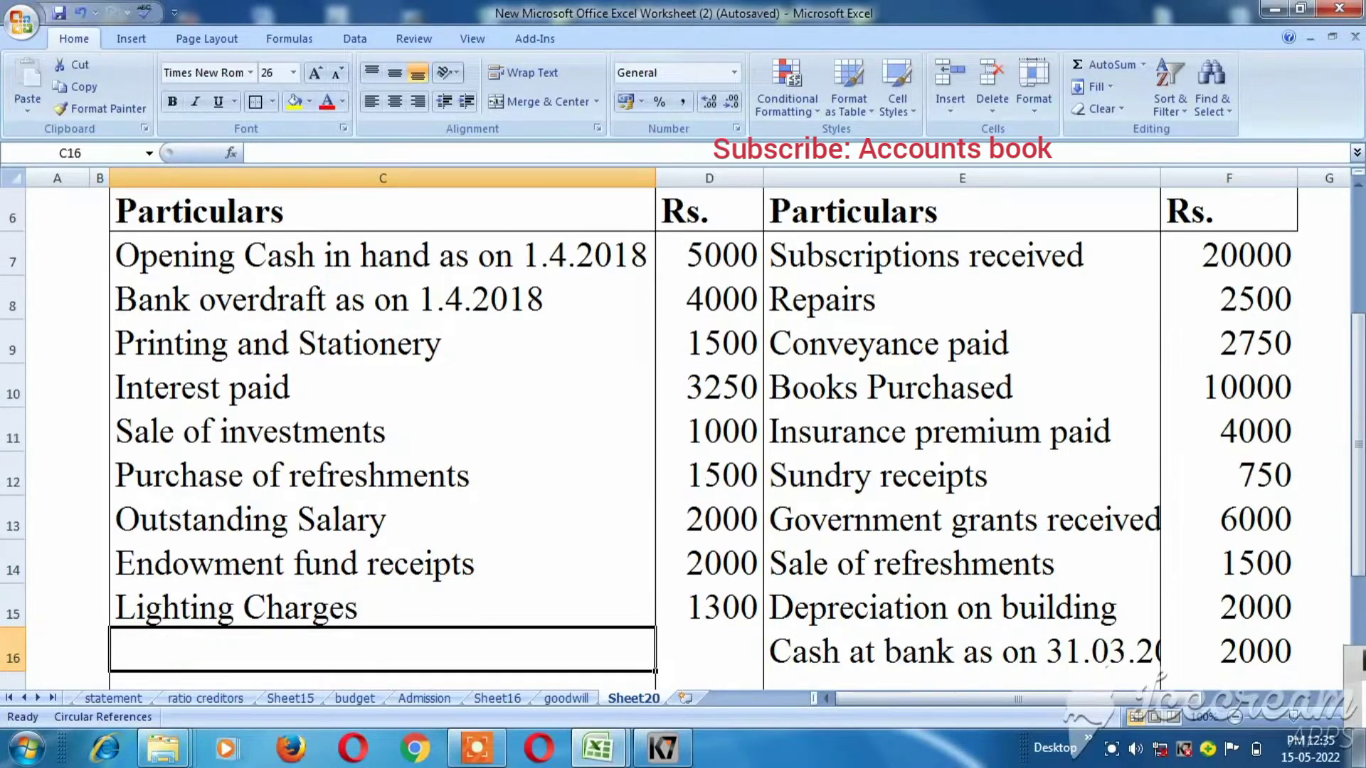
{"action": "key", "text": "Up"}
{"action": "key", "text": "Up"}
{"action": "key", "text": "Right"}
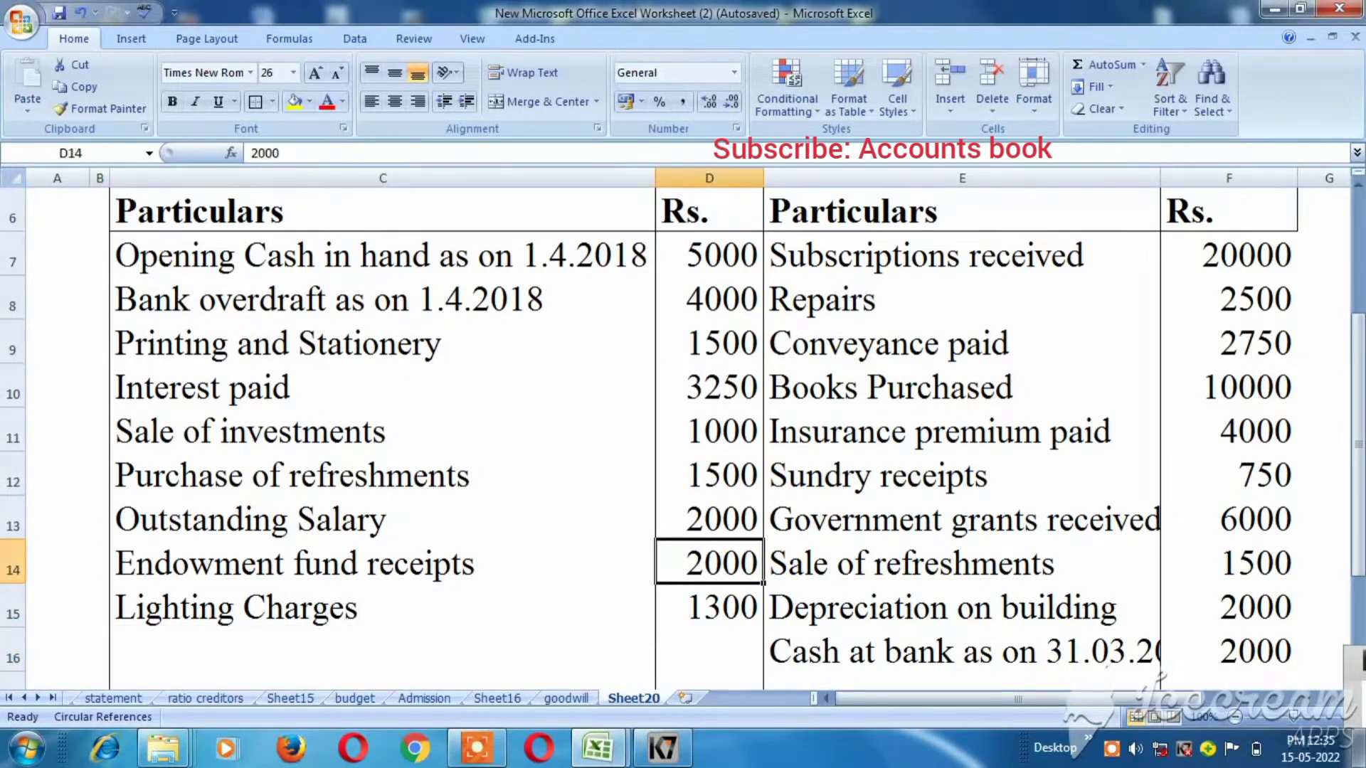
{"action": "key", "text": "Right"}
{"action": "key", "text": "Up"}
{"action": "key", "text": "Up"}
{"action": "key", "text": "Up"}
{"action": "key", "text": "Up"}
{"action": "key", "text": "Up"}
{"action": "key", "text": "Up"}
{"action": "key", "text": "Up"}
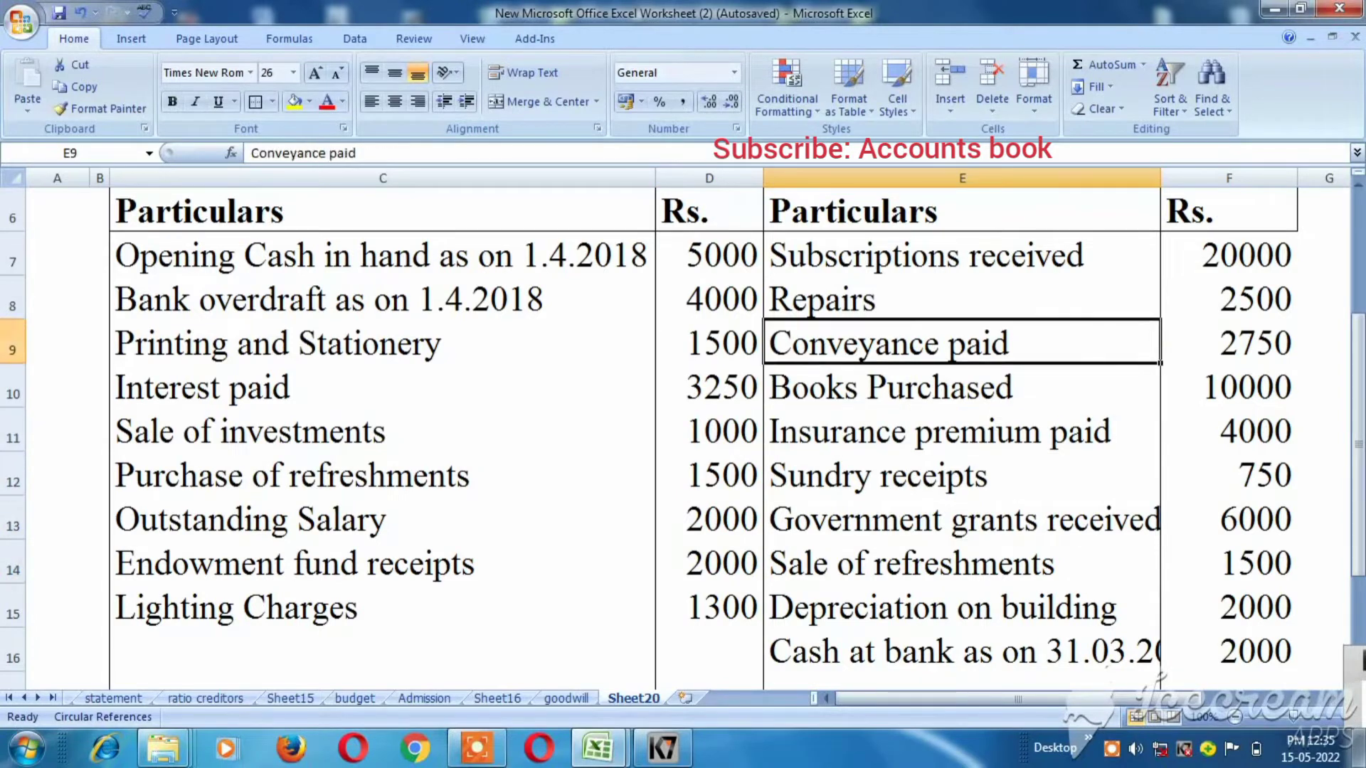
Step: Enter "To subscriptions received" in C11 of the solu workbook's Receipts column
{"action": "key", "text": "ctrl+Tab"}
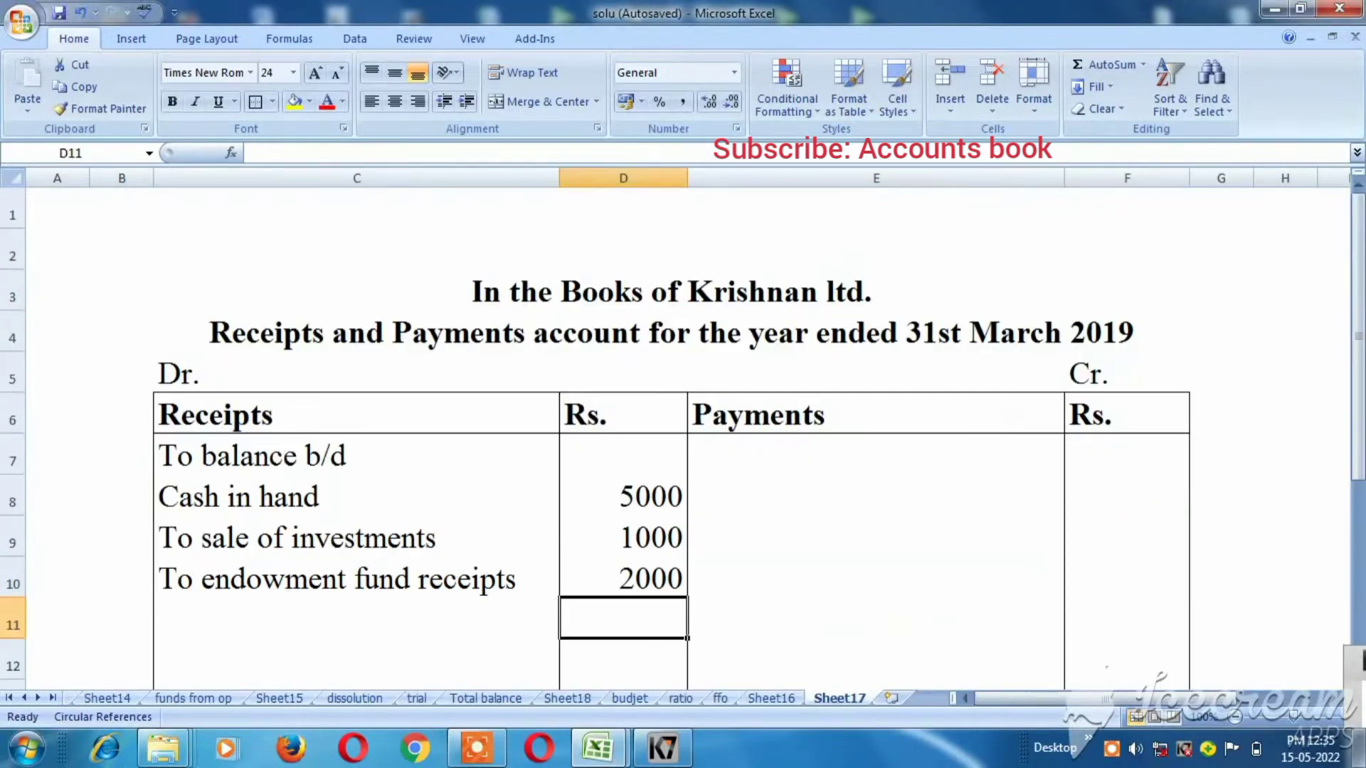
{"action": "key", "text": "Left"}
{"action": "type", "text": "To s"}
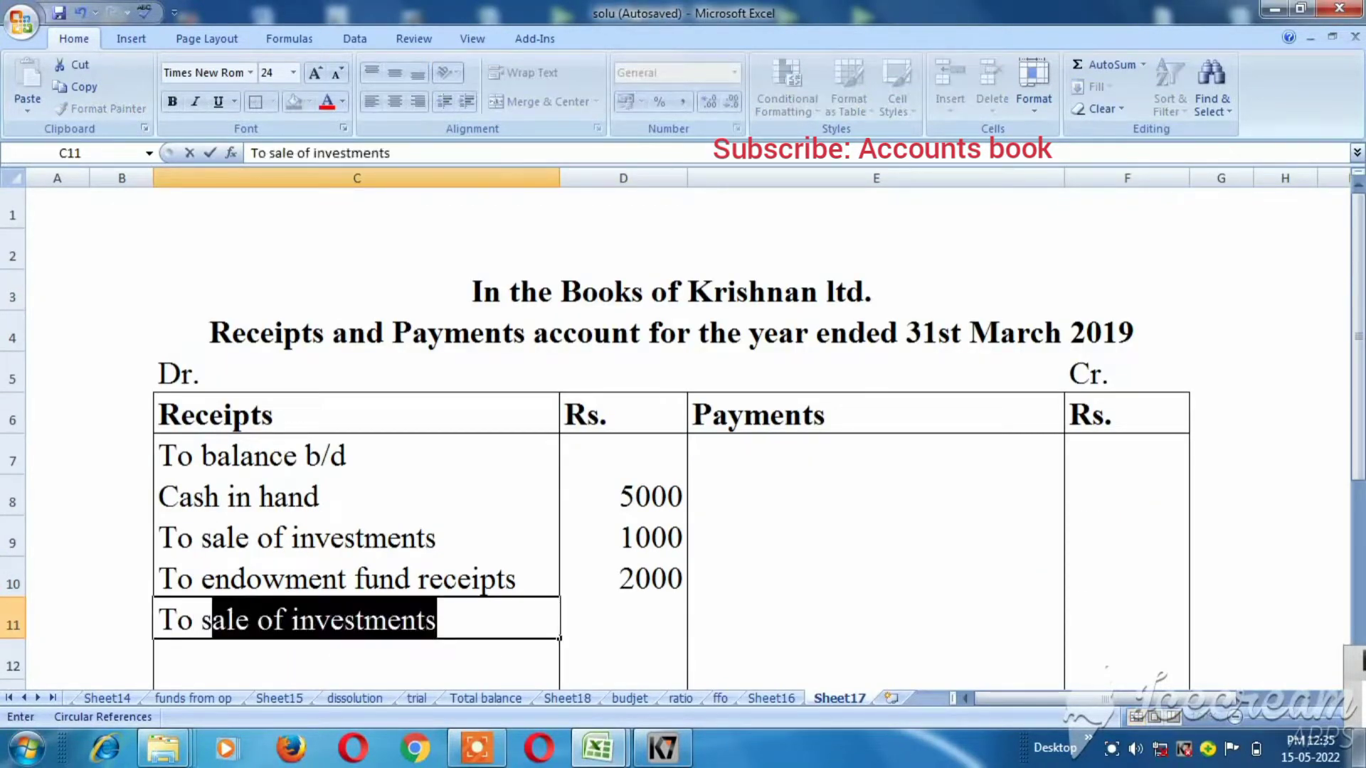
{"action": "type", "text": "ub"}
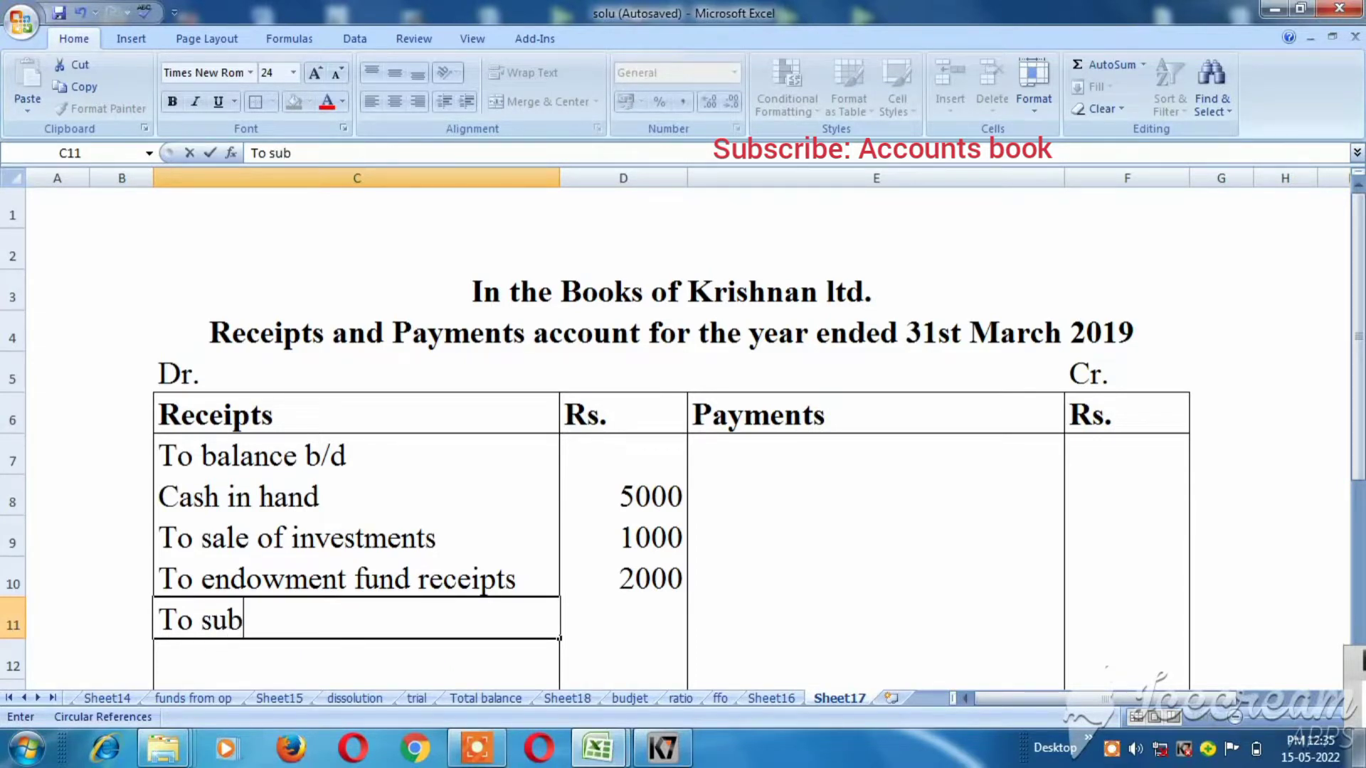
{"action": "type", "text": "scriptio"}
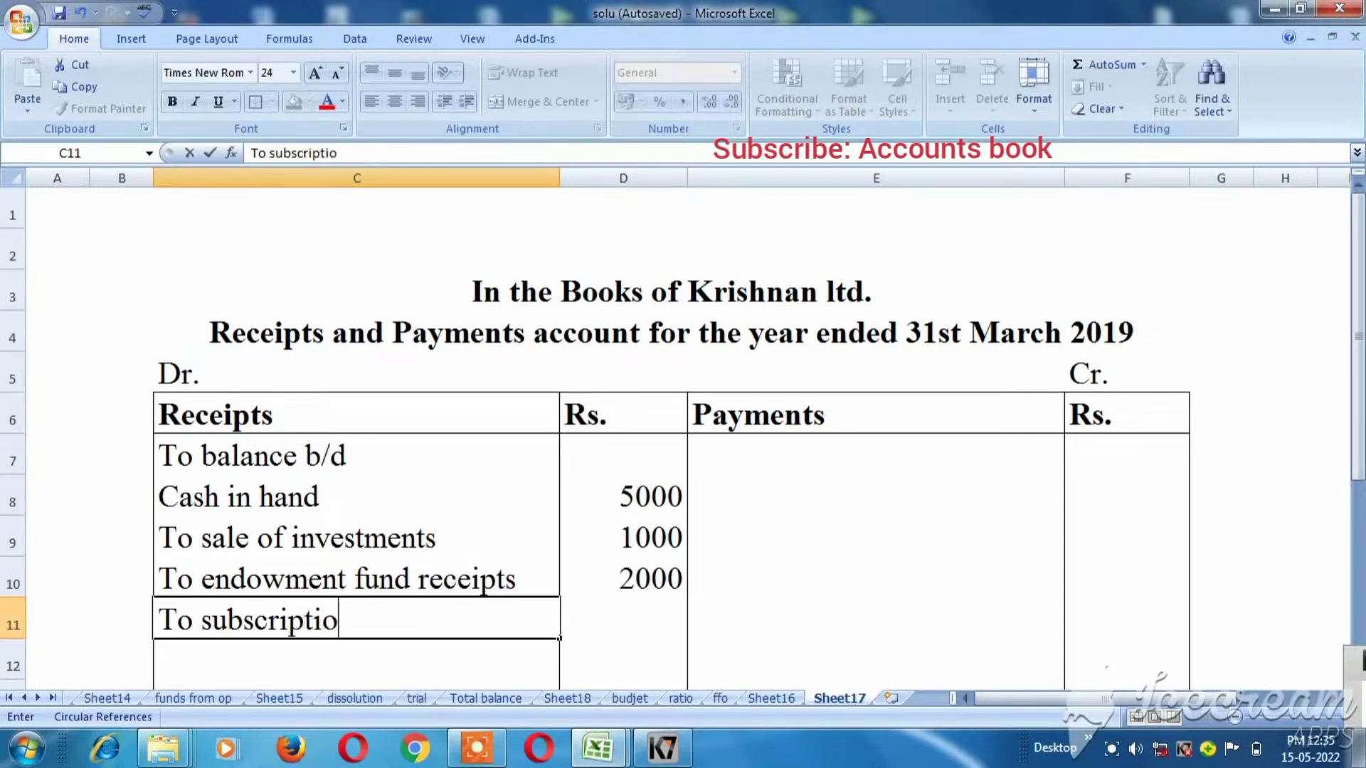
{"action": "type", "text": "ns re"}
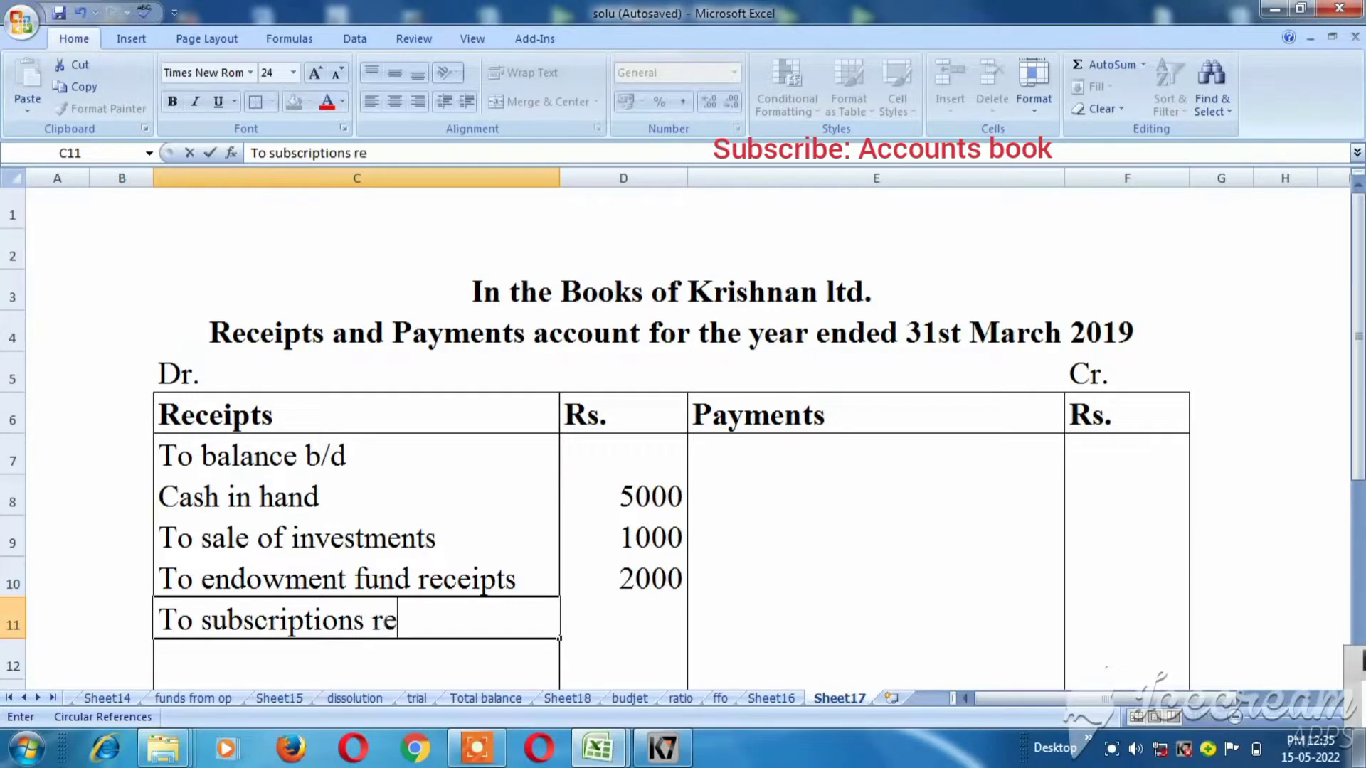
{"action": "type", "text": "ceived"}
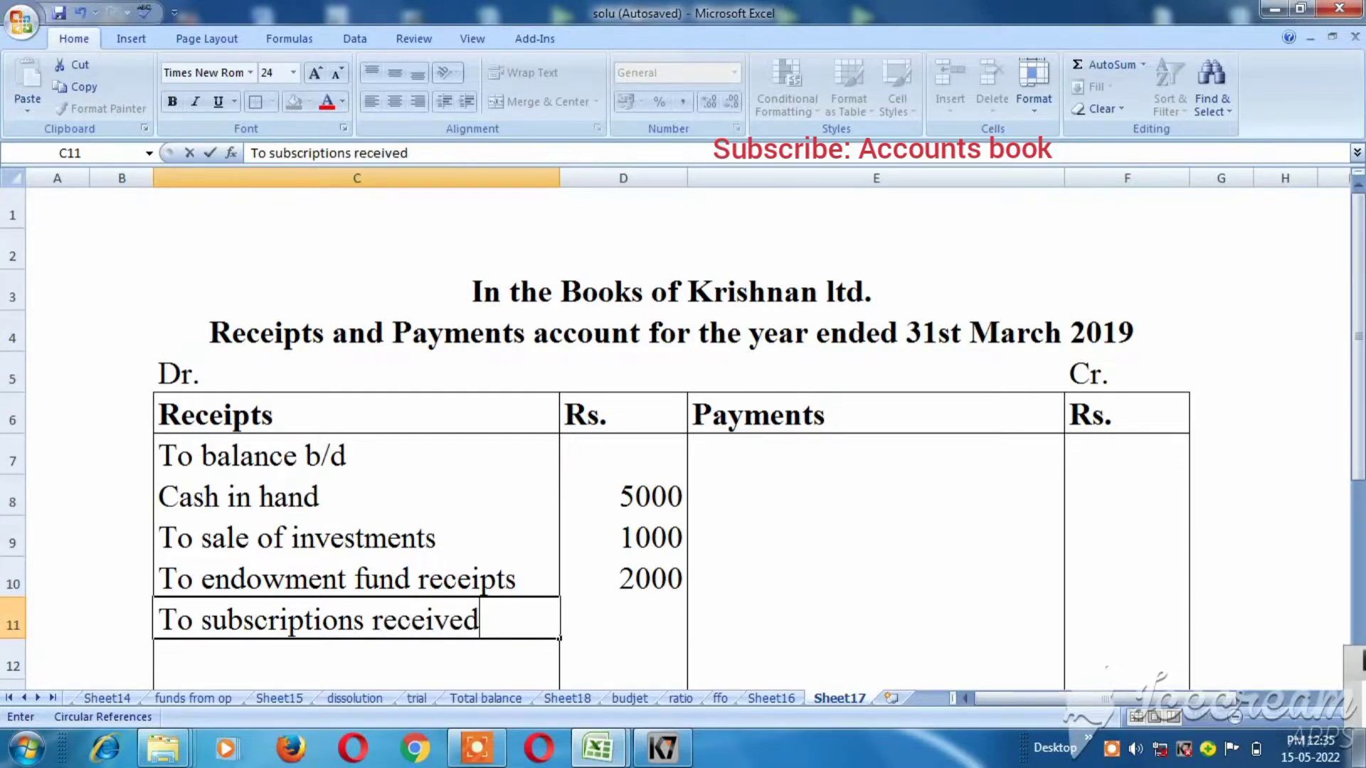
Step: Check the subscriptions received amount in the problem sheet and enter 20000 in D11
{"action": "key", "text": "Tab"}
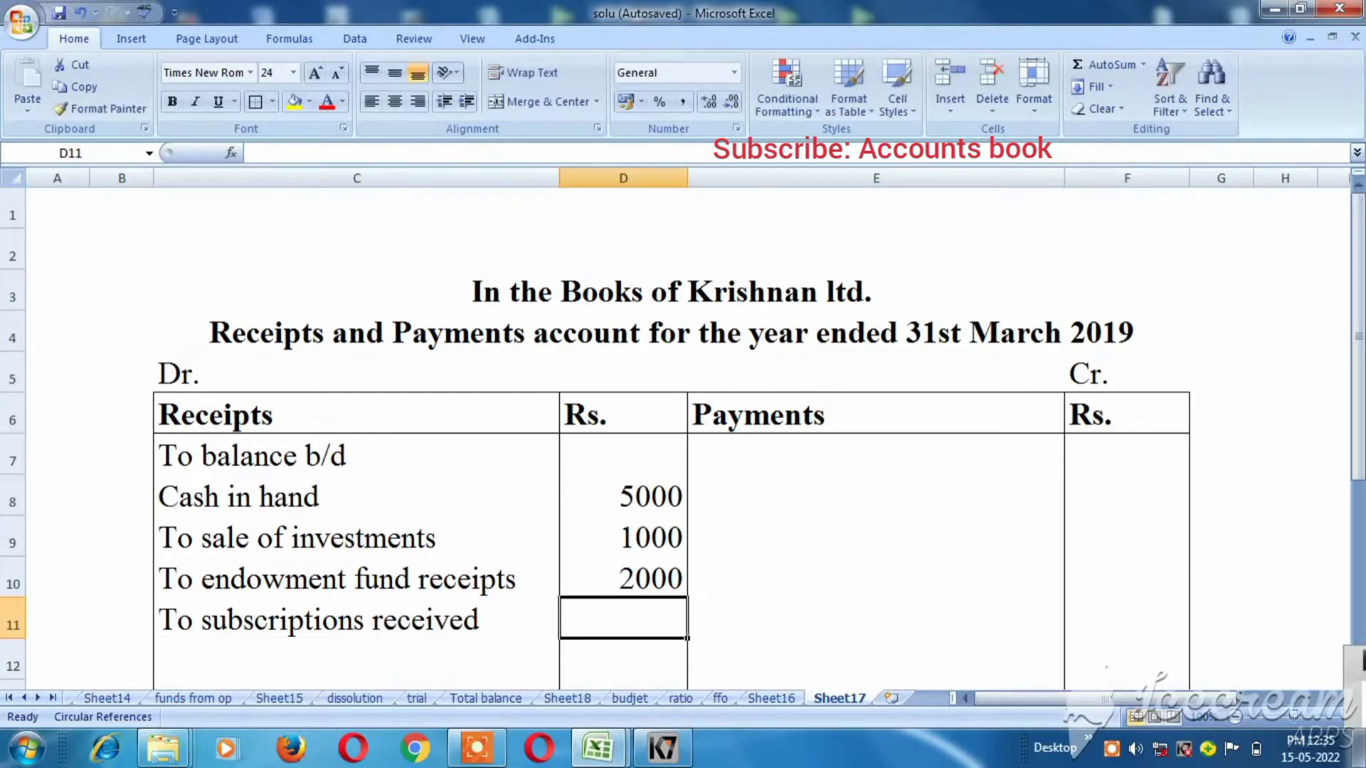
{"action": "key", "text": "alt+Tab"}
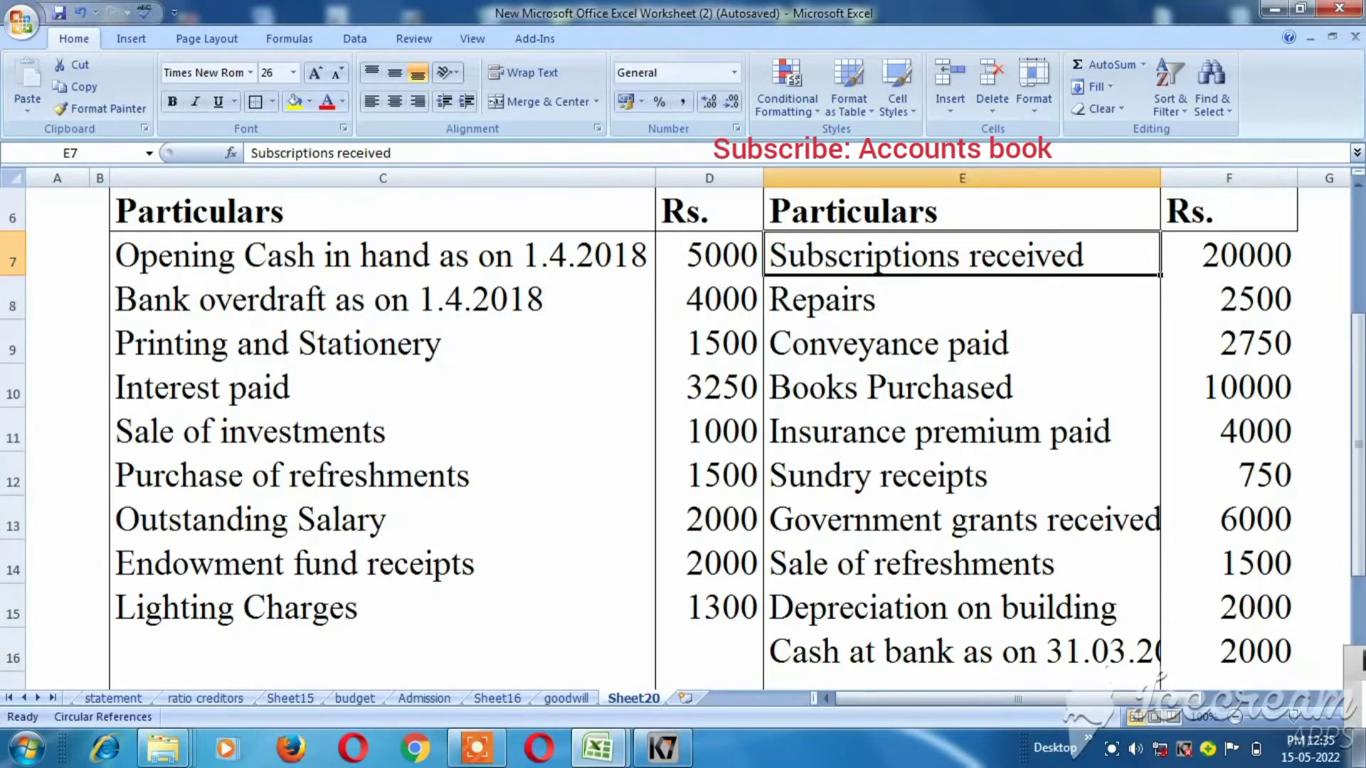
{"action": "key", "text": "alt+Tab"}
{"action": "type", "text": "20000"}
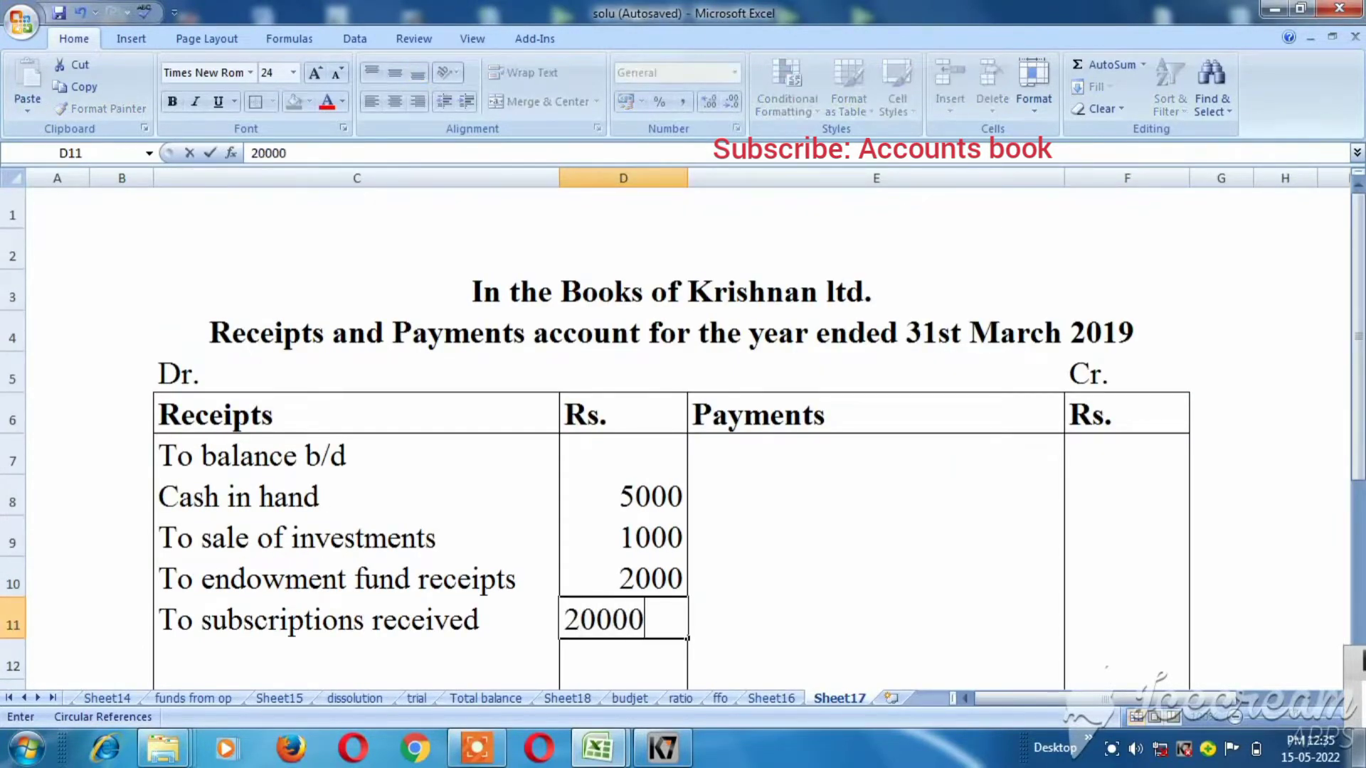
{"action": "key", "text": "Return"}
Step: Go down the problem's second particulars column to the next receipt and enter "To sundry receipts" in C12 of the solution
{"action": "key", "text": "alt+Tab"}
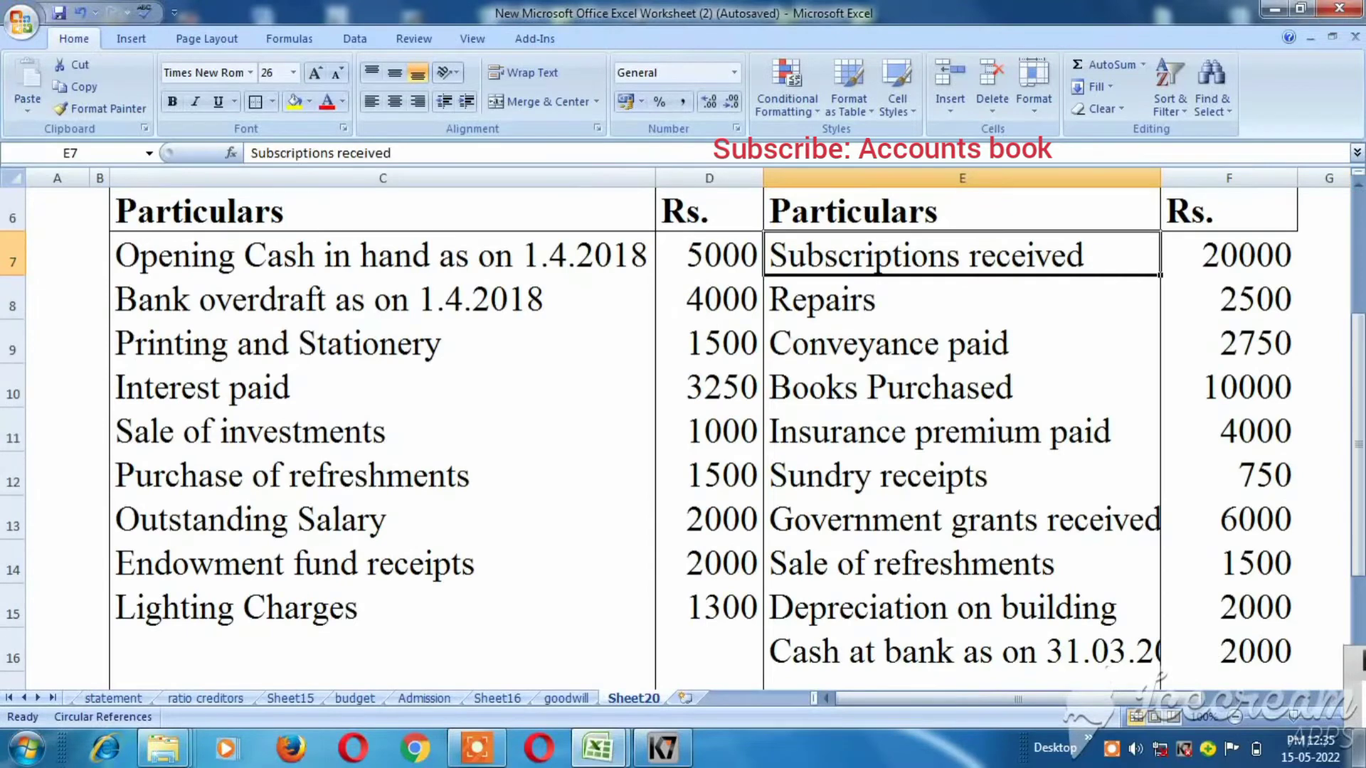
{"action": "key", "text": "Down"}
{"action": "key", "text": "Down"}
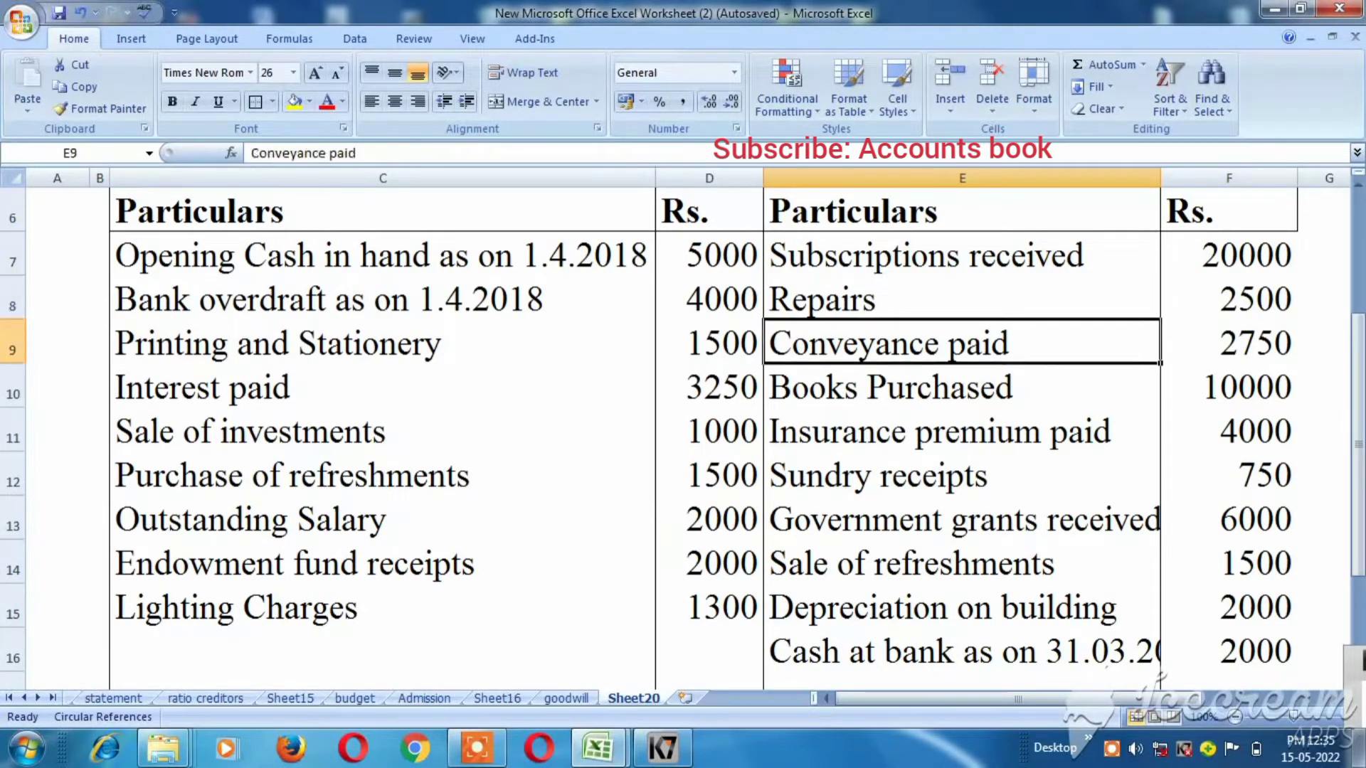
{"action": "key", "text": "Down"}
{"action": "key", "text": "Down"}
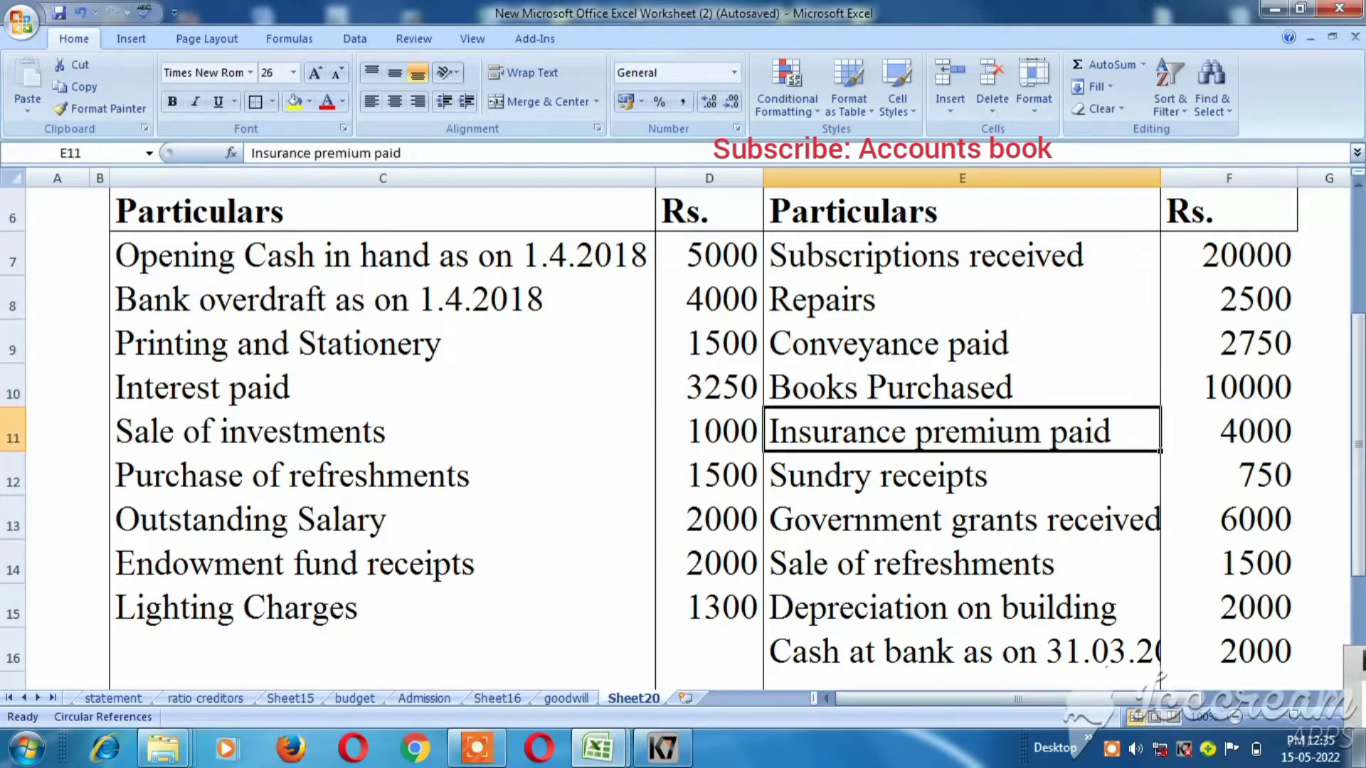
{"action": "key", "text": "Down"}
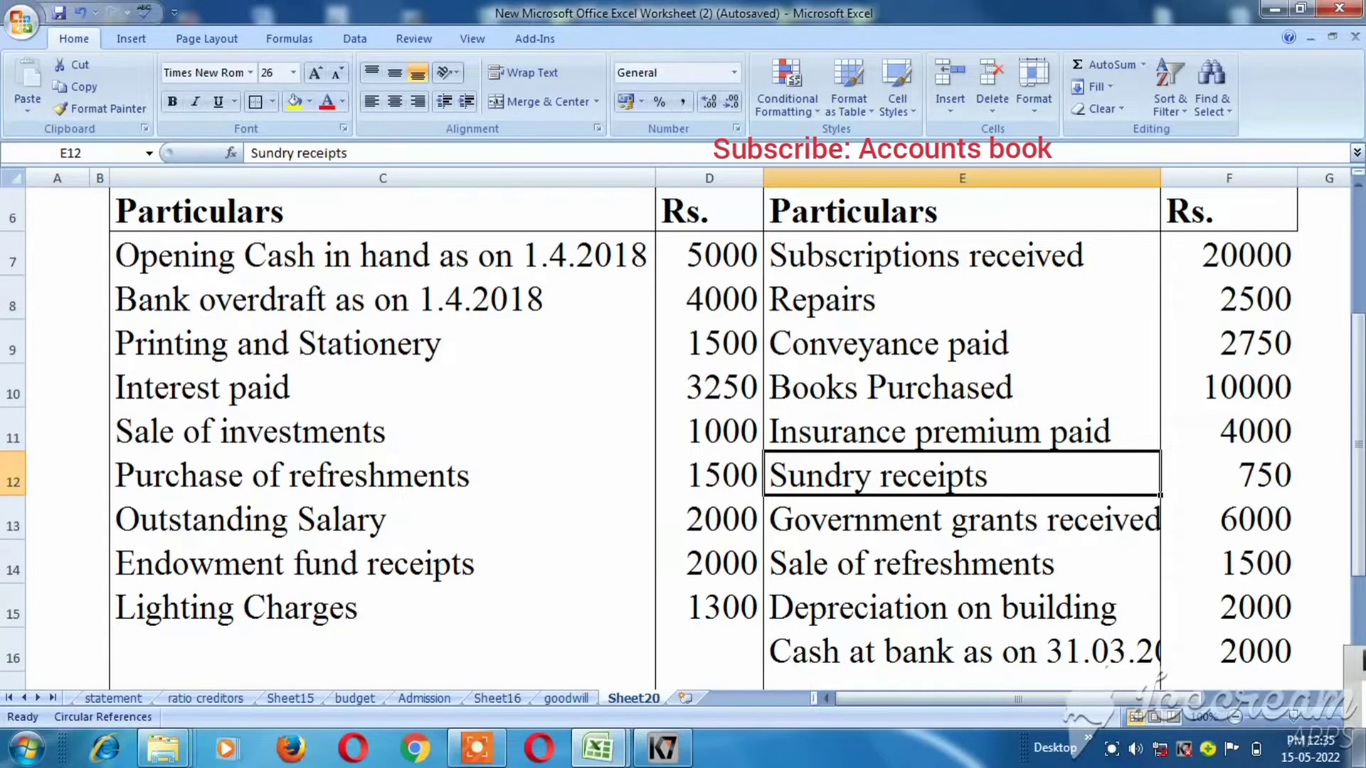
{"action": "key", "text": "alt+Tab"}
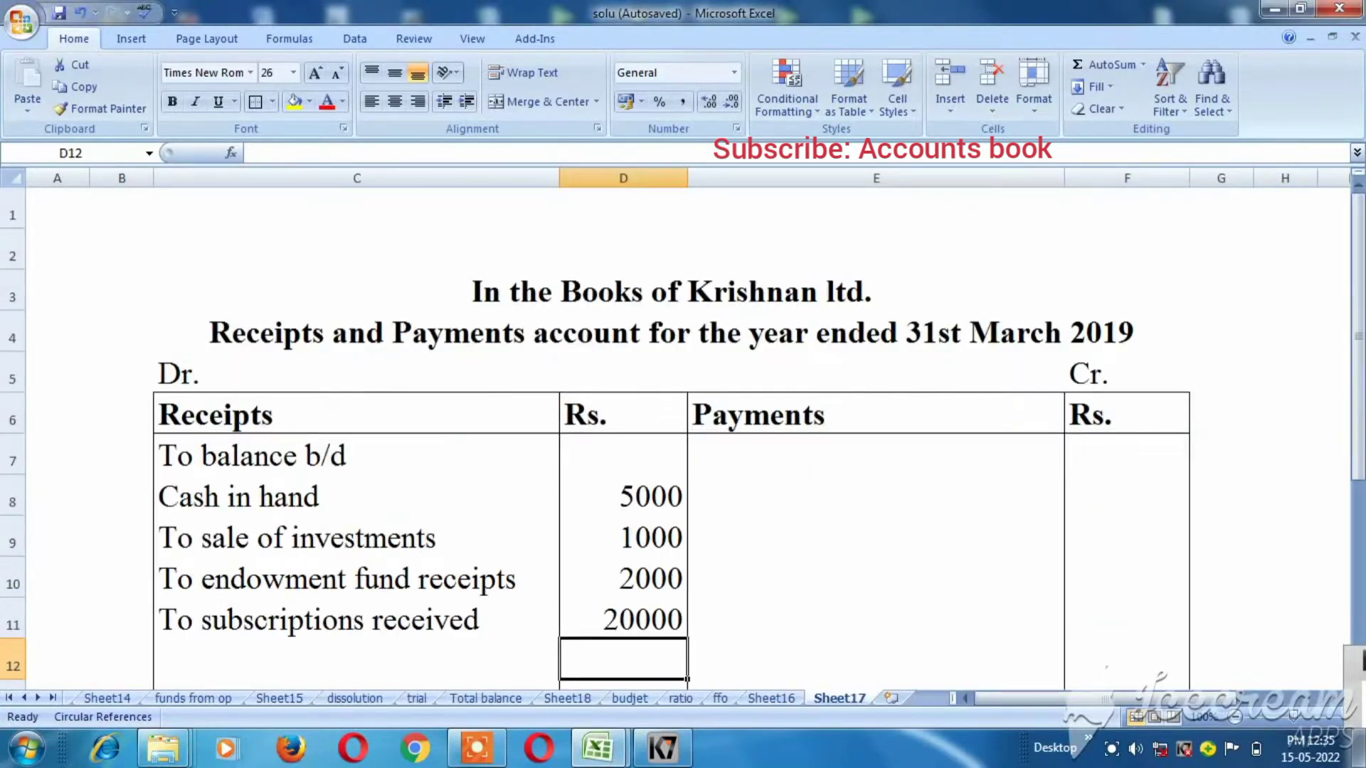
{"action": "key", "text": "Left"}
{"action": "type", "text": "To"}
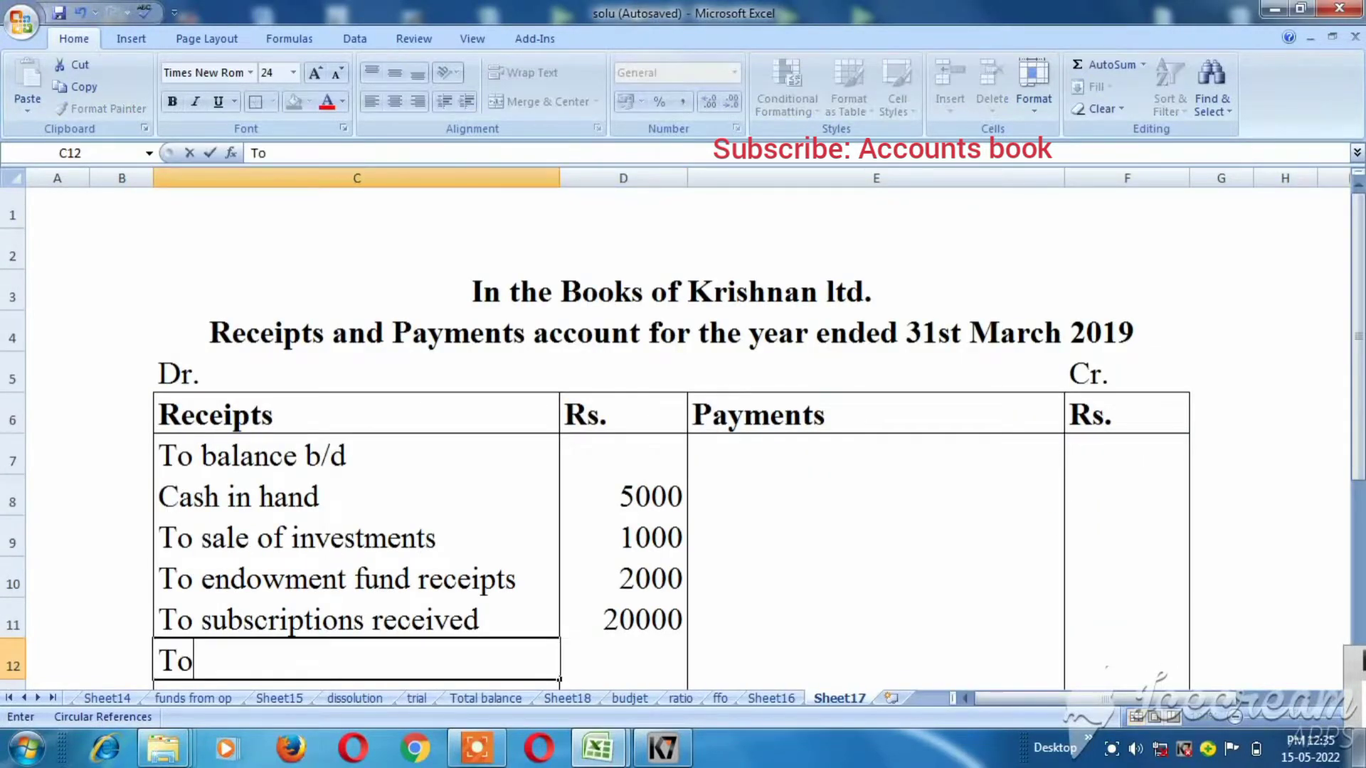
{"action": "type", "text": " sundr"}
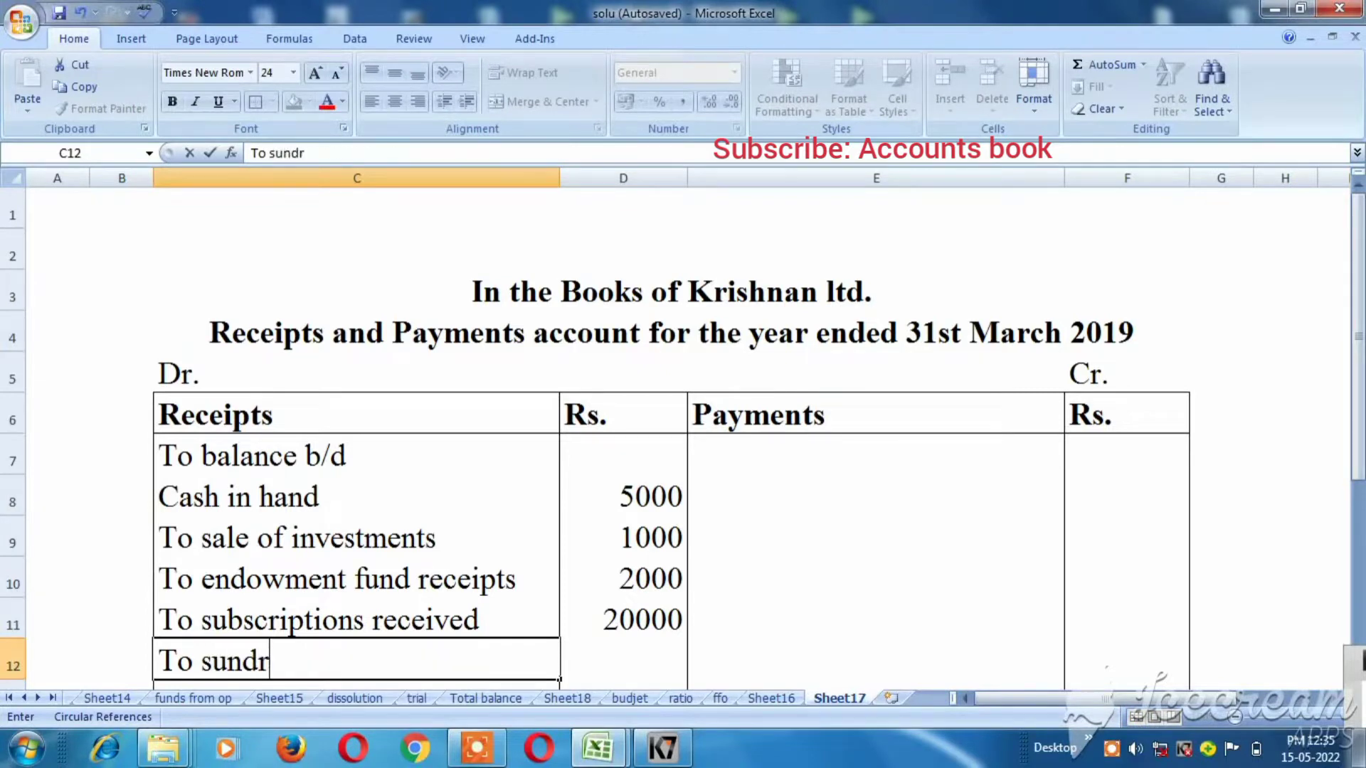
{"action": "type", "text": "y receipts"}
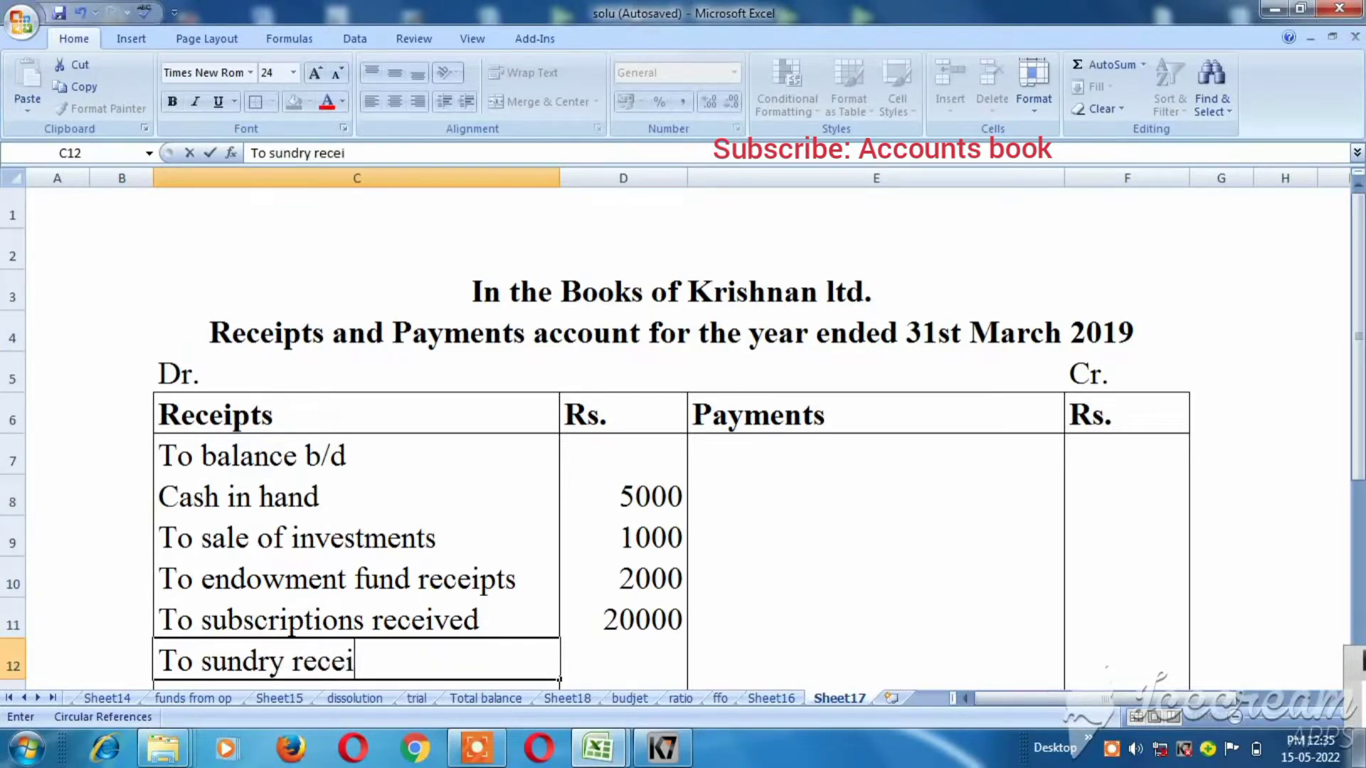
Step: Enter 750 in D12 as the amount of the sundry receipts
{"action": "key", "text": "Tab"}
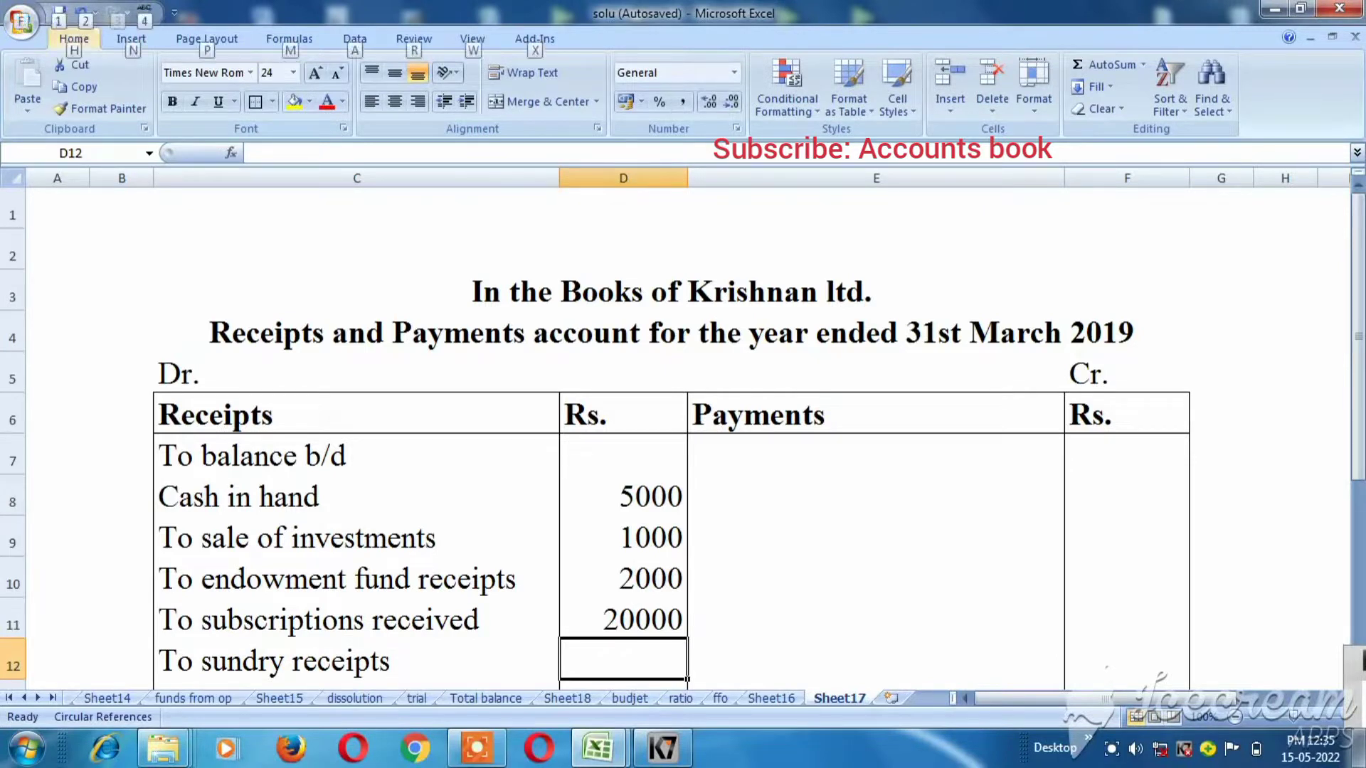
{"action": "type", "text": "750"}
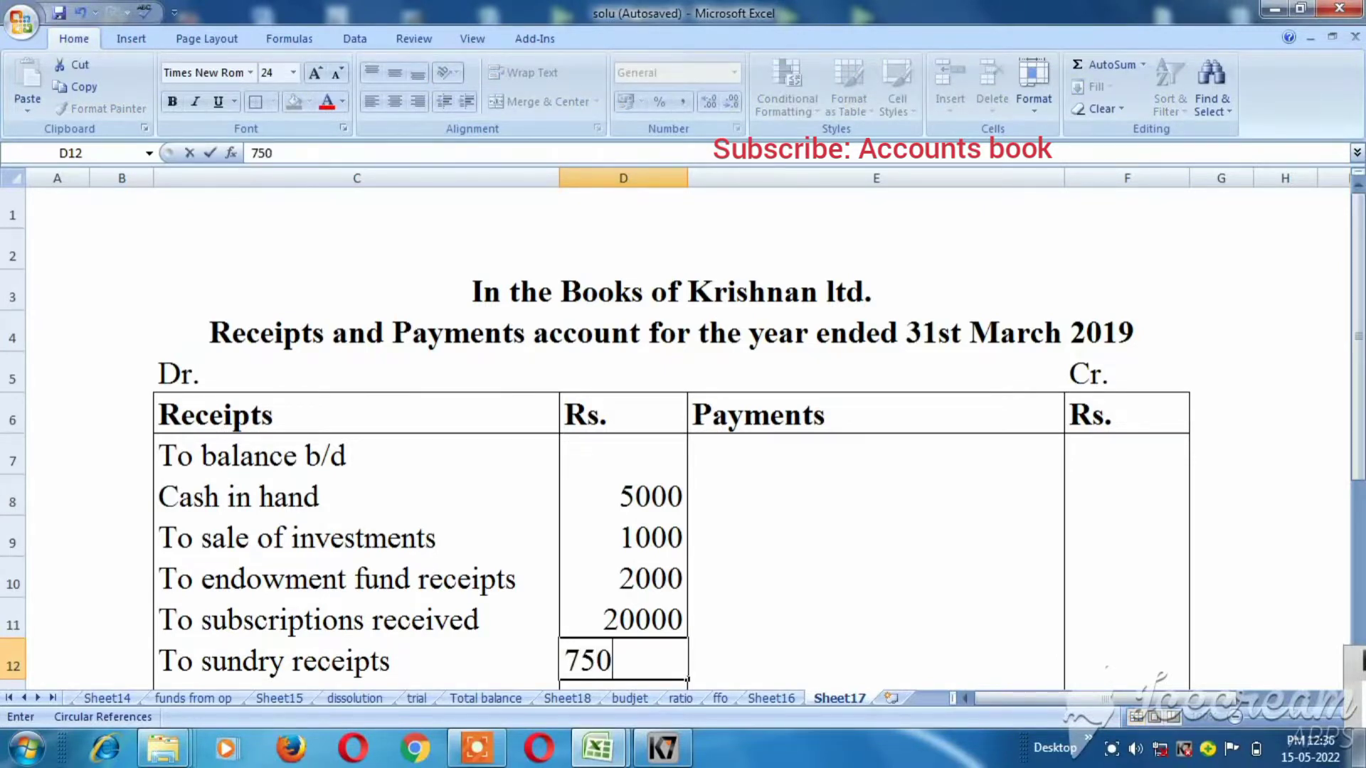
{"action": "key", "text": "Return"}
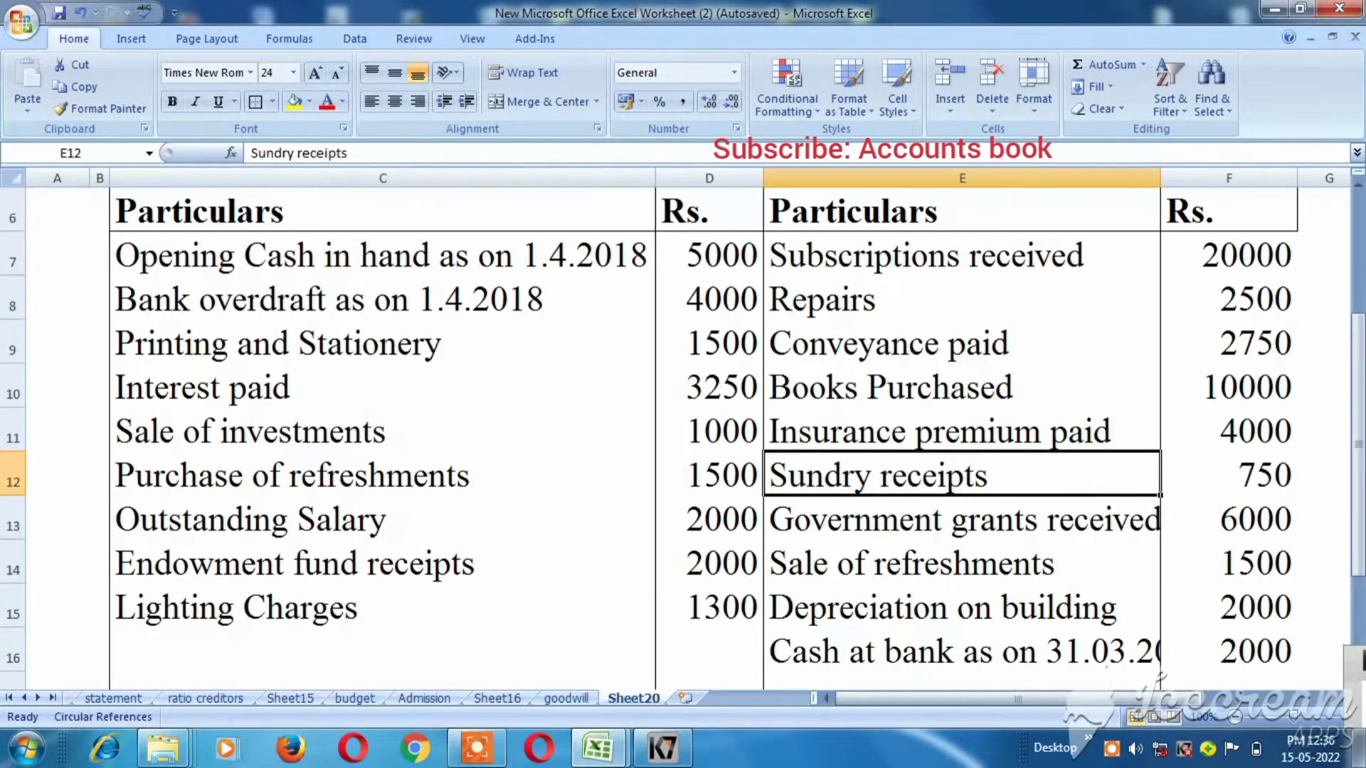
Step: Take the government grants item from the problem sheet and enter "To Gov. grants received" in C13 with 6000 in D13 of the solu workbook
{"action": "key", "text": "Down"}
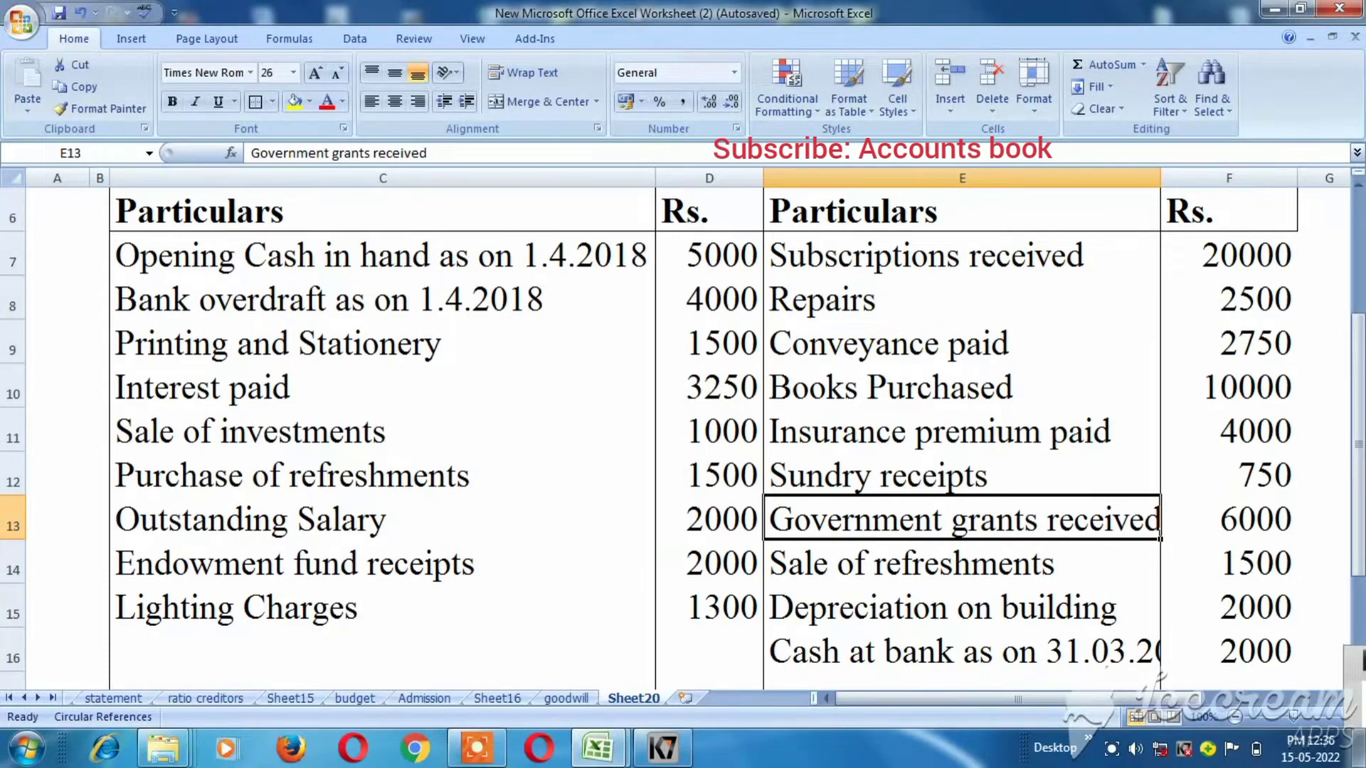
{"action": "key", "text": "alt+Tab"}
{"action": "type", "text": "To "}
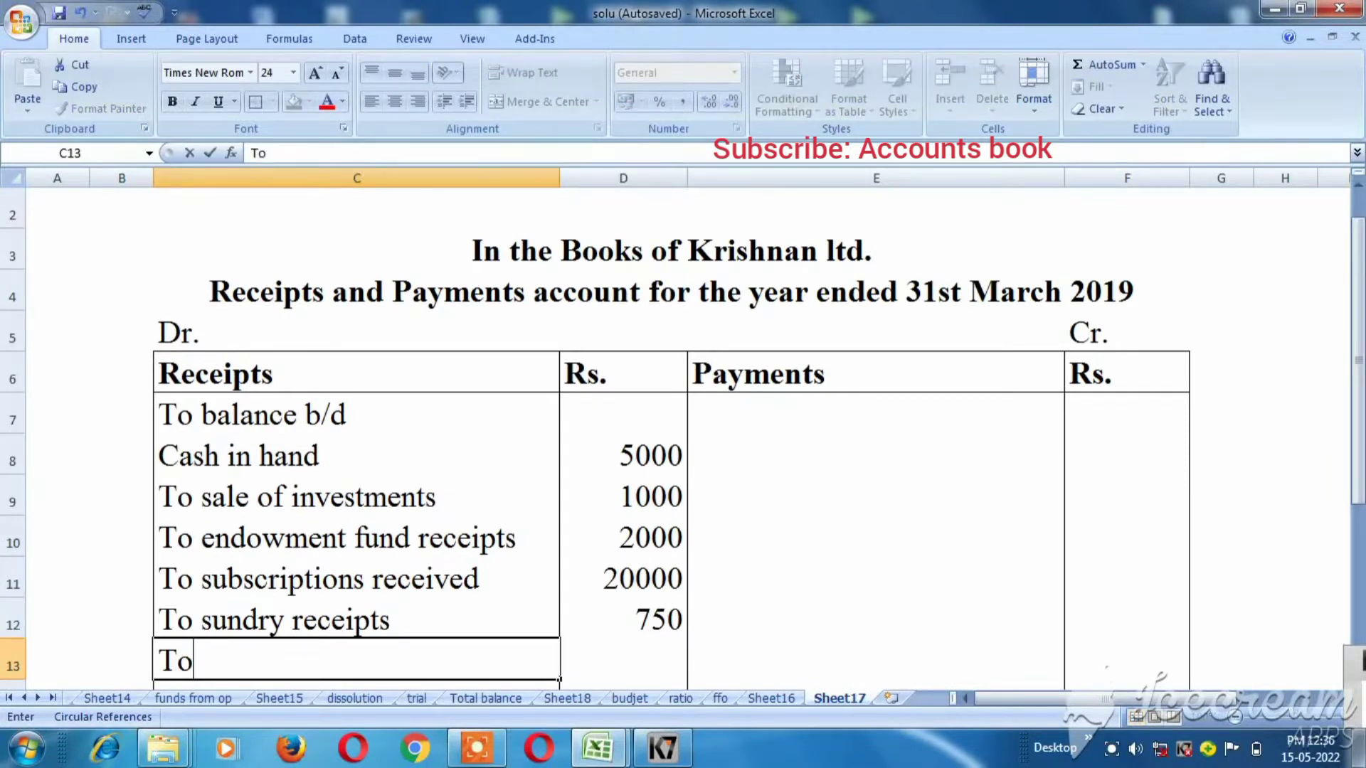
{"action": "type", "text": "Gov."}
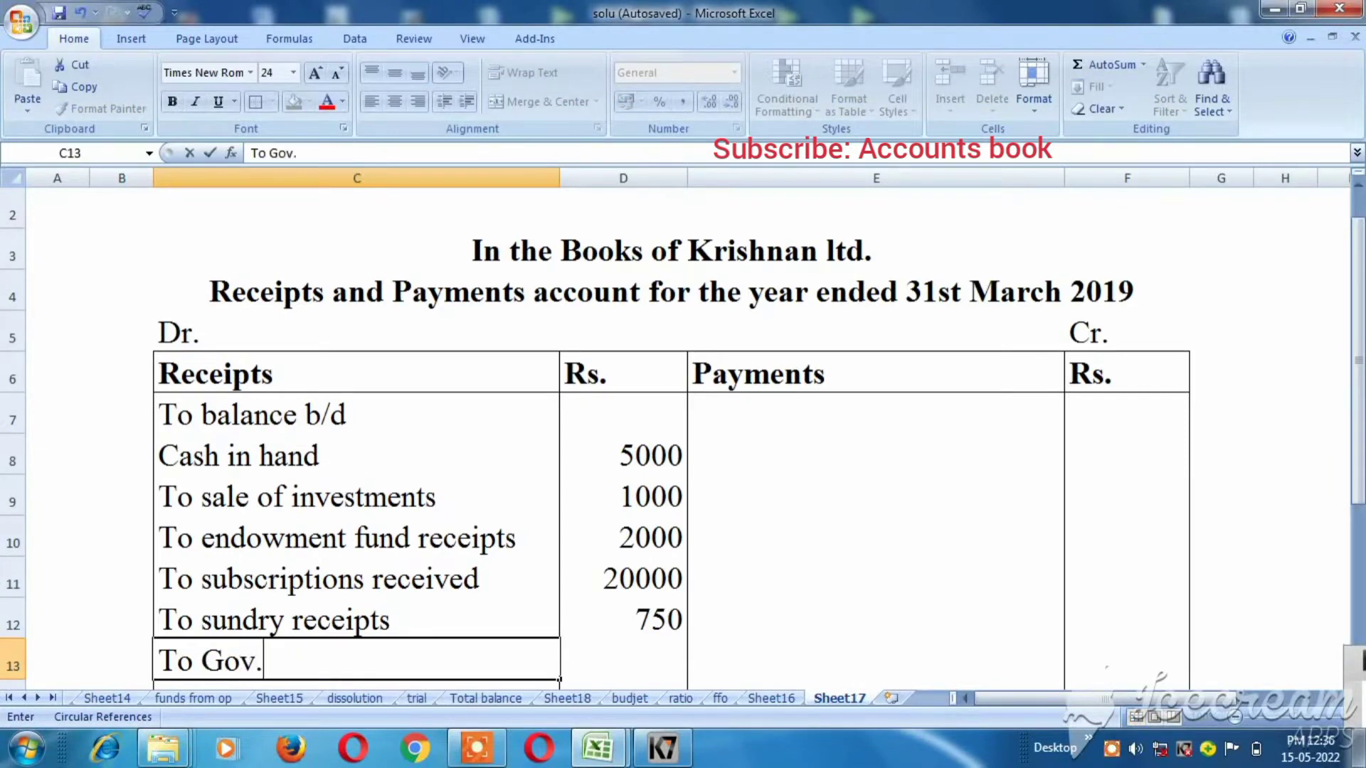
{"action": "type", "text": " grants "}
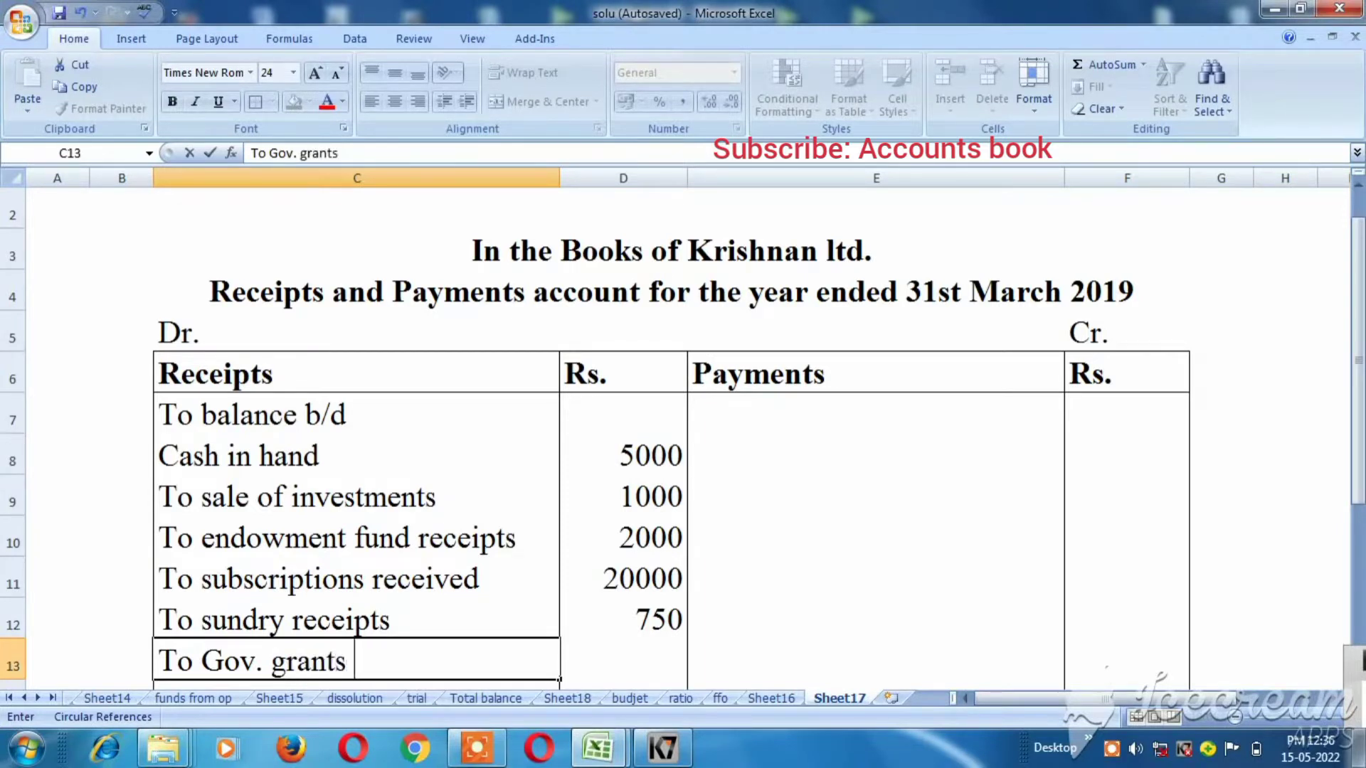
{"action": "type", "text": "received"}
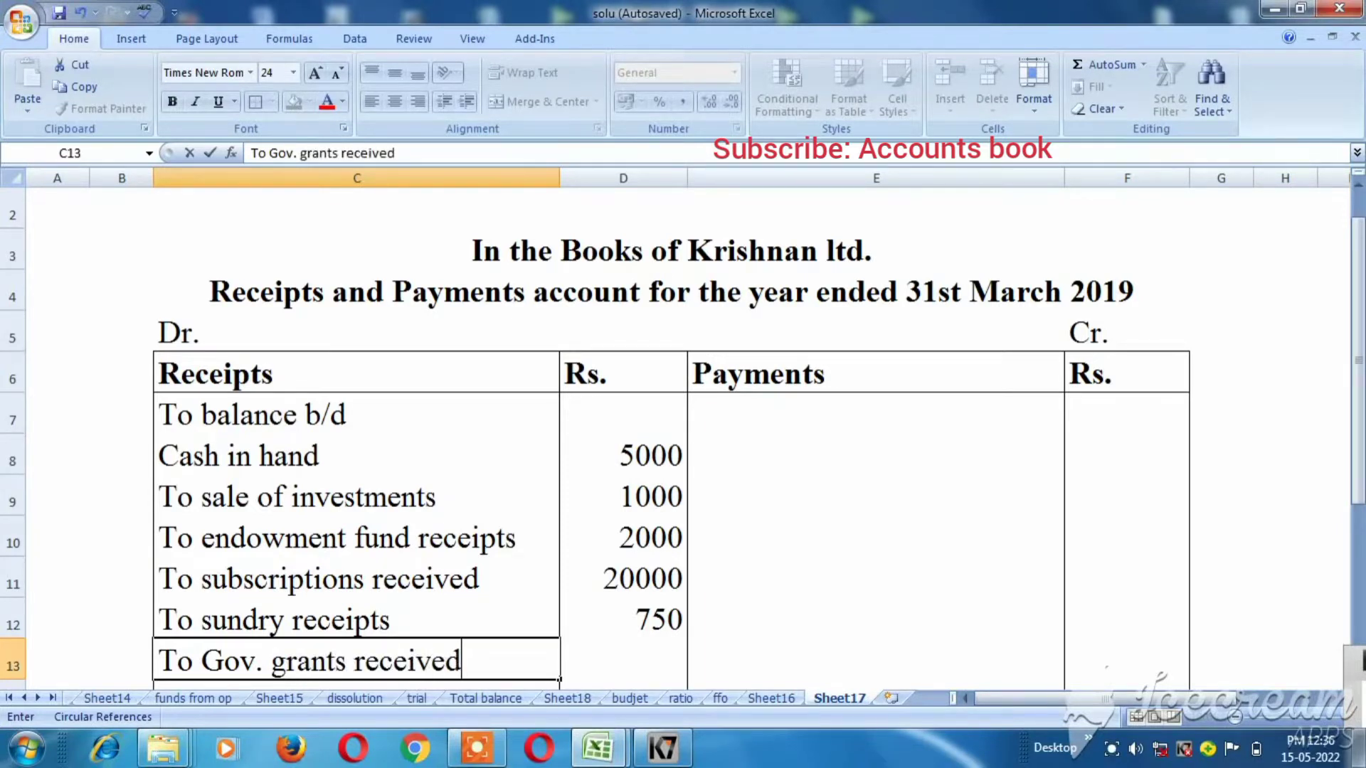
{"action": "key", "text": "Tab"}
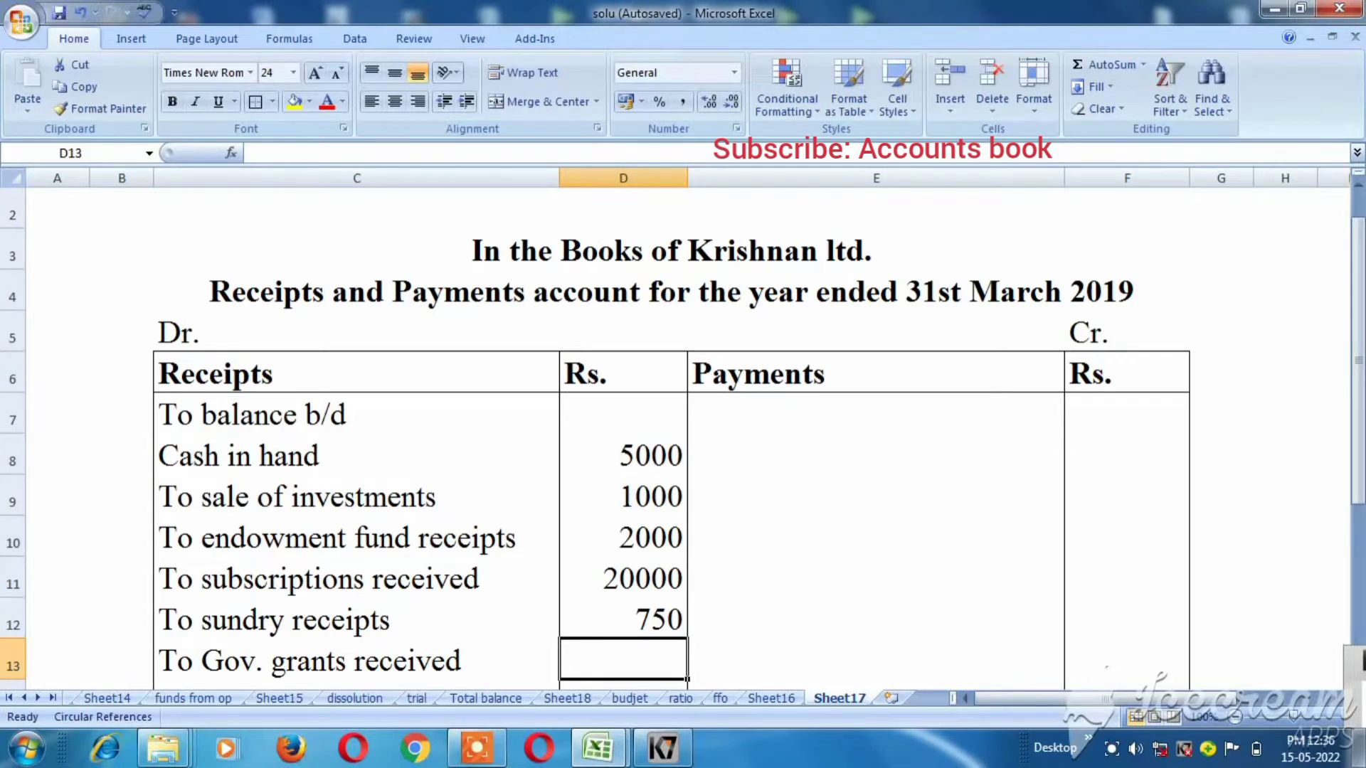
{"action": "type", "text": "6000"}
{"action": "key", "text": "Return"}
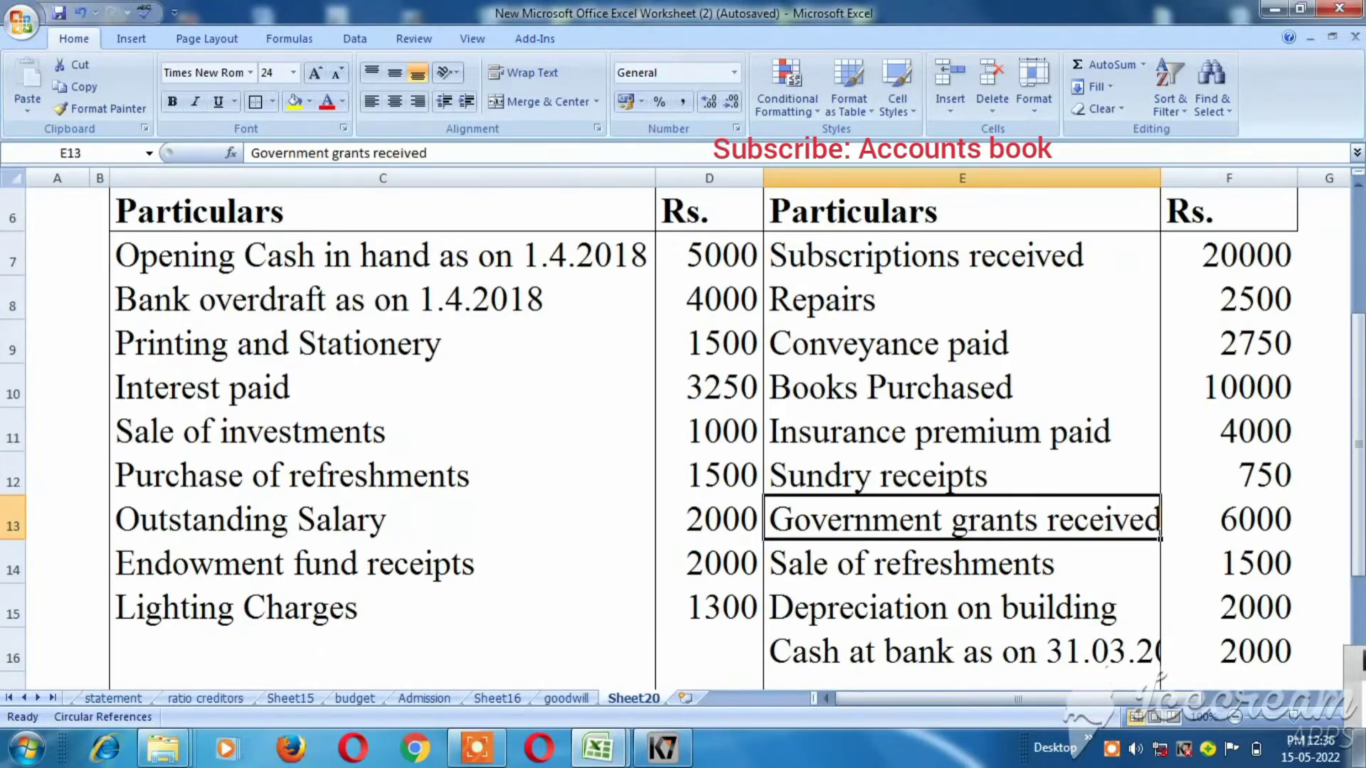
Step: Go to the next receipt in the problem sheet and enter "To sale of refreshments" in C14 with 1500 in D14 of the solution
{"action": "key", "text": "Down"}
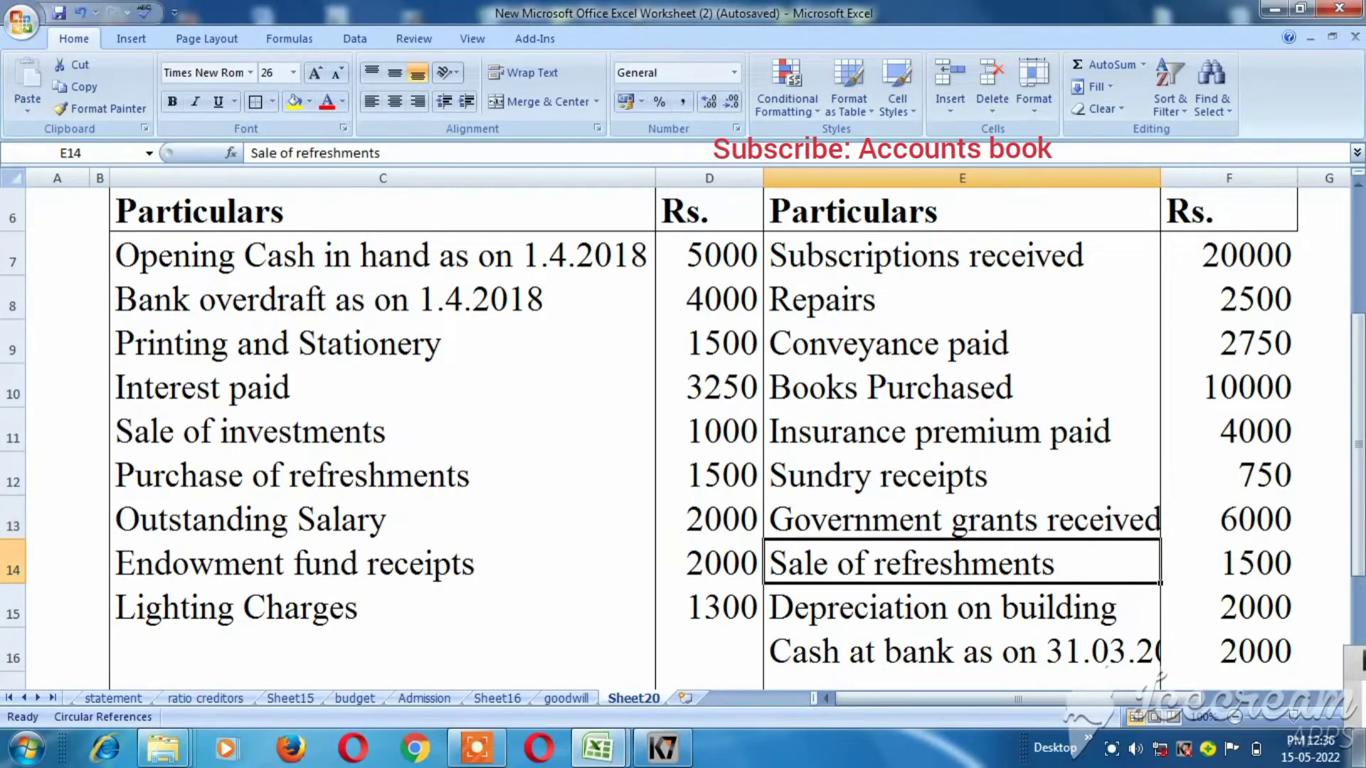
{"action": "key", "text": "ctrl+Tab"}
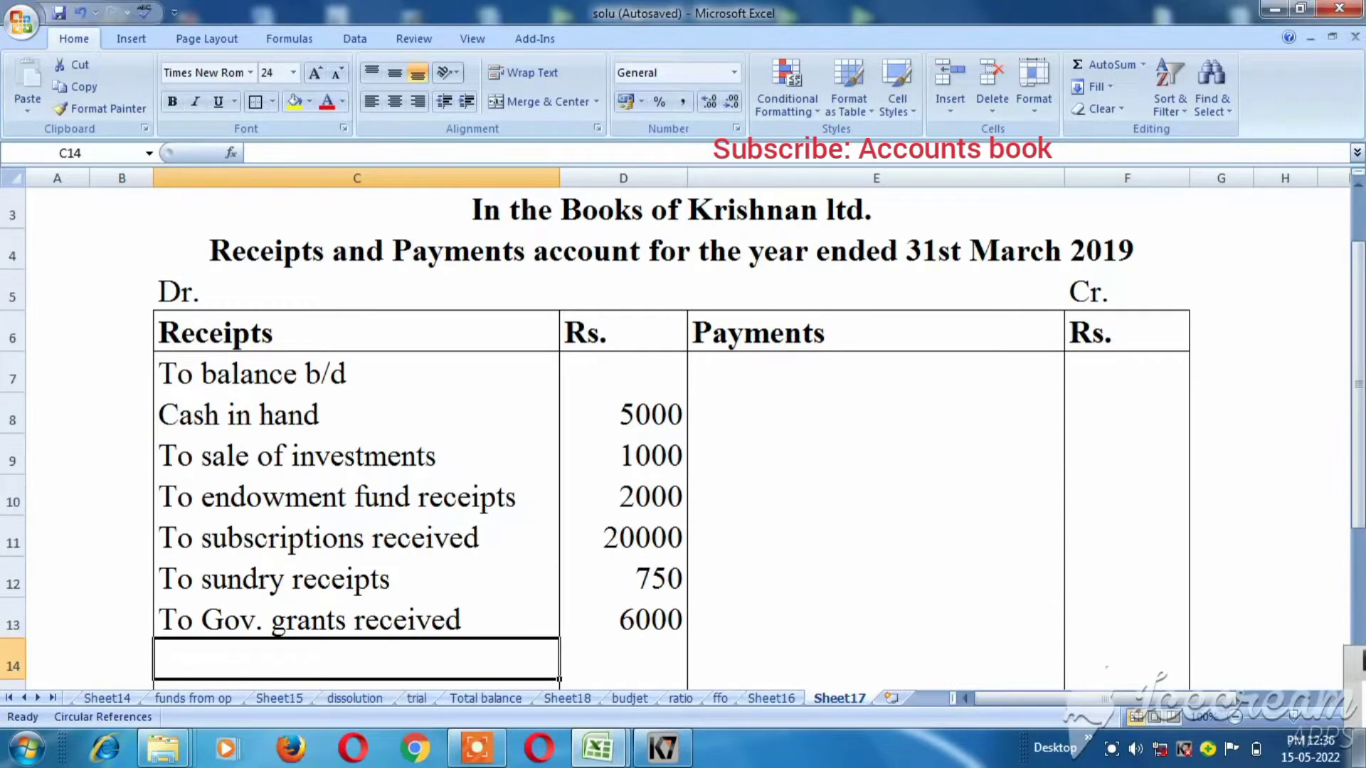
{"action": "type", "text": "To sa"}
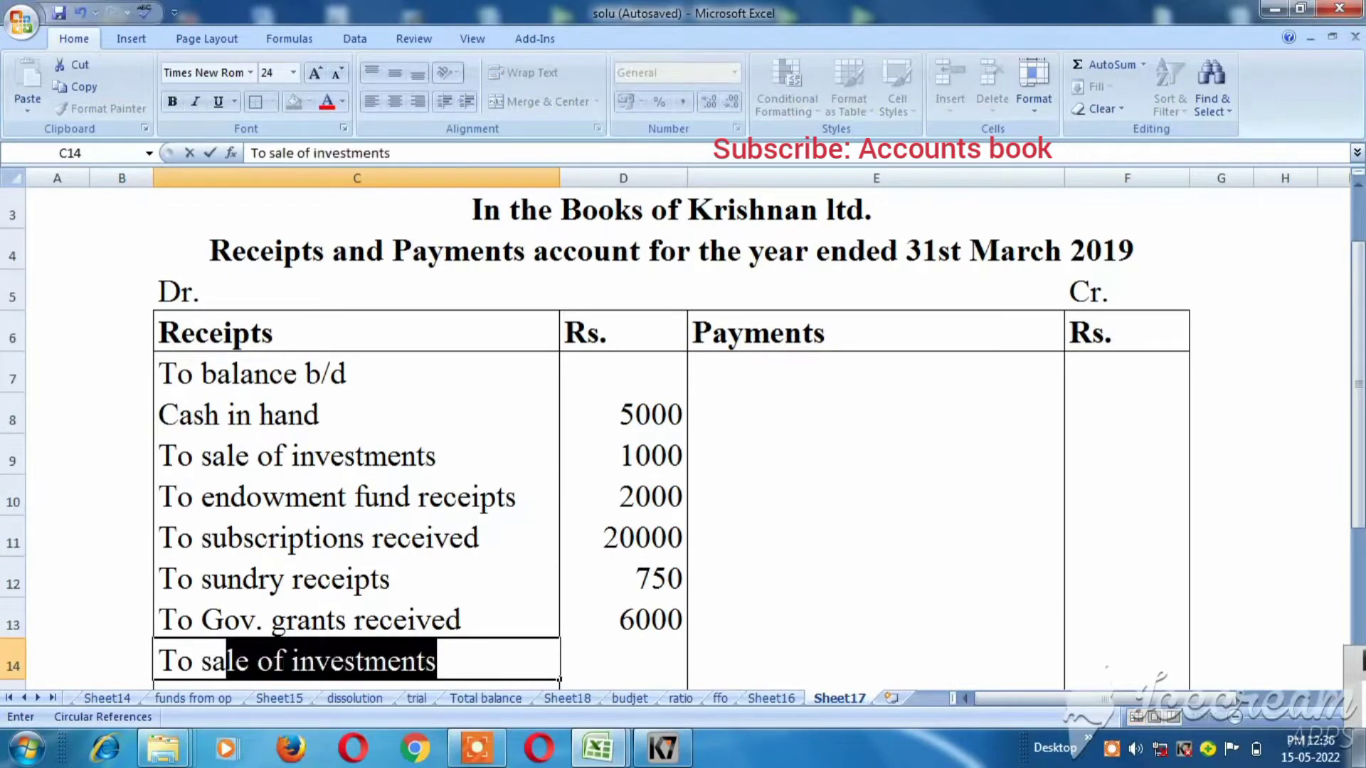
{"action": "type", "text": "le o"}
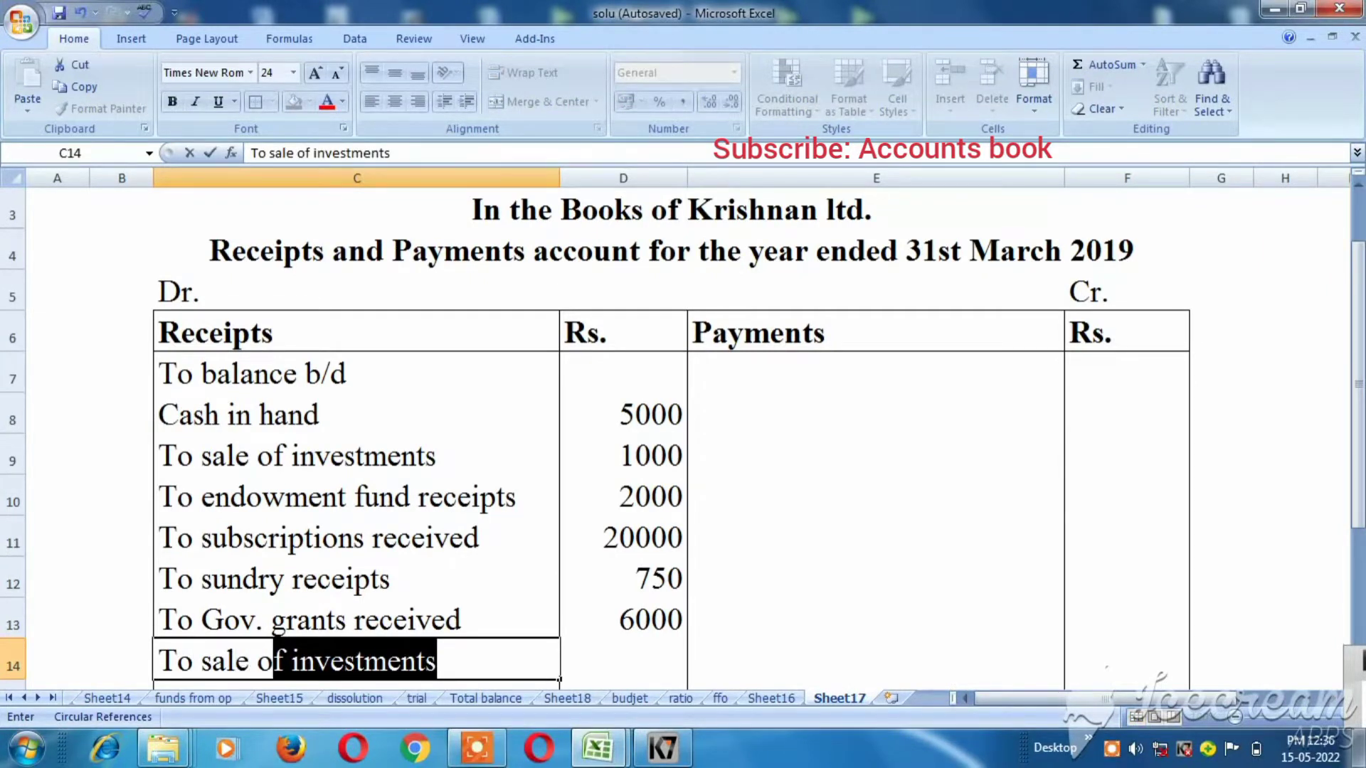
{"action": "type", "text": "f refre"}
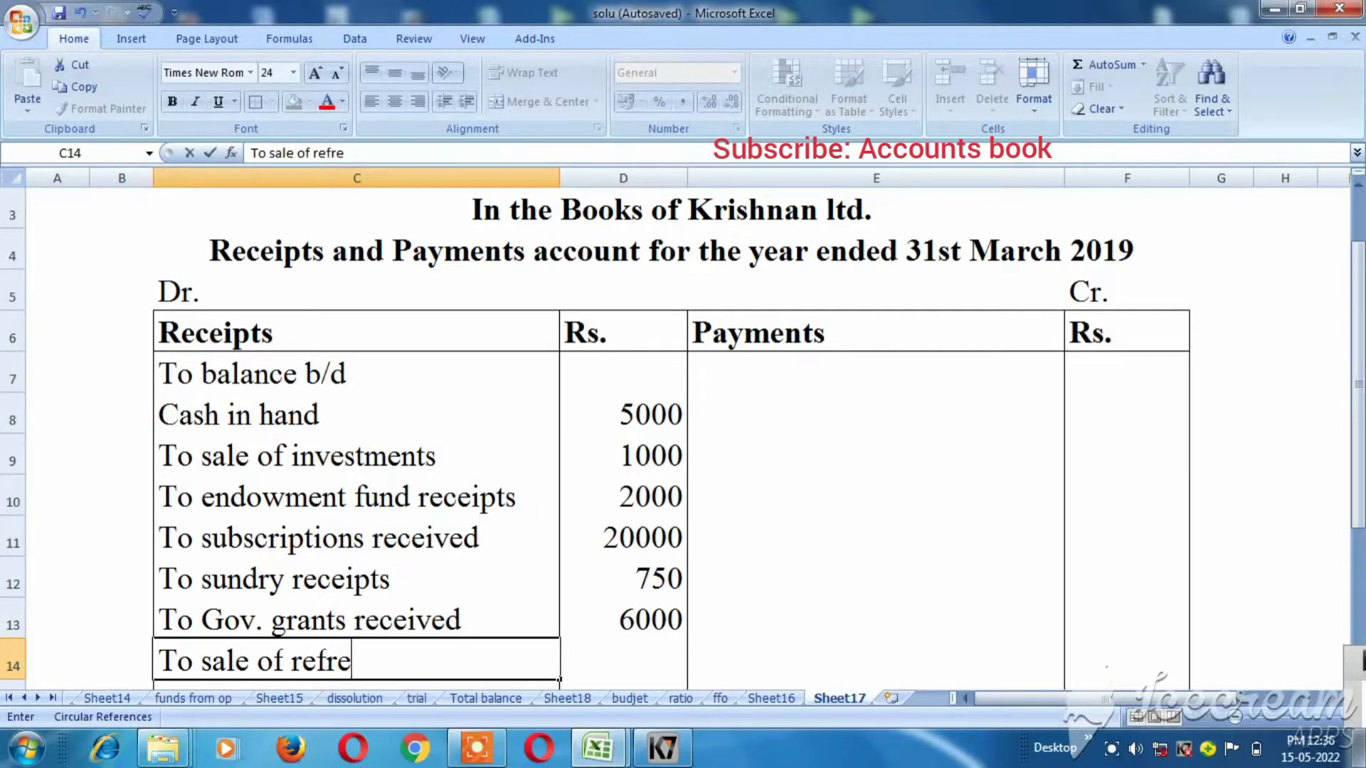
{"action": "type", "text": "shments"}
{"action": "key", "text": "Tab"}
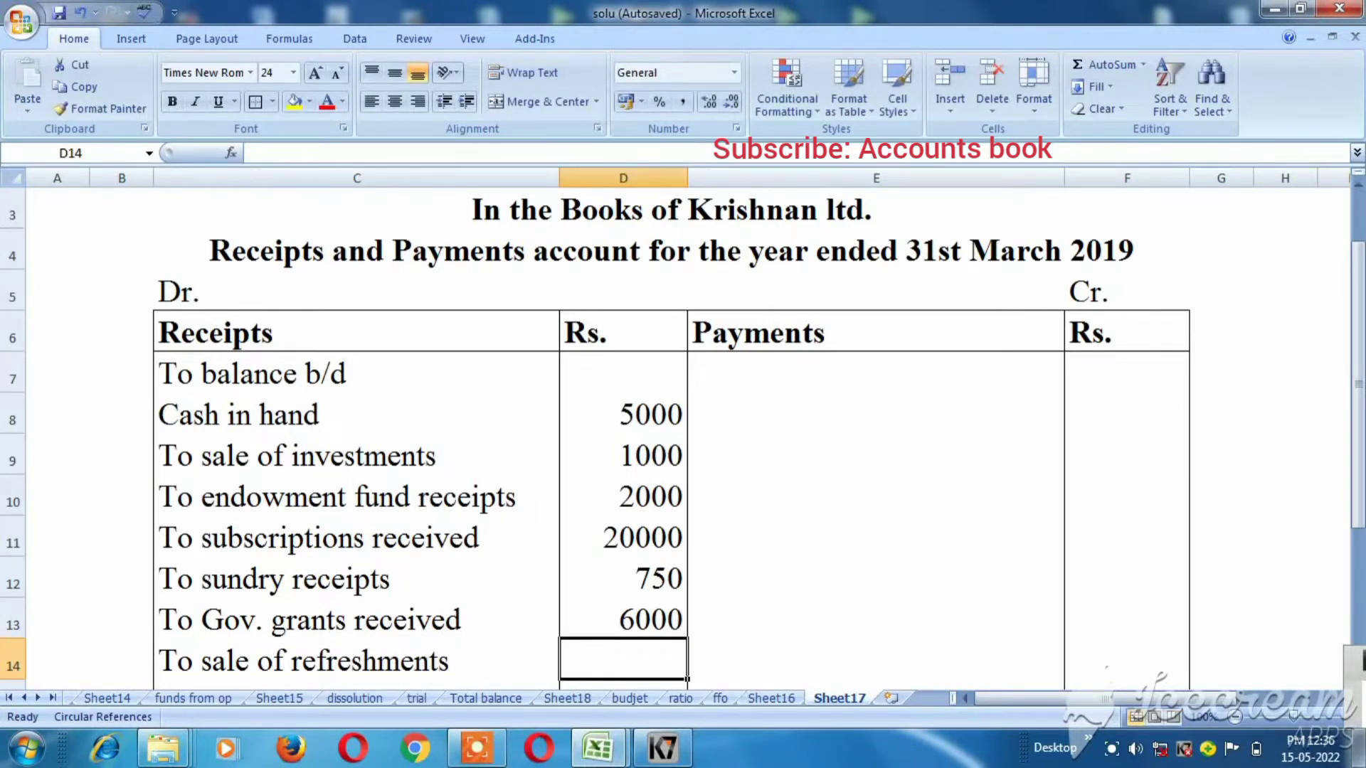
{"action": "type", "text": "15000"}
{"action": "key", "text": "BackSpace"}
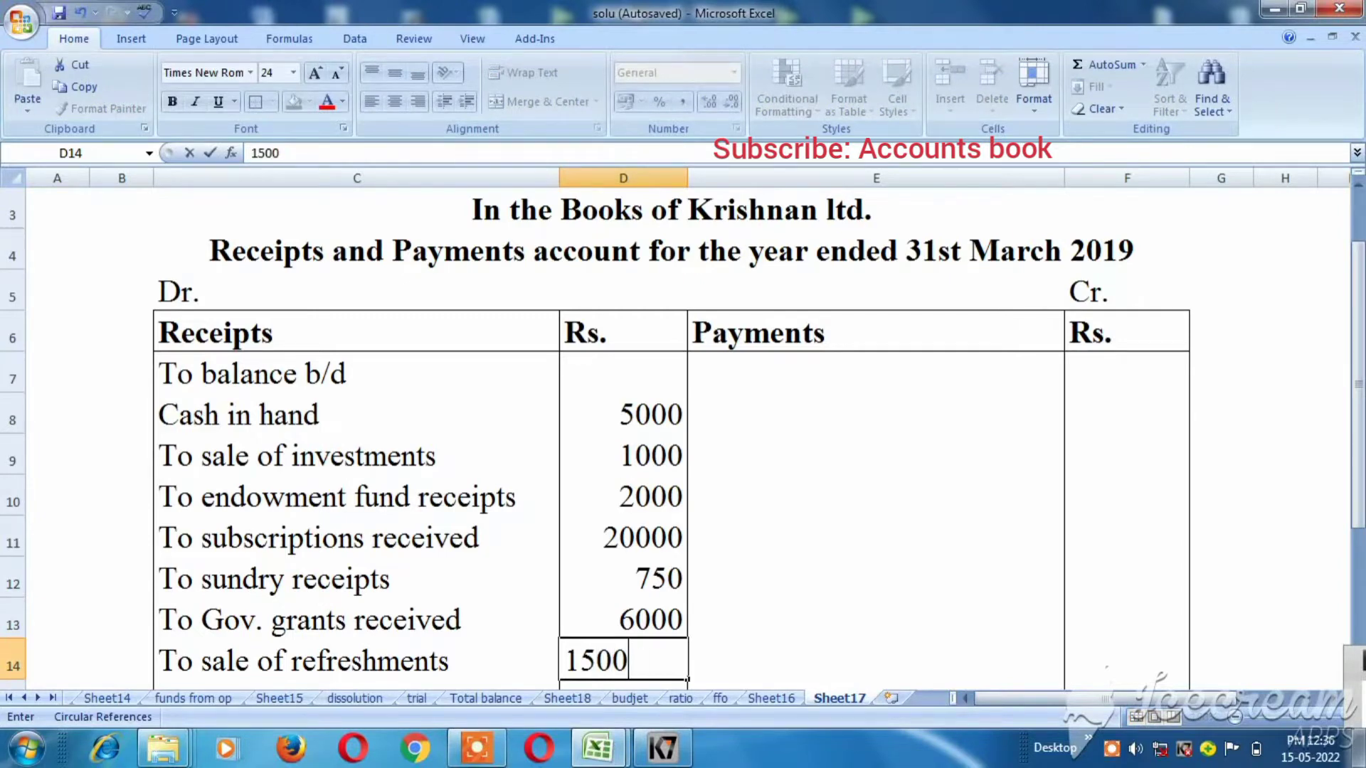
{"action": "key", "text": "Return"}
Step: Check the remaining items at the end of the problem's second particulars column, down to the closing cash at bank
{"action": "key", "text": "alt+Tab"}
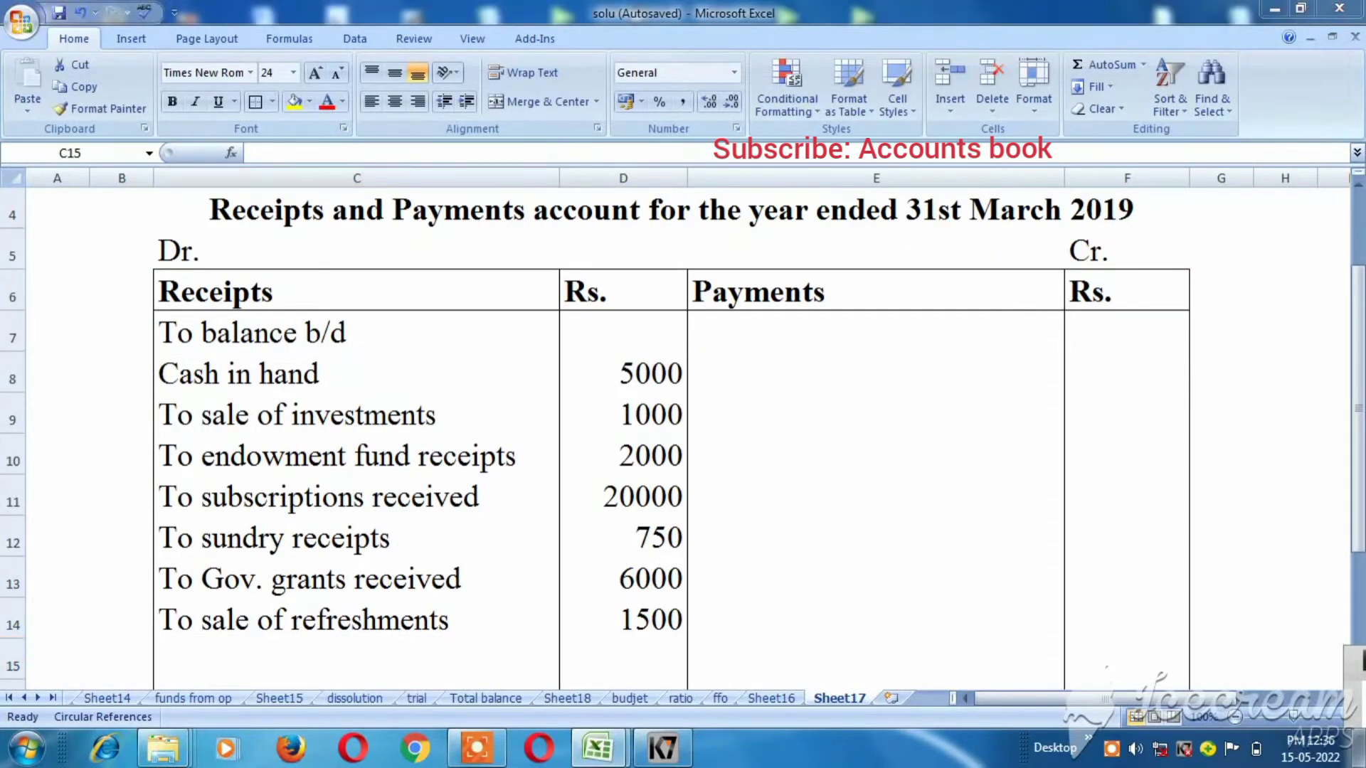
{"action": "key", "text": "Down"}
{"action": "key", "text": "Down"}
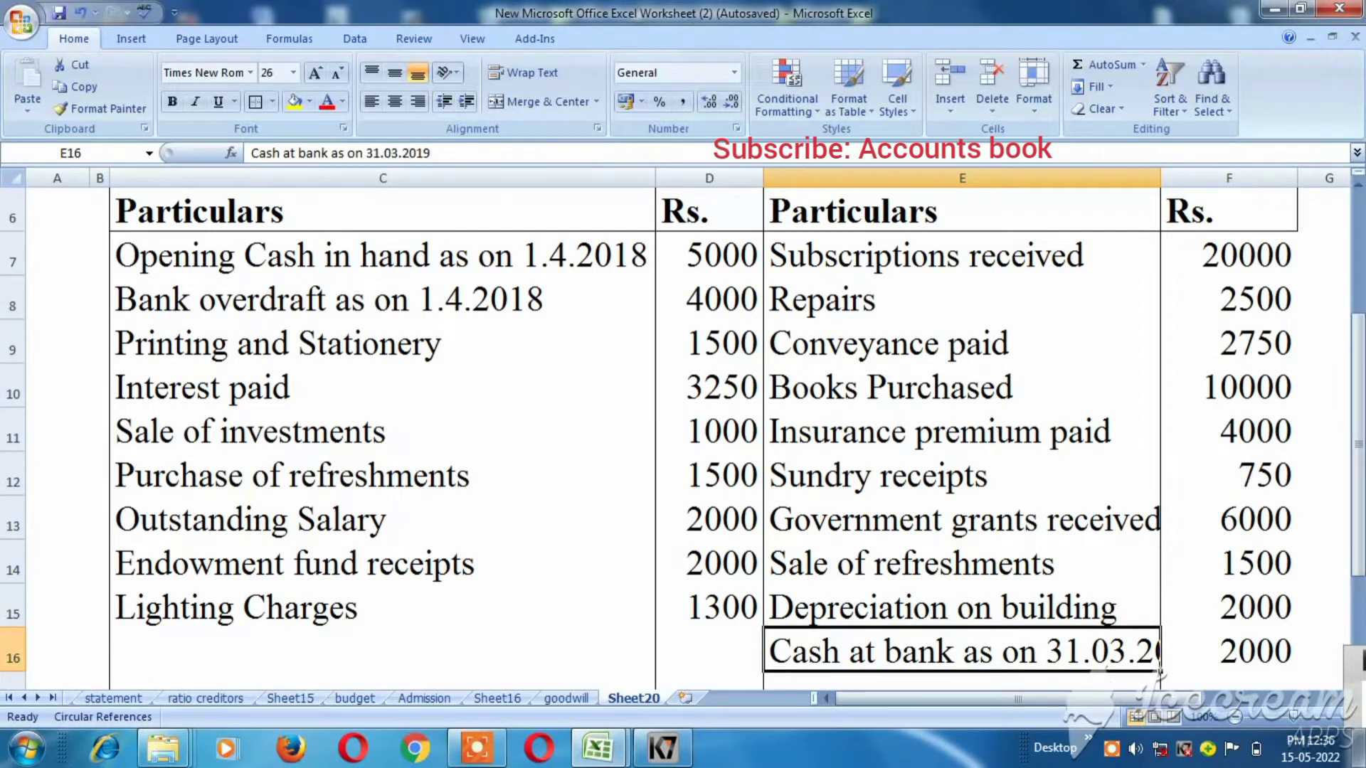
{"action": "key", "text": "Down"}
{"action": "key", "text": "Up"}
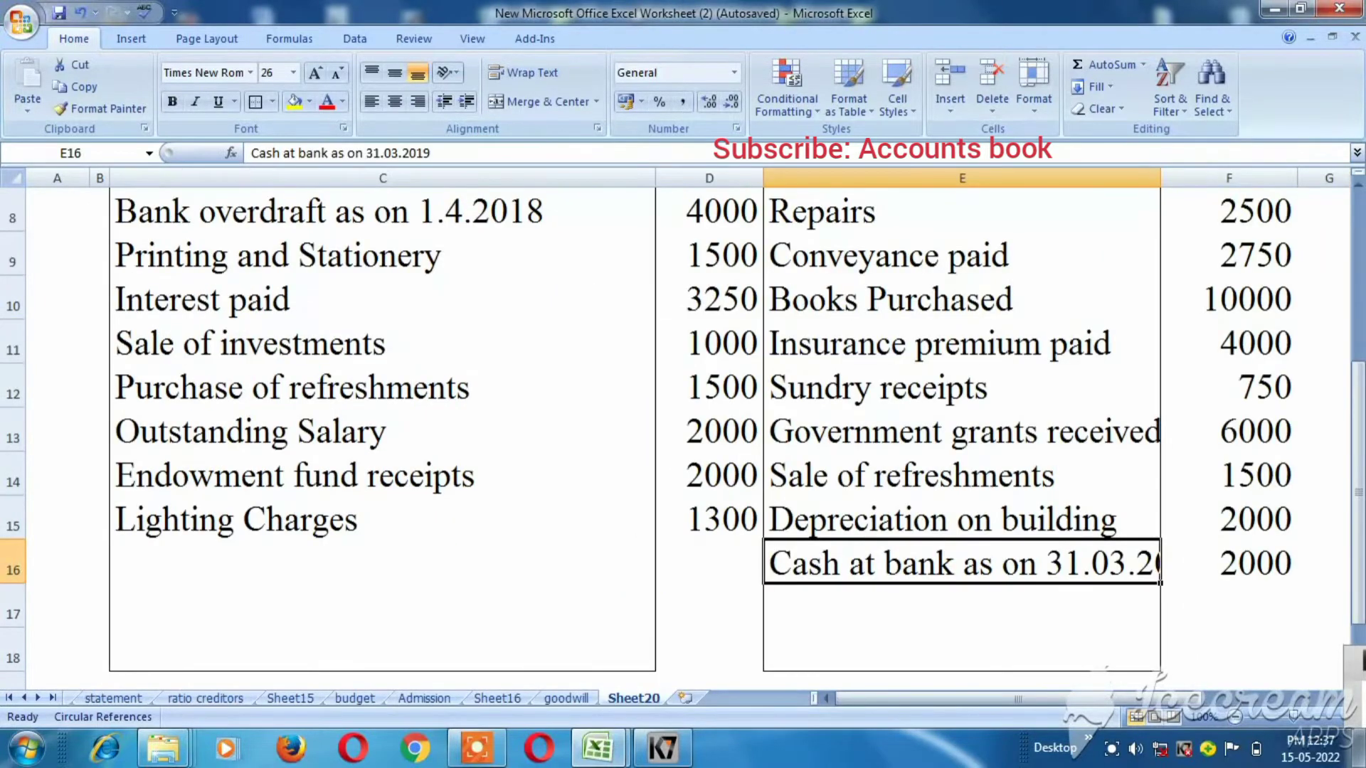
Step: Return to the start of the problem's first particulars column and look for the first item belonging to the payments side
{"action": "key", "text": "Up"}
{"action": "key", "text": "Up"}
{"action": "key", "text": "Up"}
{"action": "key", "text": "Up"}
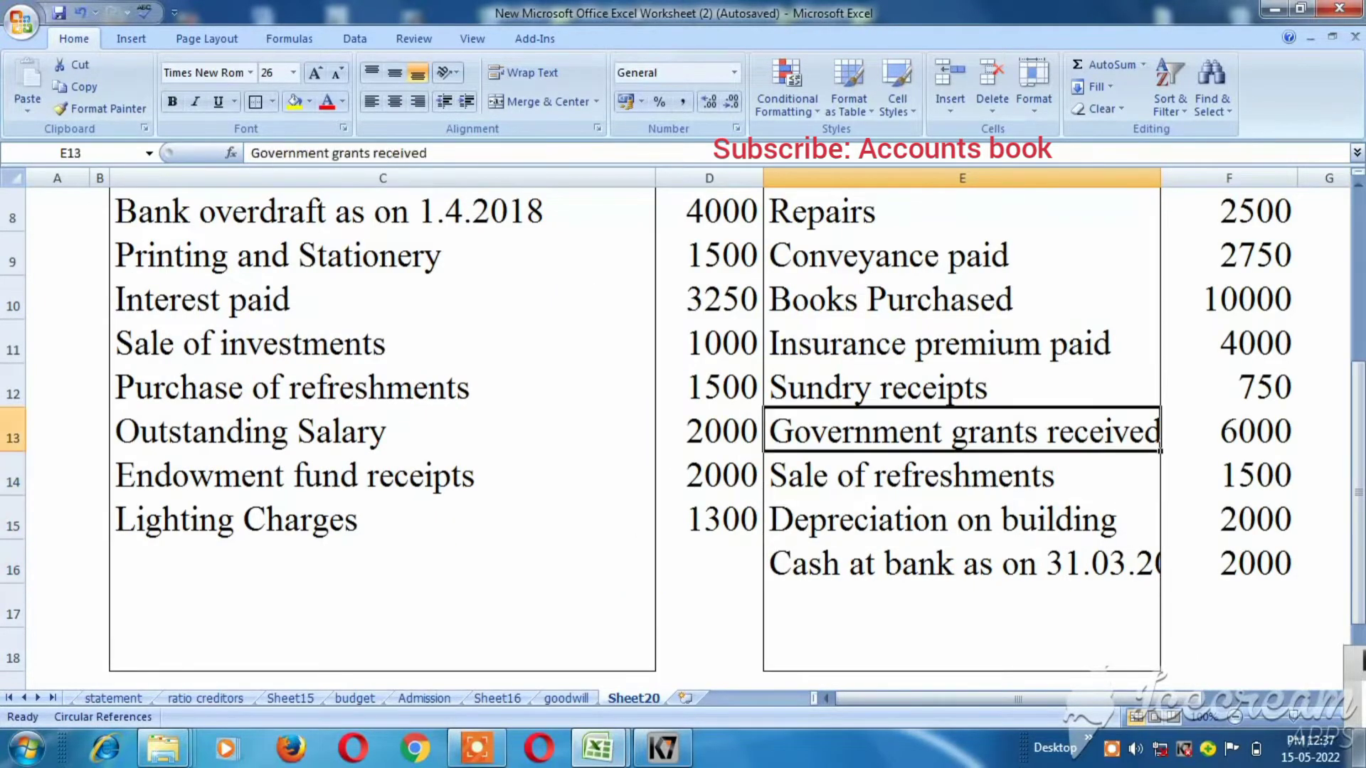
{"action": "key", "text": "Left"}
{"action": "key", "text": "Left"}
{"action": "key", "text": "Up"}
{"action": "key", "text": "Up"}
{"action": "key", "text": "Up"}
{"action": "key", "text": "Up"}
{"action": "key", "text": "Up"}
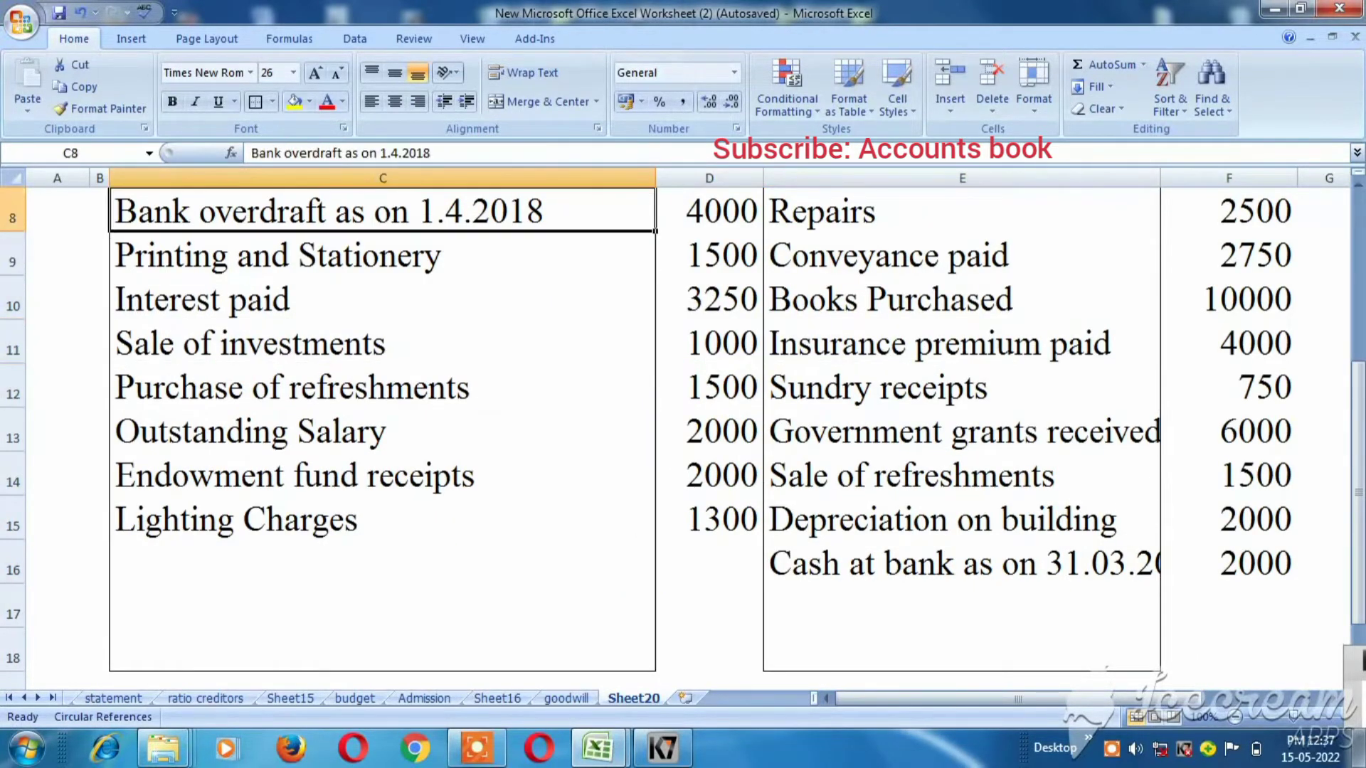
{"action": "key", "text": "Down"}
{"action": "key", "text": "Up"}
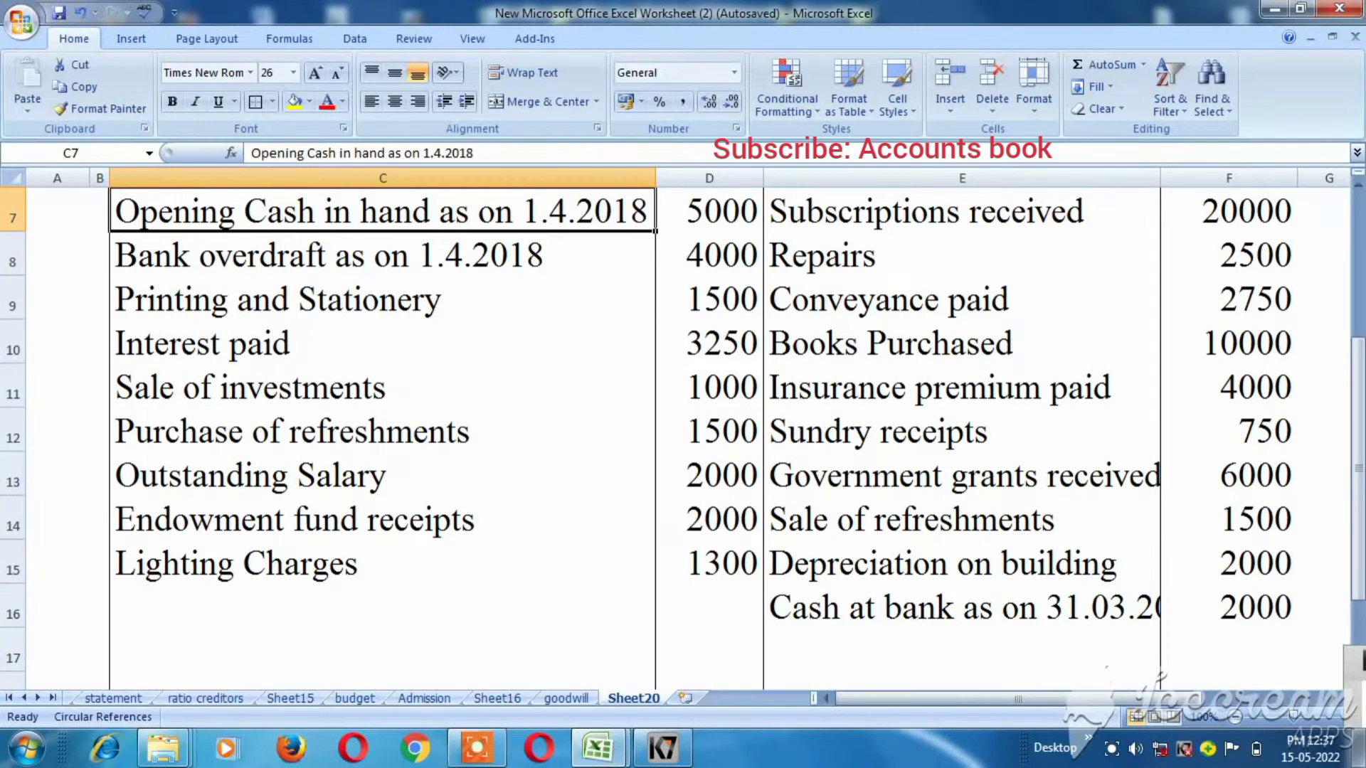
{"action": "key", "text": "Down"}
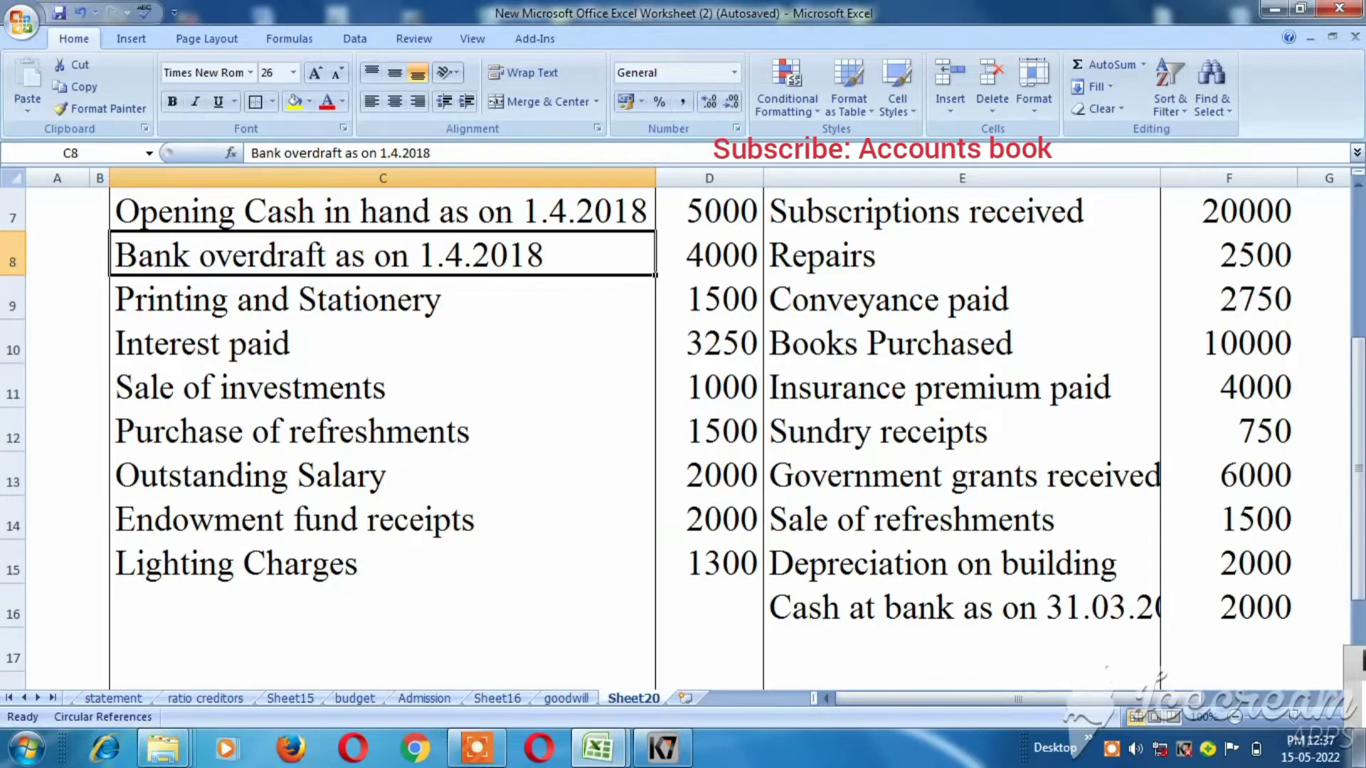
Step: Enter "Bank overdraft" in E7 of the solution's Payments column, check its amount in the problem sheet, and enter 4000 in F7
{"action": "key", "text": "alt+Tab"}
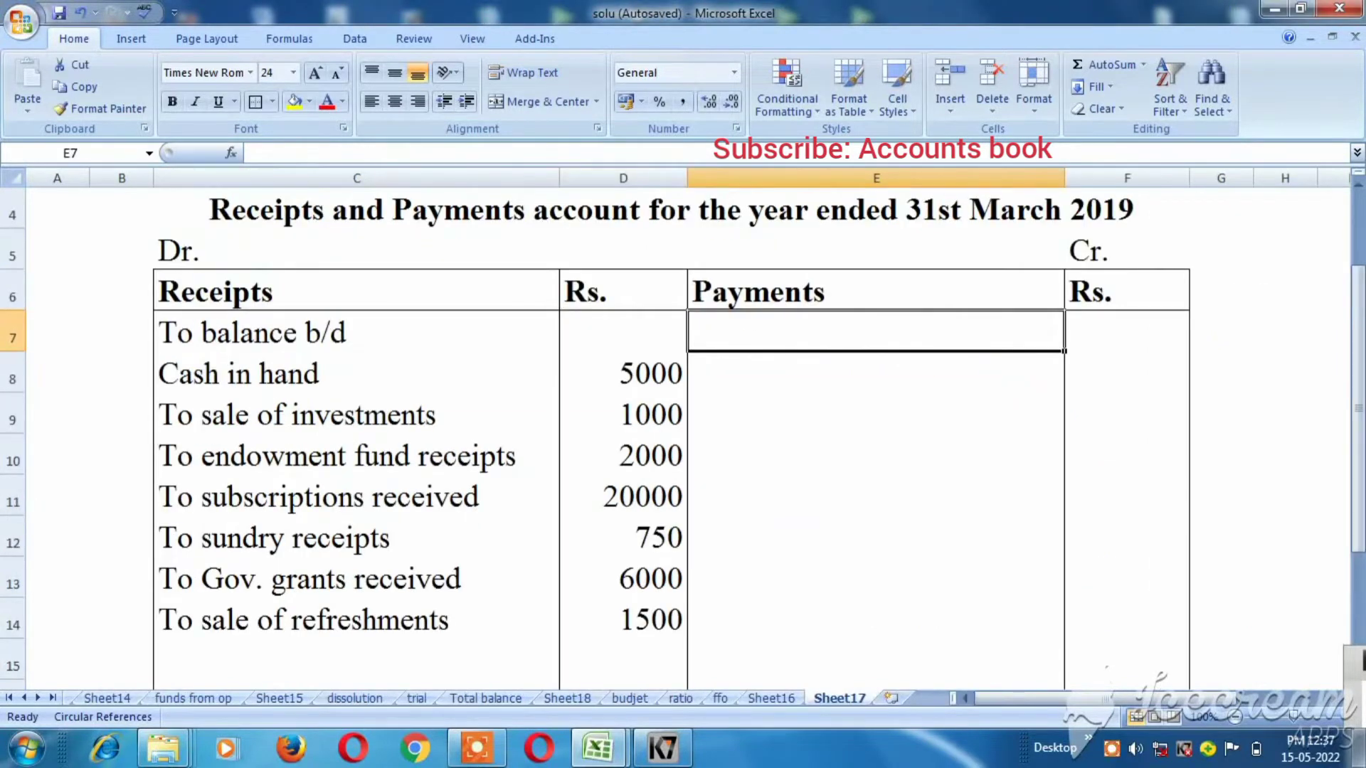
{"action": "type", "text": "Ba"}
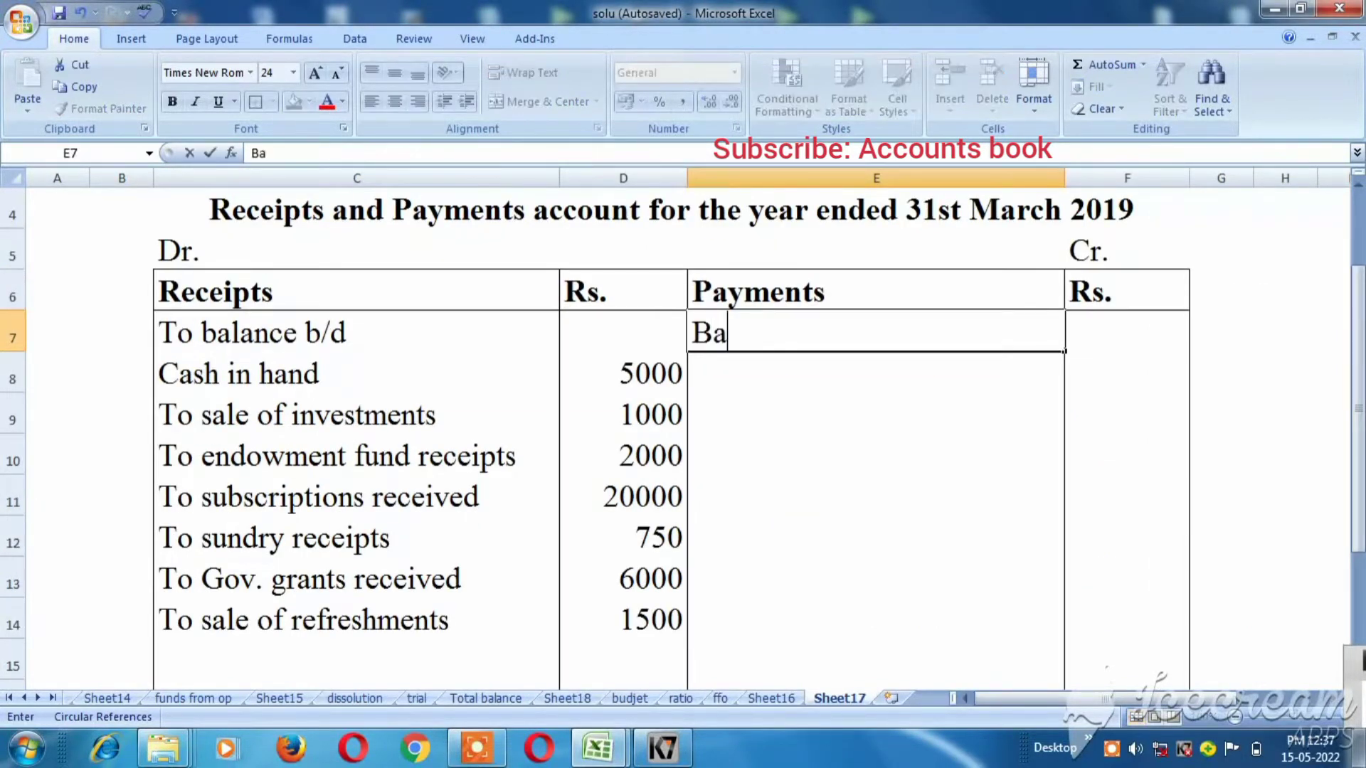
{"action": "type", "text": "nk over"}
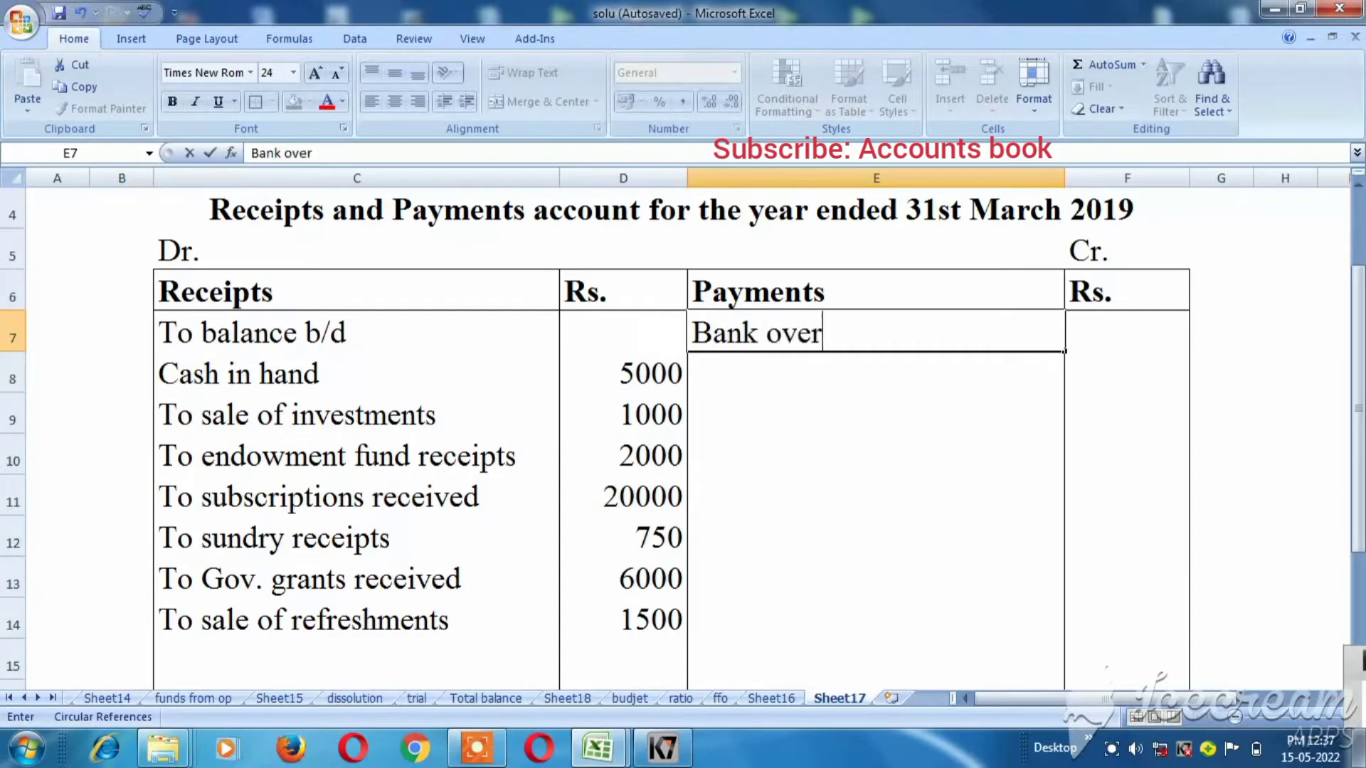
{"action": "type", "text": "draft"}
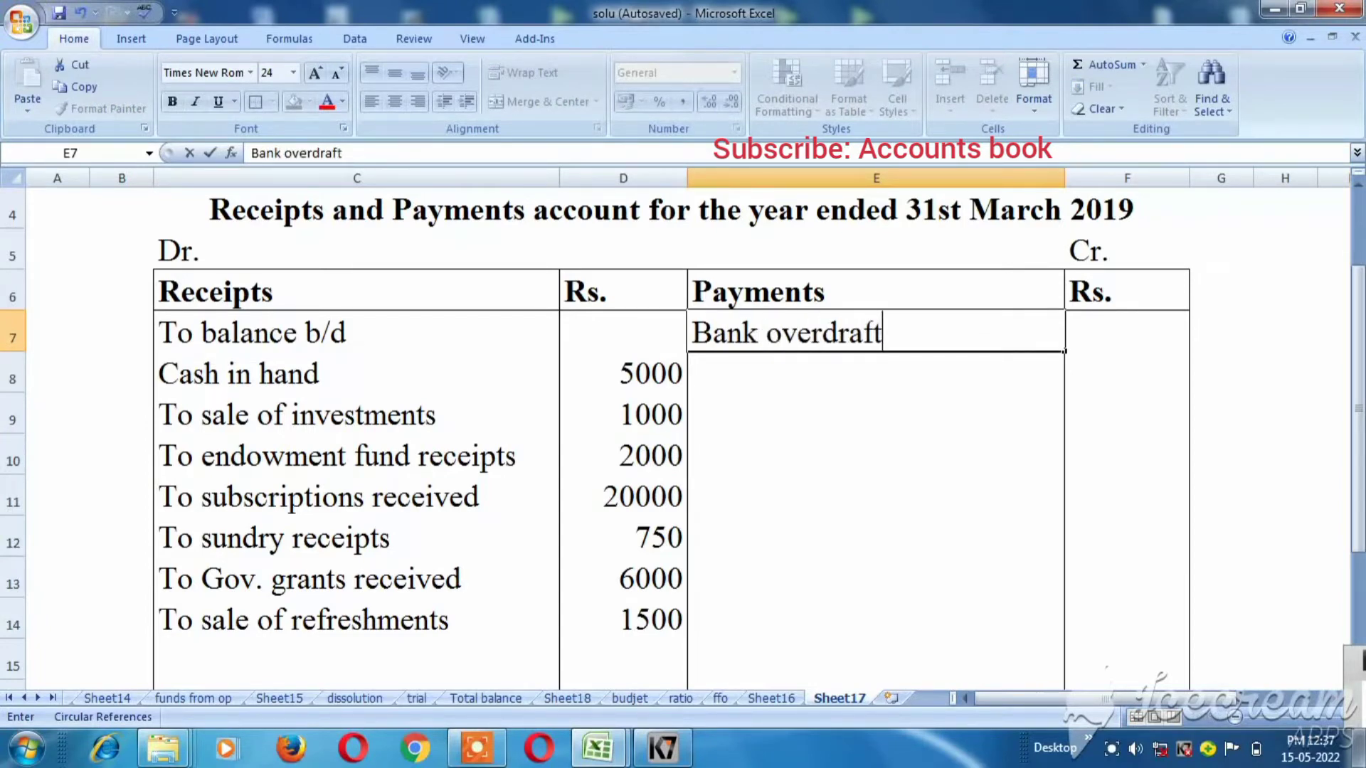
{"action": "key", "text": "Tab"}
{"action": "key", "text": "alt+Tab"}
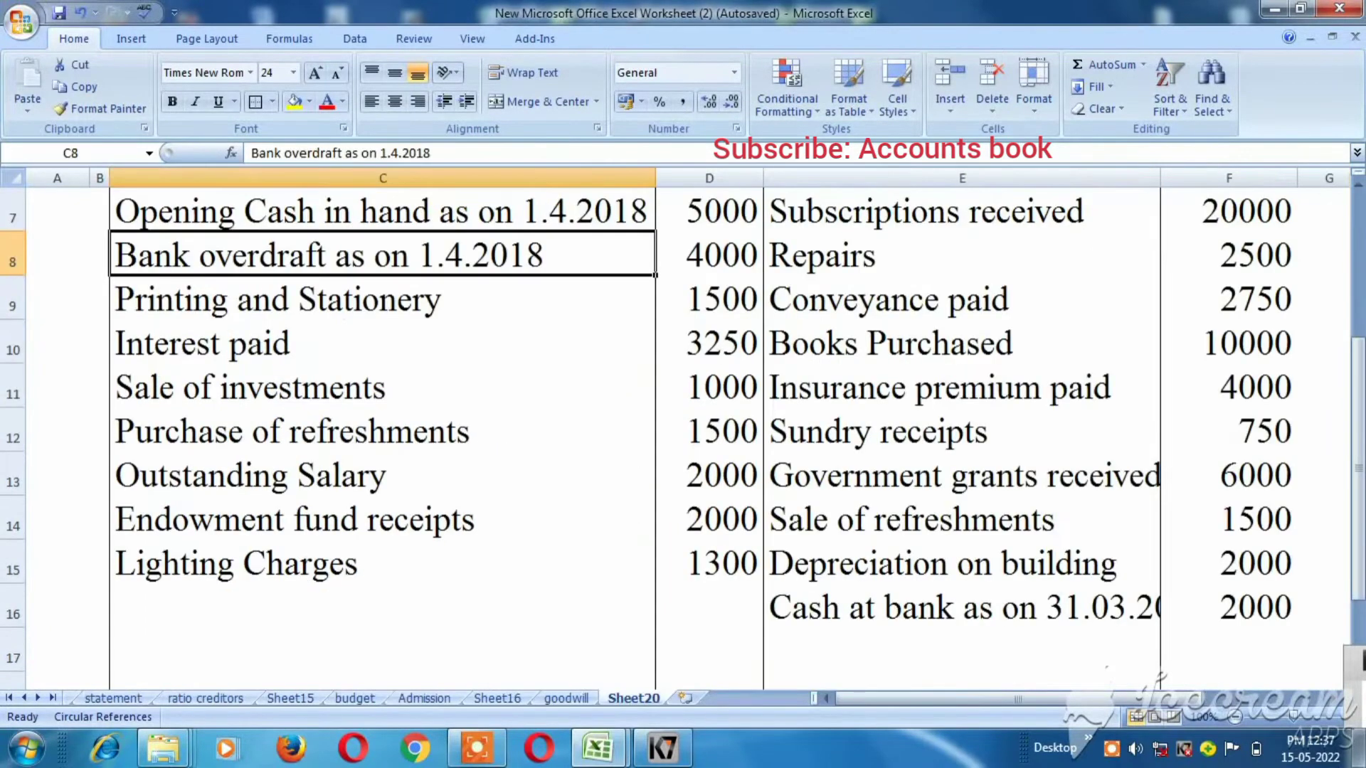
{"action": "key", "text": "alt+Tab"}
{"action": "type", "text": "4000"}
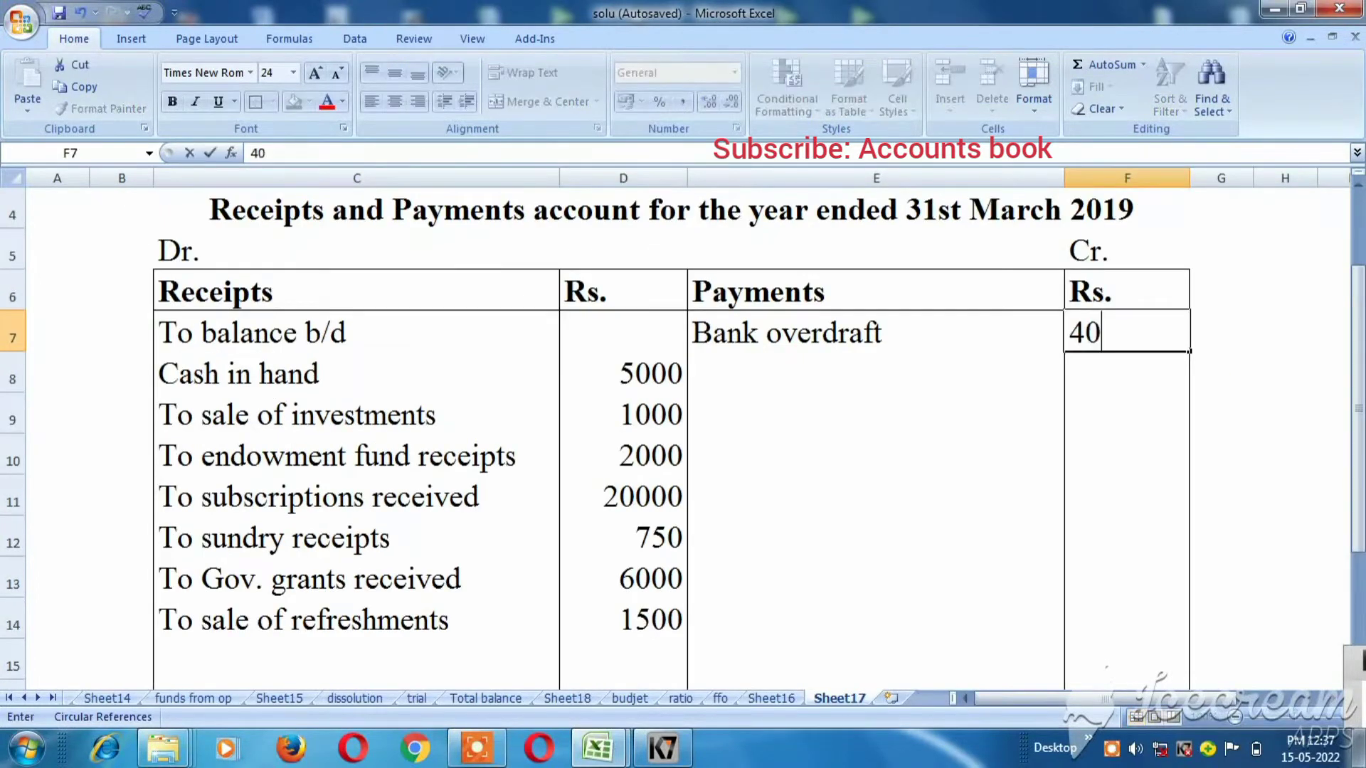
{"action": "key", "text": "Return"}
Step: Go to the item after the bank overdraft in the problem sheet and enter "By Printing and stationery" in E8 of the solution
{"action": "key", "text": "alt+Tab"}
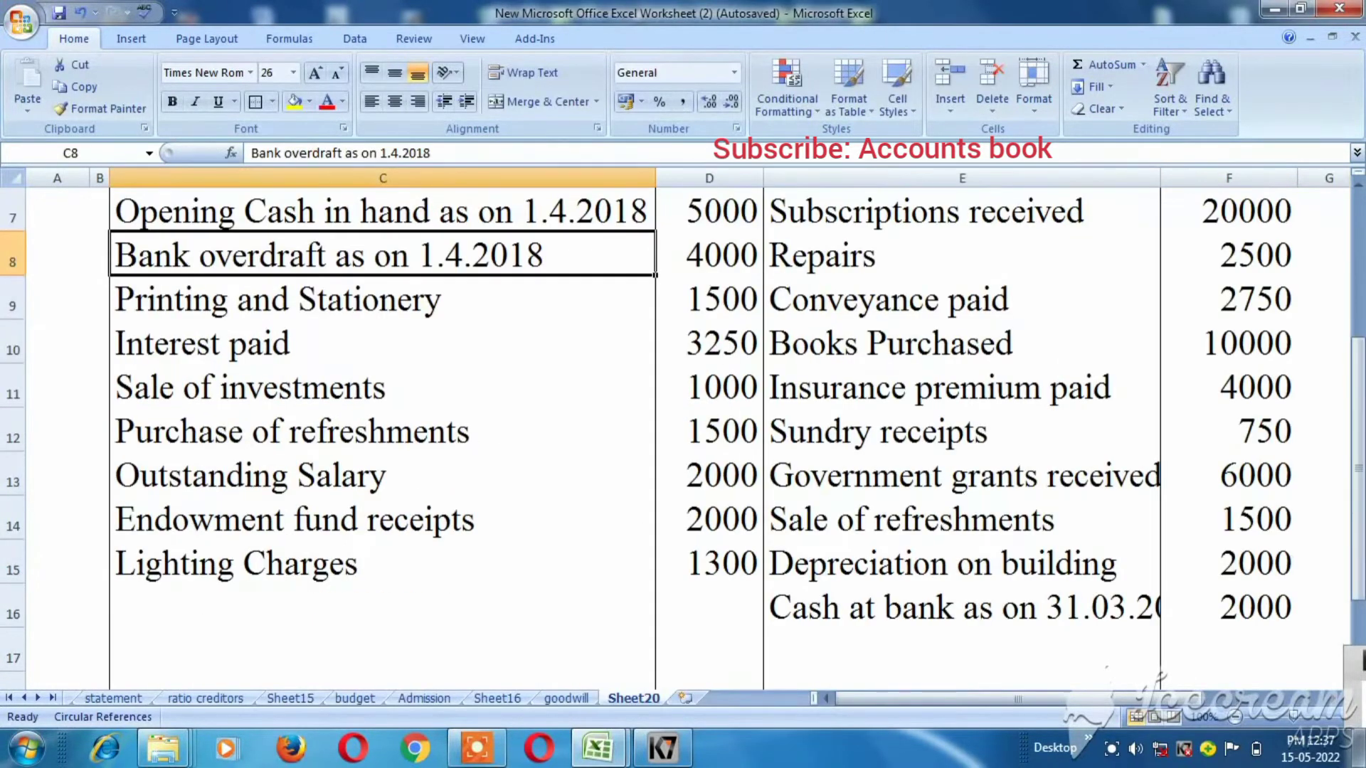
{"action": "key", "text": "Down"}
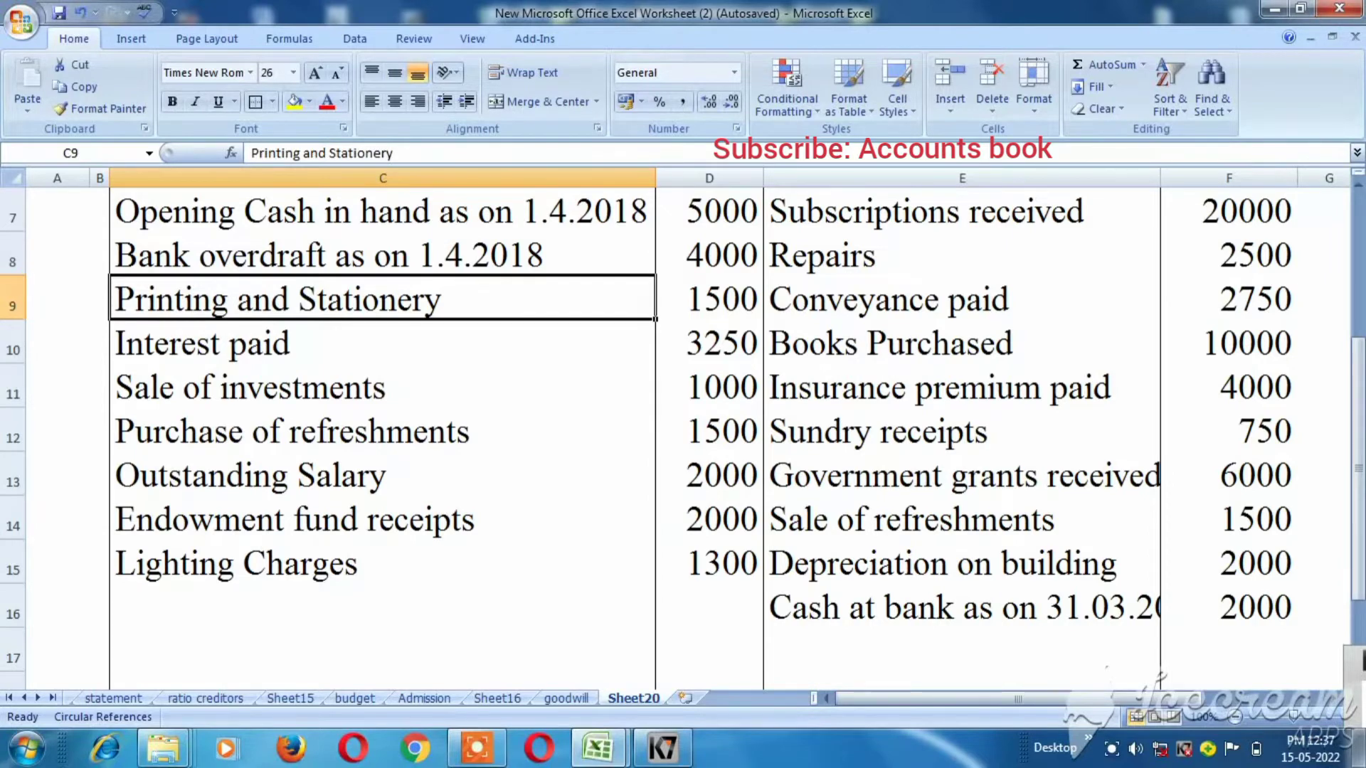
{"action": "key", "text": "alt+Tab"}
{"action": "key", "text": "Left"}
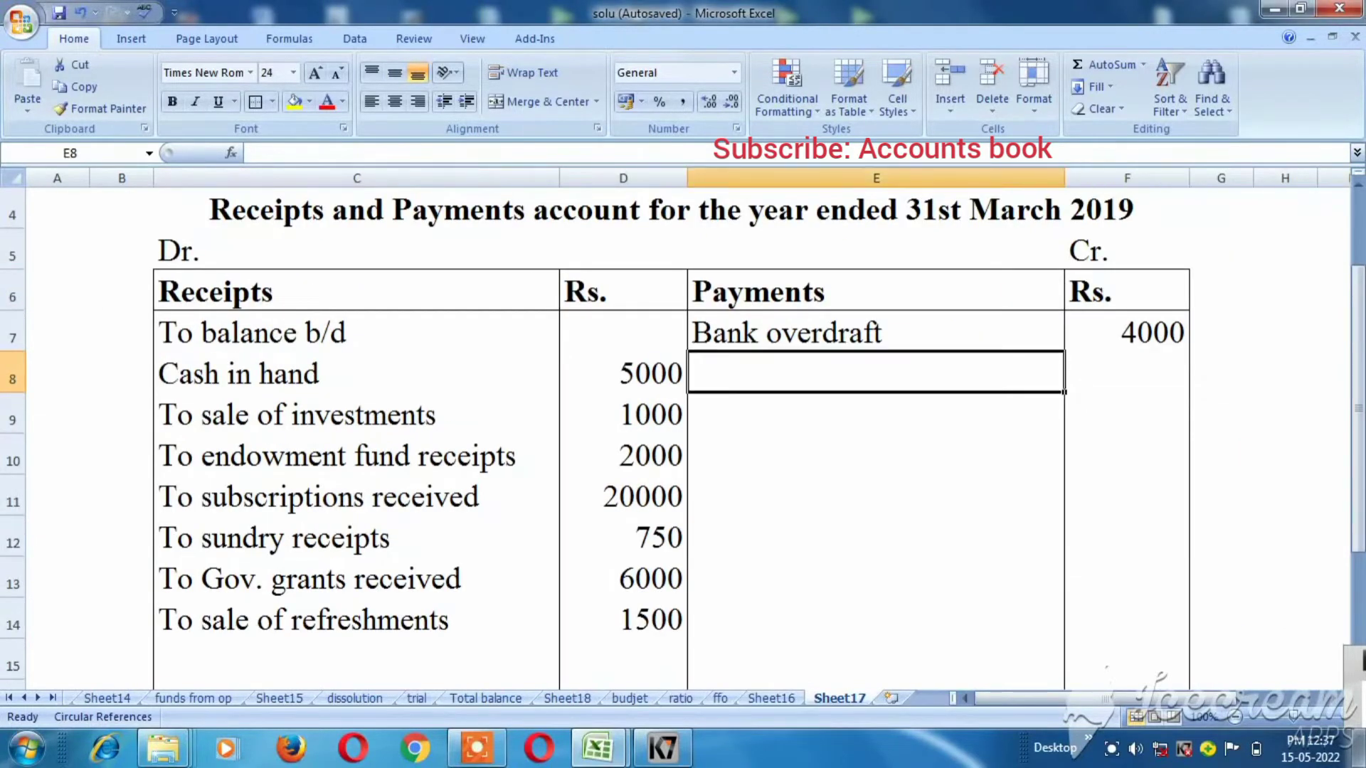
{"action": "type", "text": "By"}
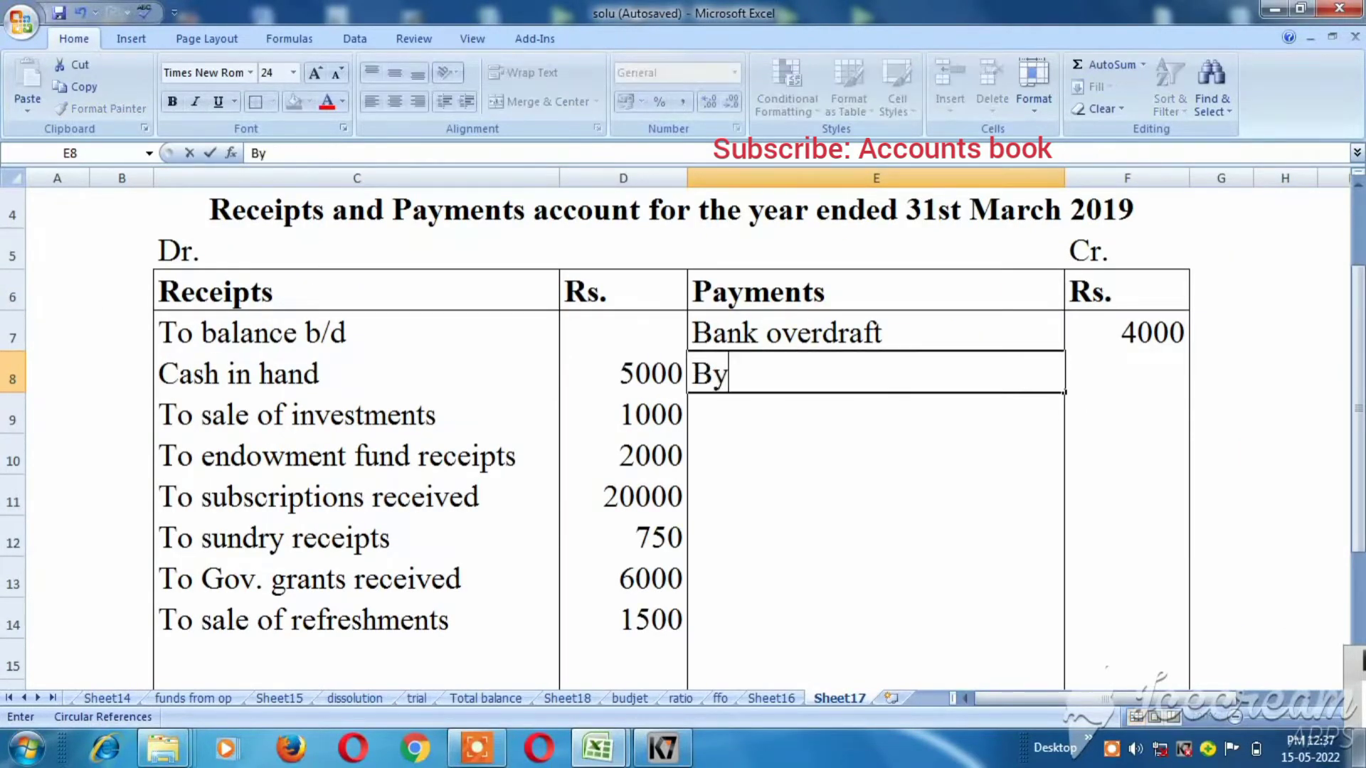
{"action": "type", "text": " Printing s"}
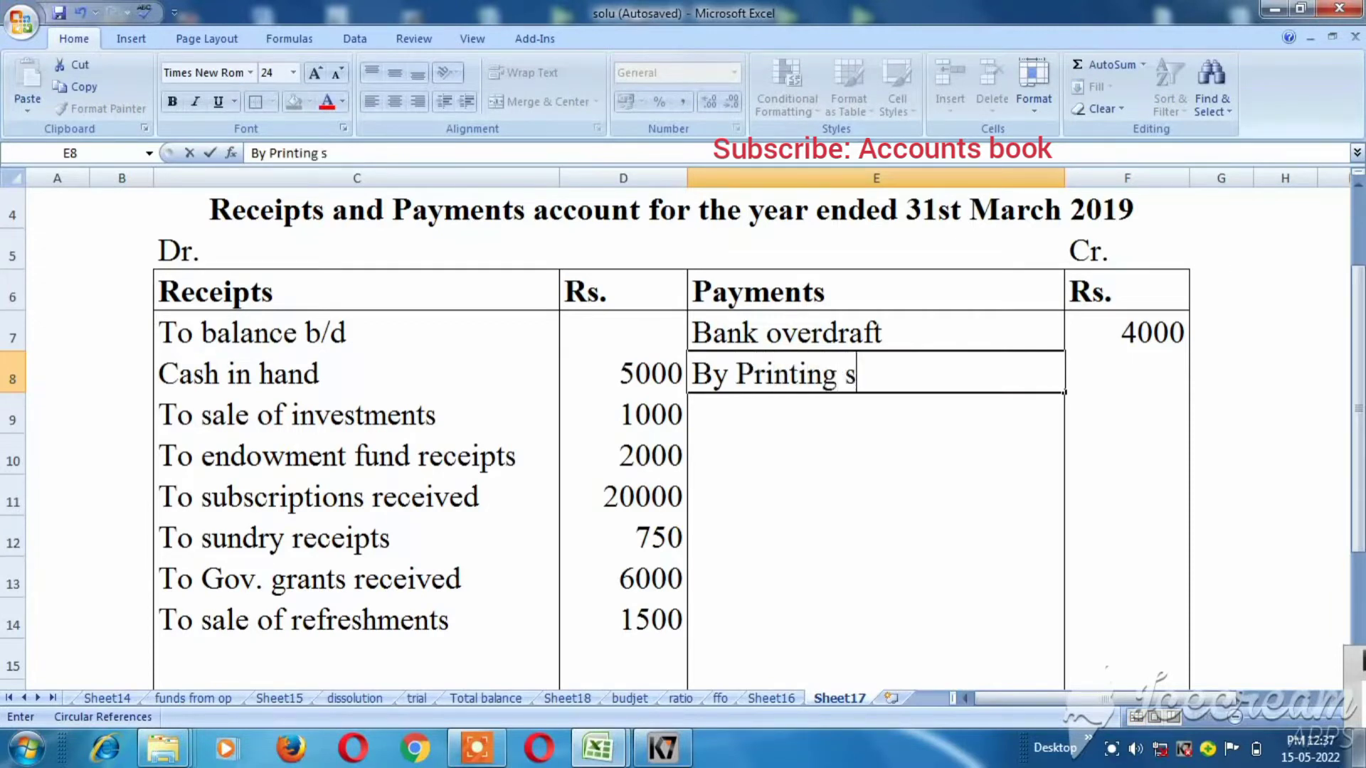
{"action": "key", "text": "BackSpace"}
{"action": "type", "text": "and "}
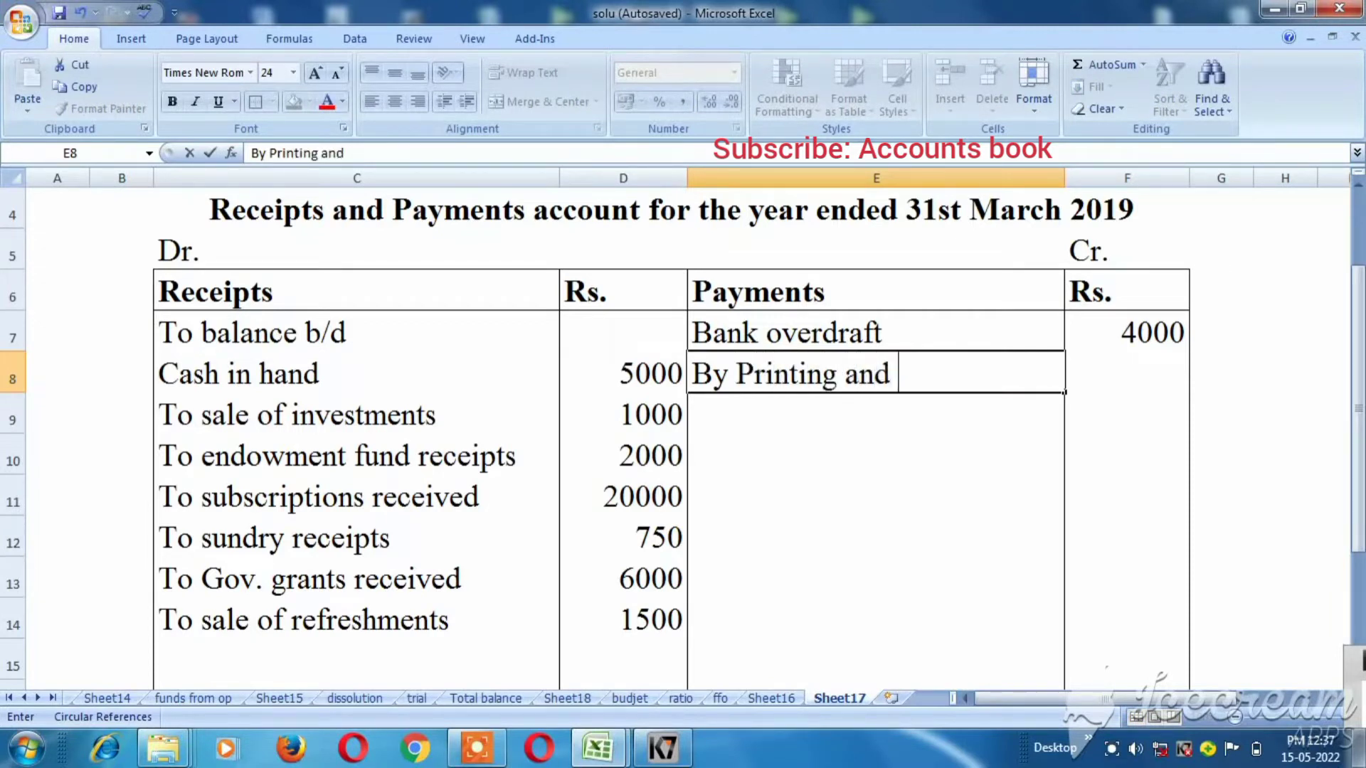
{"action": "type", "text": "stationery"}
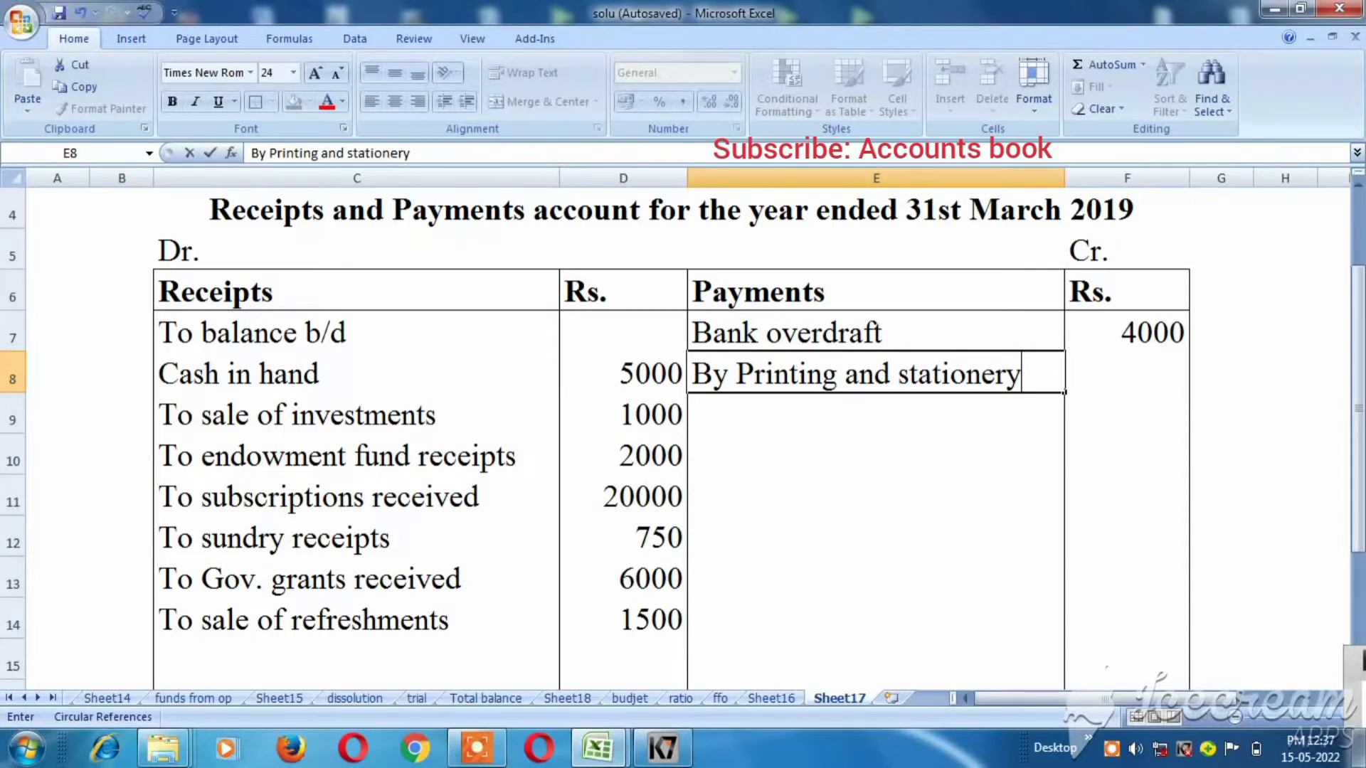
Step: Enter 1500 in F8 as the printing and stationery amount
{"action": "key", "text": "Tab"}
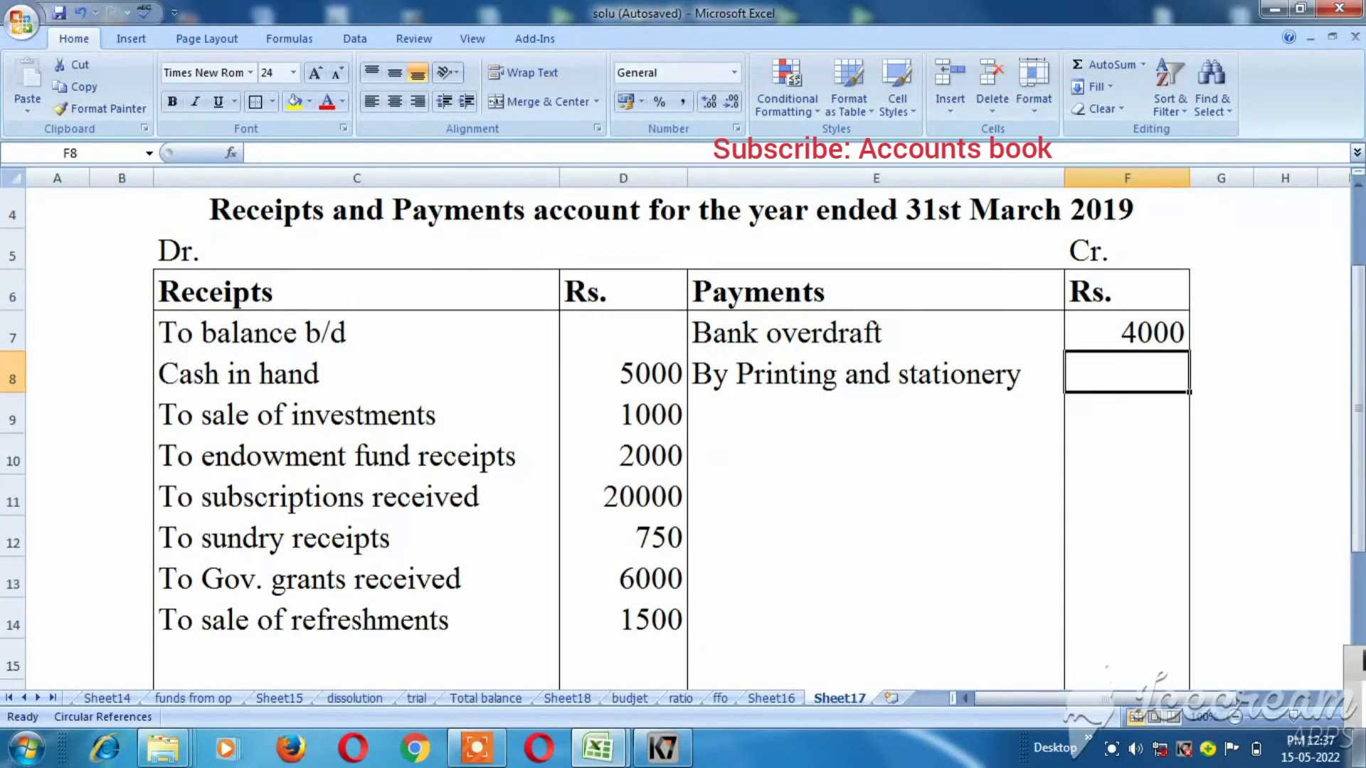
{"action": "type", "text": "5"}
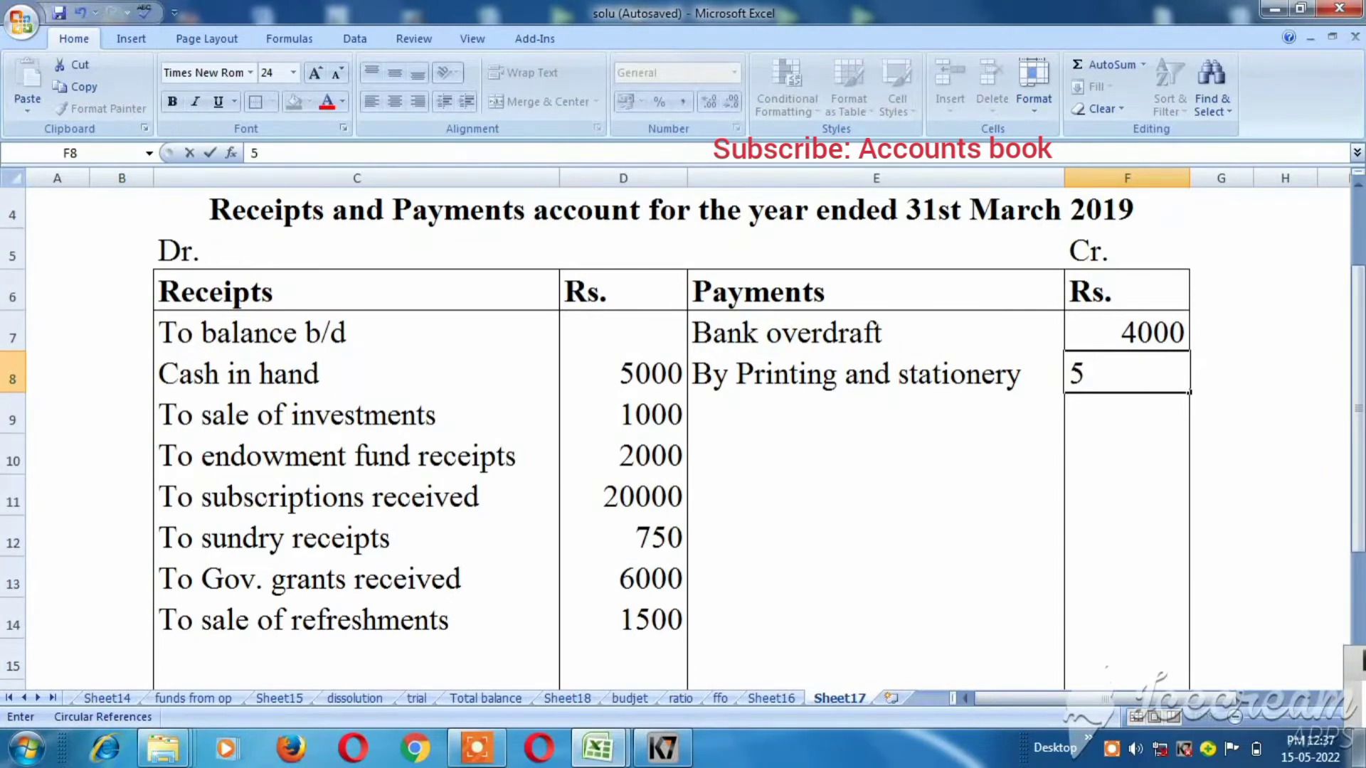
{"action": "key", "text": "BackSpace"}
{"action": "type", "text": "1500"}
{"action": "key", "text": "Return"}
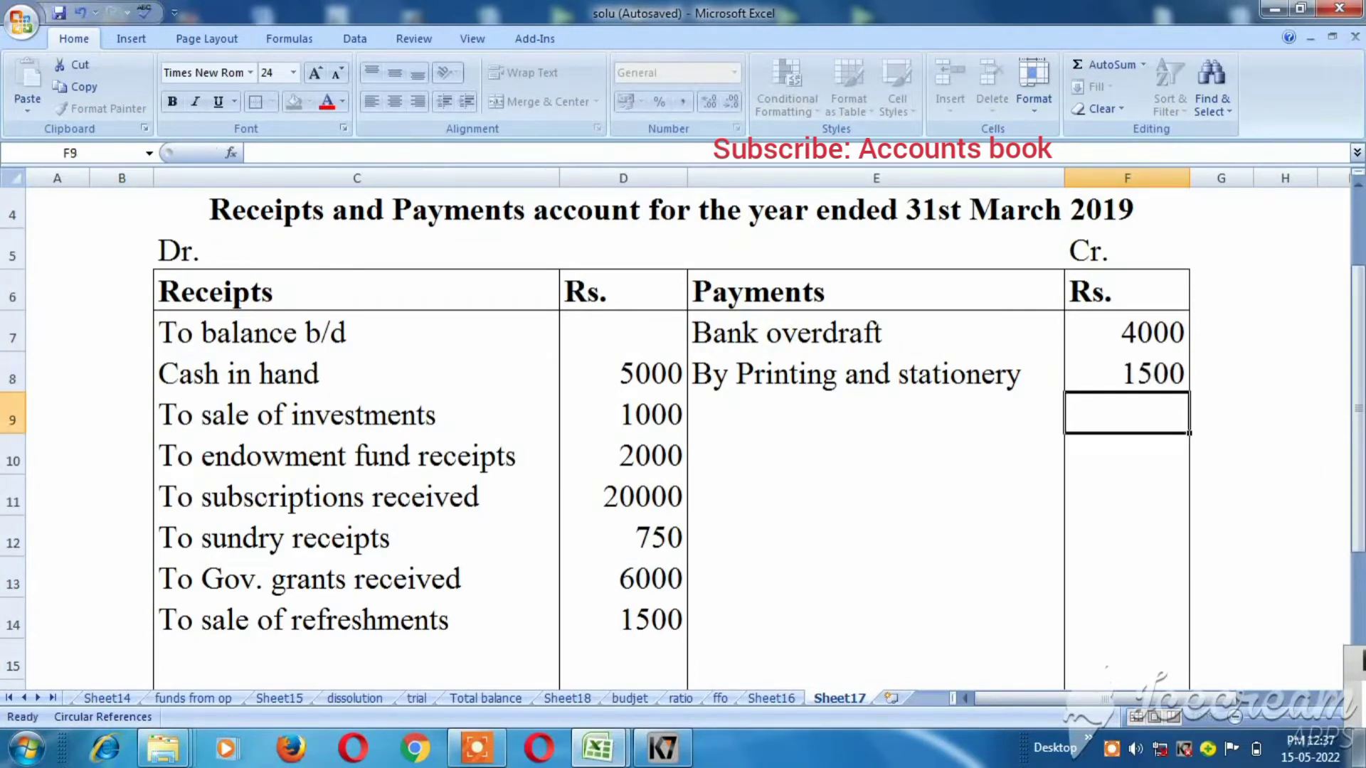
Step: Go to the next payment in the problem sheet and enter "By Interest paid" in E9 with 3250 in F9 of the solution
{"action": "key", "text": "Left"}
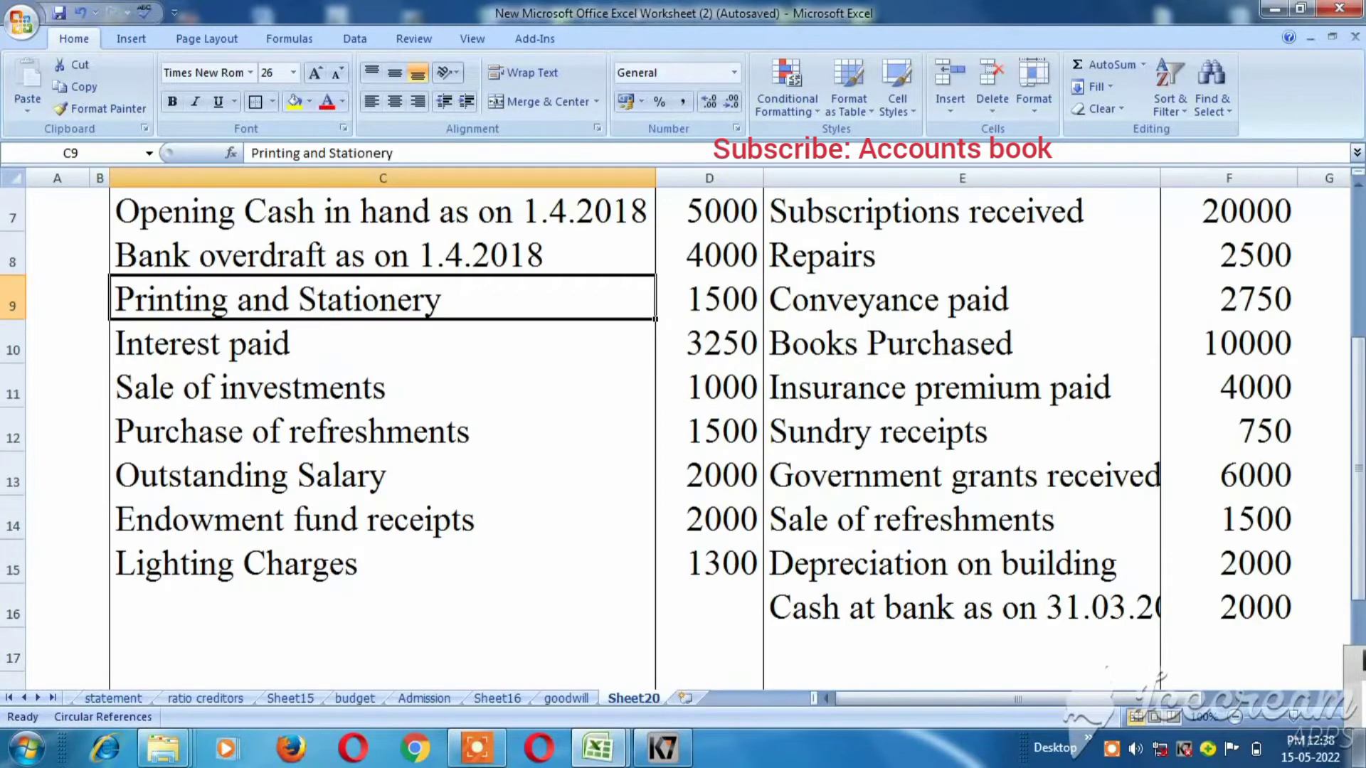
{"action": "left_click", "coordinate": [382, 344]}
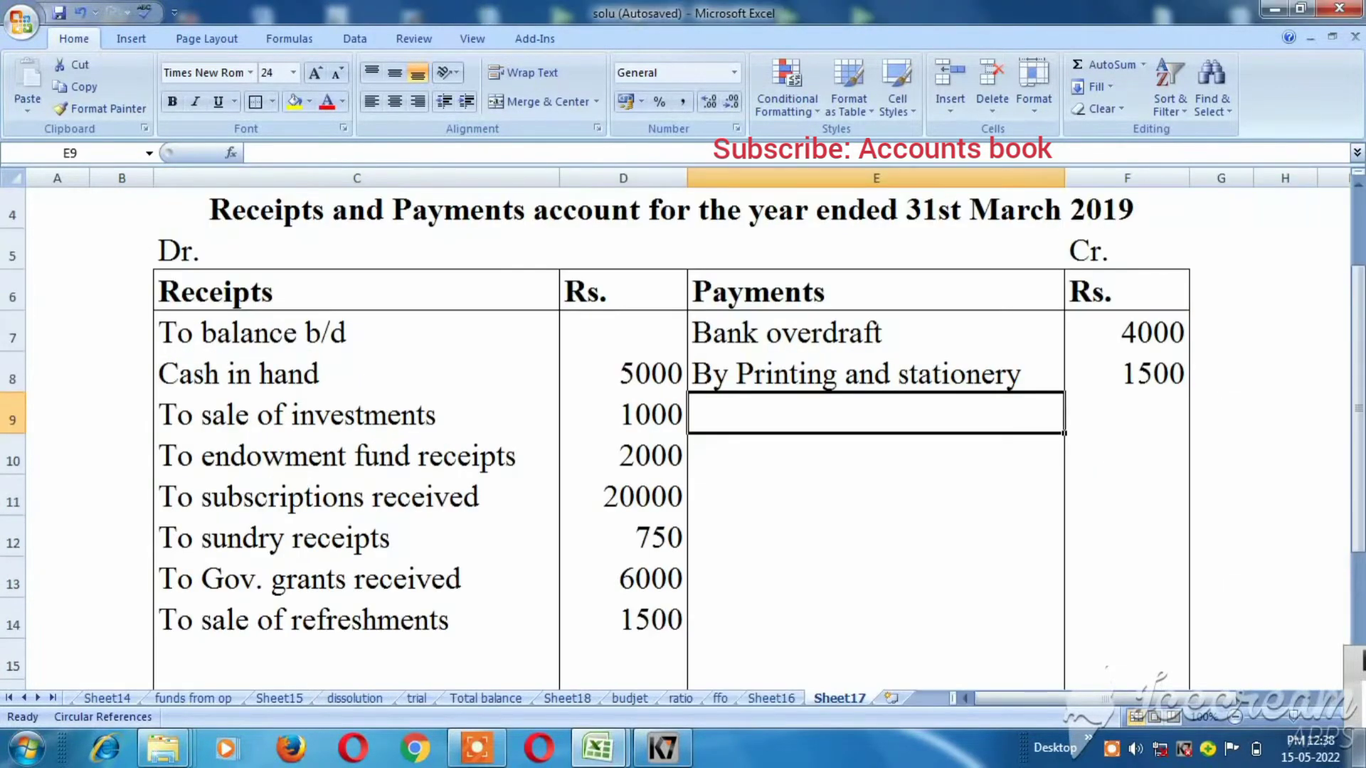
{"action": "type", "text": "By I"}
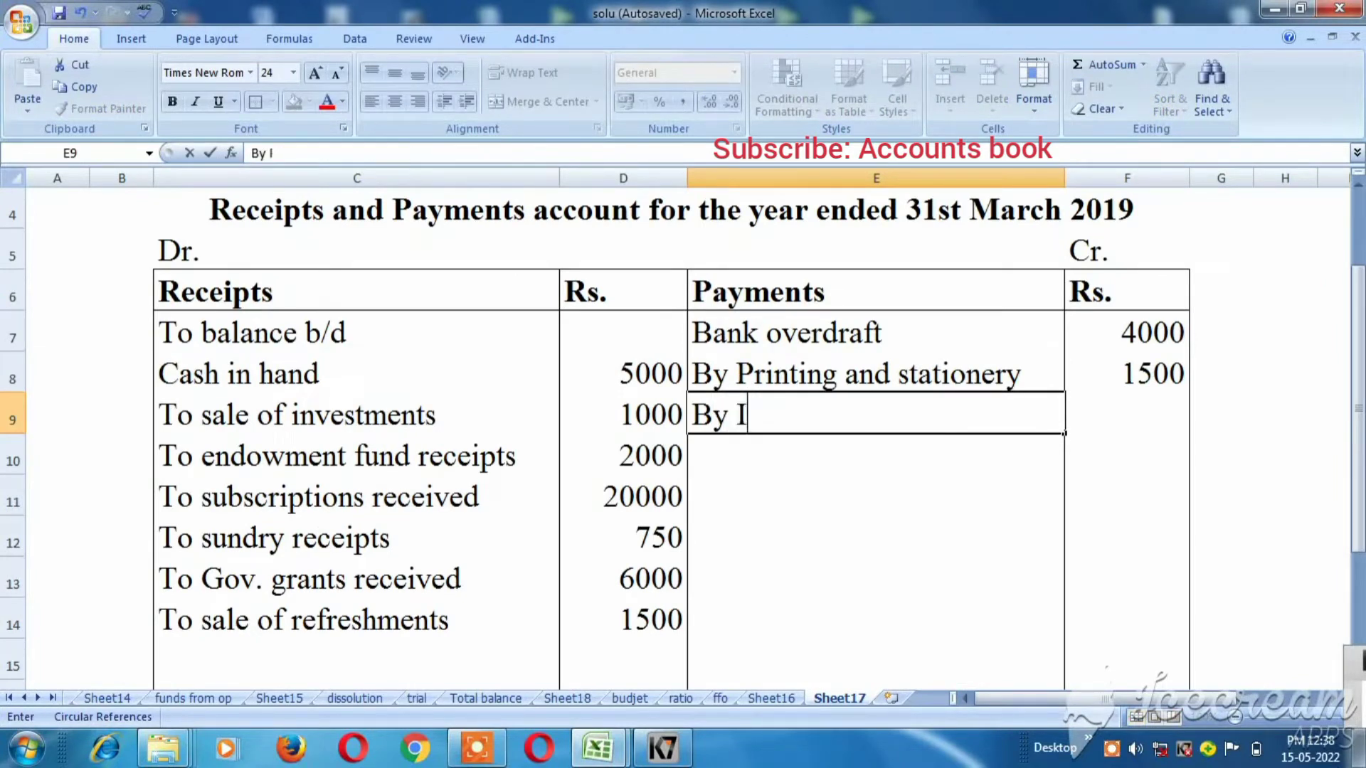
{"action": "type", "text": "nterest p"}
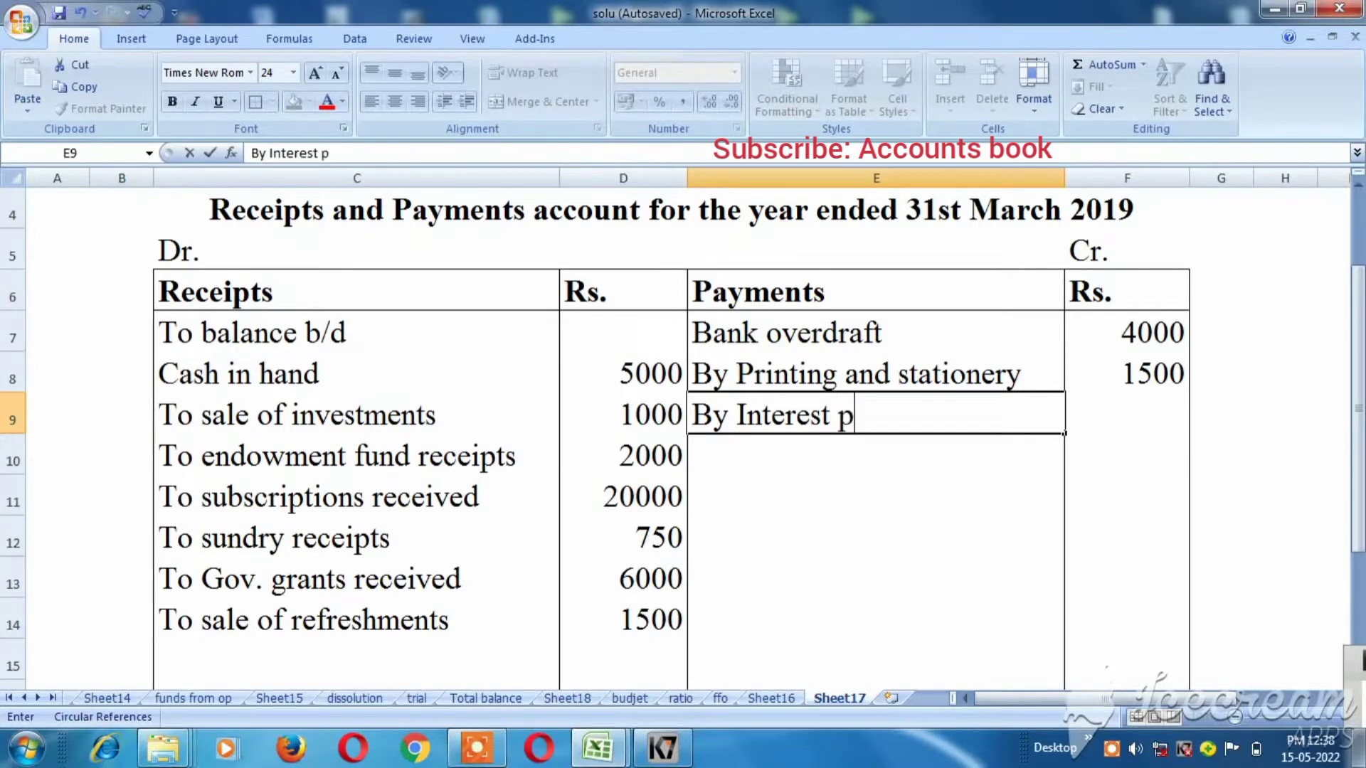
{"action": "type", "text": "aid"}
{"action": "key", "text": "Tab"}
{"action": "type", "text": "3259"}
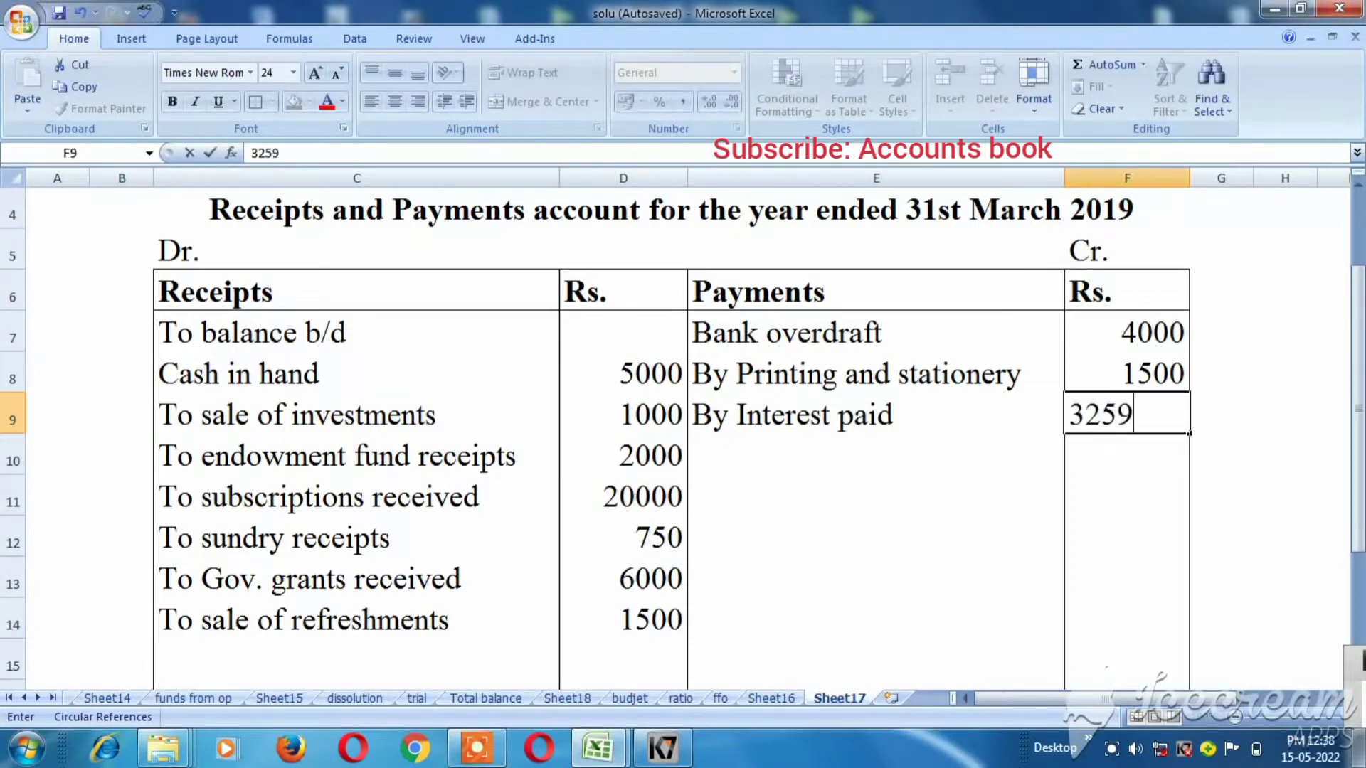
{"action": "key", "text": "BackSpace"}
{"action": "type", "text": "0"}
{"action": "key", "text": "Return"}
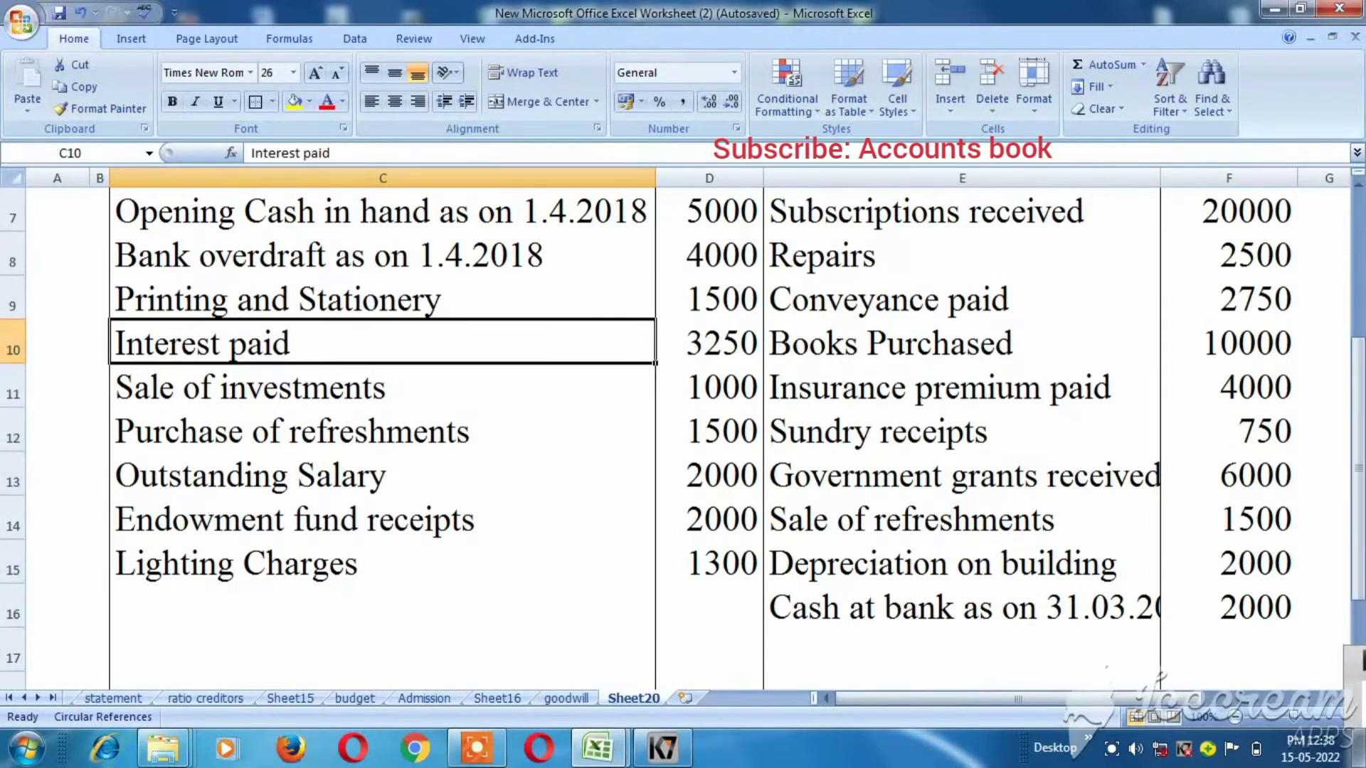
Step: Go through the problem's first particulars column from sale of investments down to lighting charges, looking for the remaining payments
{"action": "left_click", "coordinate": [382, 386]}
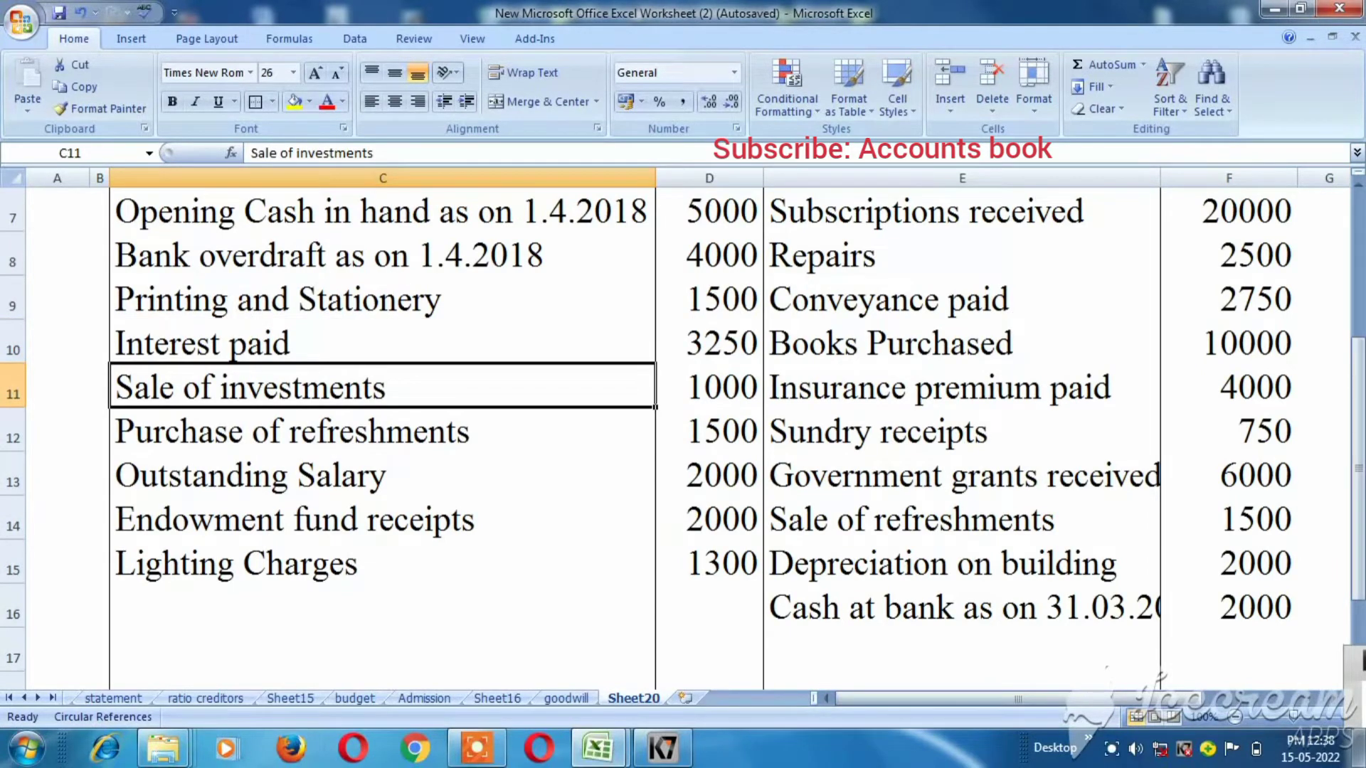
{"action": "left_click", "coordinate": [382, 431]}
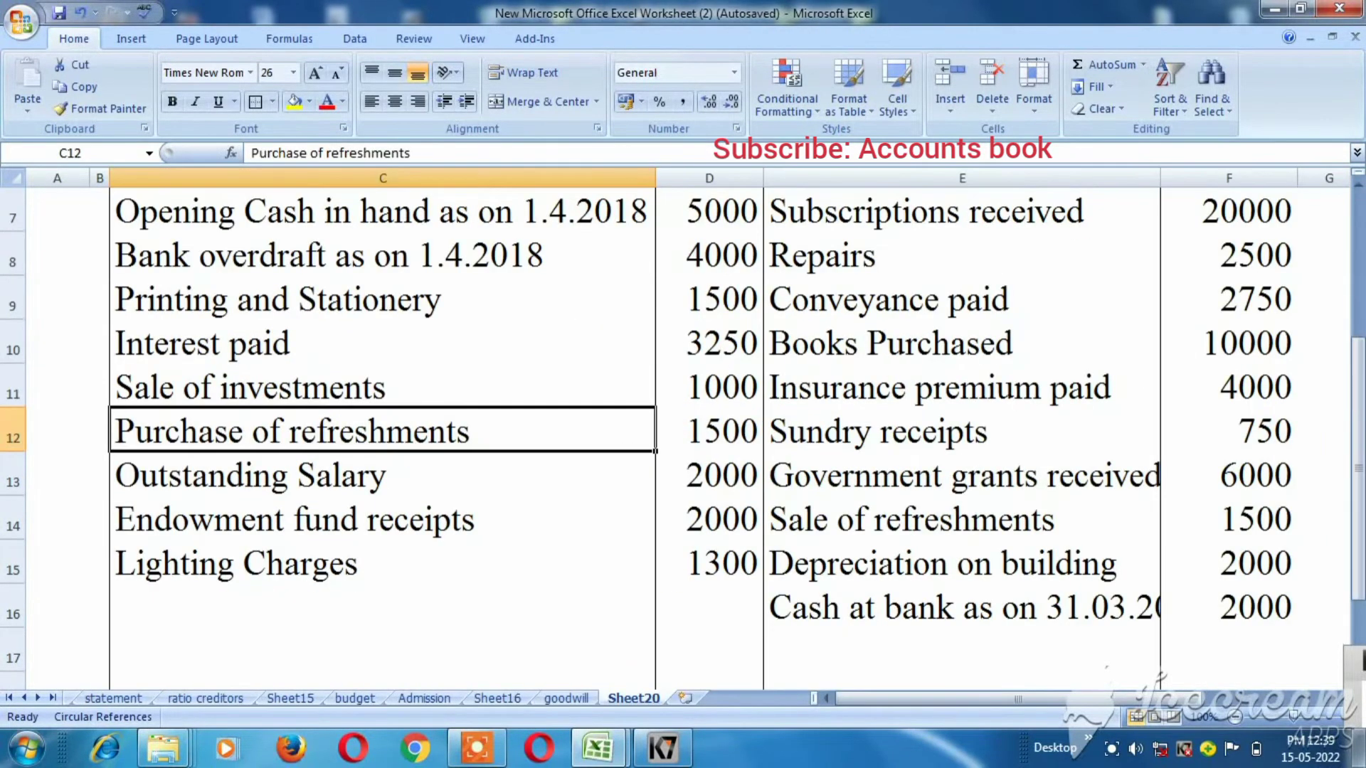
{"action": "left_click", "coordinate": [382, 474]}
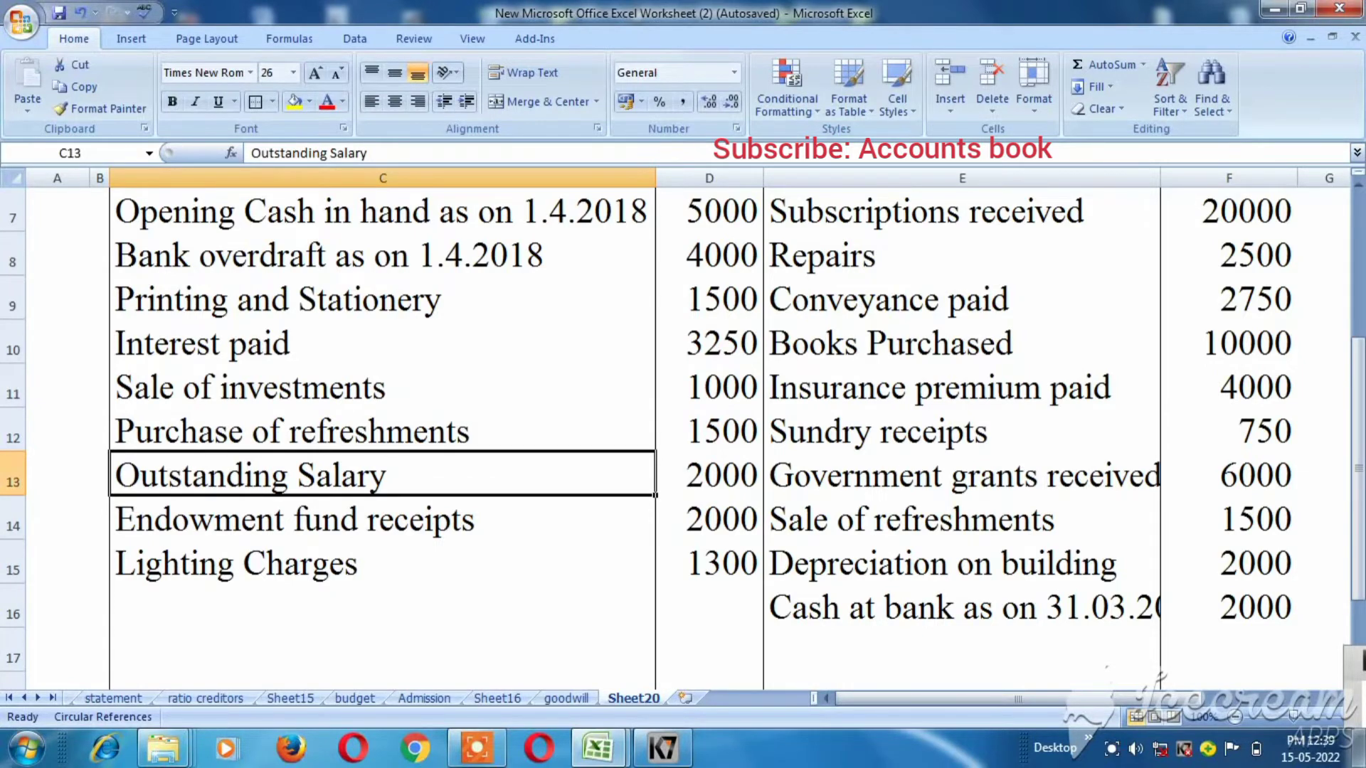
{"action": "key", "text": "Down"}
{"action": "key", "text": "Down"}
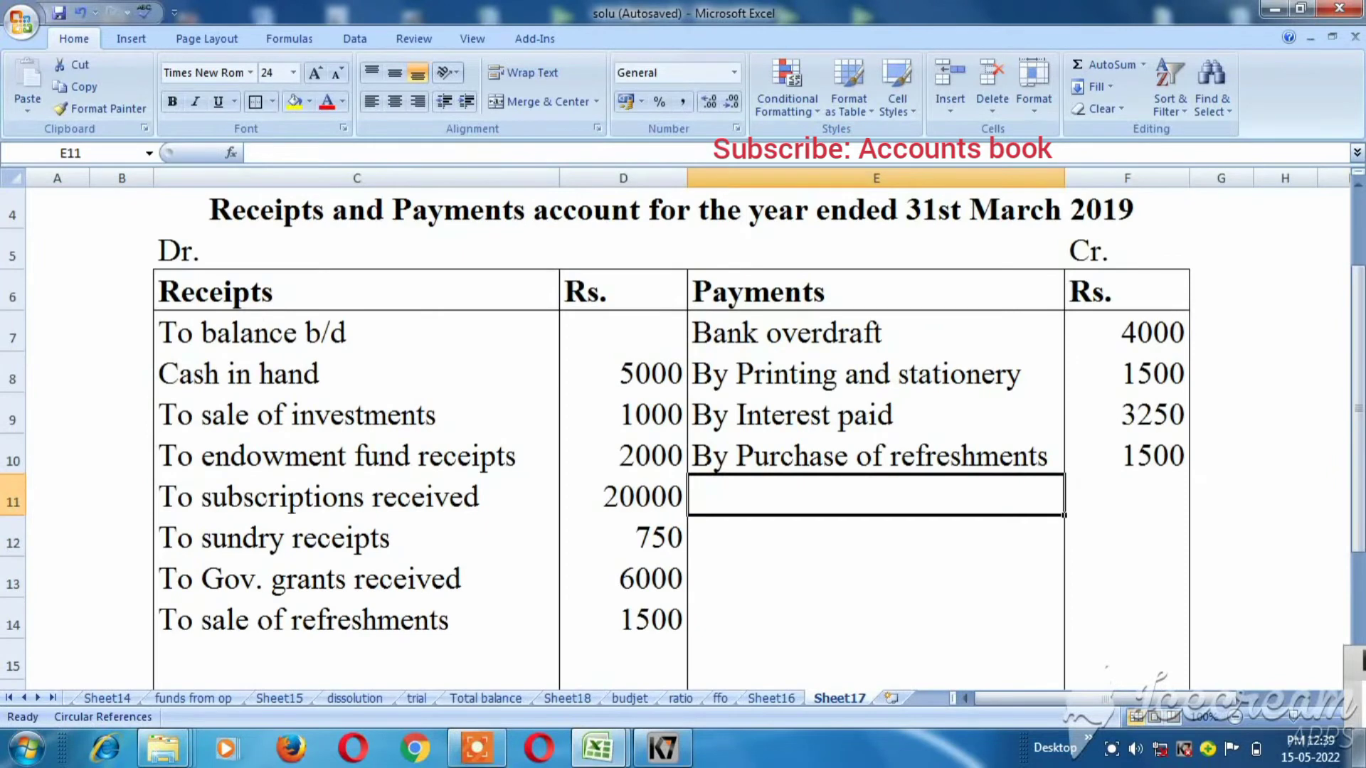
Step: Enter "By Lighting charges" in E11 of the solution, check its amount in the problem sheet, and enter 1300 in F11
{"action": "type", "text": "By "}
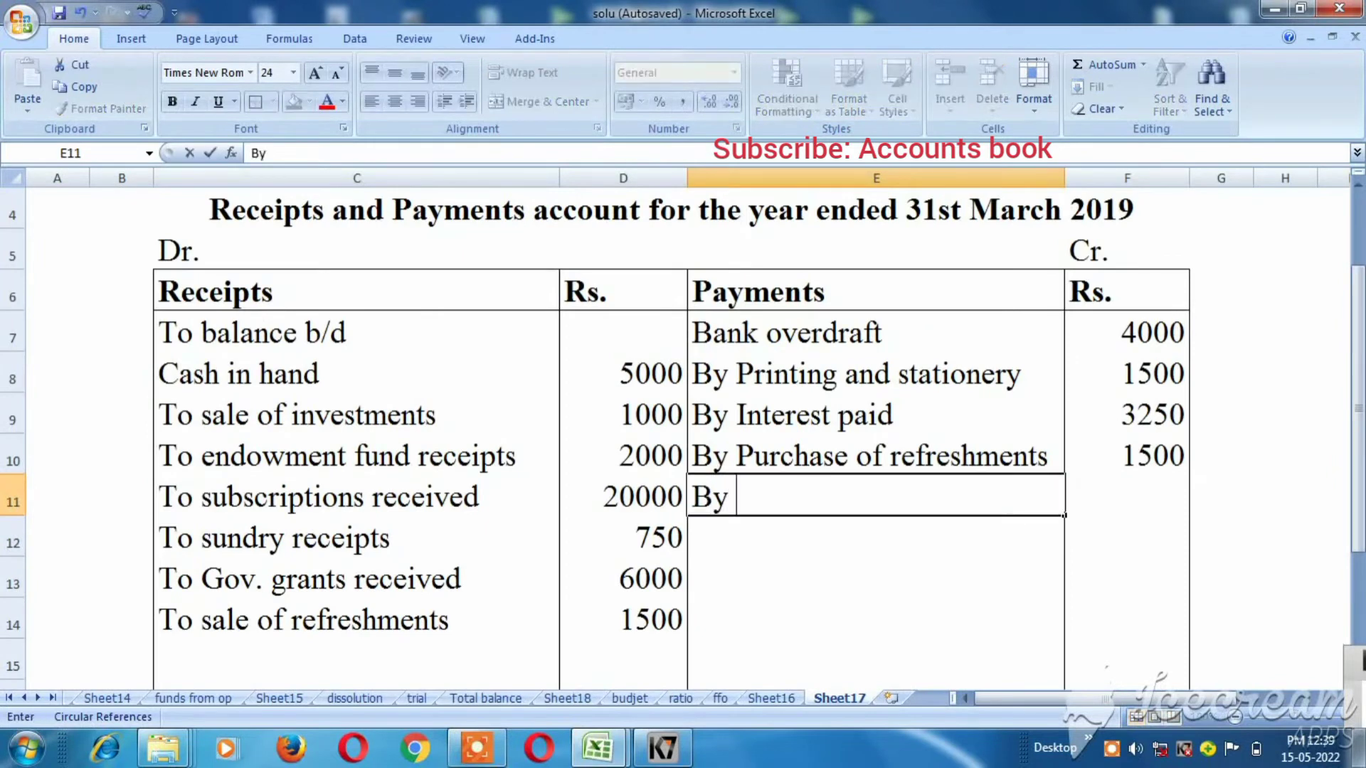
{"action": "type", "text": "Lightinh"}
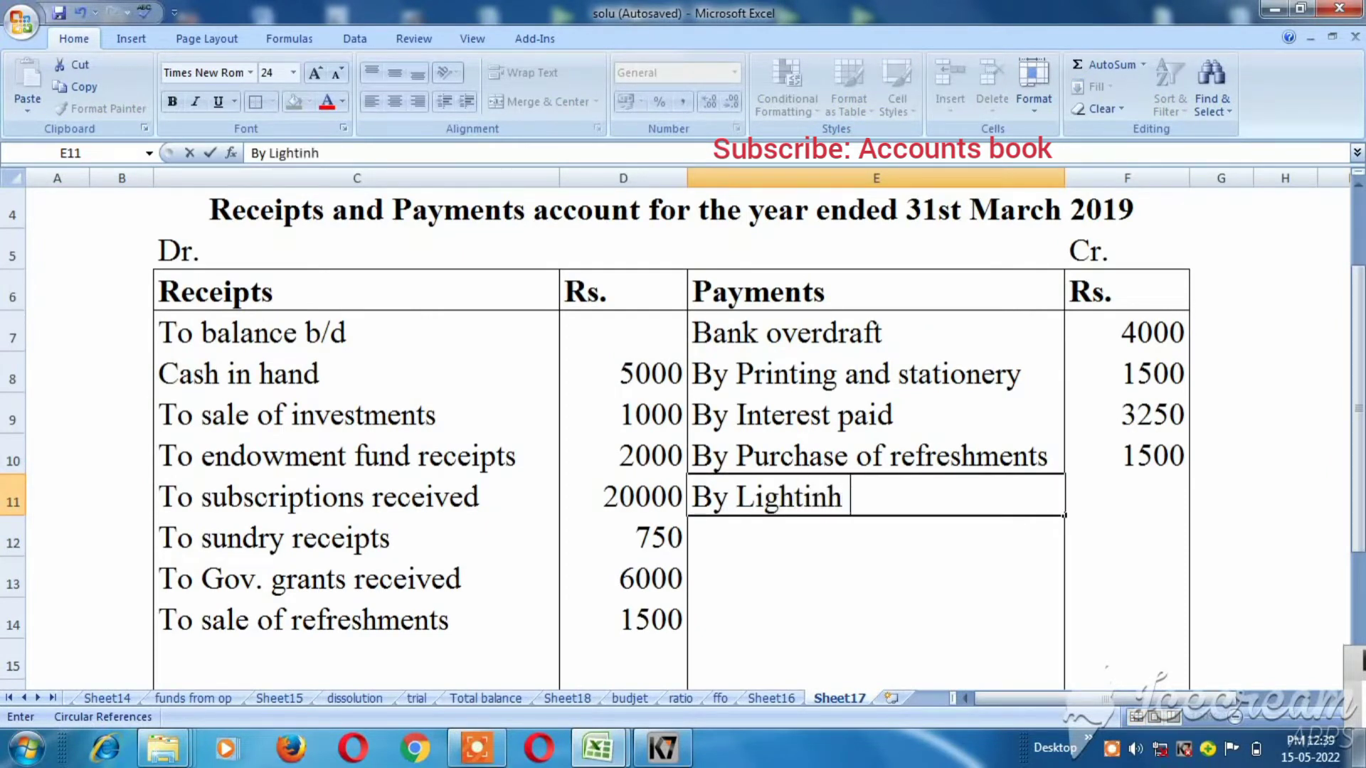
{"action": "key", "text": "BackSpace"}
{"action": "type", "text": "g"}
{"action": "type", "text": " charge"}
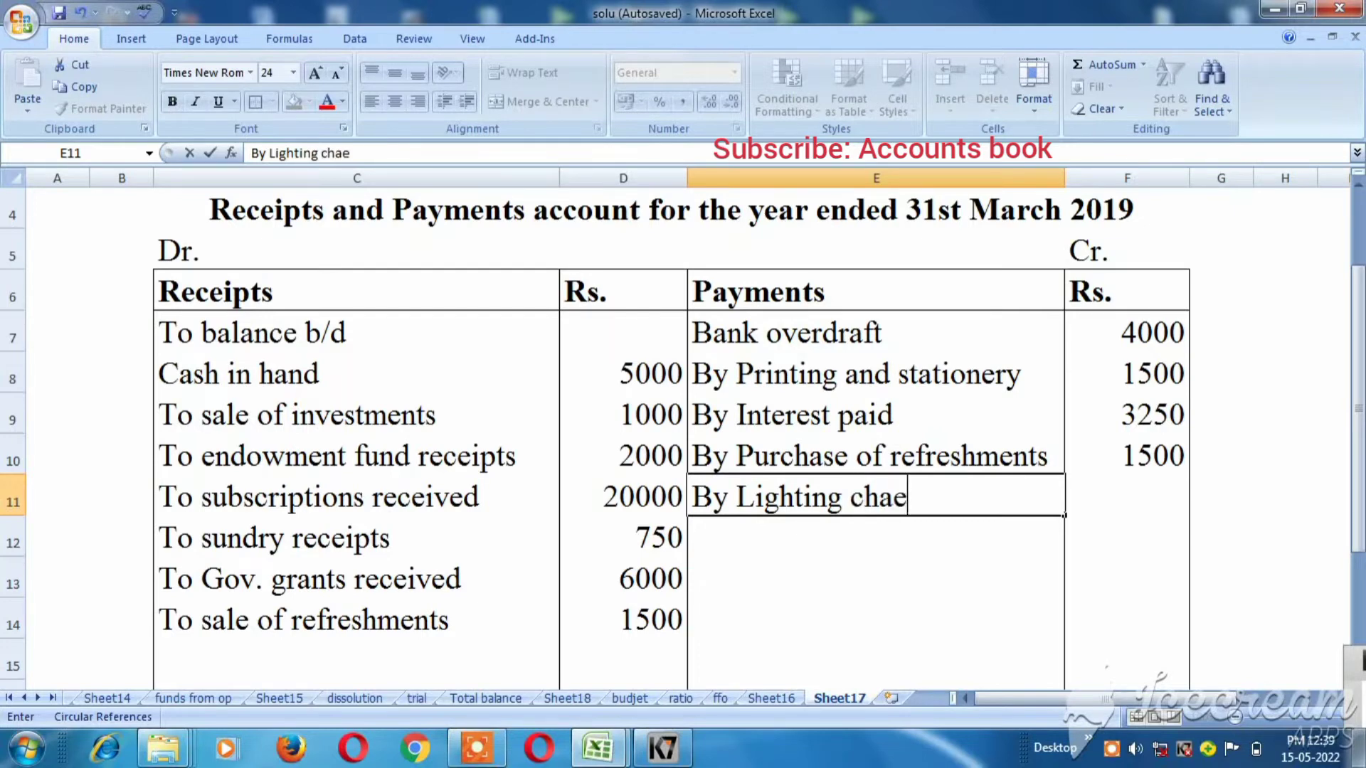
{"action": "key", "text": "BackSpace"}
{"action": "type", "text": "rges"}
{"action": "key", "text": "Tab"}
{"action": "key", "text": "alt+Tab"}
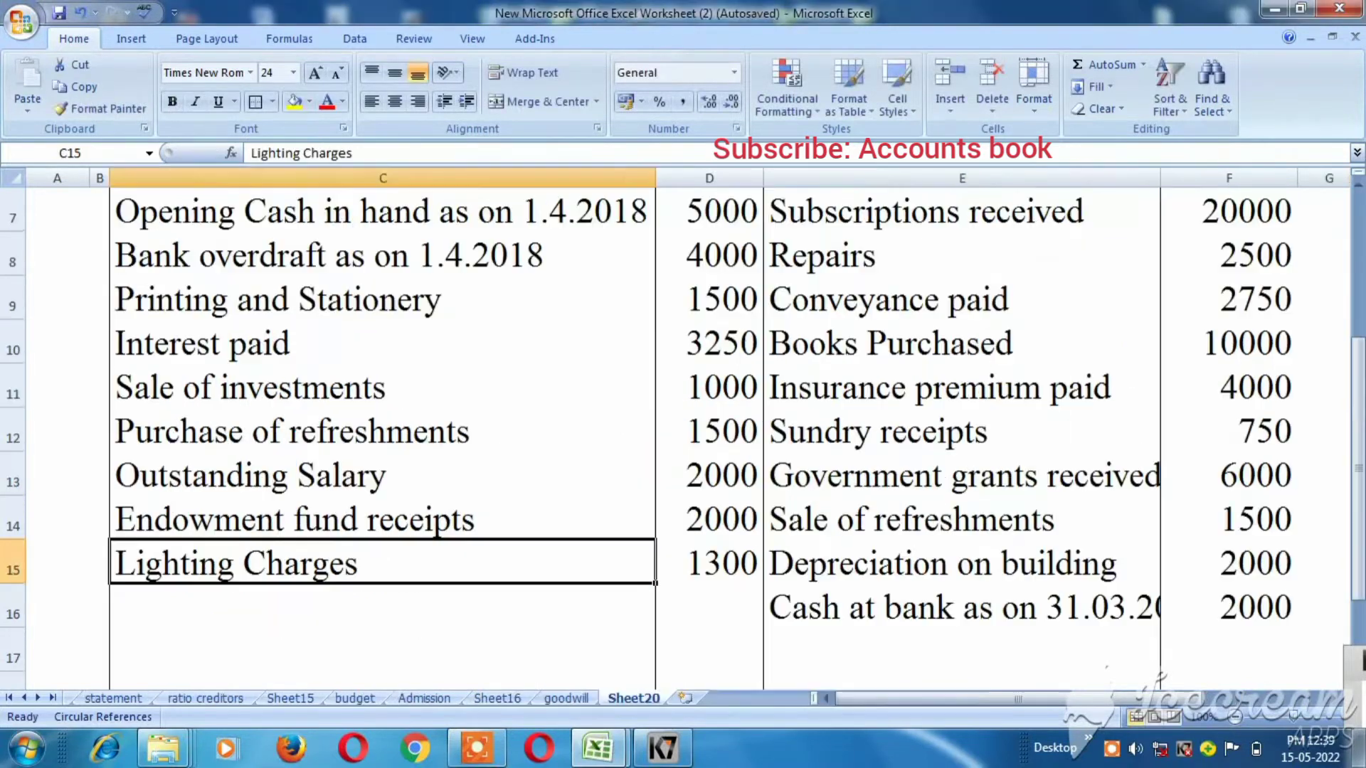
{"action": "key", "text": "alt+Tab"}
{"action": "type", "text": "1300"}
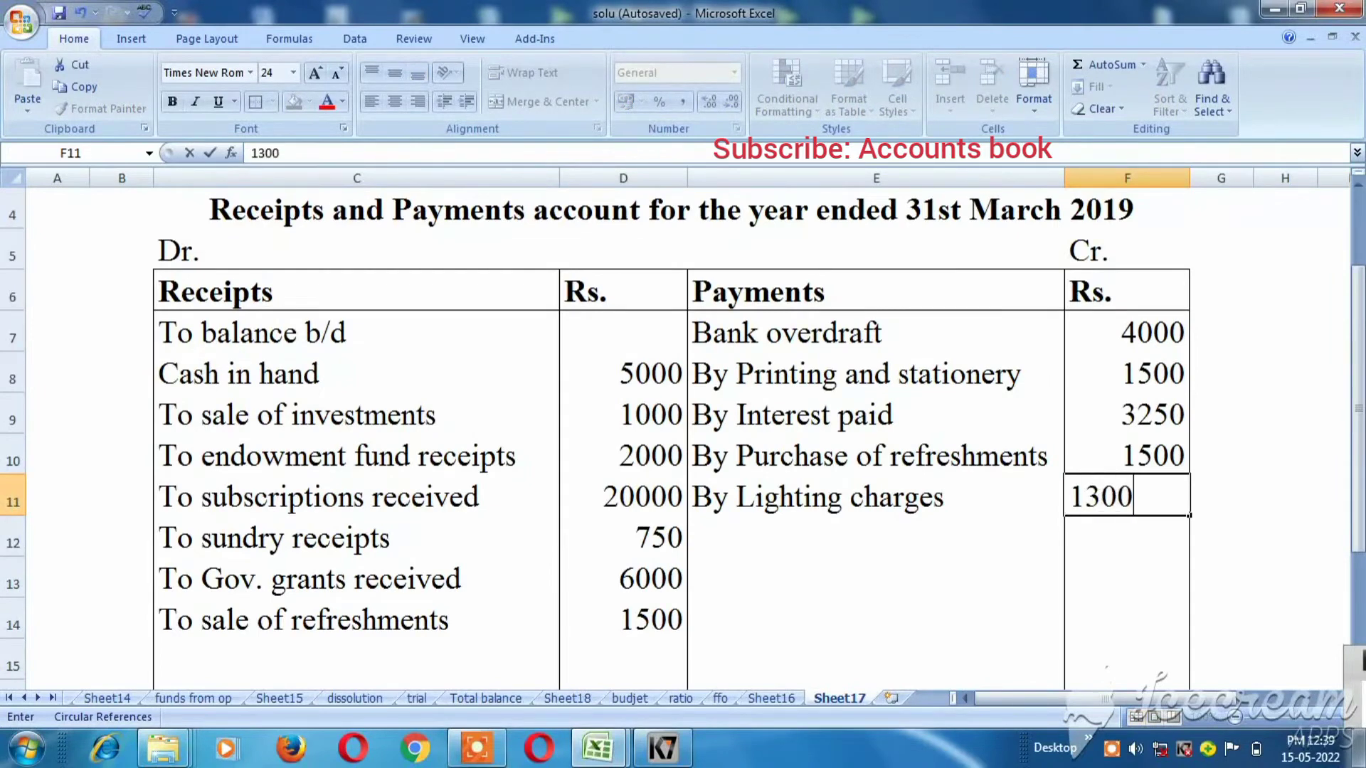
{"action": "key", "text": "Return"}
Step: Return to the start of the problem's second particulars column and check its items down to conveyance paid for payments
{"action": "key", "text": "alt+Tab"}
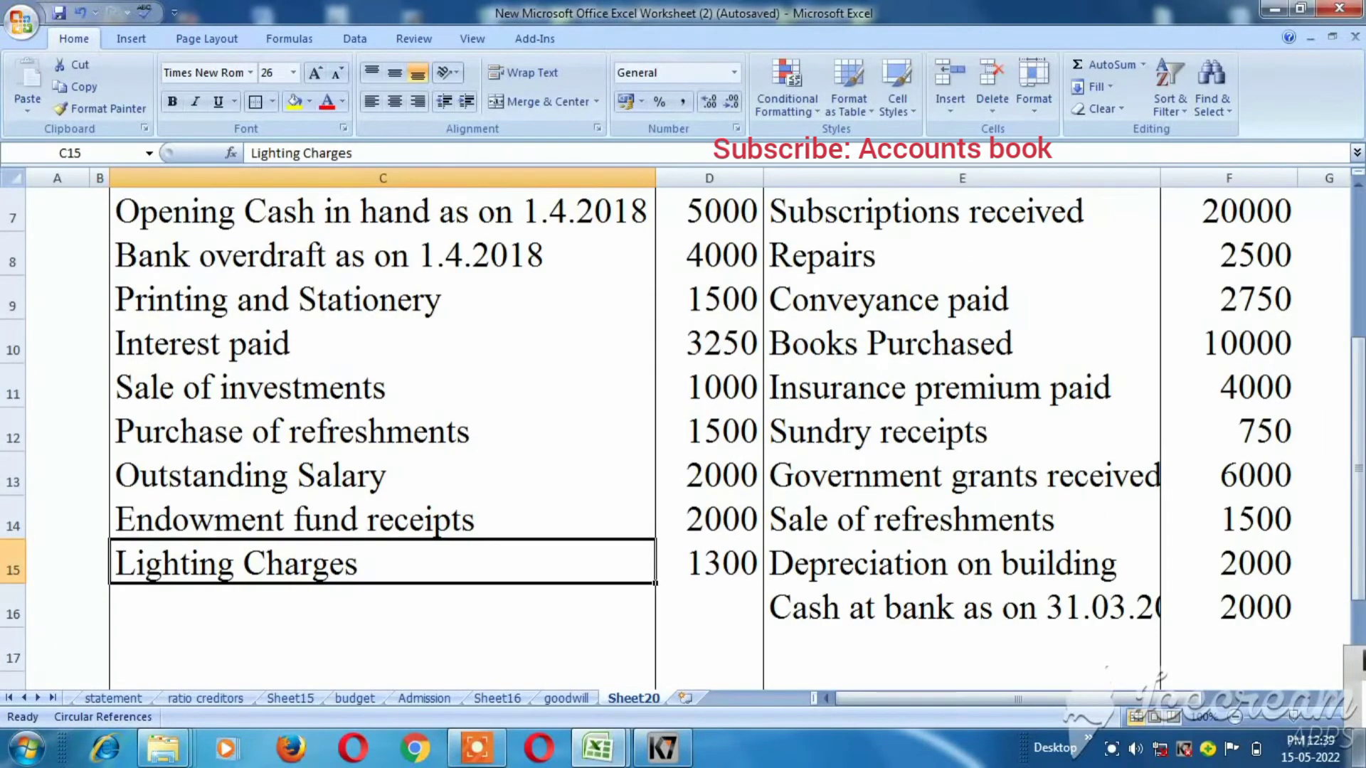
{"action": "key", "text": "Up"}
{"action": "key", "text": "Right"}
{"action": "key", "text": "Right"}
{"action": "key", "text": "Up"}
{"action": "key", "text": "Up"}
{"action": "key", "text": "Up"}
{"action": "key", "text": "Up"}
{"action": "key", "text": "Up"}
{"action": "key", "text": "Up"}
{"action": "key", "text": "Up"}
{"action": "key", "text": "Up"}
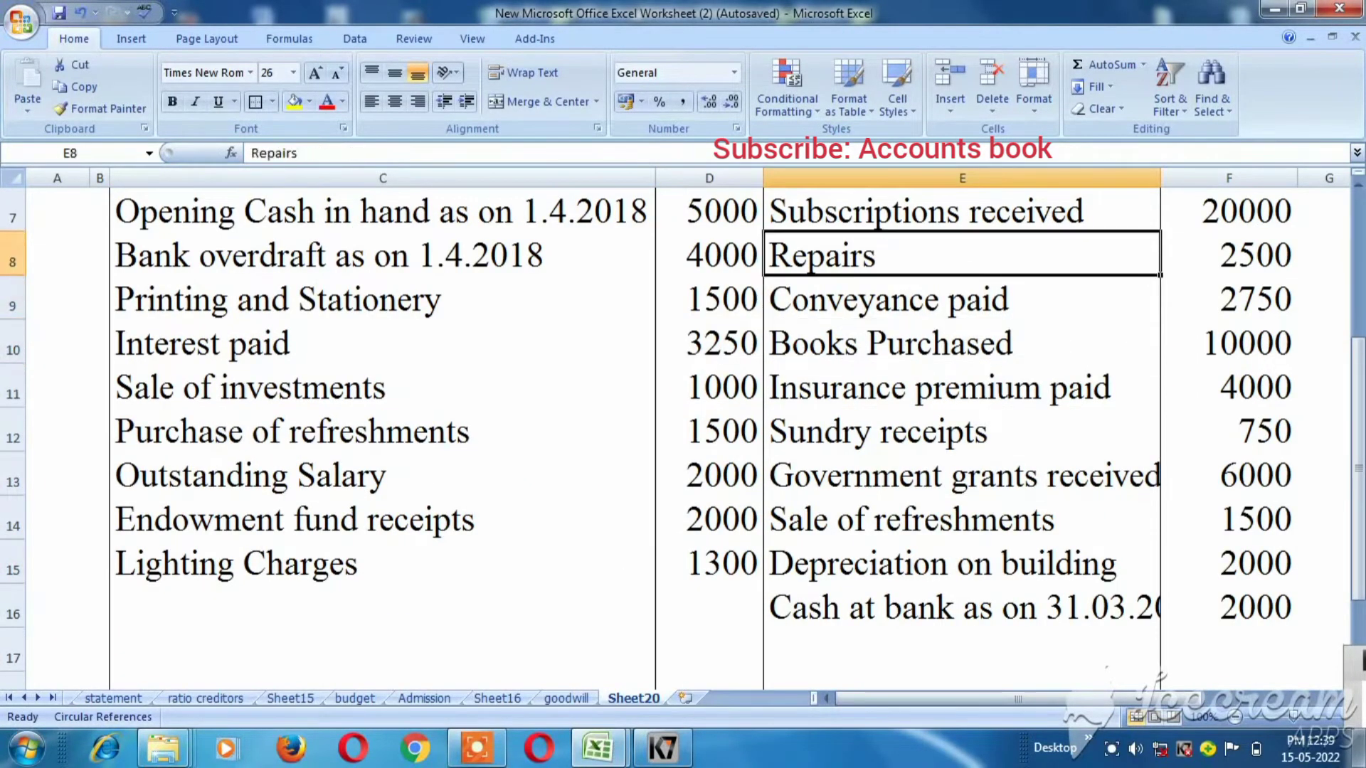
{"action": "key", "text": "Down"}
{"action": "key", "text": "Down"}
{"action": "key", "text": "Down"}
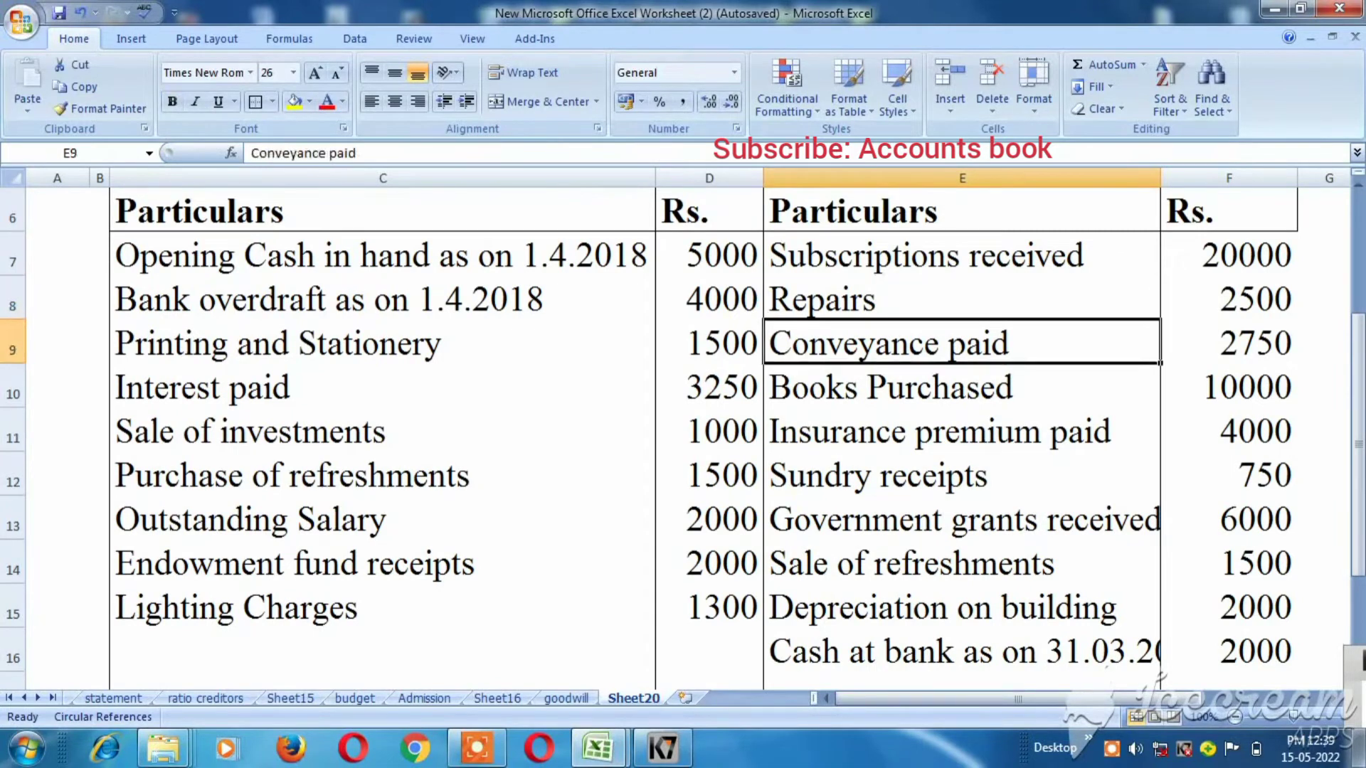
Step: Enter "By Conveyance paid" in E12 of the solution's Payments column
{"action": "key", "text": "alt+Tab"}
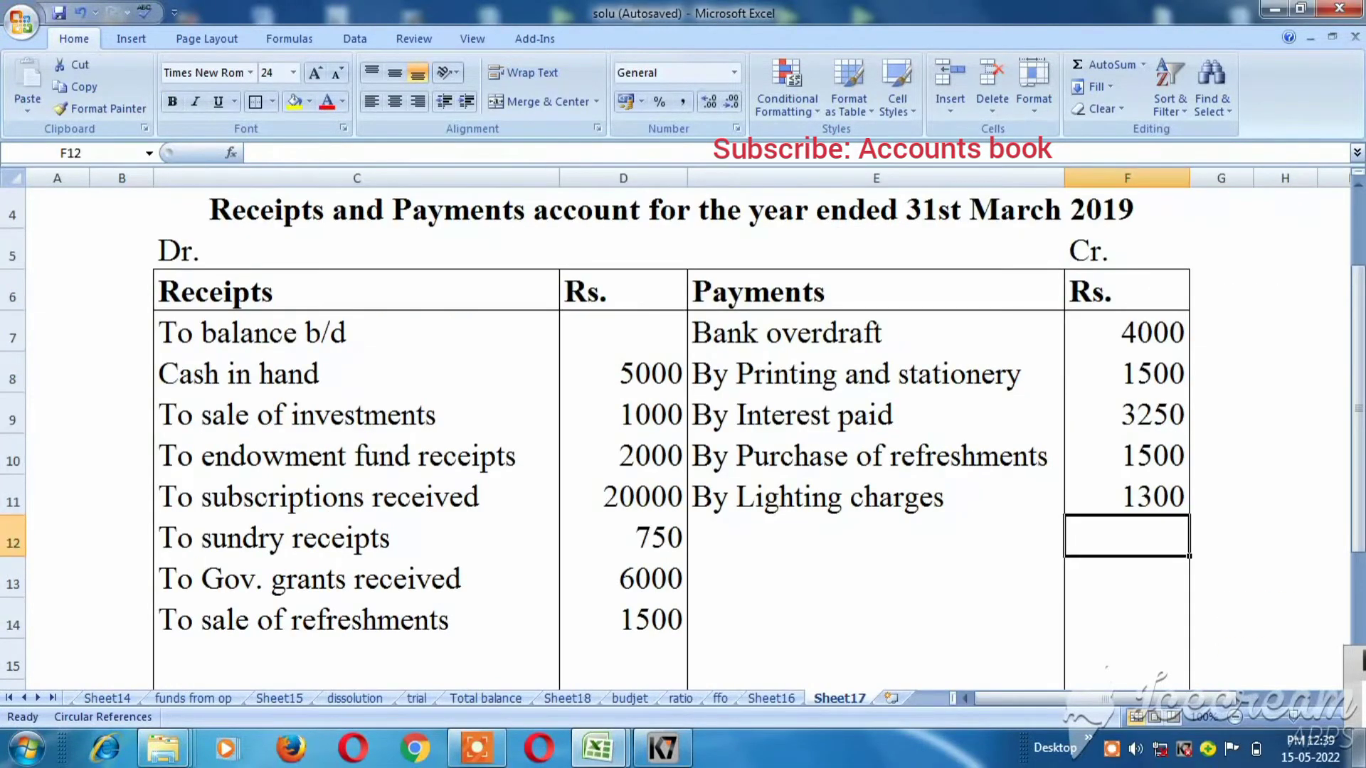
{"action": "key", "text": "Left"}
{"action": "type", "text": "By"}
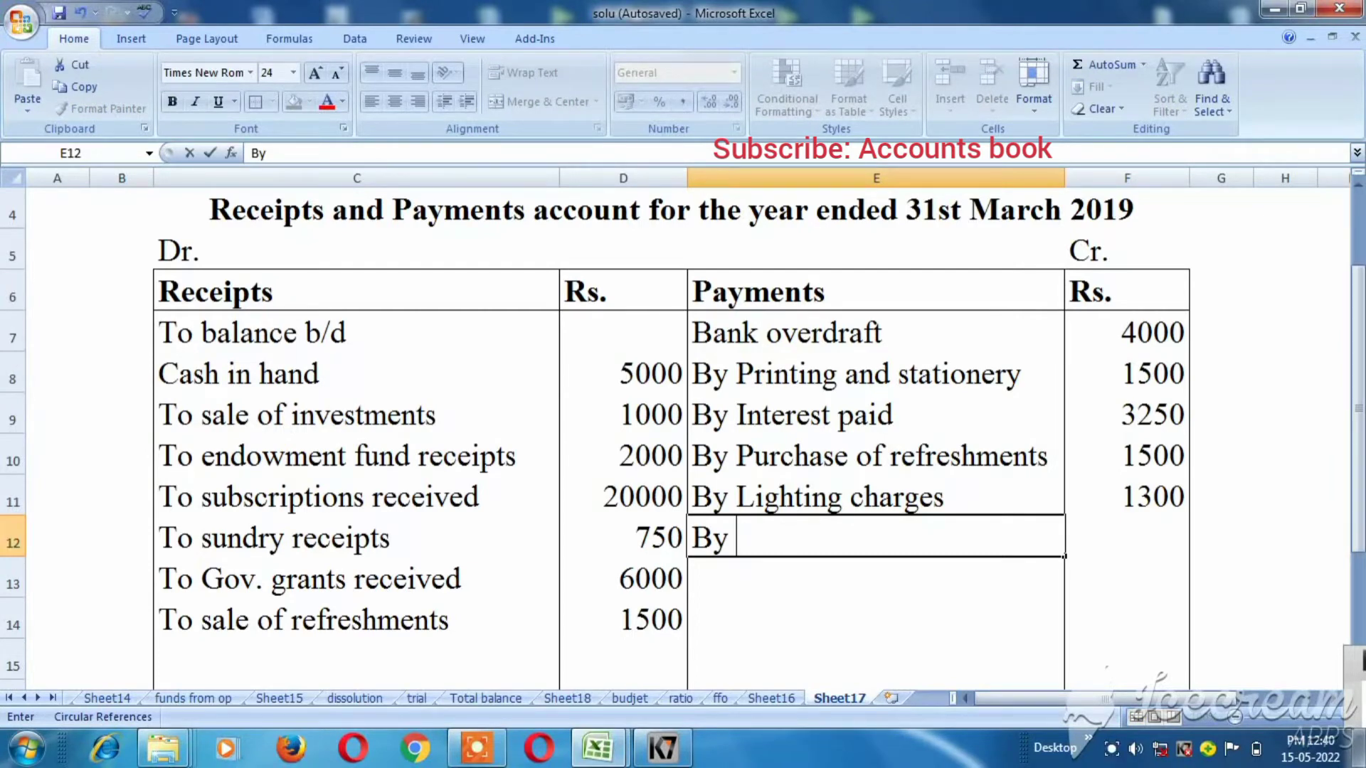
{"action": "type", "text": "Con"}
{"action": "type", "text": "v"}
{"action": "key", "text": "BackSpace"}
{"action": "type", "text": "nve"}
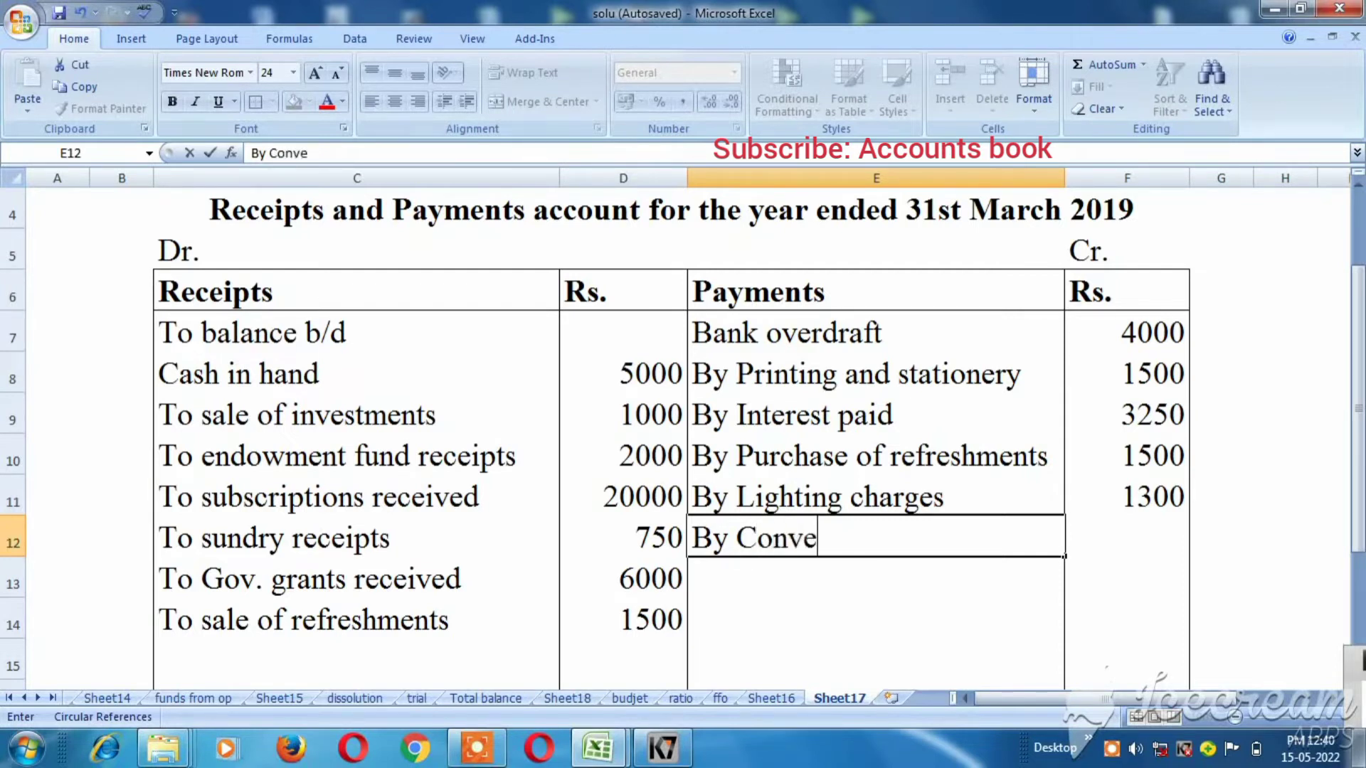
{"action": "type", "text": "yance p"}
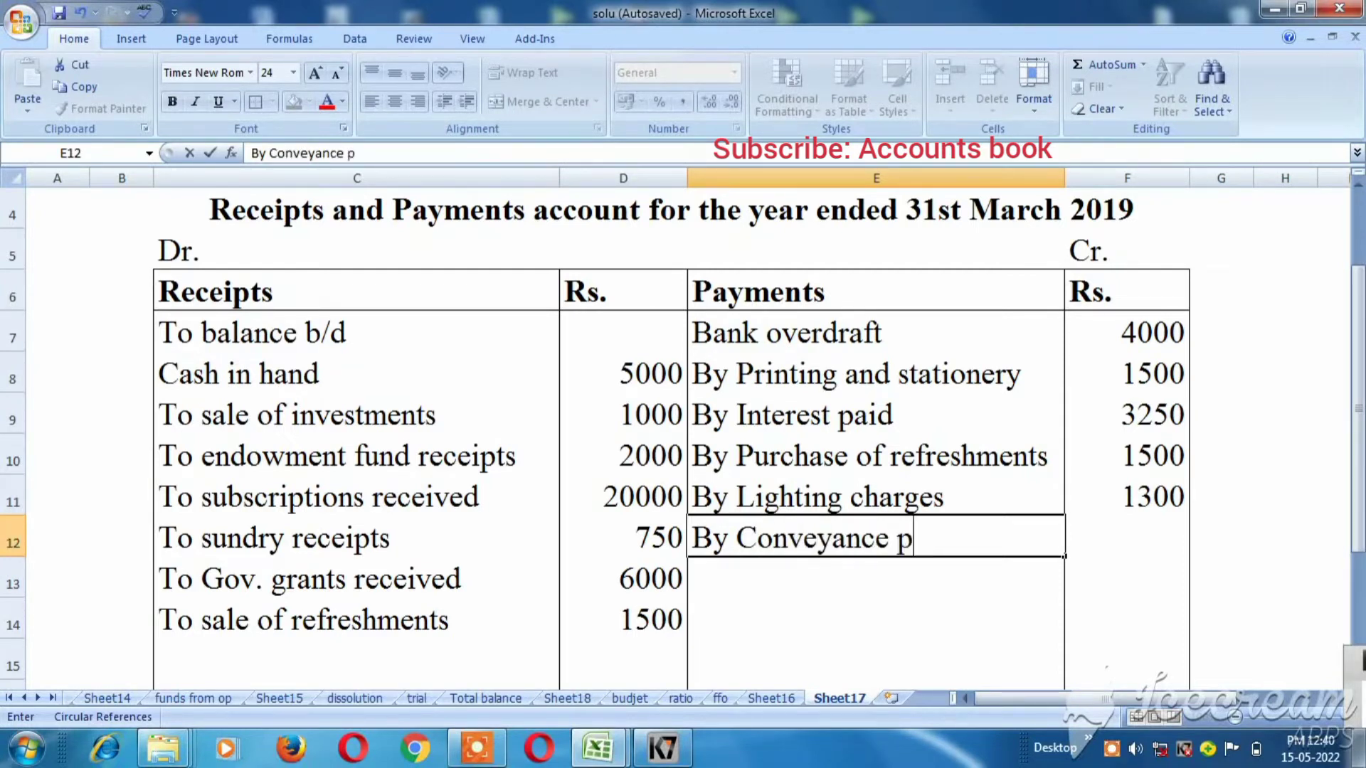
{"action": "type", "text": "aid"}
Step: Check the conveyance amount in the problem sheet, enter 2750 in F12 of the solution, and return to the problem sheet
{"action": "key", "text": "Tab"}
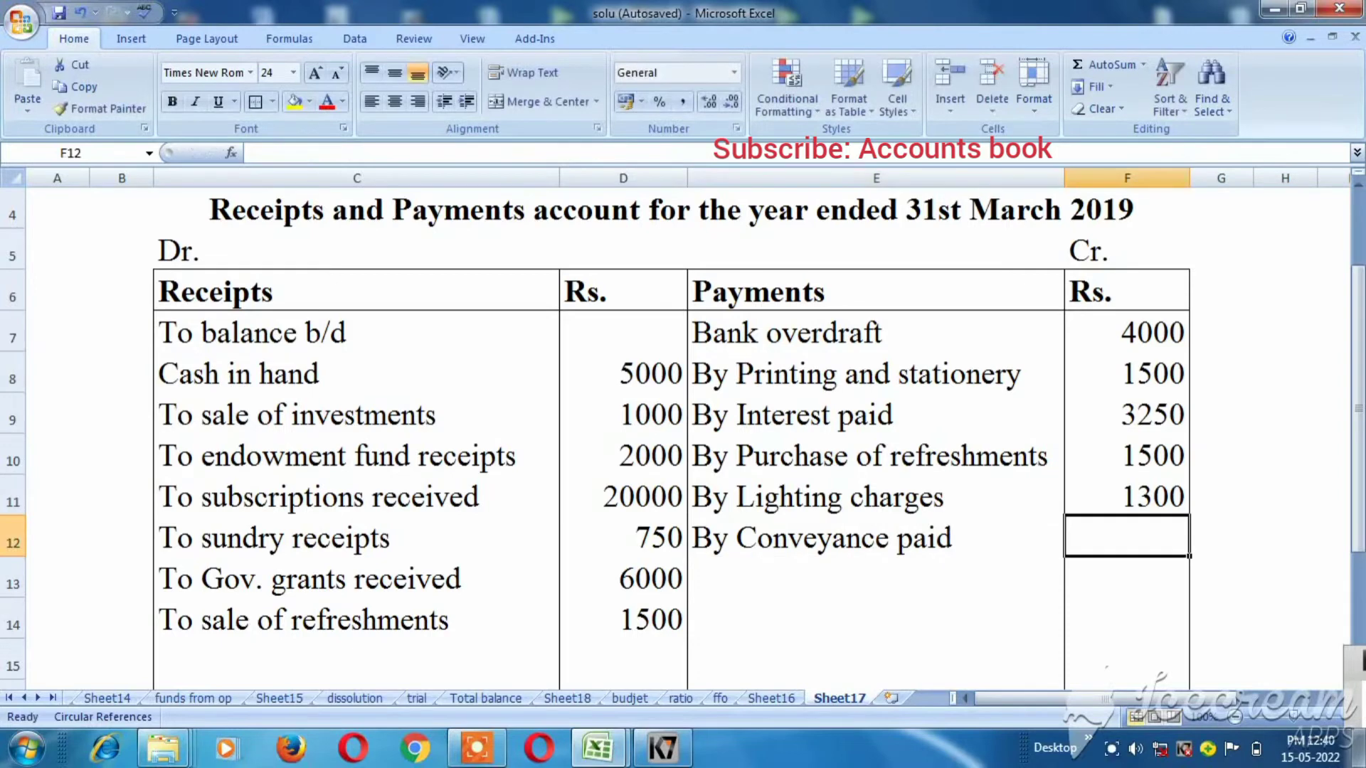
{"action": "key", "text": "alt+Tab"}
{"action": "key", "text": "alt+Tab"}
{"action": "type", "text": "2750"}
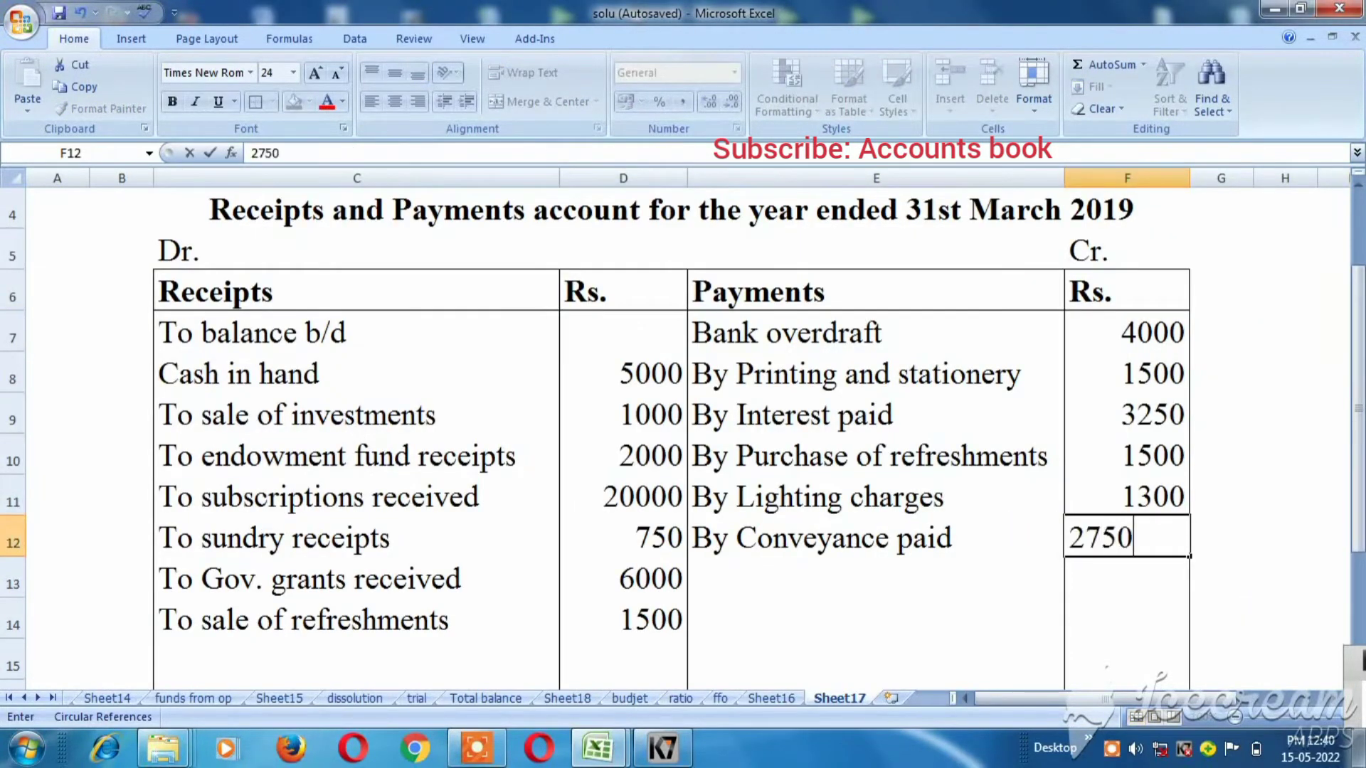
{"action": "key", "text": "Return"}
{"action": "key", "text": "ctrl+Tab"}
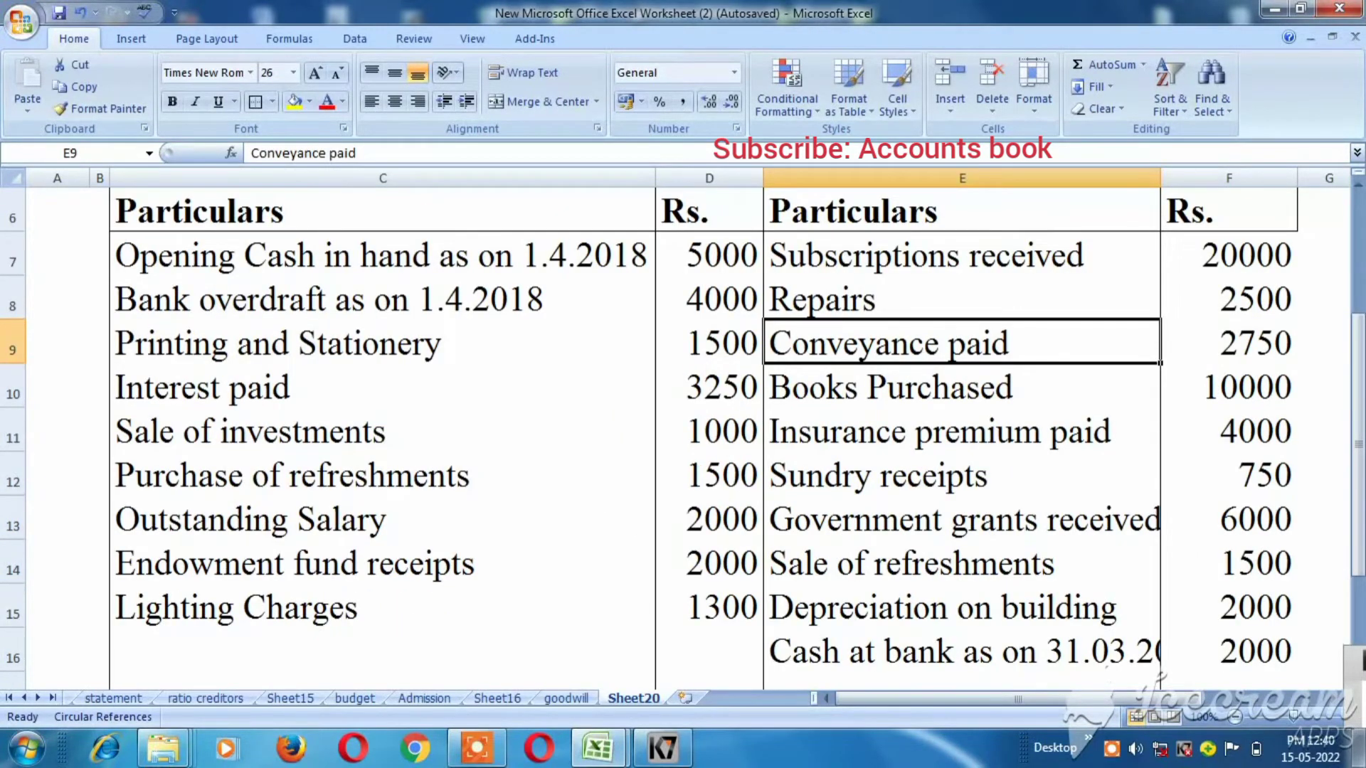
Step: Locate the repairs item in the problem sheet and enter "By Repairs" in E13 of the solution's Payments column
{"action": "key", "text": "Up"}
{"action": "key", "text": "Down"}
{"action": "key", "text": "Up"}
{"action": "key", "text": "ctrl+Tab"}
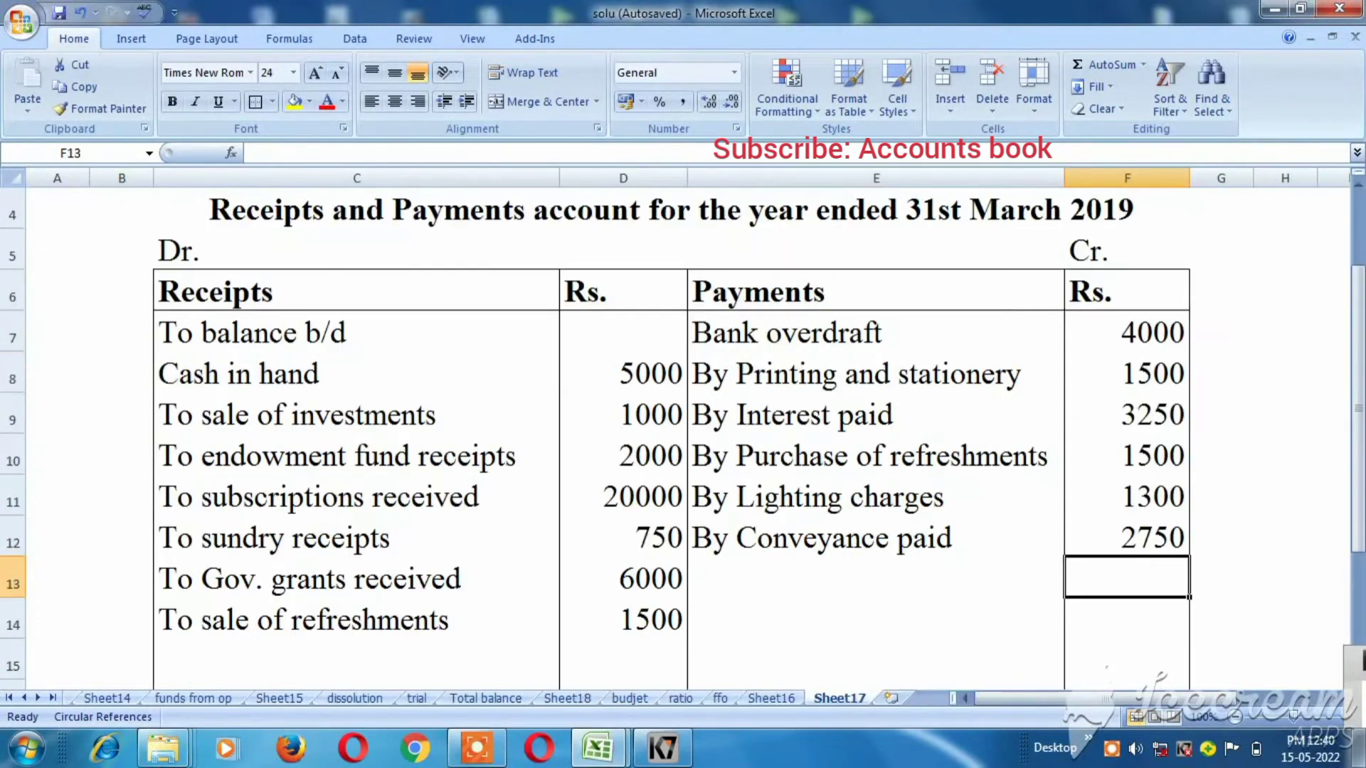
{"action": "key", "text": "Left"}
{"action": "type", "text": "By "}
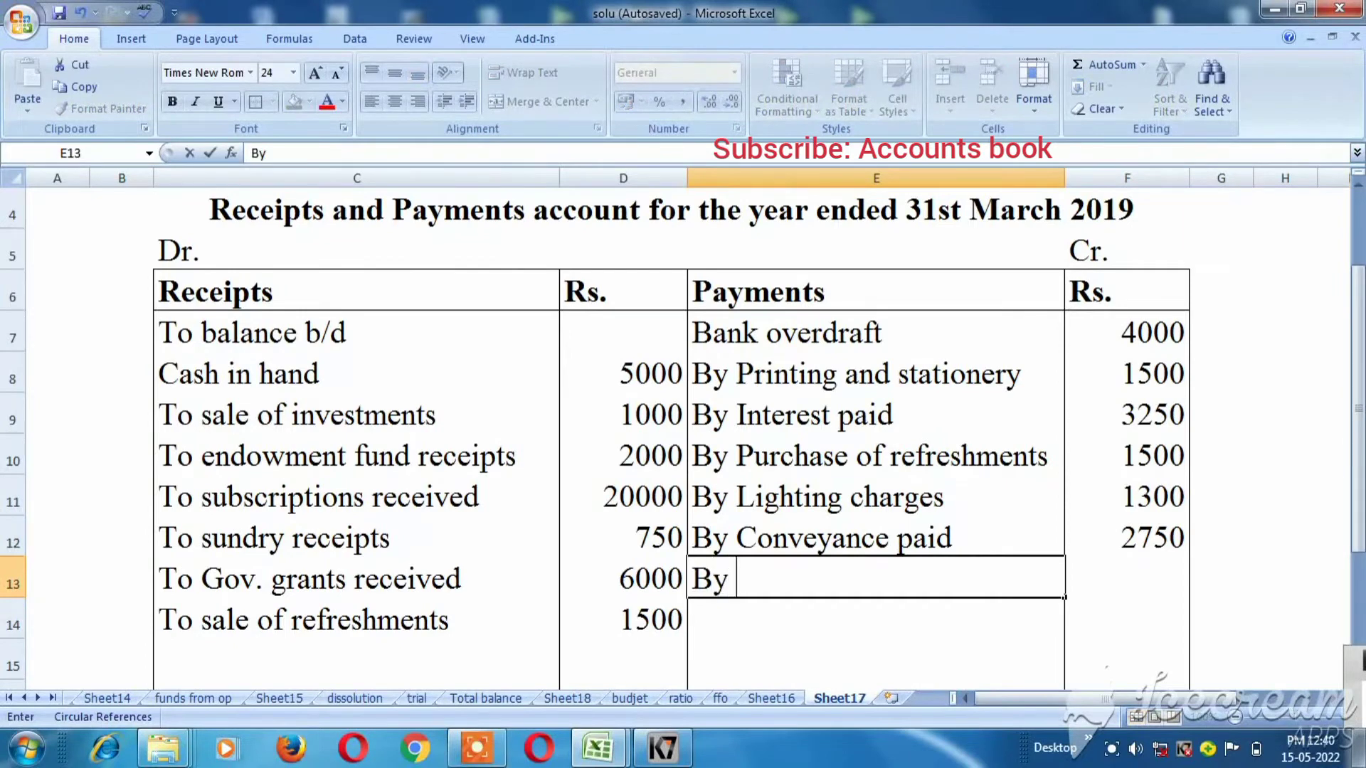
{"action": "type", "text": " Reoa"}
{"action": "key", "text": "BackSpace"}
{"action": "key", "text": "BackSpace"}
{"action": "type", "text": "pairs"}
{"action": "key", "text": "Tab"}
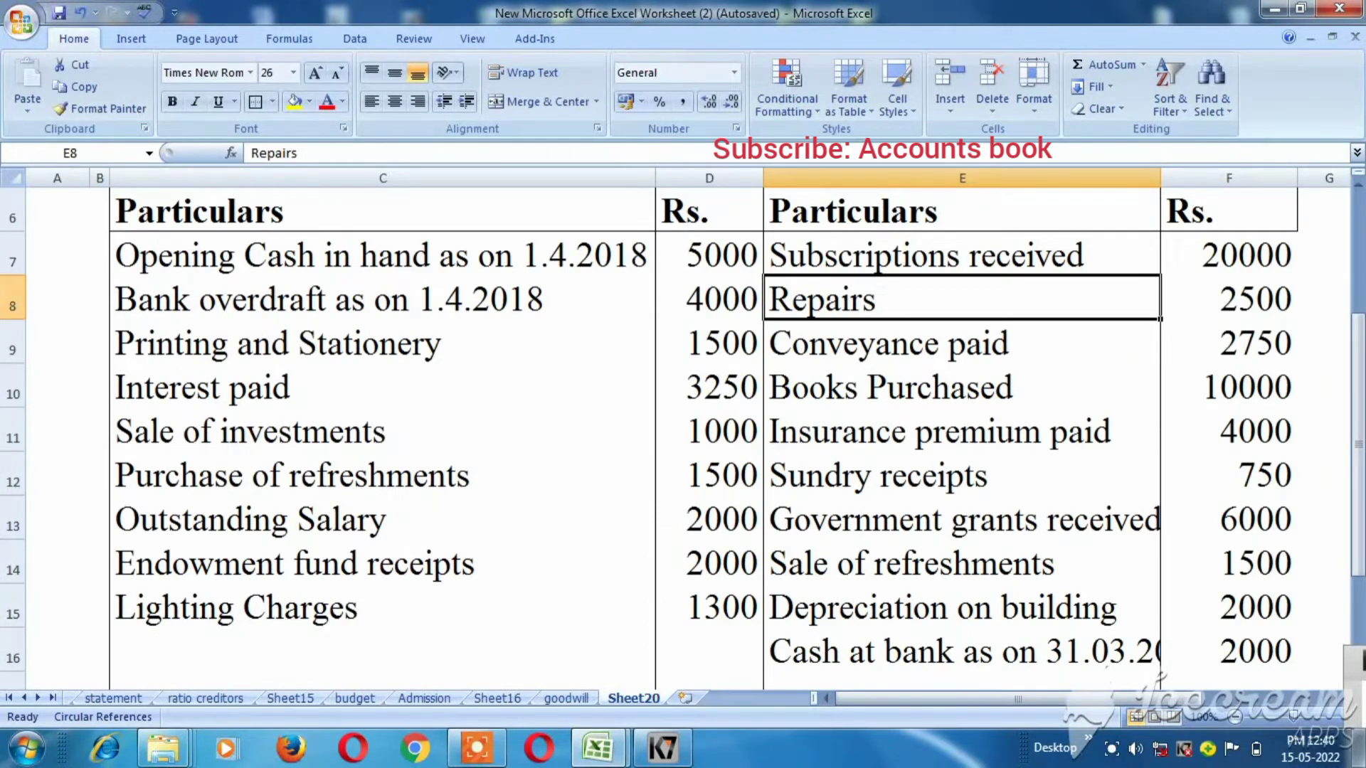
Step: Enter the repairs amount of 2500 in F13 of the solution
{"action": "key", "text": "alt+Tab"}
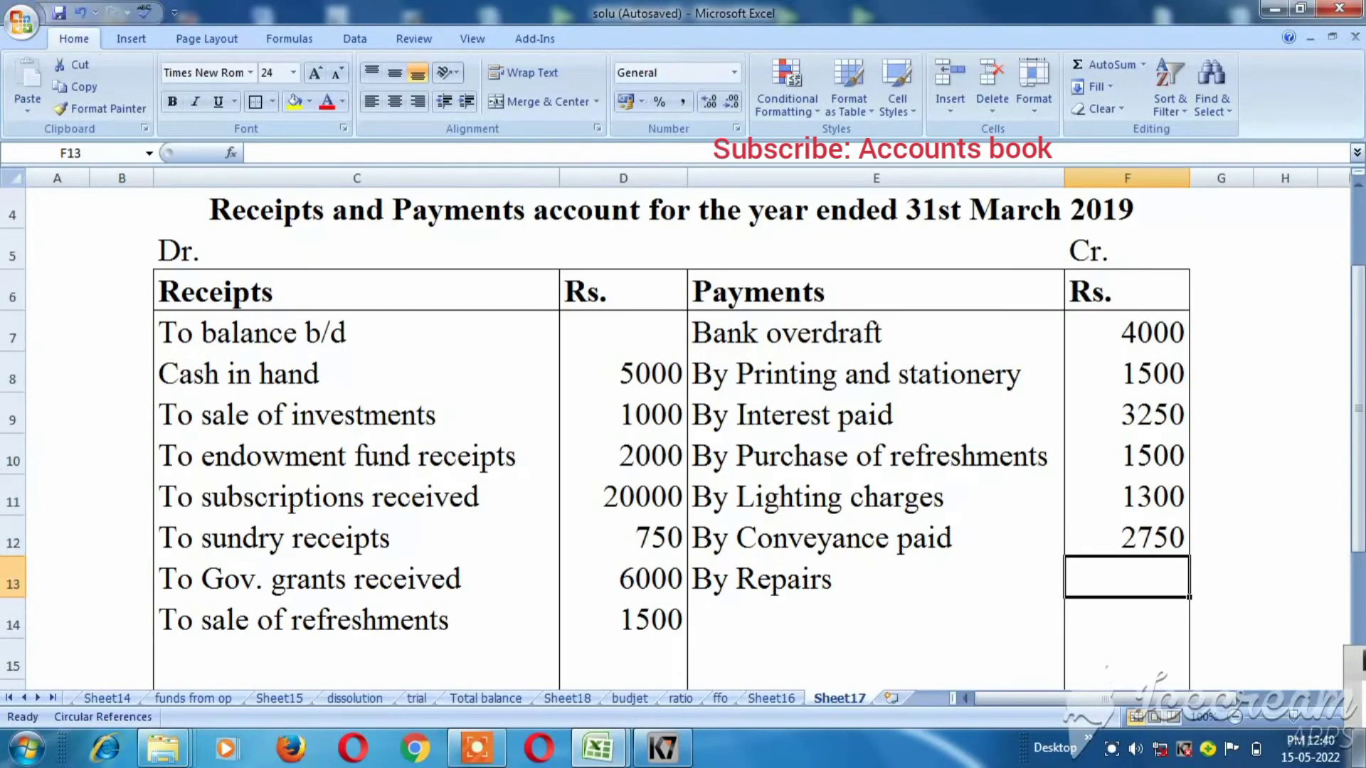
{"action": "type", "text": "2500"}
{"action": "key", "text": "Return"}
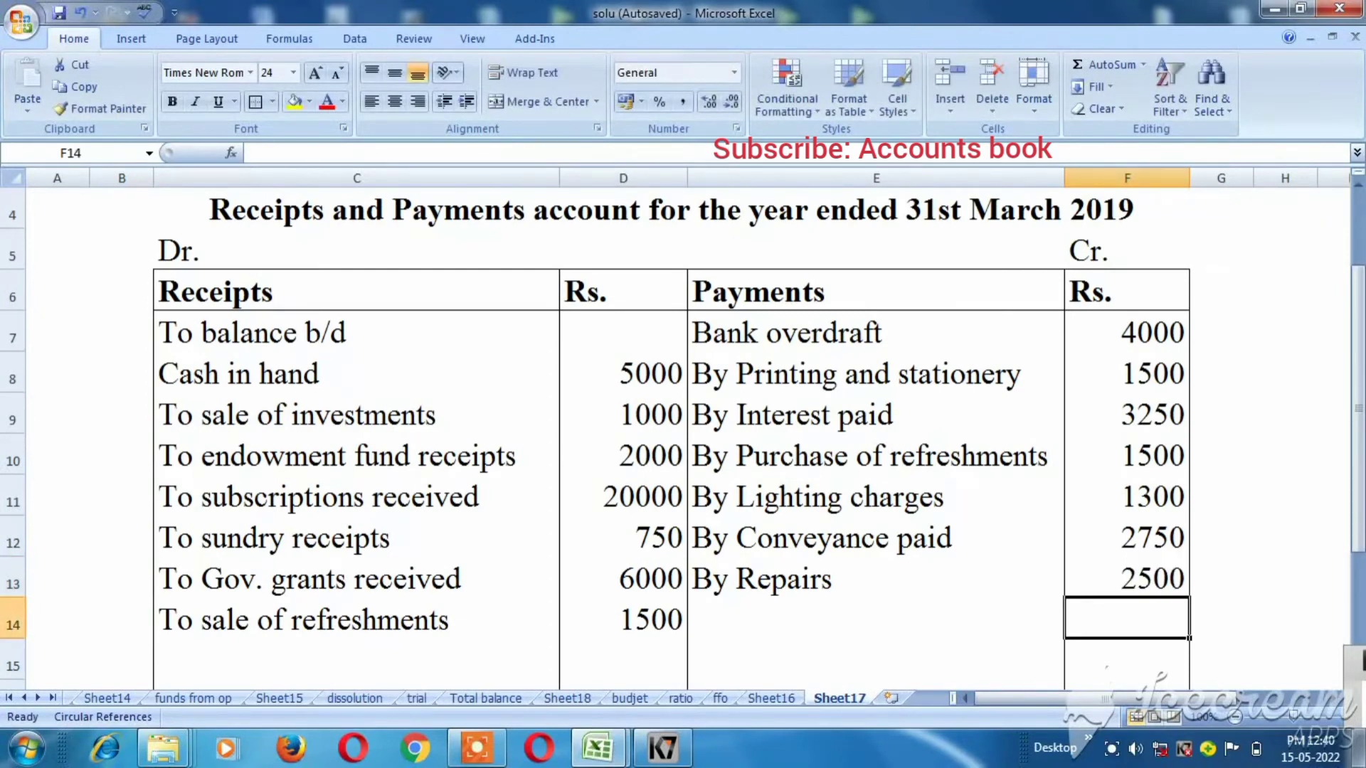
Step: Check the books purchased item in the problem sheet, and enter "By Books purchased" in E14 and 10000 in F14 of the solution
{"action": "left_click", "coordinate": [875, 618]}
{"action": "key", "text": "alt+Tab"}
{"action": "key", "text": "Down"}
{"action": "key", "text": "Down"}
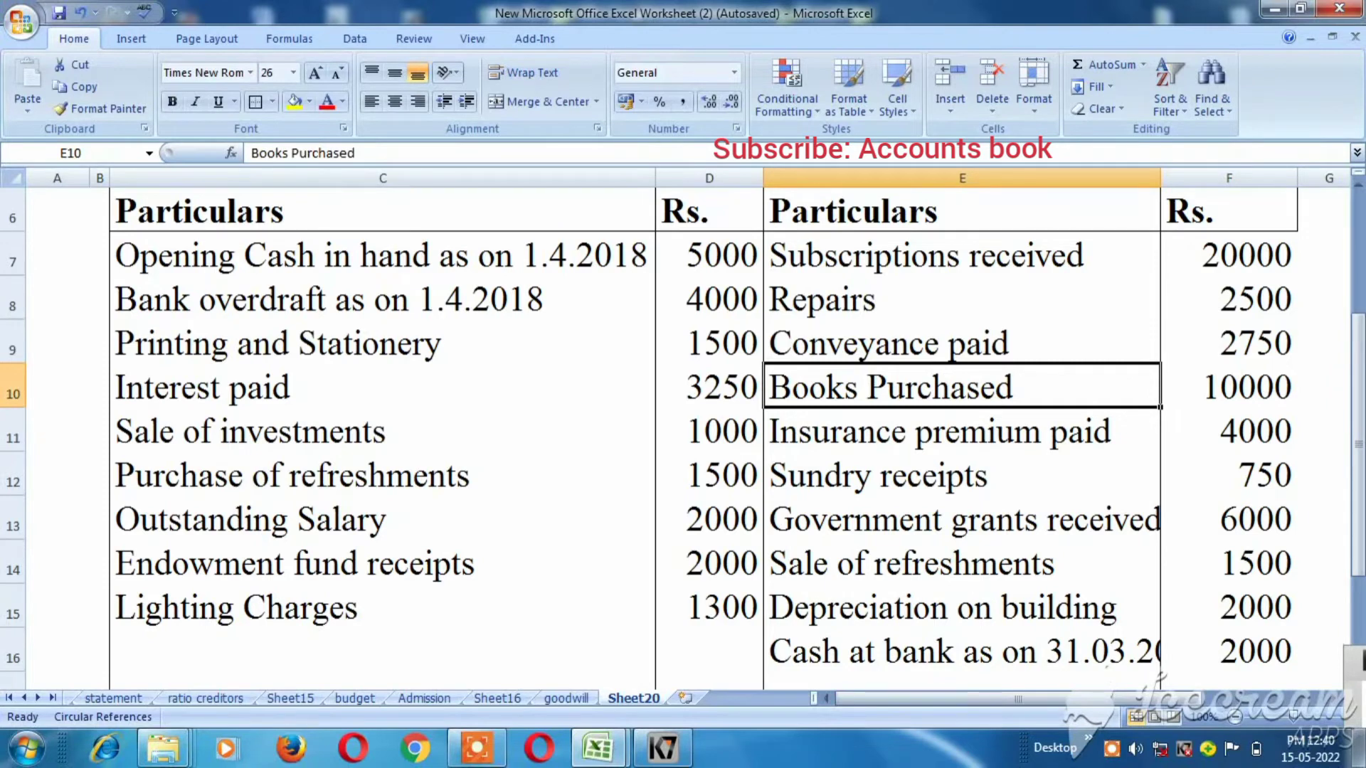
{"action": "key", "text": "alt+Tab"}
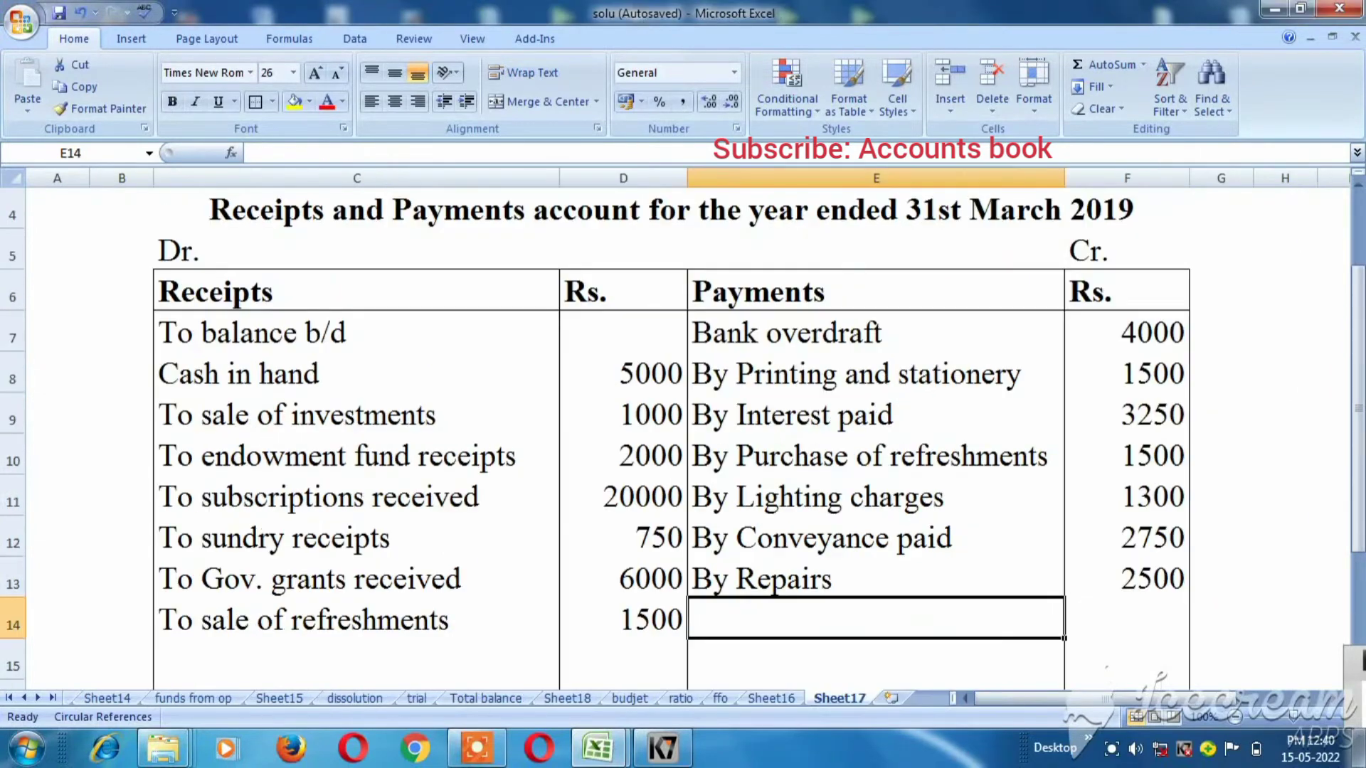
{"action": "type", "text": "By"}
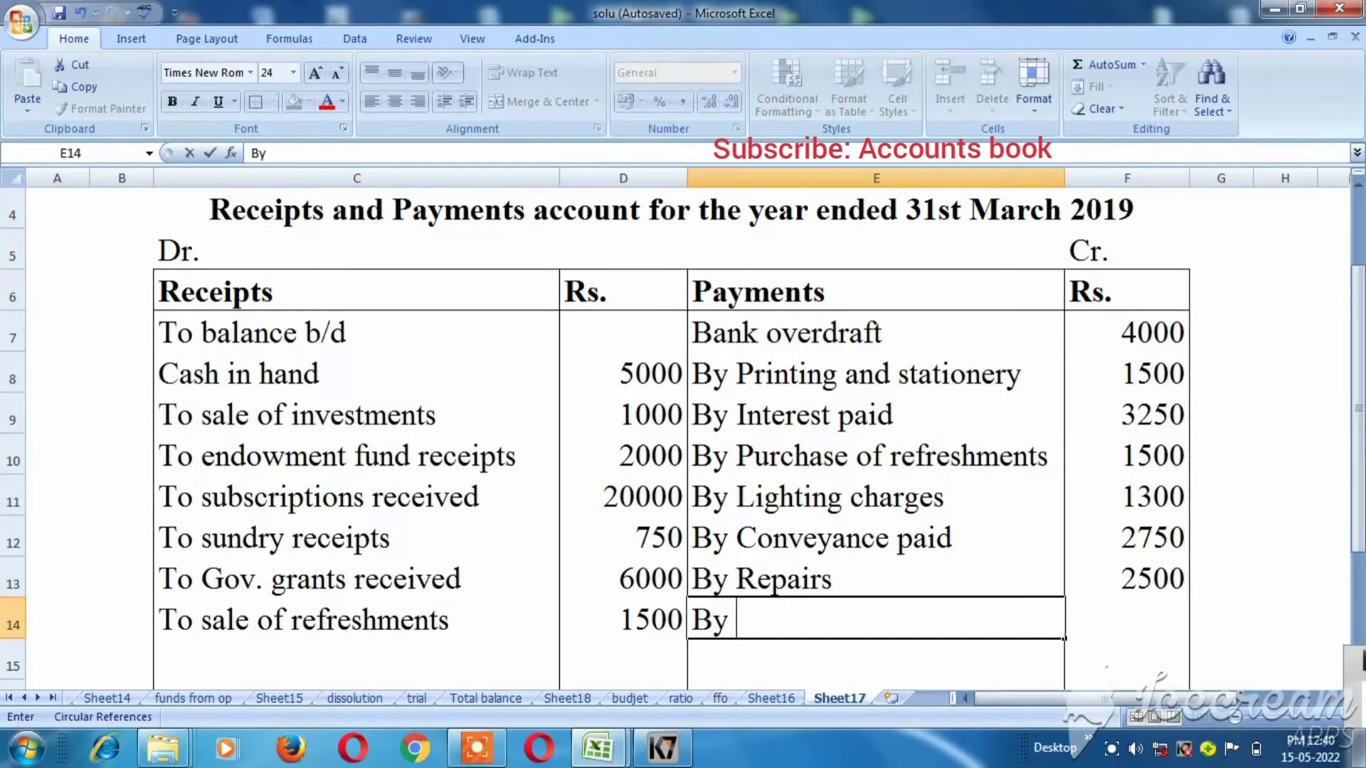
{"action": "type", "text": " Books pu"}
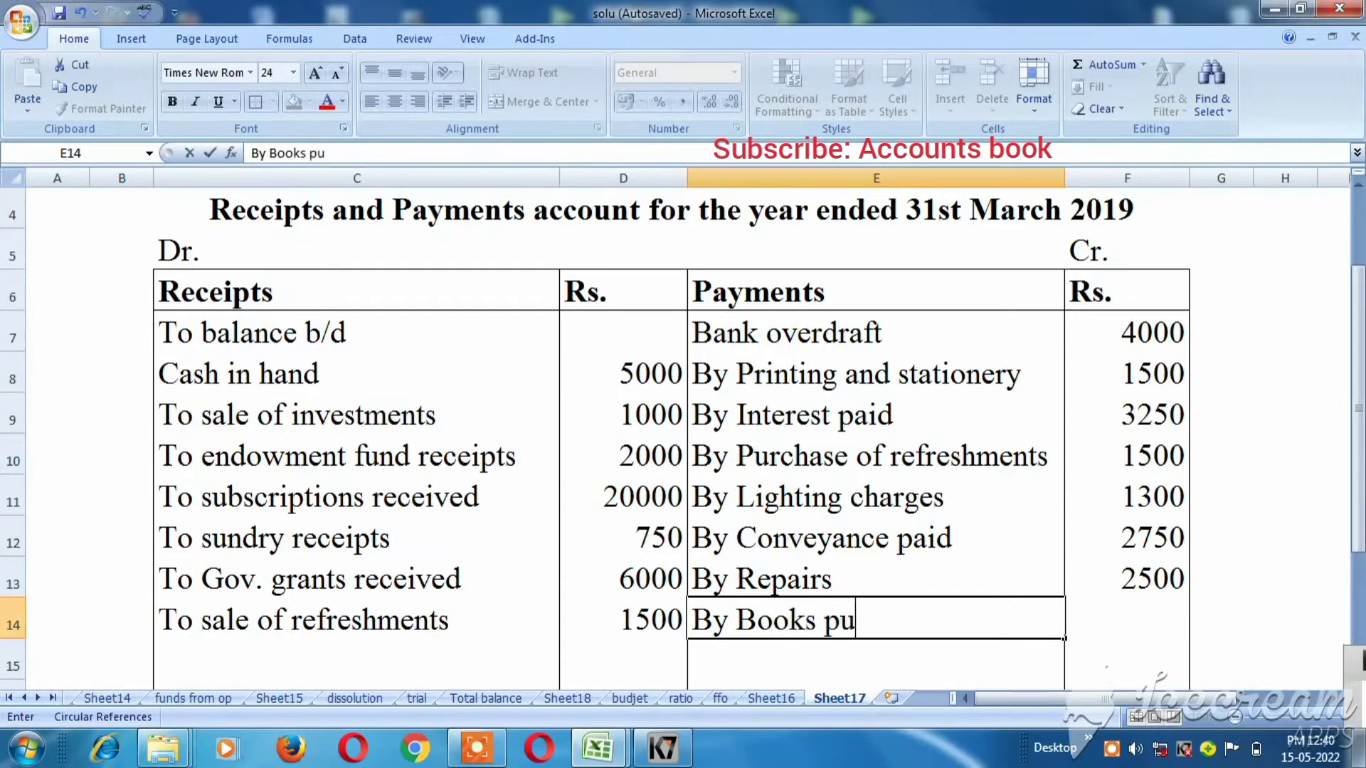
{"action": "type", "text": "rchased"}
{"action": "key", "text": "Tab"}
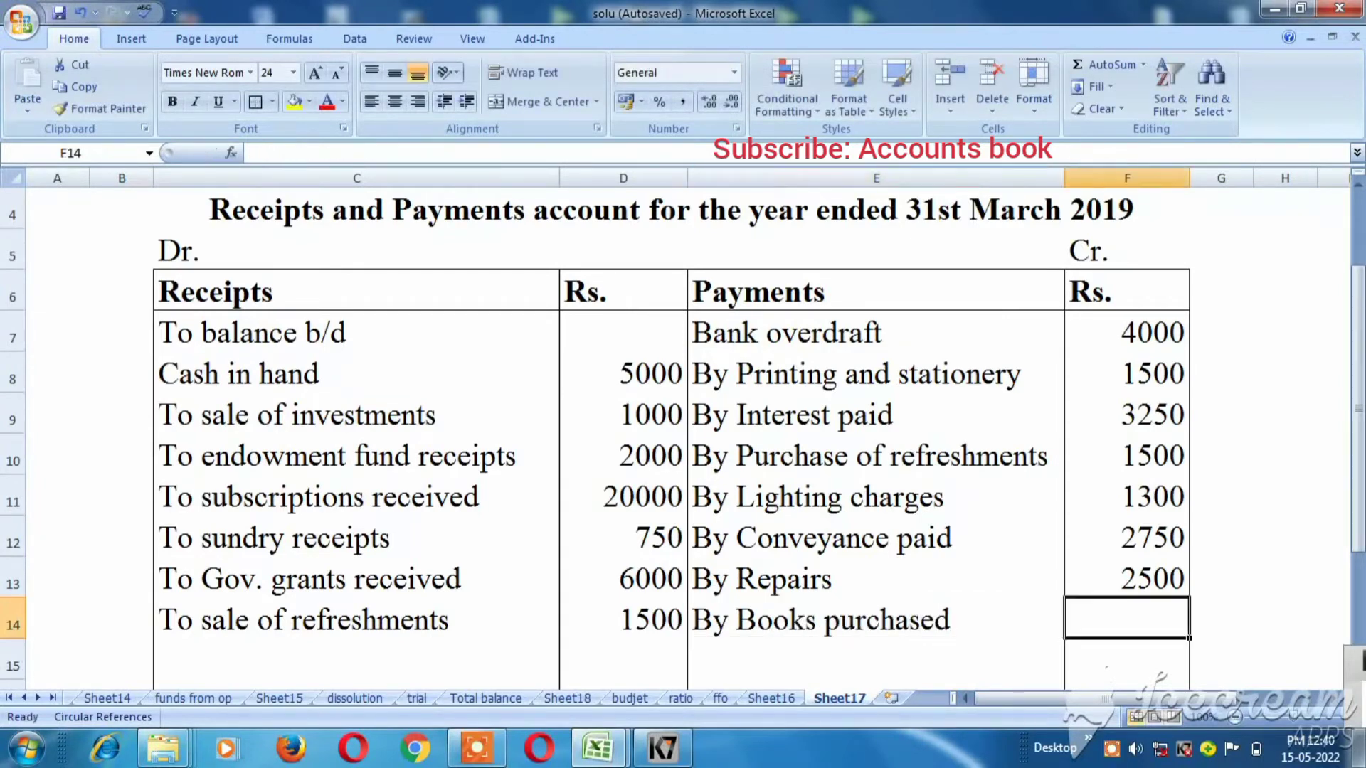
{"action": "type", "text": "10000"}
{"action": "key", "text": "Return"}
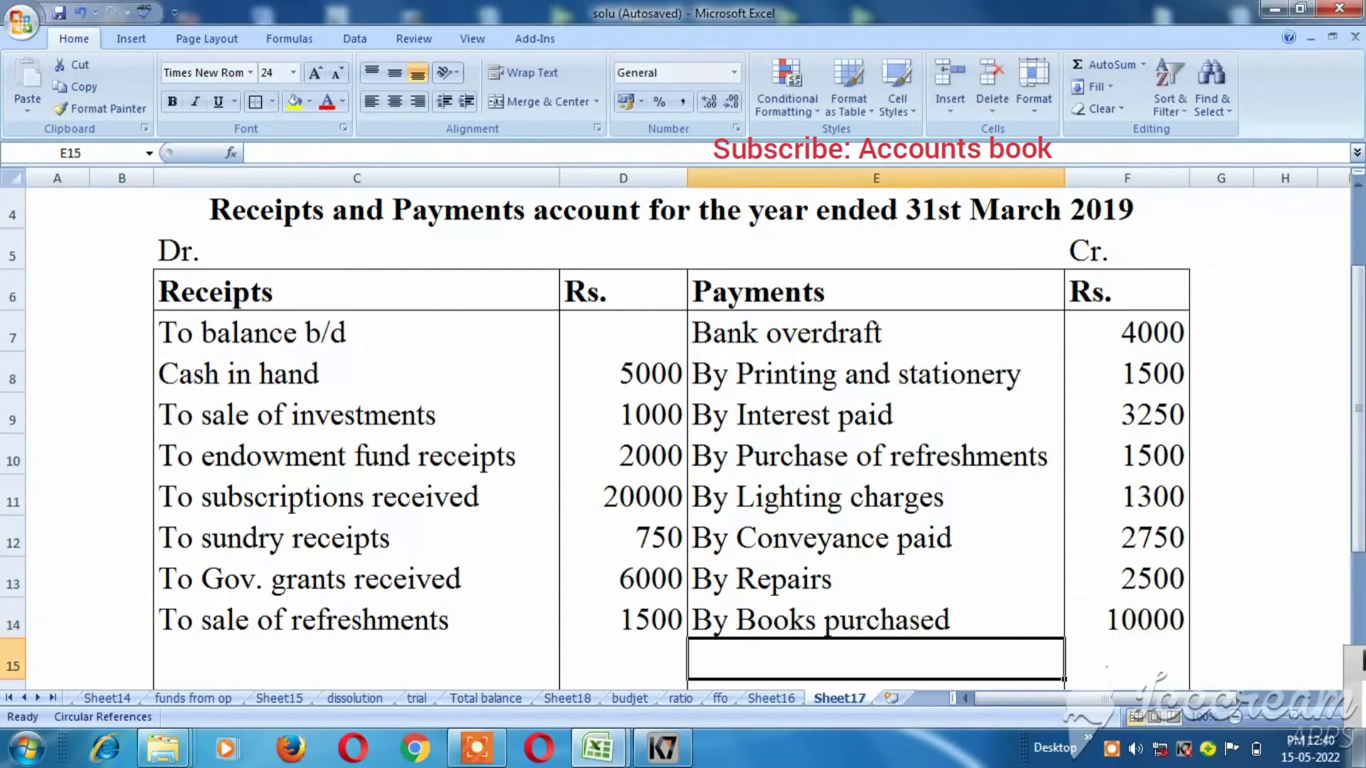
Step: Check the item after books purchased in the problem sheet and enter "By Insurance premium paid" in E15 of the solution
{"action": "key", "text": "alt+Tab"}
{"action": "key", "text": "Down"}
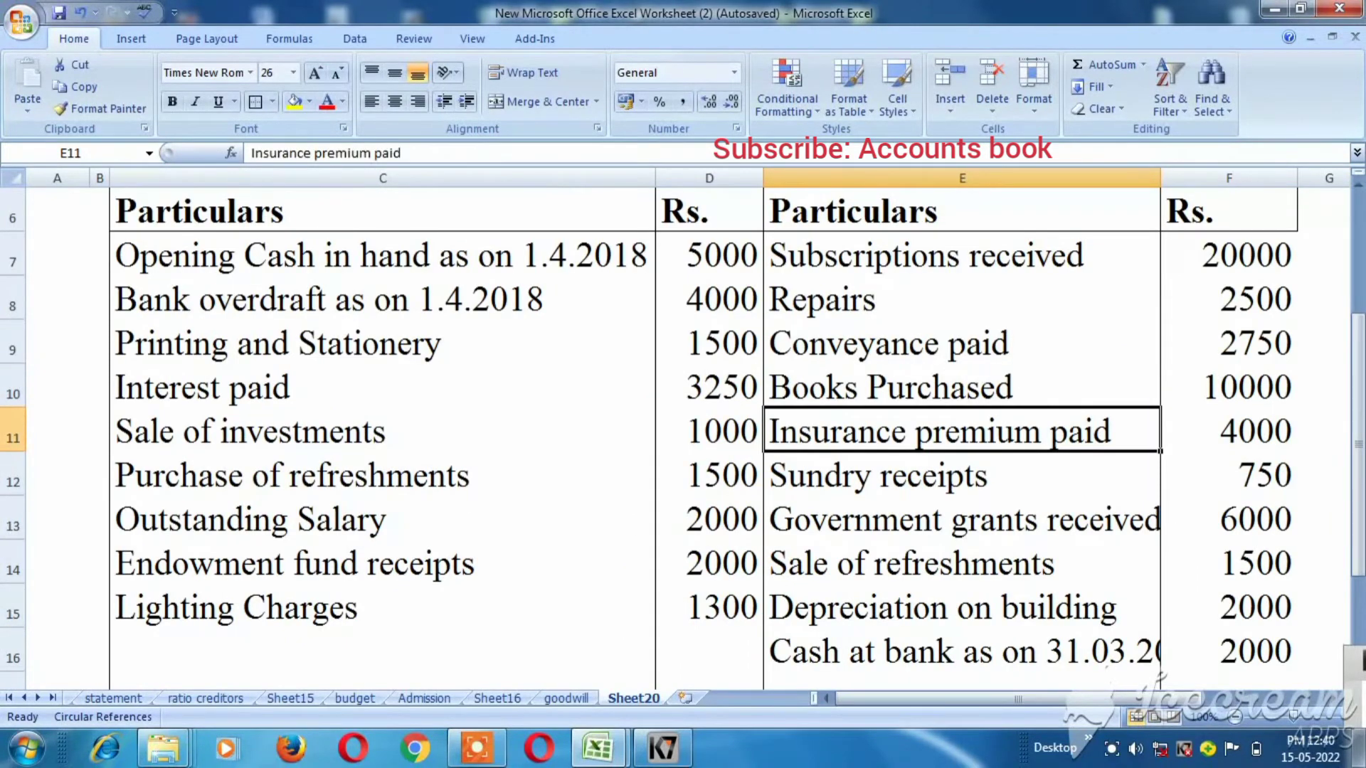
{"action": "key", "text": "ctrl+Tab"}
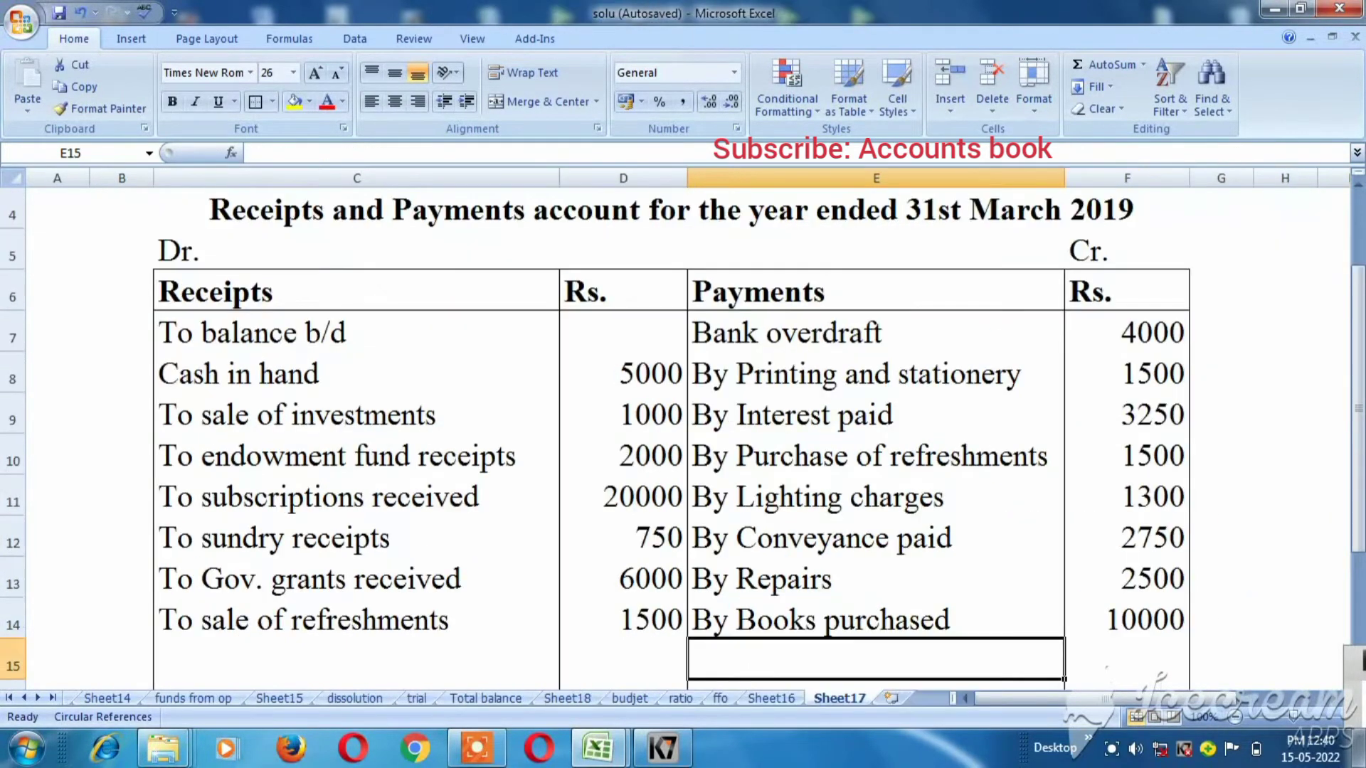
{"action": "type", "text": "By "}
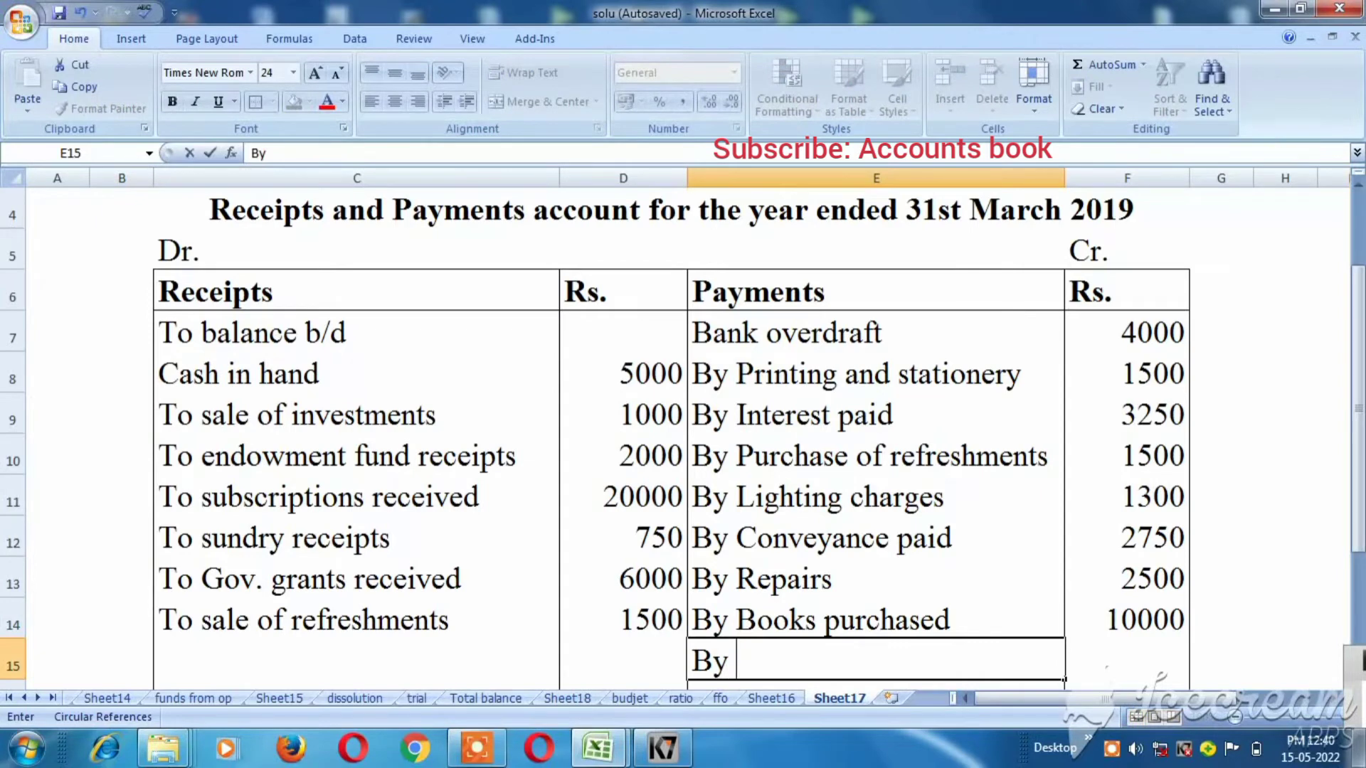
{"action": "type", "text": "Insuranc"}
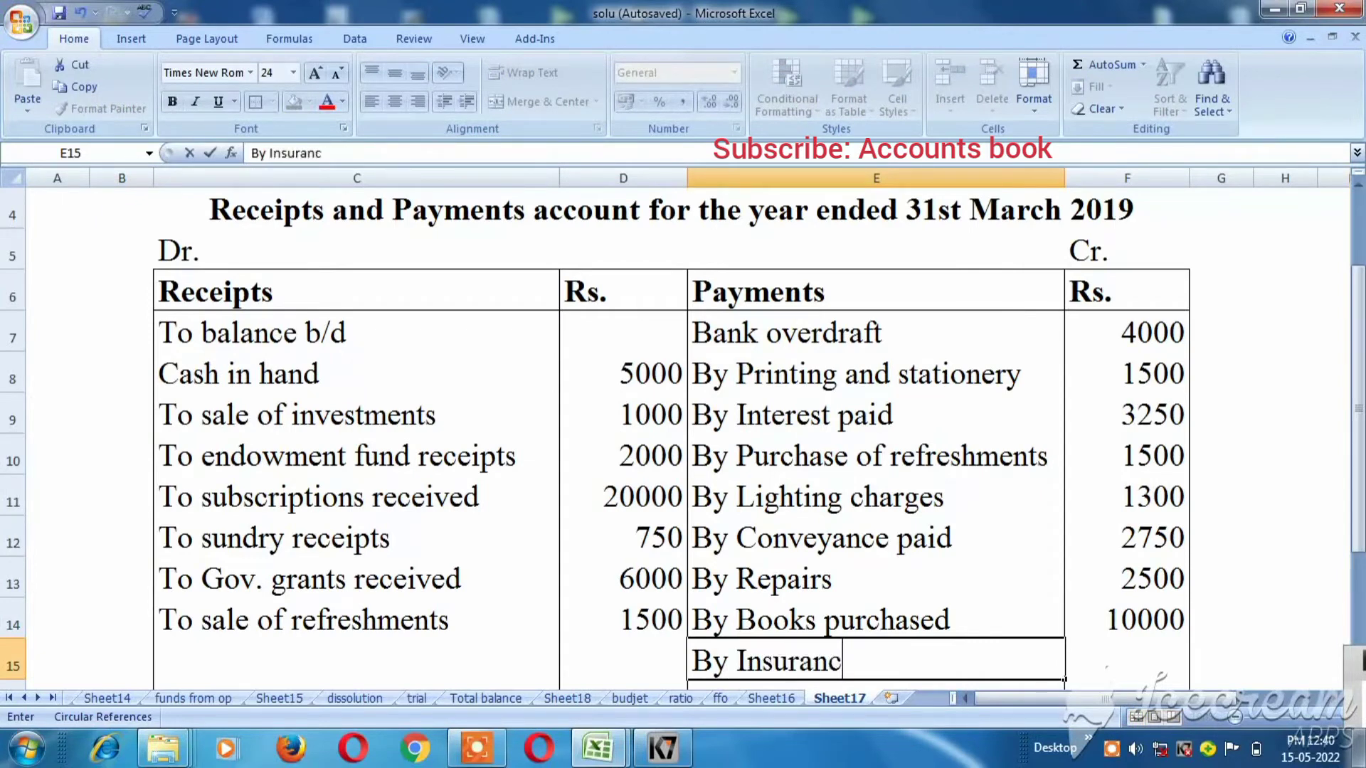
{"action": "type", "text": "e premium paid"}
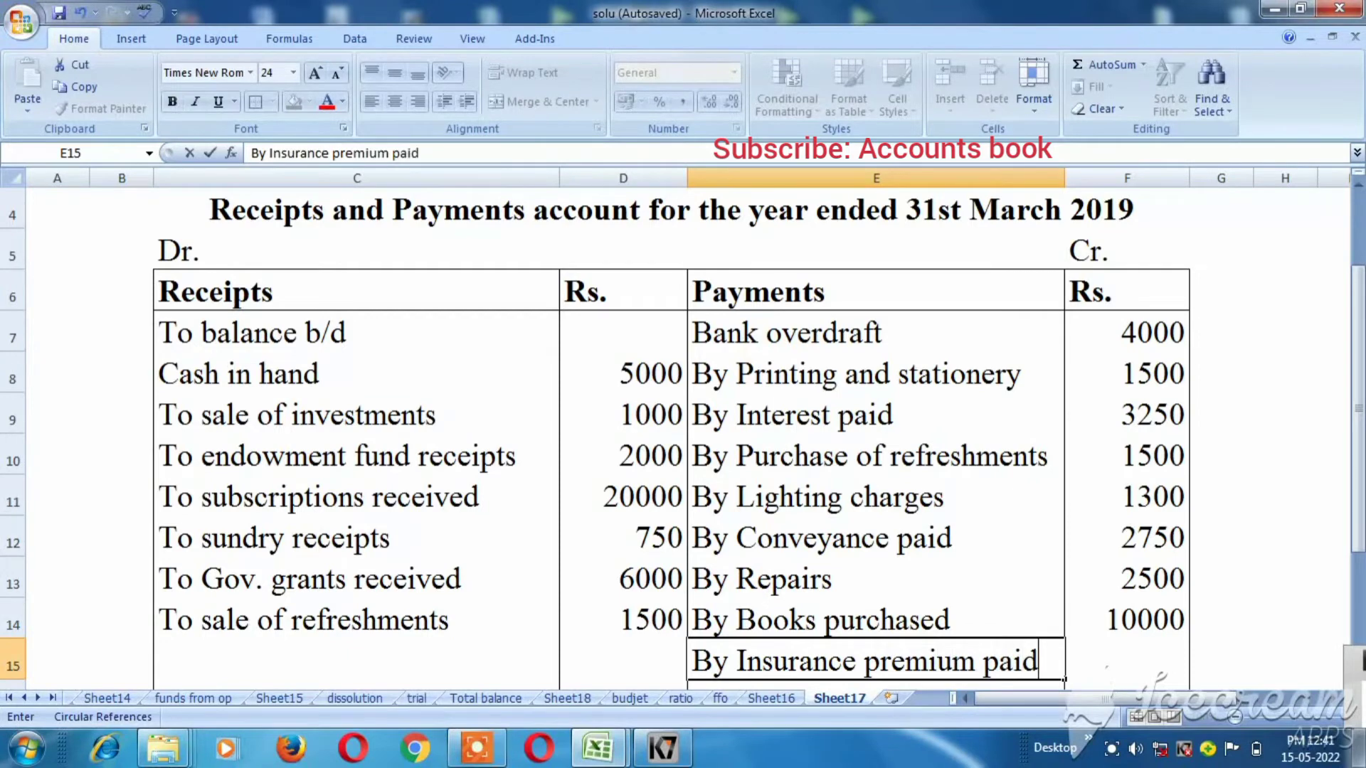
{"action": "key", "text": "Tab"}
Step: Check the insurance premium amount in the problem sheet and enter 4000 in F15 of the solution
{"action": "key", "text": "alt+Tab"}
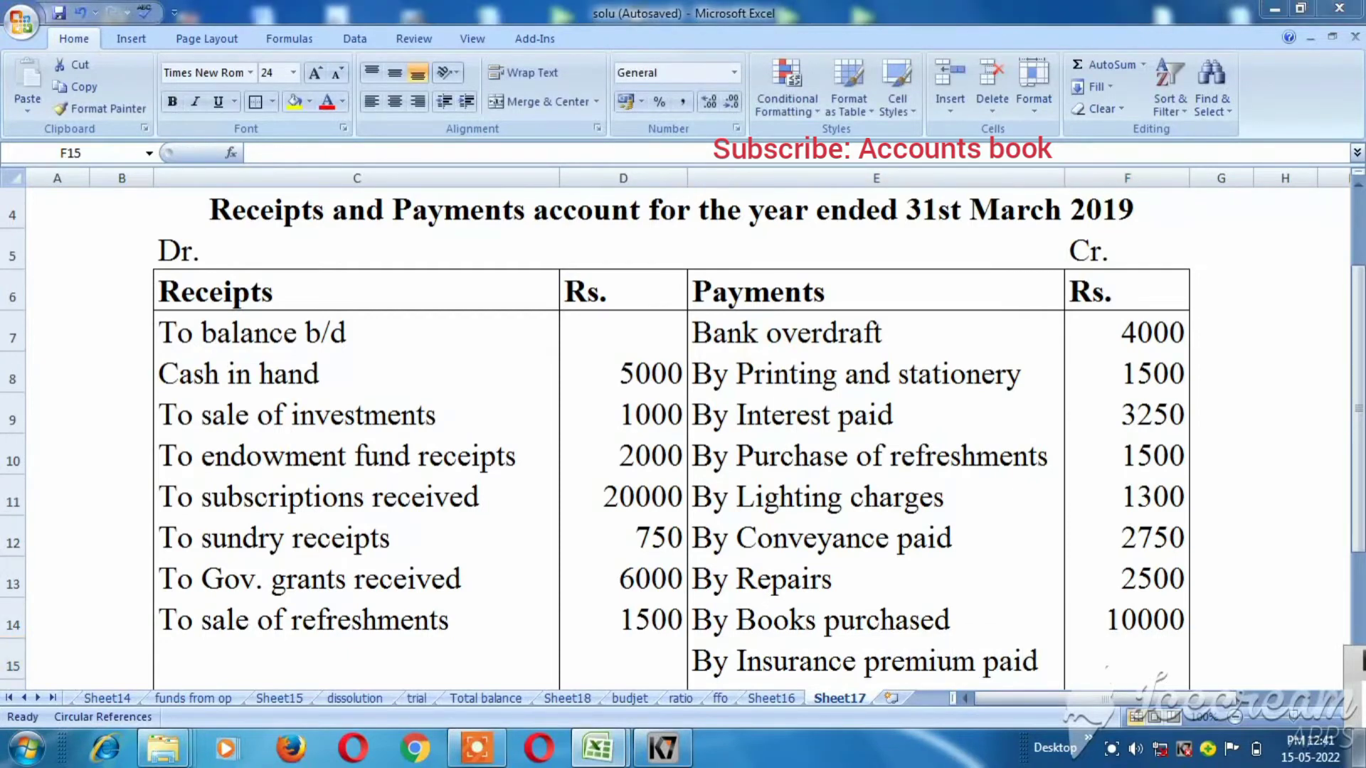
{"action": "key", "text": "ctrl+Tab"}
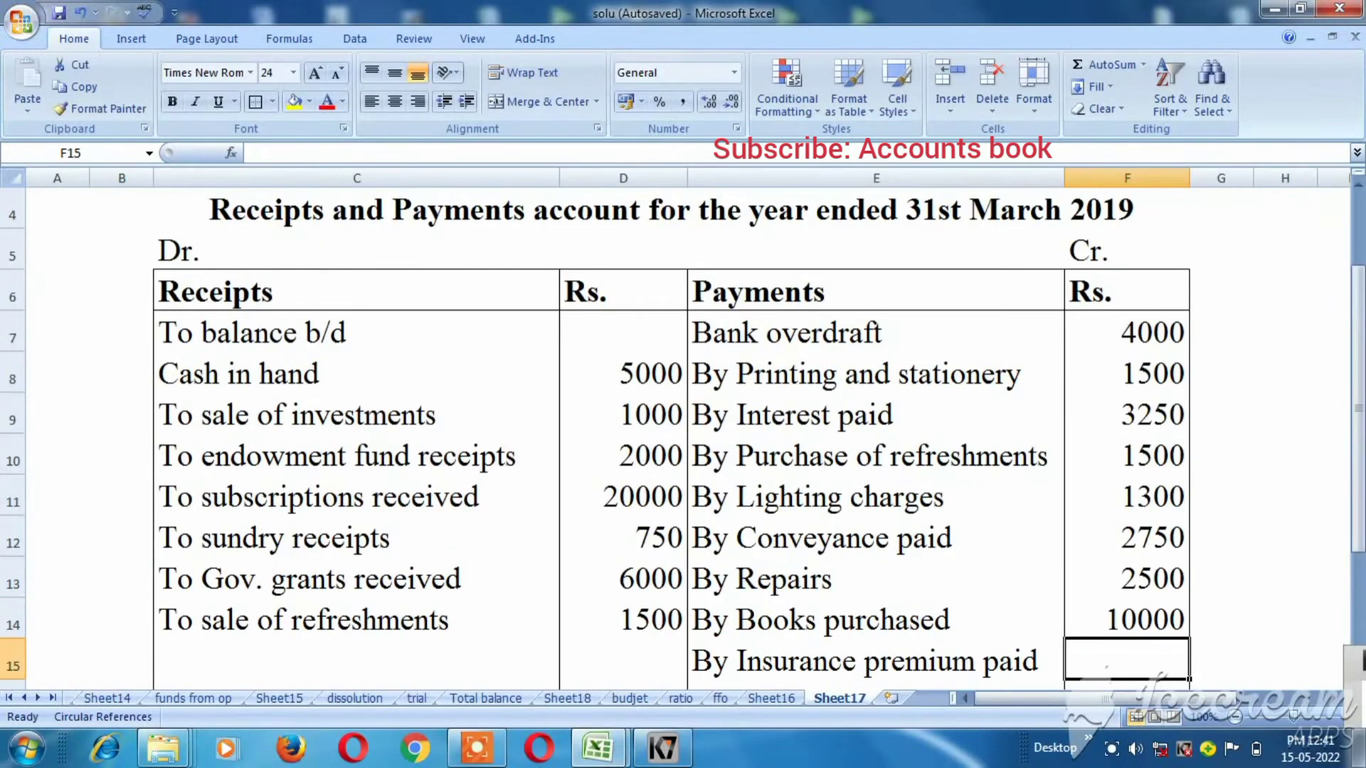
{"action": "type", "text": "4000"}
{"action": "key", "text": "Return"}
{"action": "key", "text": "Return"}
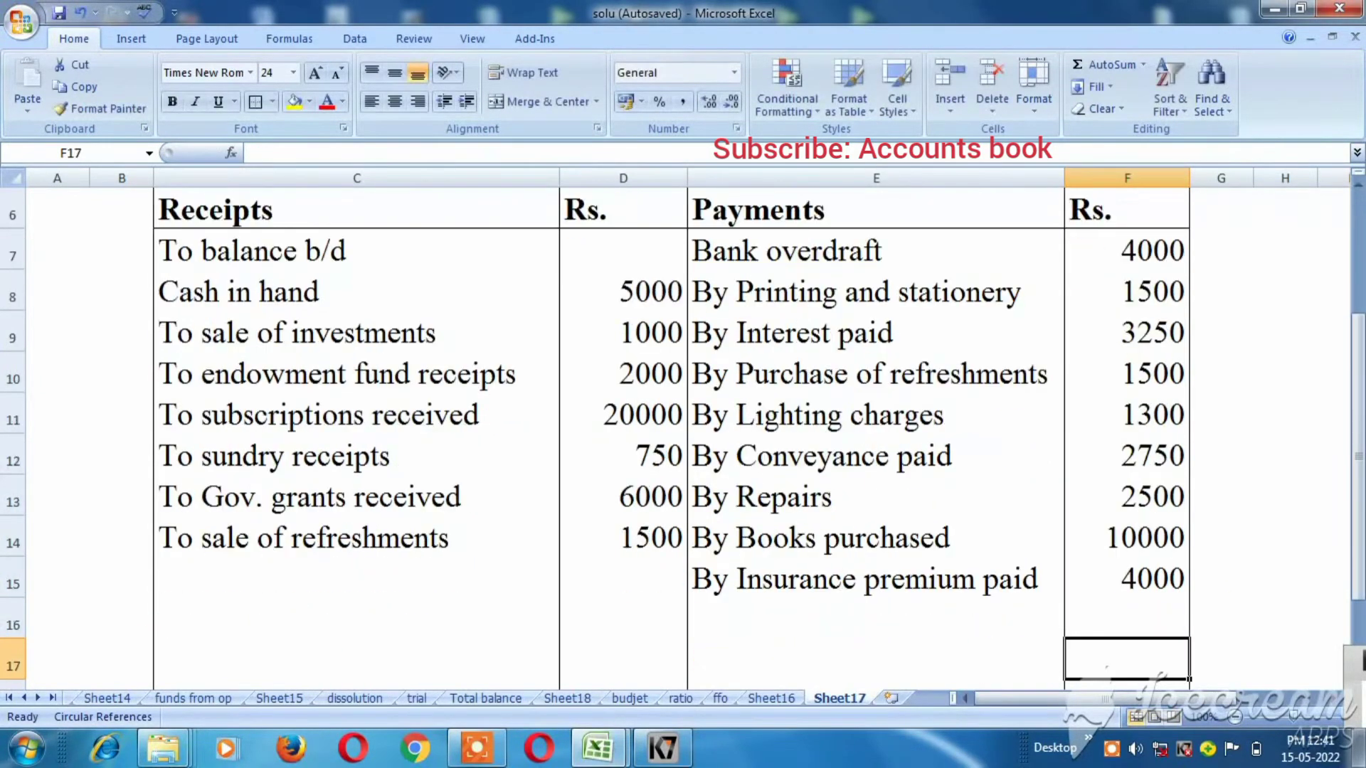
Step: Check the remaining particulars in the problem sheet and enter "By Balance c/d" in E16 of the solution
{"action": "left_click", "coordinate": [874, 617]}
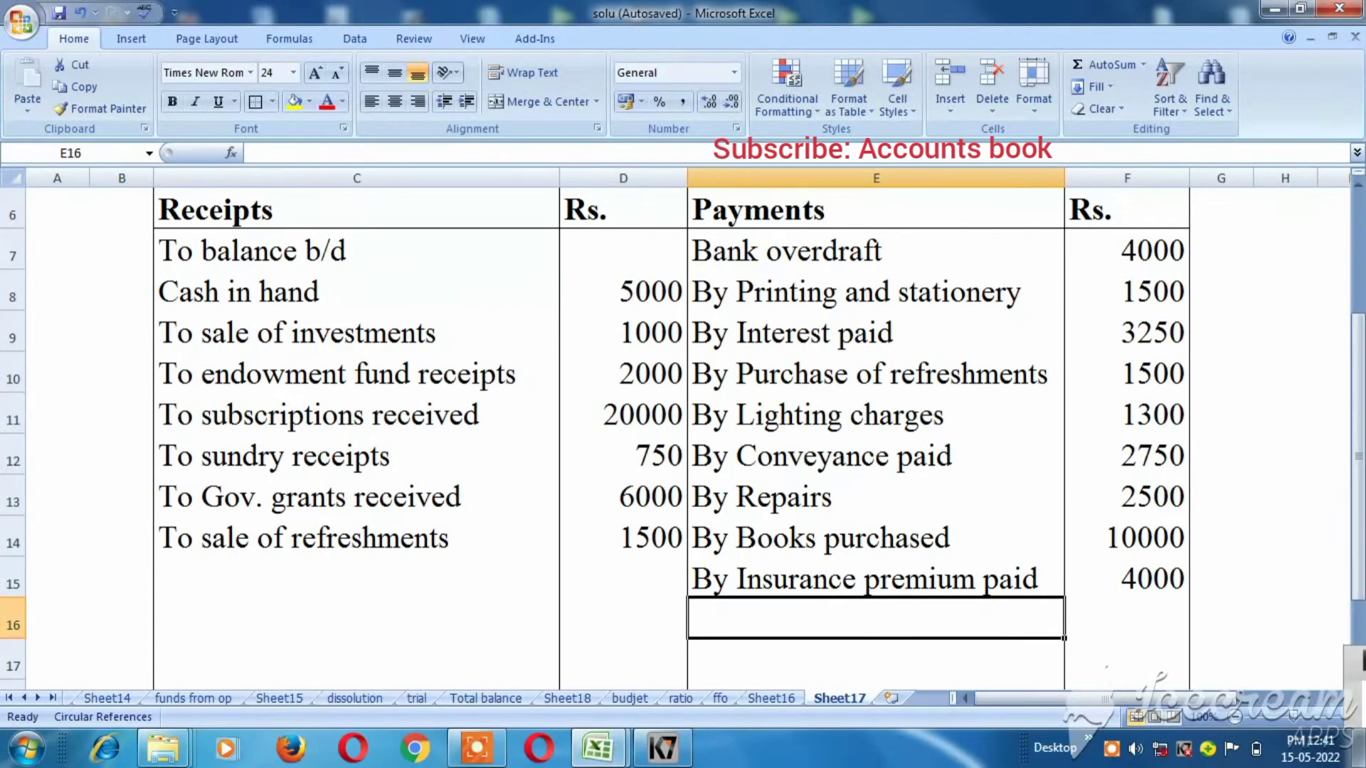
{"action": "key", "text": "ctrl+Tab"}
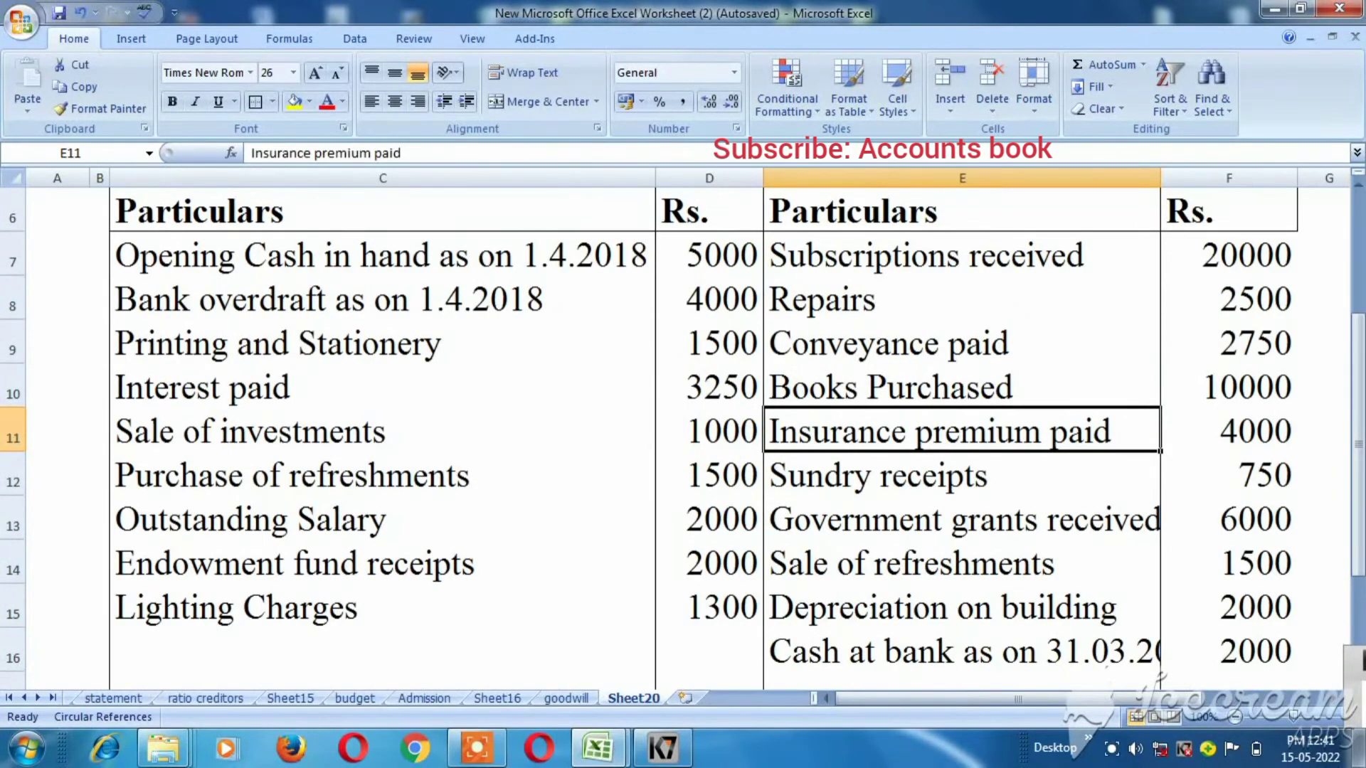
{"action": "key", "text": "ctrl+Tab"}
{"action": "type", "text": "By Balance c/d"}
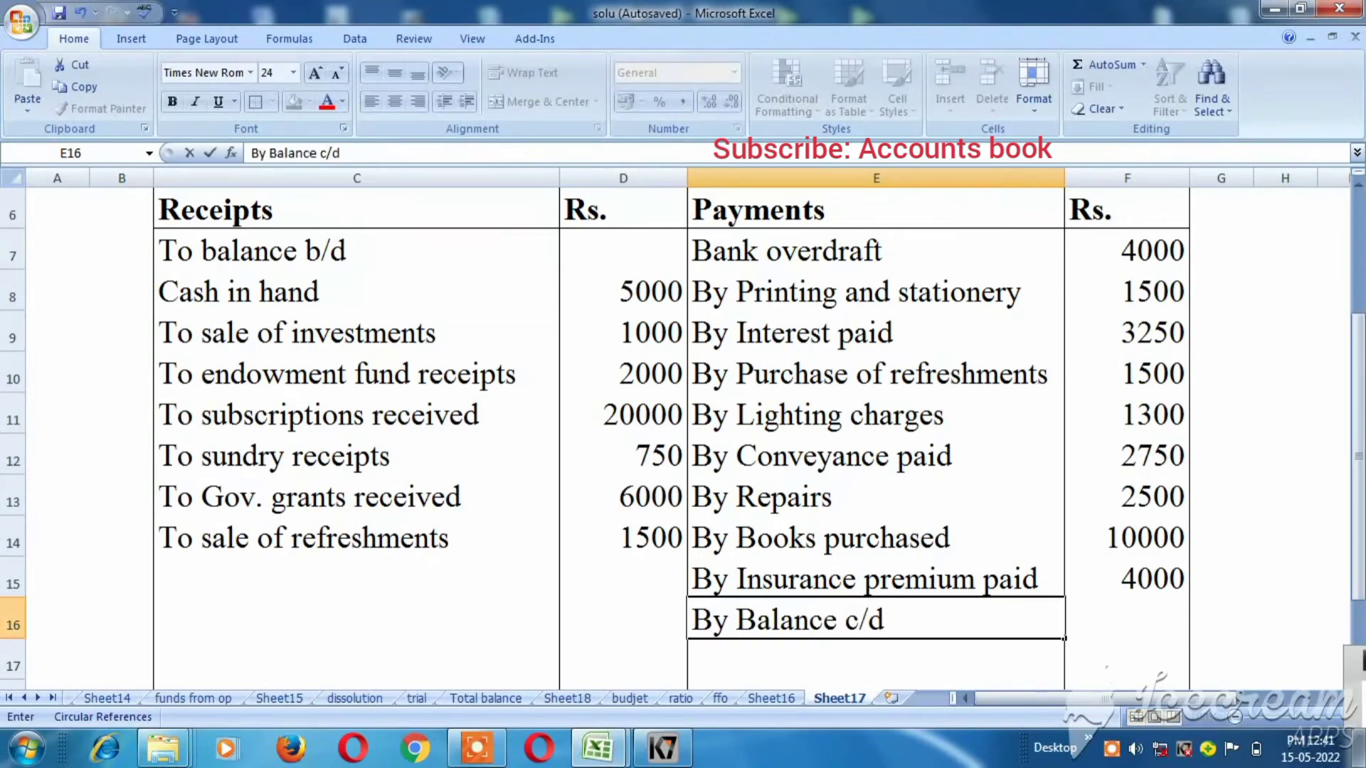
{"action": "key", "text": "Return"}
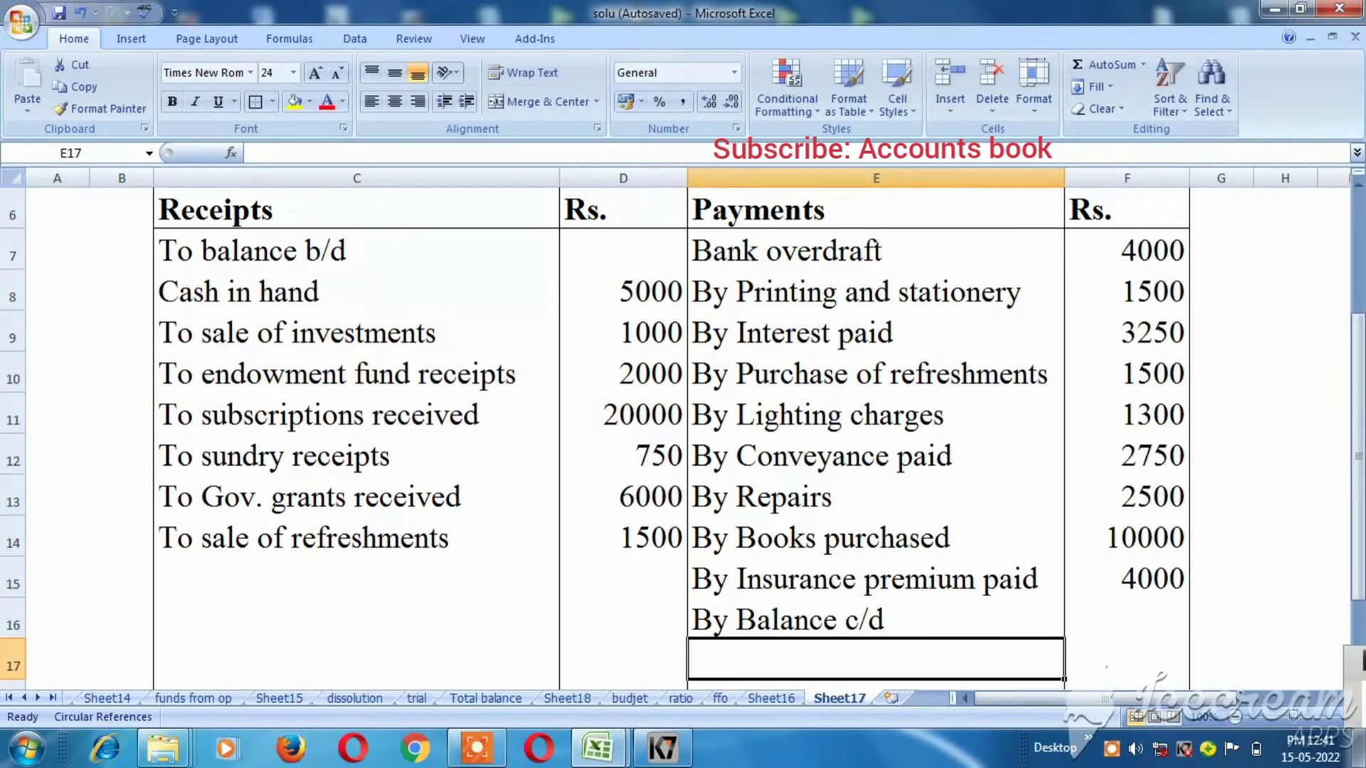
Step: Enter "Cash at bank" in E17 under the closing balance, with 2000 in F17
{"action": "type", "text": "Cash"}
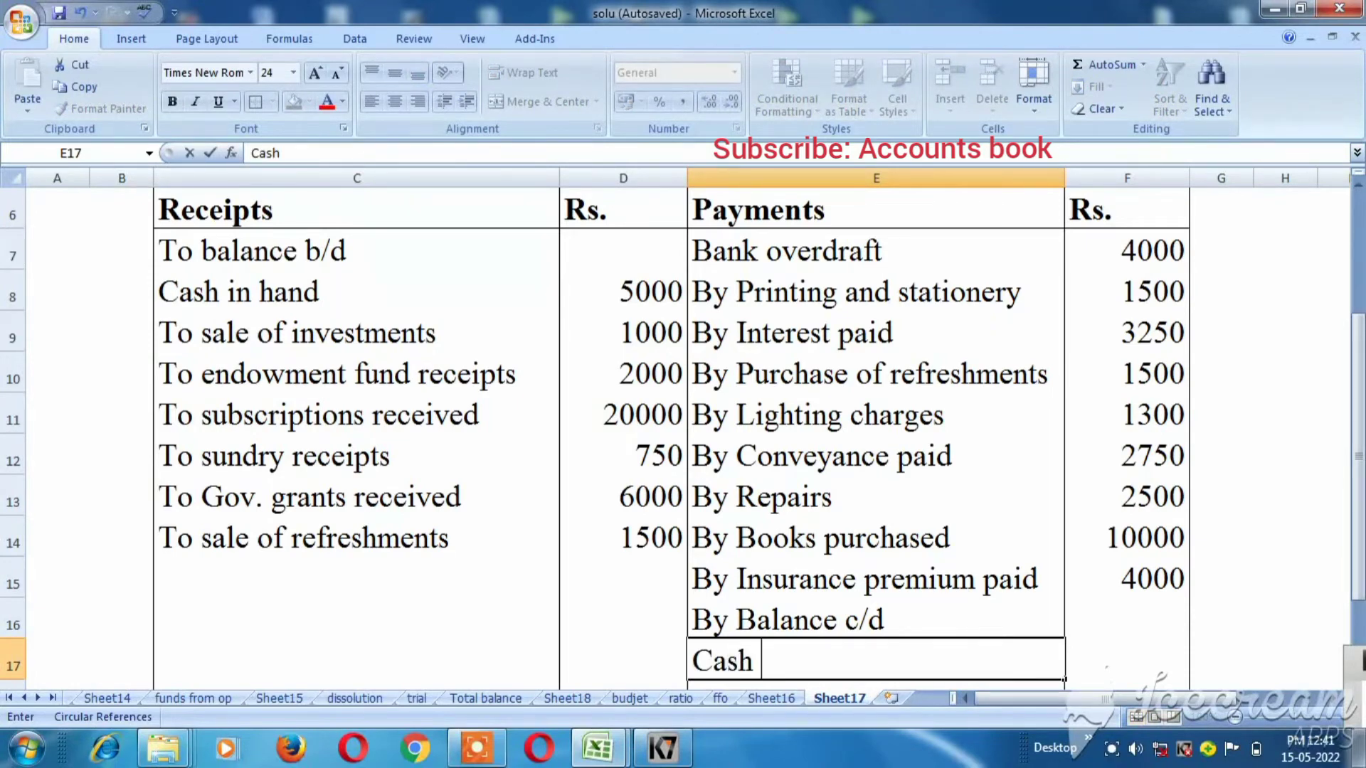
{"action": "type", "text": " at bank"}
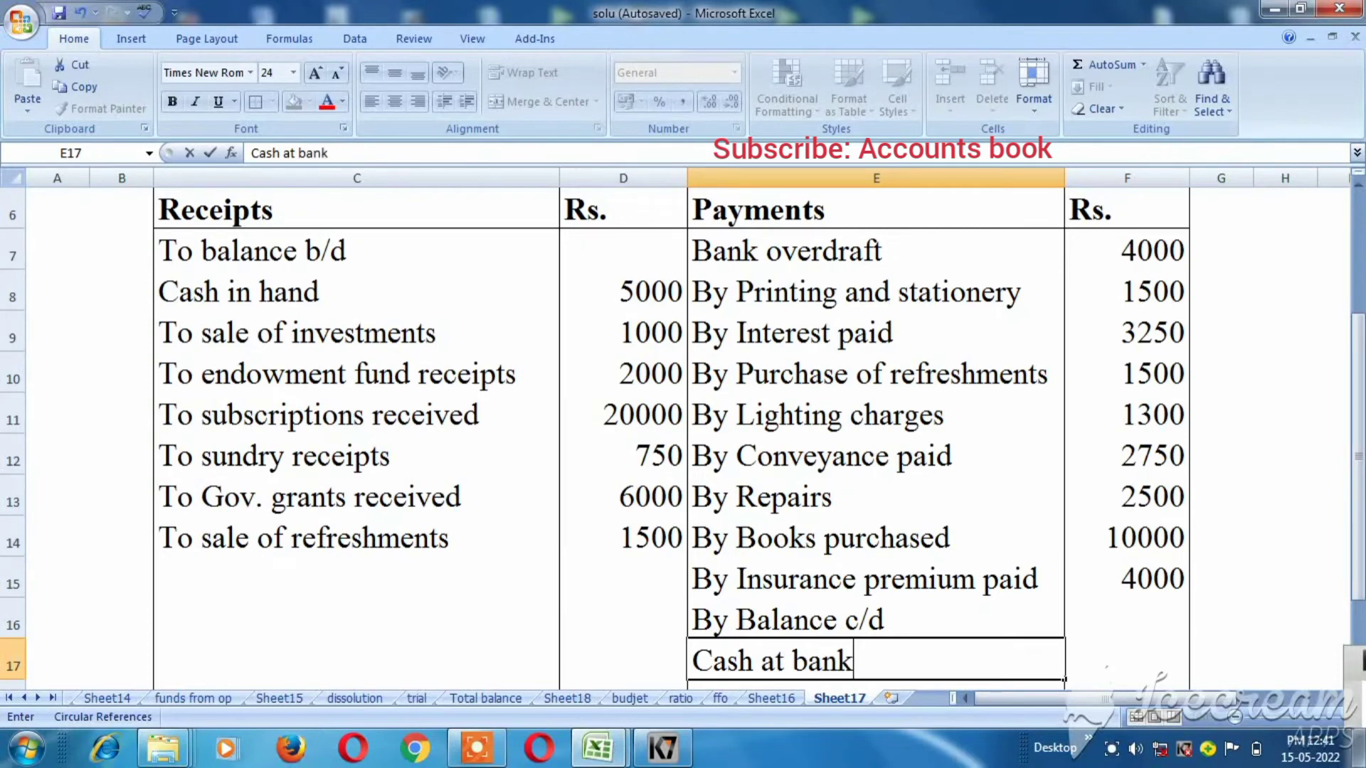
{"action": "key", "text": "Tab"}
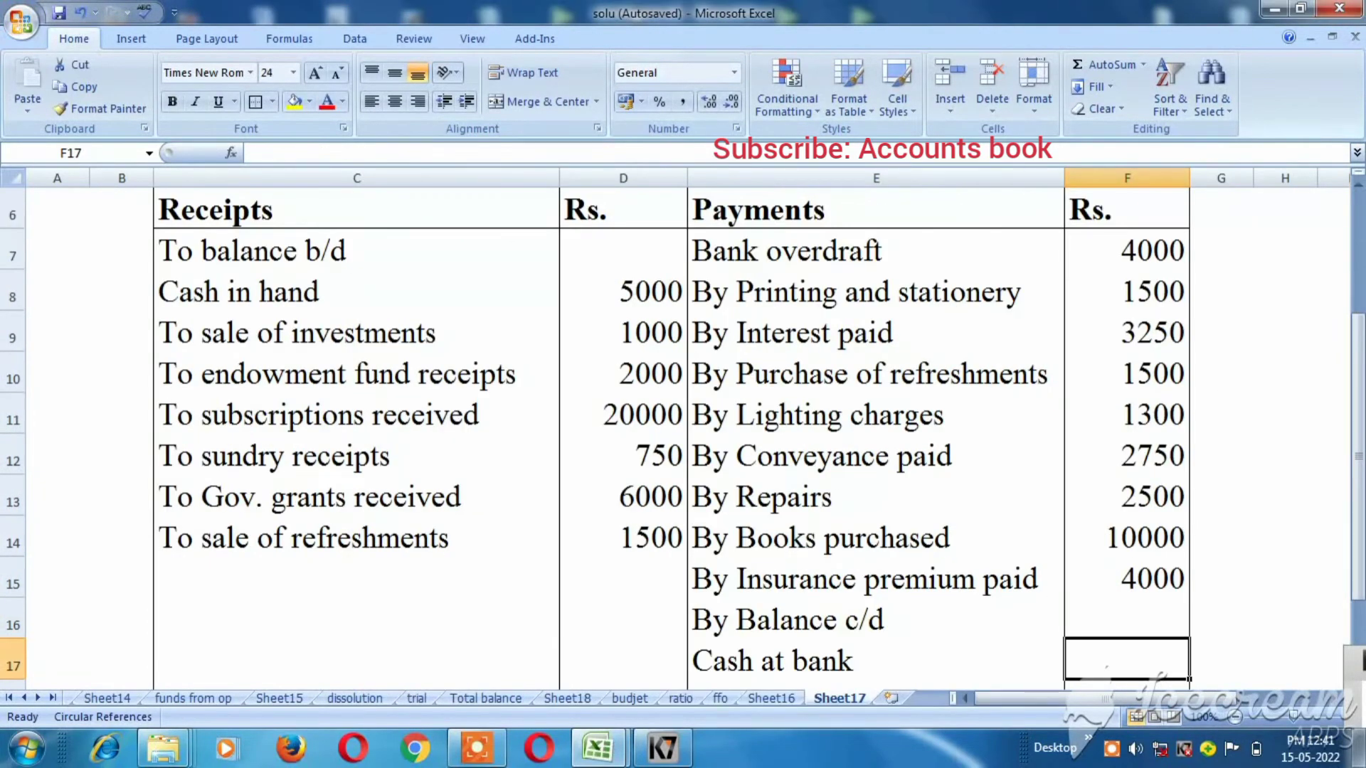
{"action": "type", "text": "2000"}
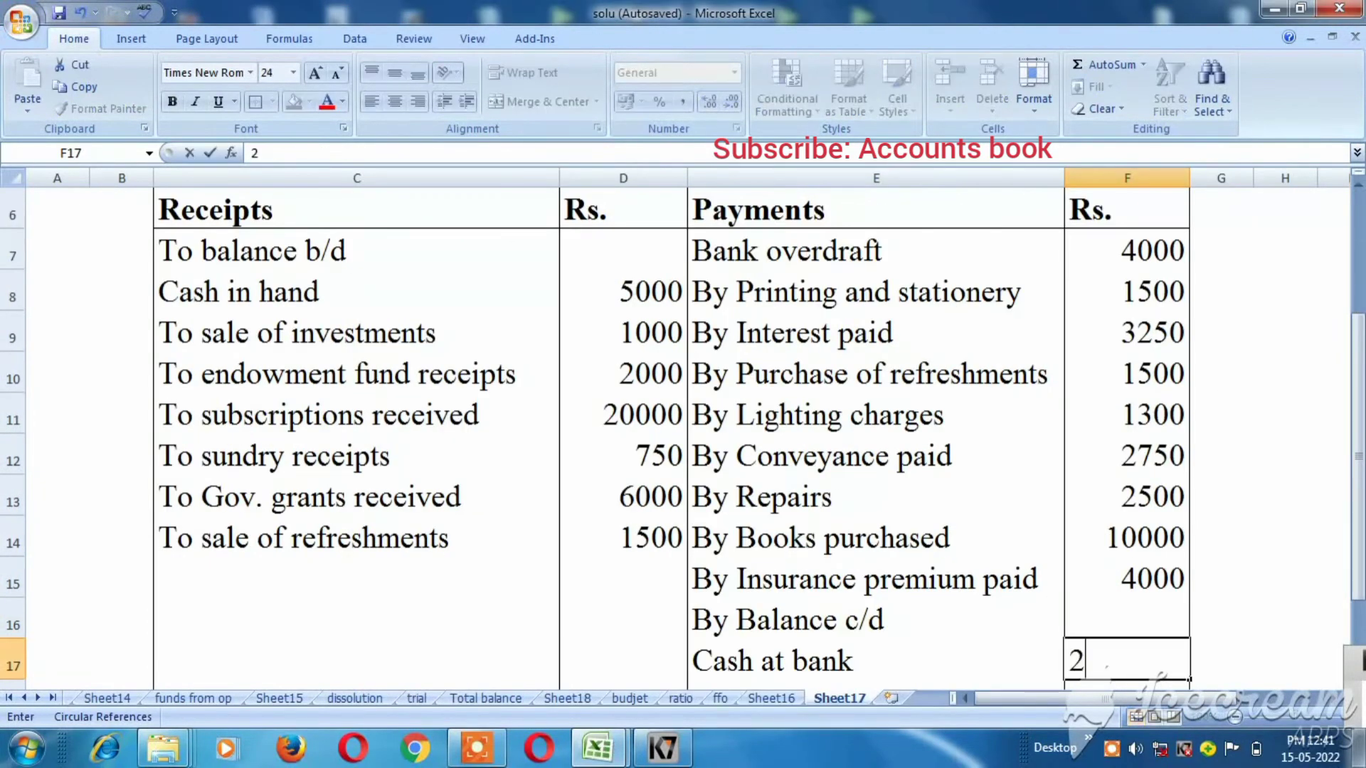
{"action": "key", "text": "Return"}
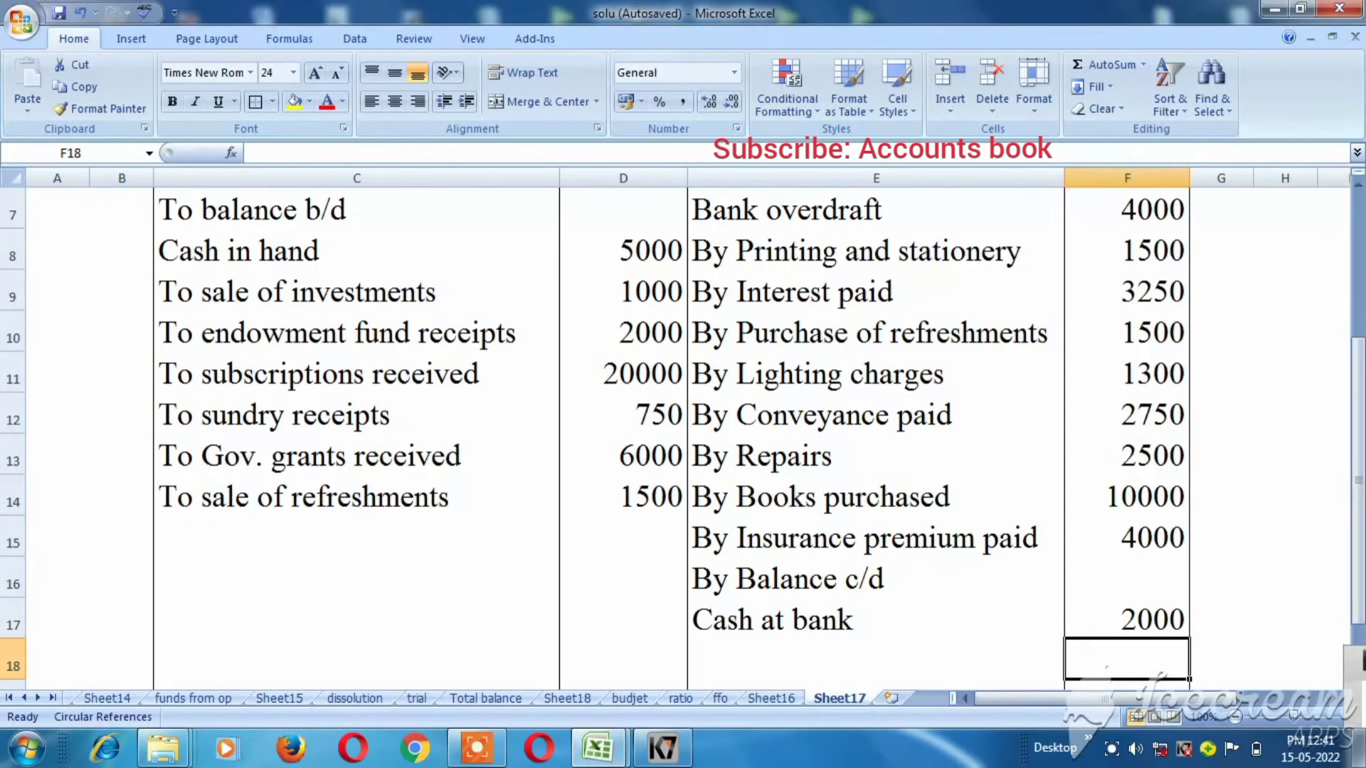
Step: Enter "Cash in hand" in E18, below the cash at bank entry
{"action": "left_click", "coordinate": [875, 660]}
{"action": "type", "text": "Cas"}
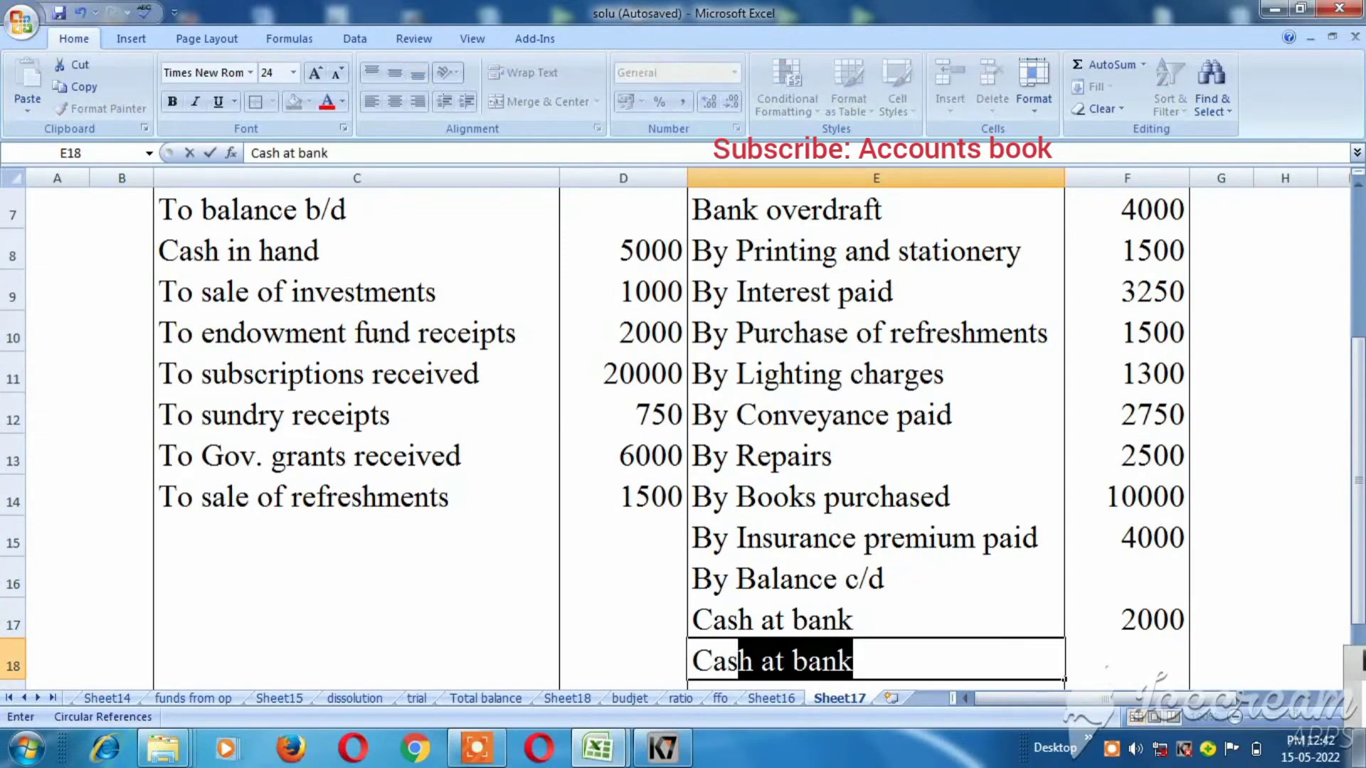
{"action": "type", "text": "h in h"}
{"action": "type", "text": "and"}
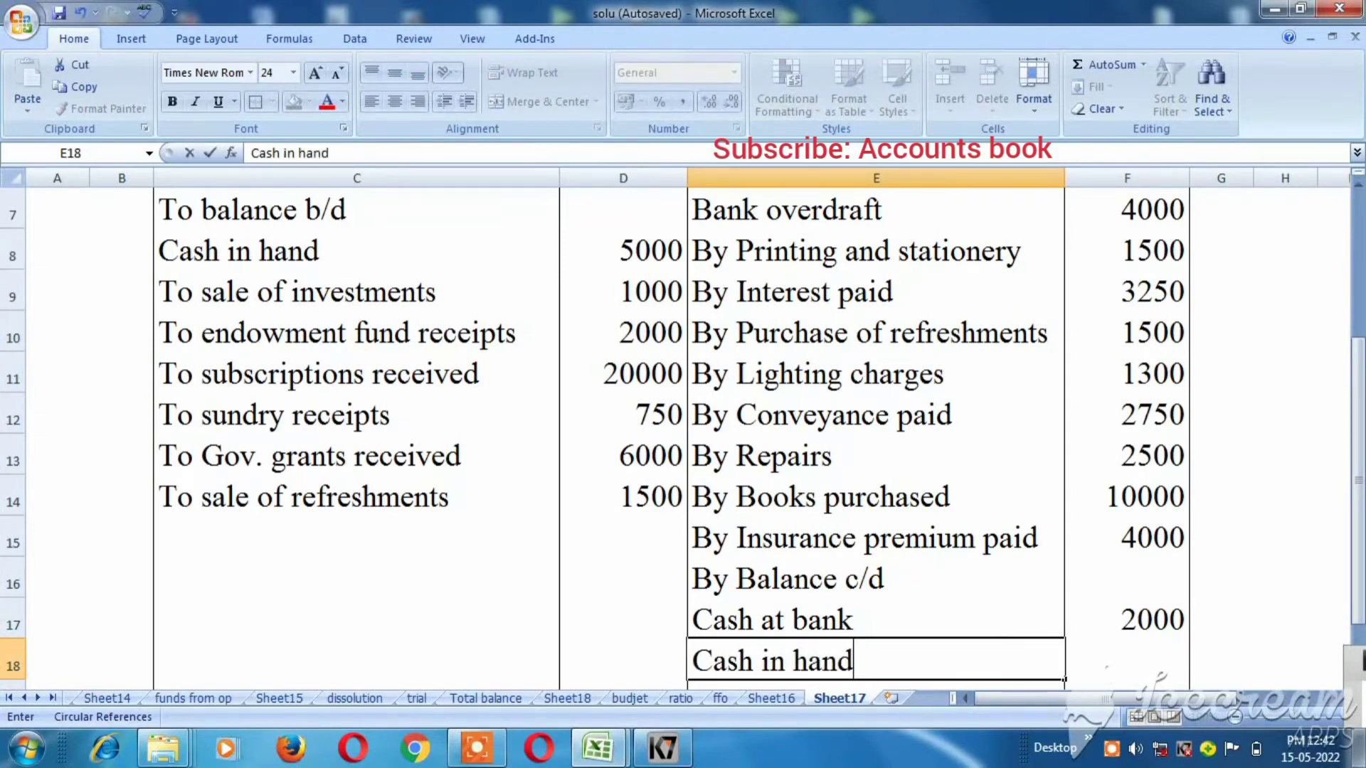
{"action": "key", "text": "Return"}
Step: Total the receipts amounts in D19 with an AutoSum over D7:D18
{"action": "left_click", "coordinate": [622, 658]}
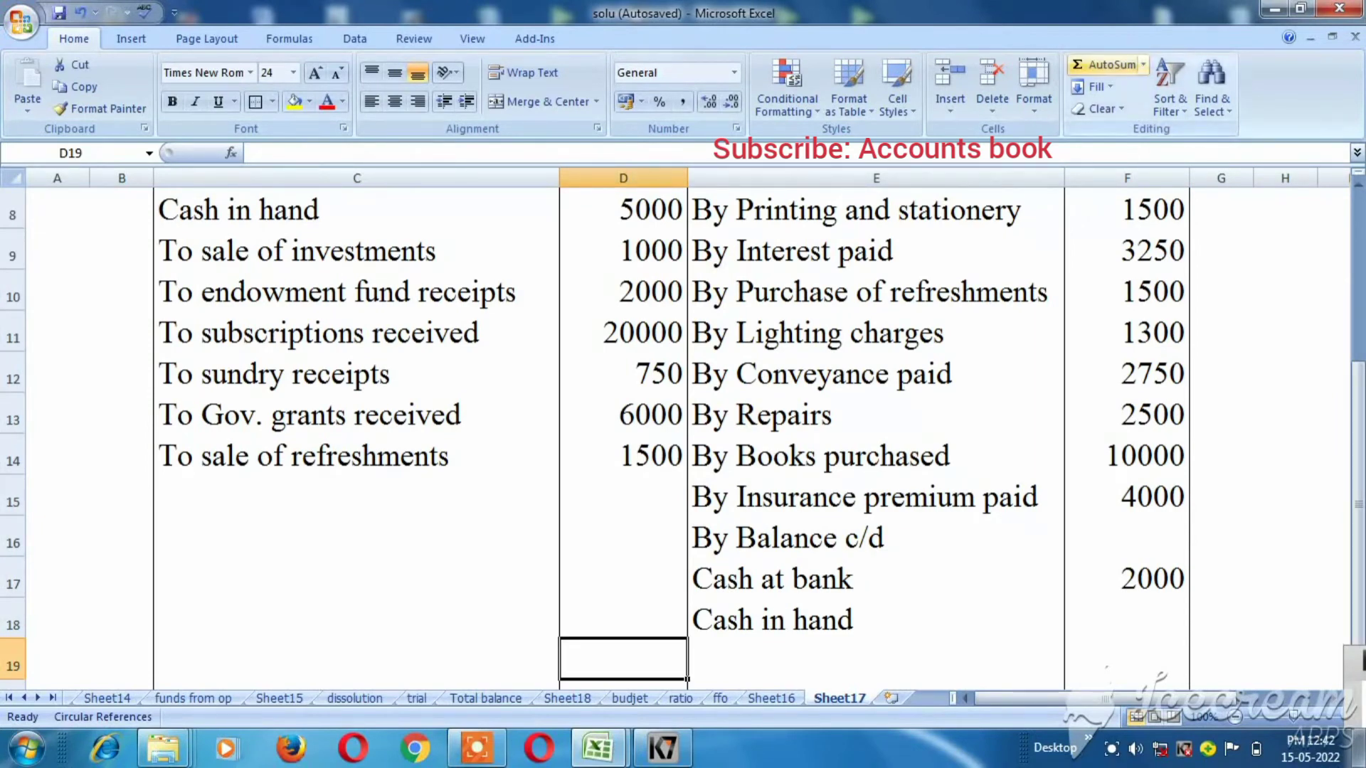
{"action": "left_click", "coordinate": [1109, 64]}
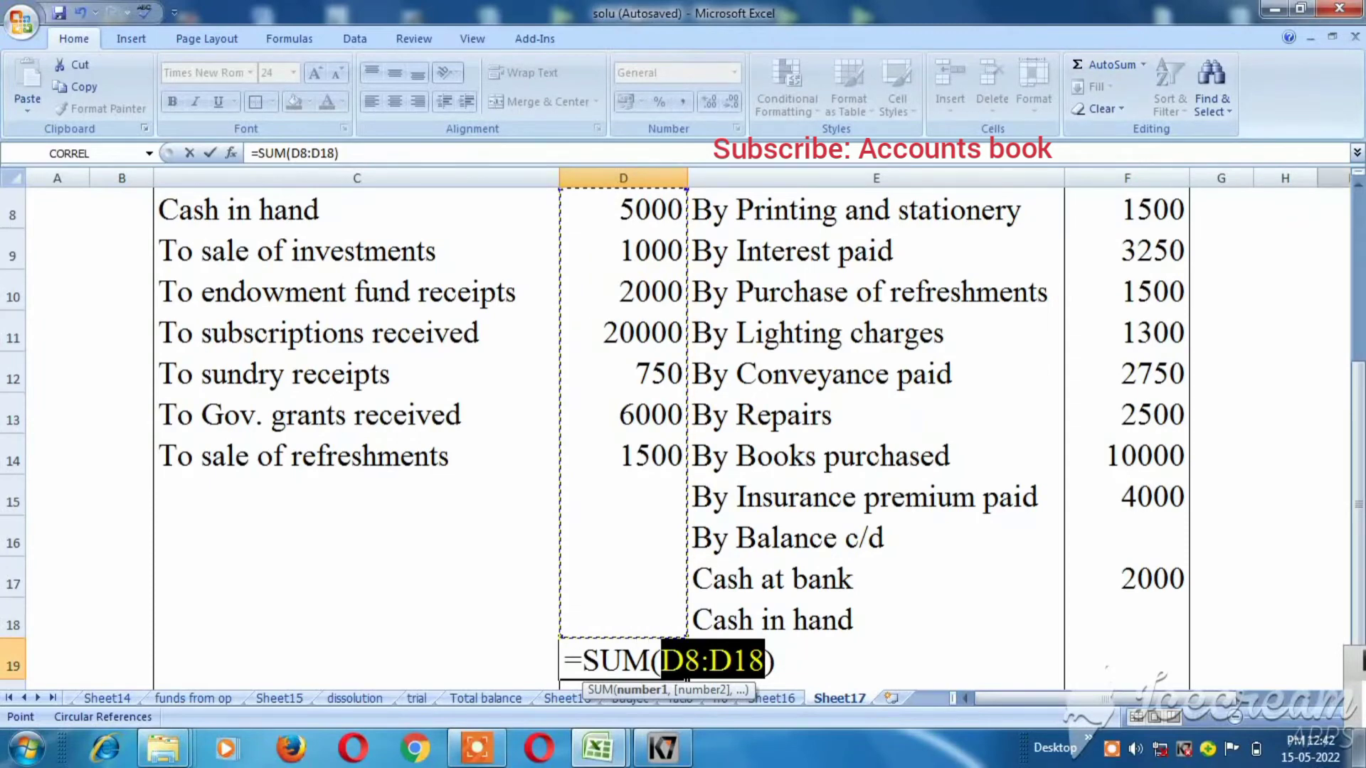
{"action": "left_click", "coordinate": [1356, 185]}
{"action": "left_click", "coordinate": [1357, 184]}
{"action": "left_click", "coordinate": [1357, 184]}
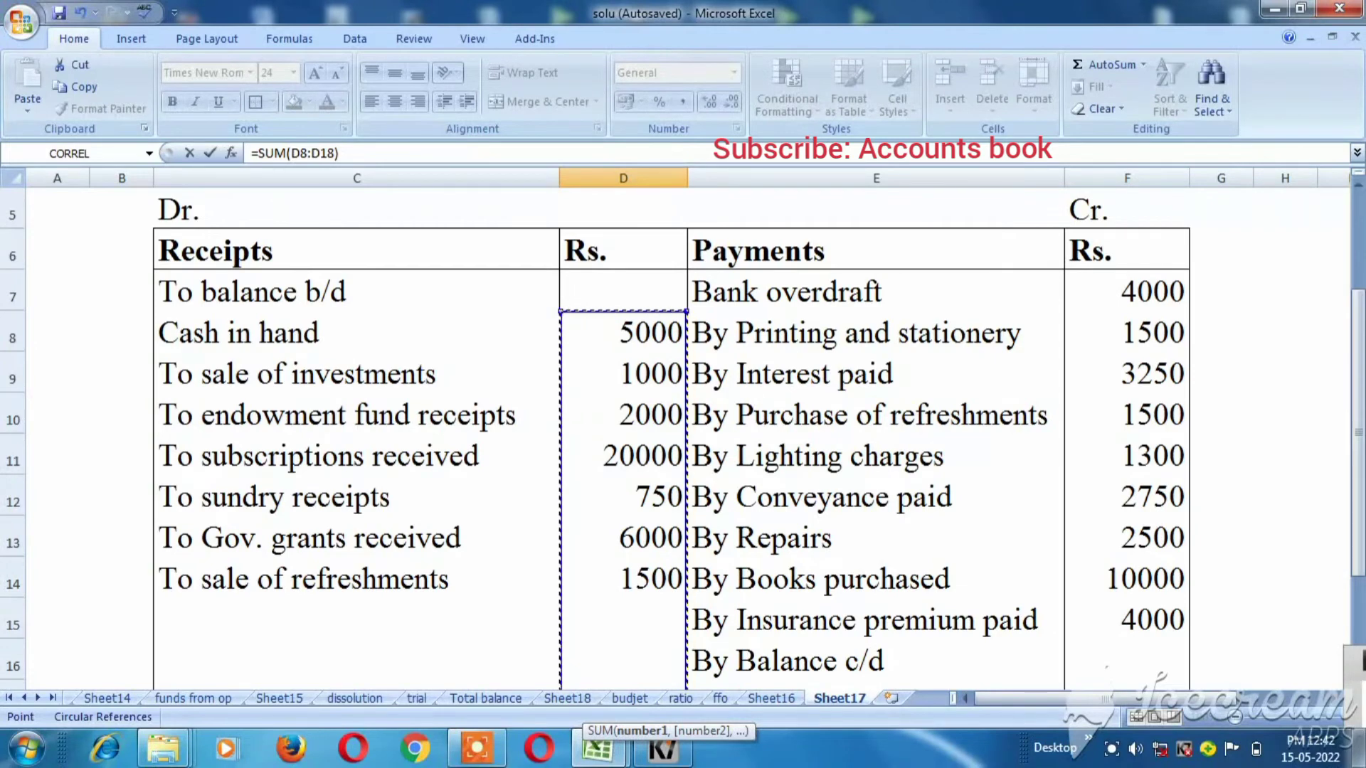
{"action": "left_click_drag", "start_coordinate": [685, 310], "coordinate": [686, 271]}
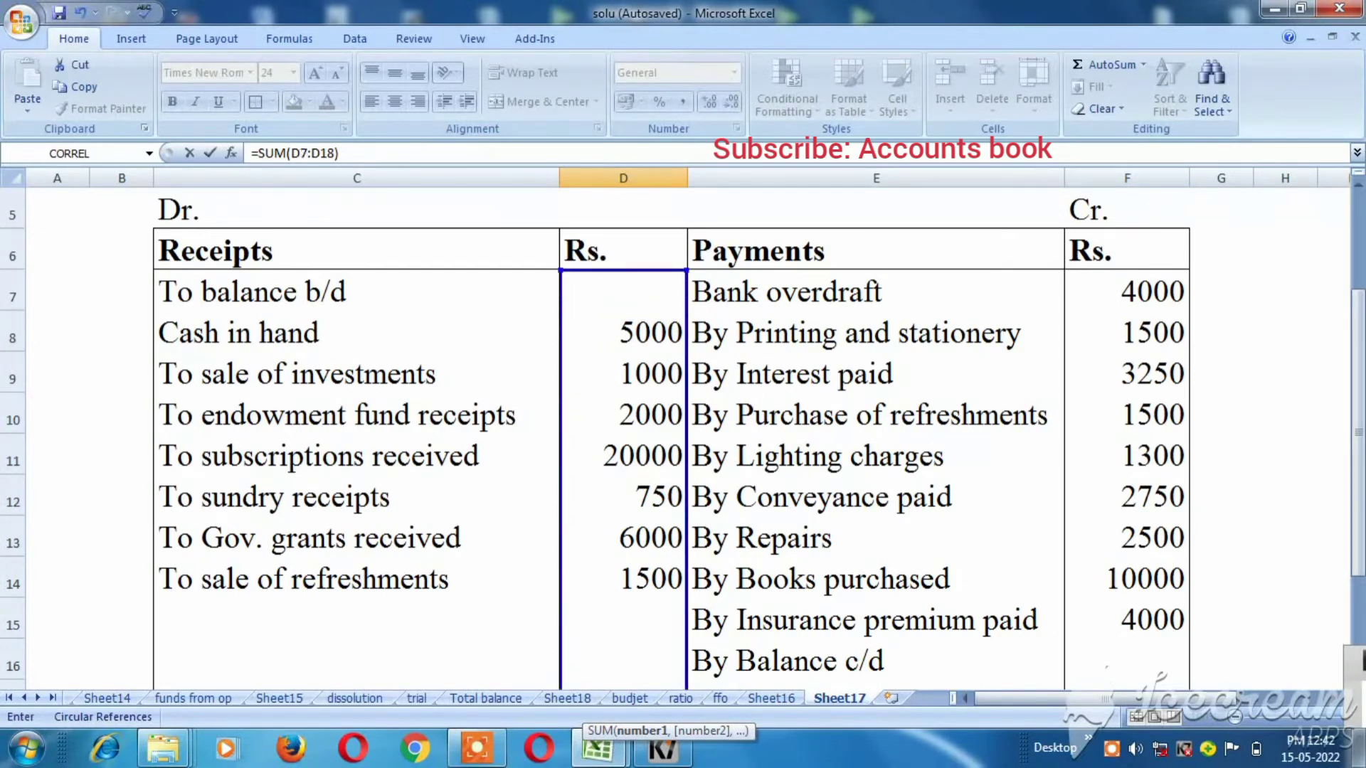
{"action": "key", "text": "Return"}
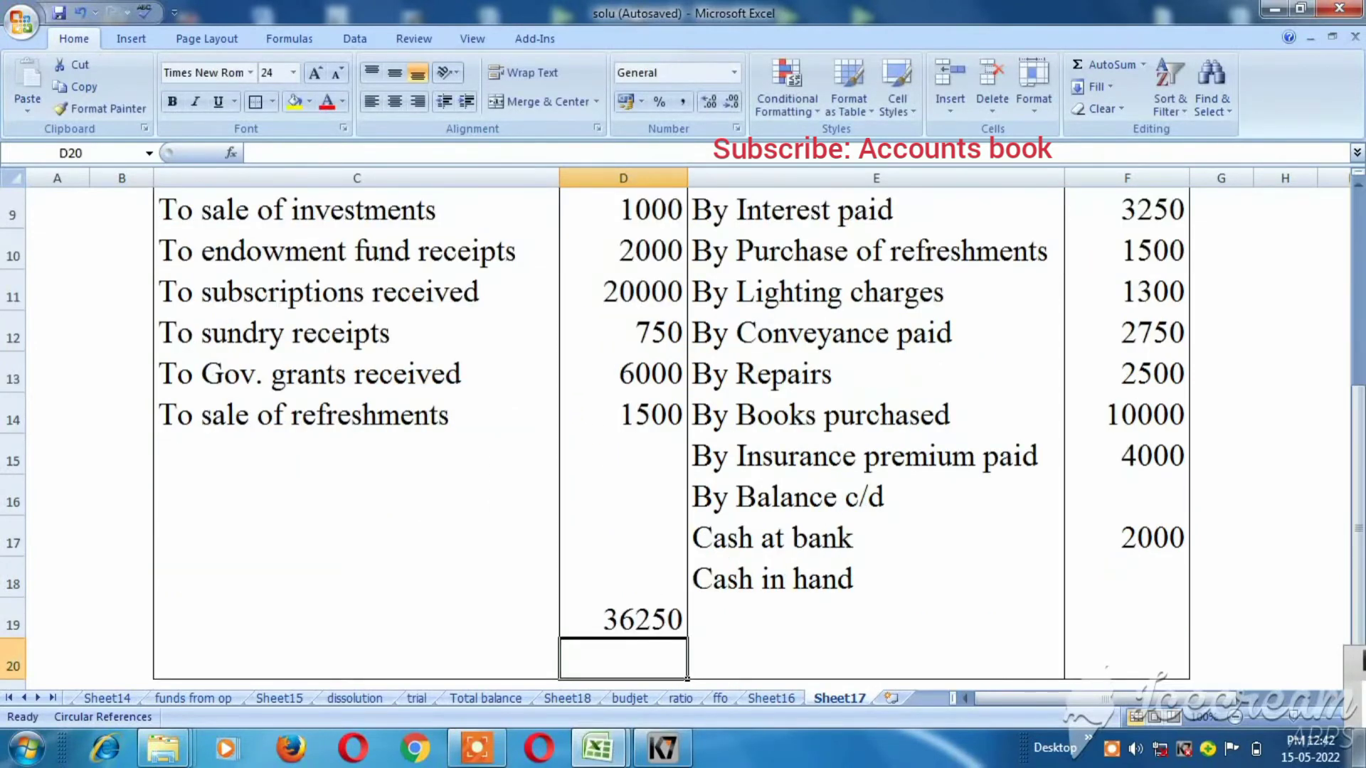
Step: Put a border around the receipts total in D19
{"action": "left_click", "coordinate": [623, 619]}
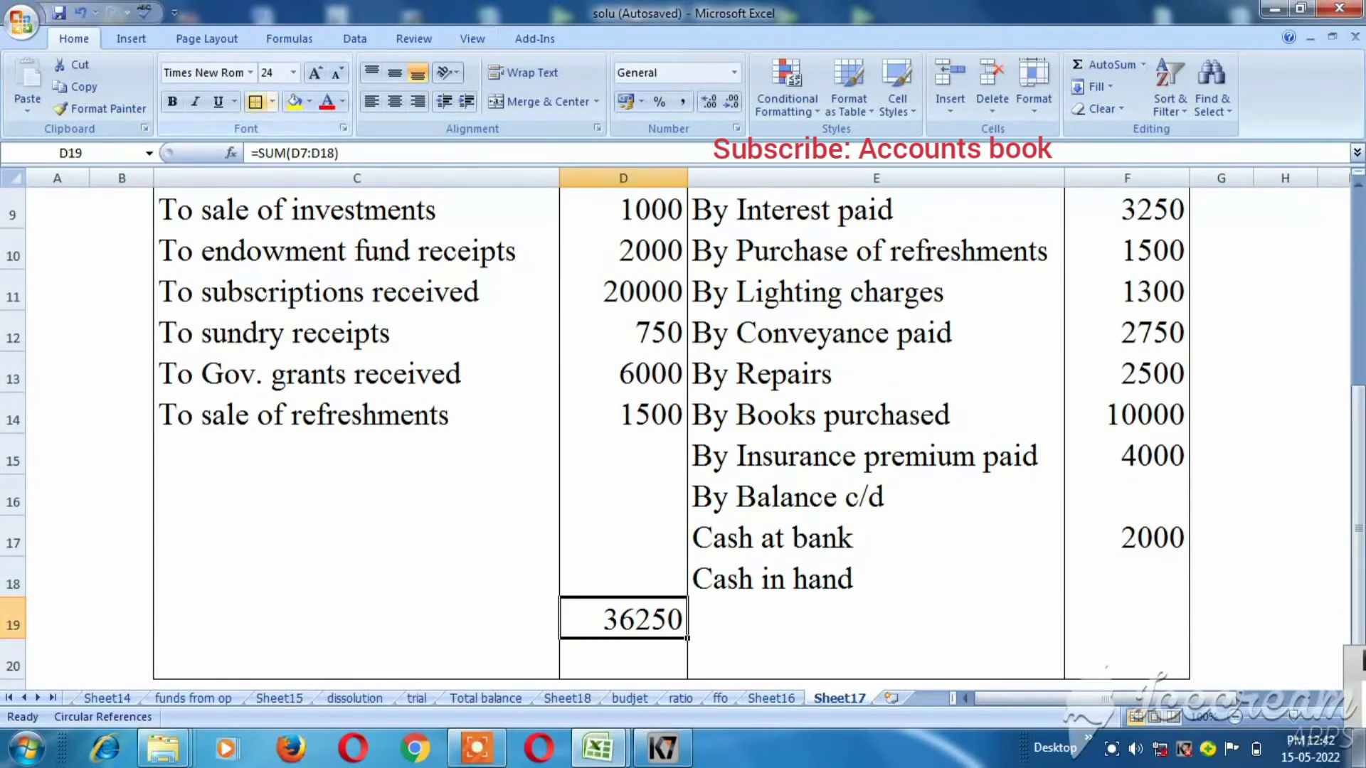
Step: Select the payments amounts F7:F17 and read their sum
{"action": "key", "text": "Right"}
{"action": "key", "text": "Right"}
{"action": "key", "text": "Up"}
{"action": "key", "text": "Up"}
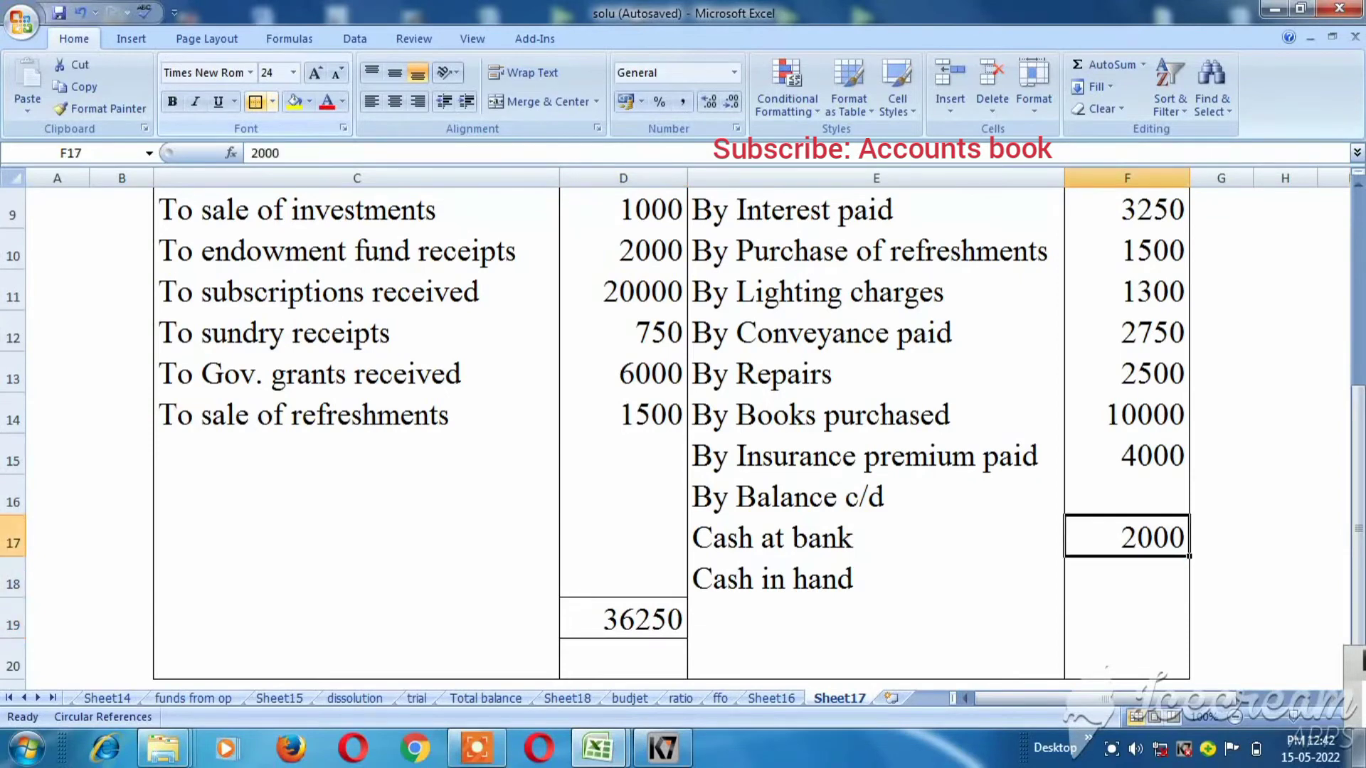
{"action": "key", "text": "Up"}
{"action": "key", "text": "Up"}
{"action": "key", "text": "Up"}
{"action": "key", "text": "Up"}
{"action": "key", "text": "Up"}
{"action": "key", "text": "Up"}
{"action": "key", "text": "Up"}
{"action": "key", "text": "Up"}
{"action": "key", "text": "Up"}
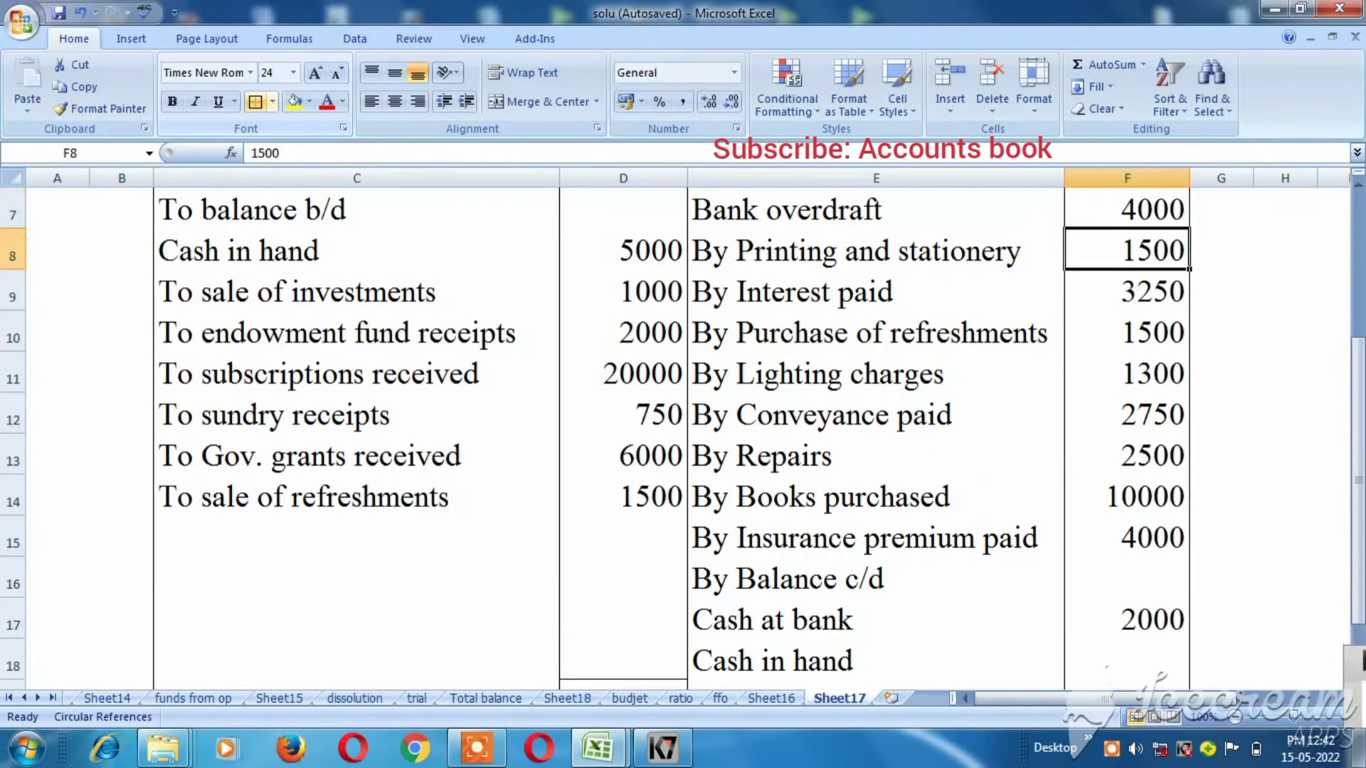
{"action": "key", "text": "Up"}
{"action": "key", "text": "Up"}
{"action": "key", "text": "Down"}
{"action": "key", "text": "shift+Down"}
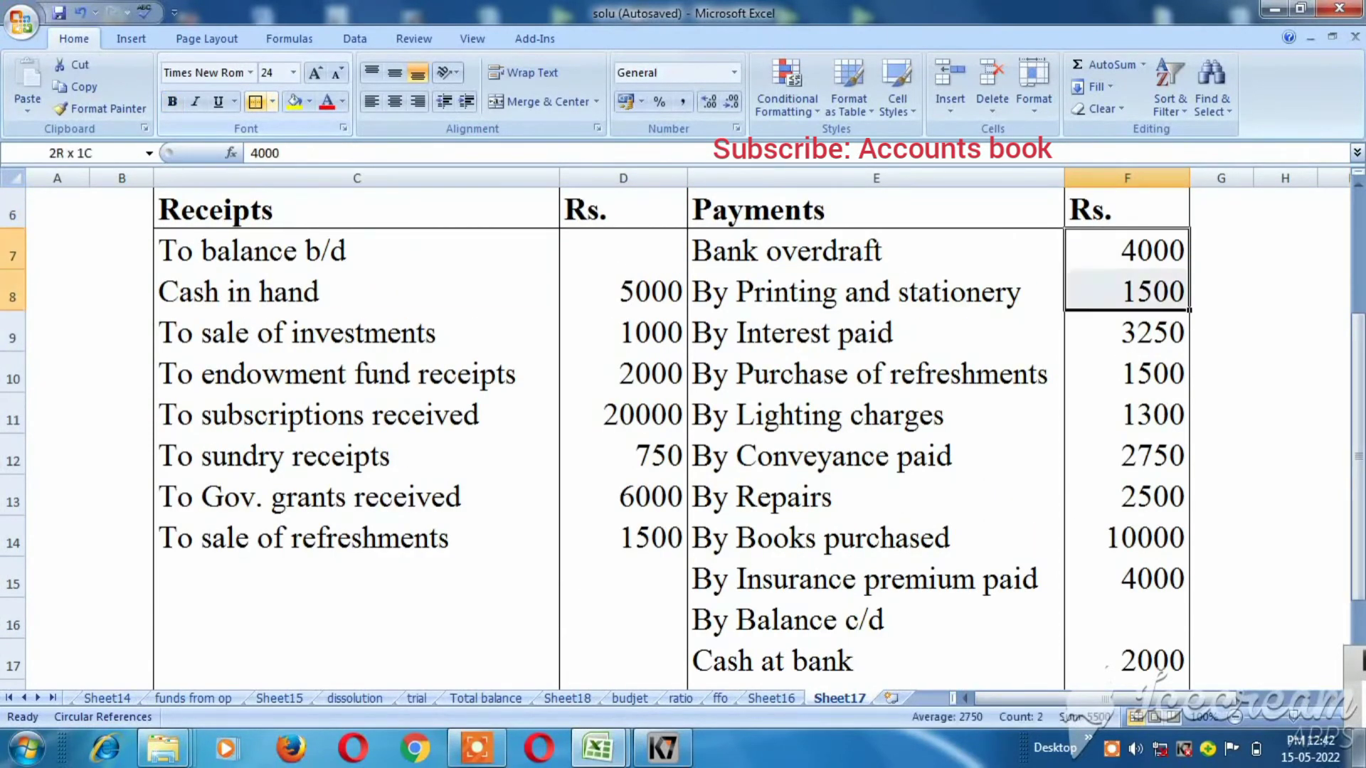
{"action": "key", "text": "shift+Down"}
{"action": "key", "text": "shift+Down"}
{"action": "key", "text": "shift+Down"}
{"action": "key", "text": "shift+Down"}
{"action": "key", "text": "shift+Down"}
{"action": "key", "text": "shift+Down"}
{"action": "key", "text": "shift+Down"}
{"action": "key", "text": "shift+Down"}
{"action": "key", "text": "shift+Down"}
{"action": "key", "text": "shift+Down"}
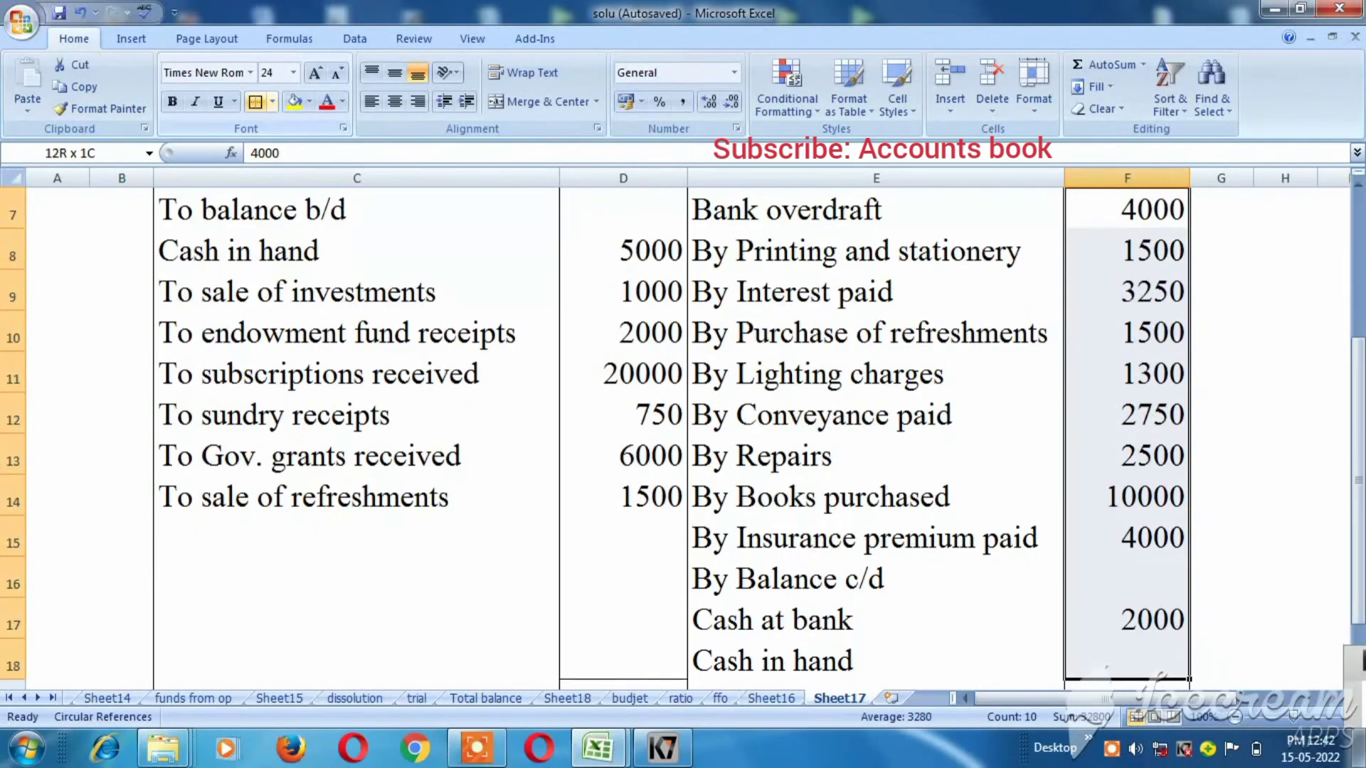
{"action": "key", "text": "shift+Up"}
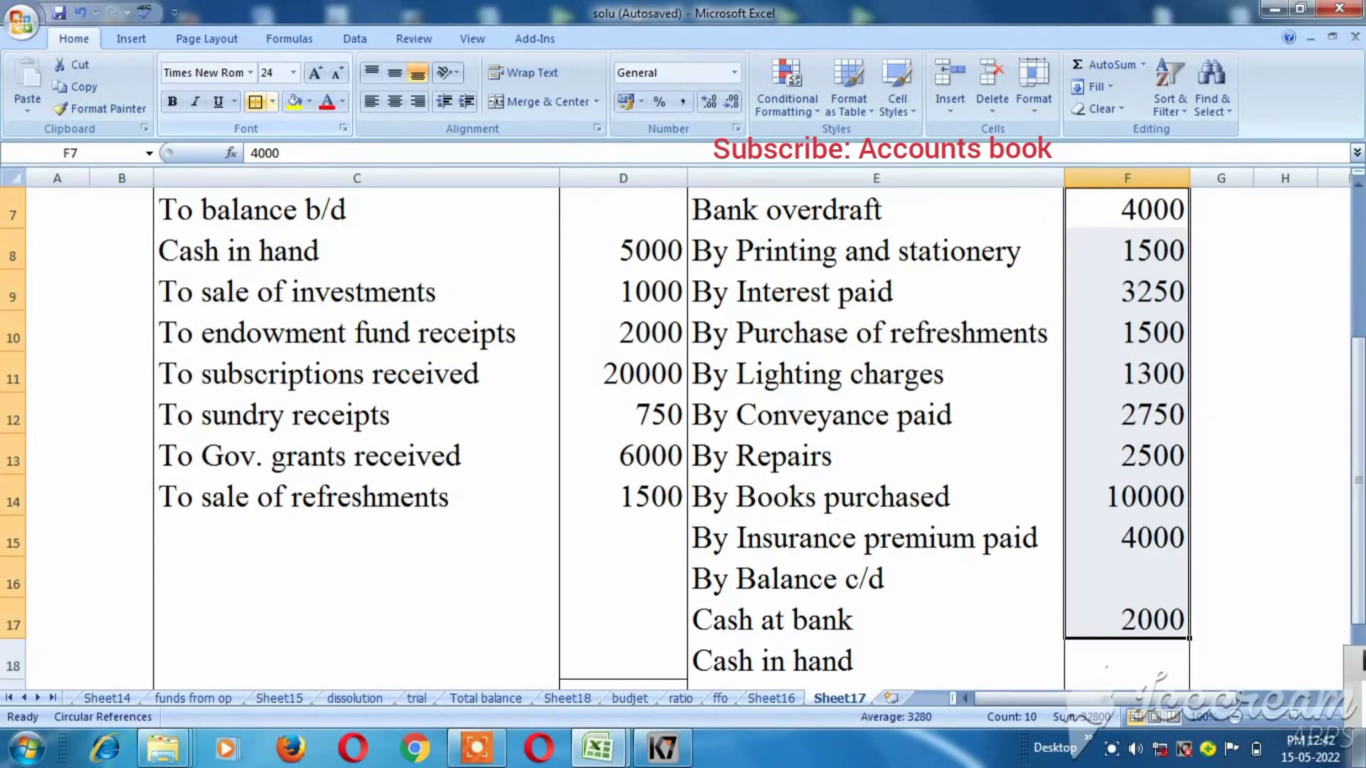
{"action": "left_click", "coordinate": [1220, 454]}
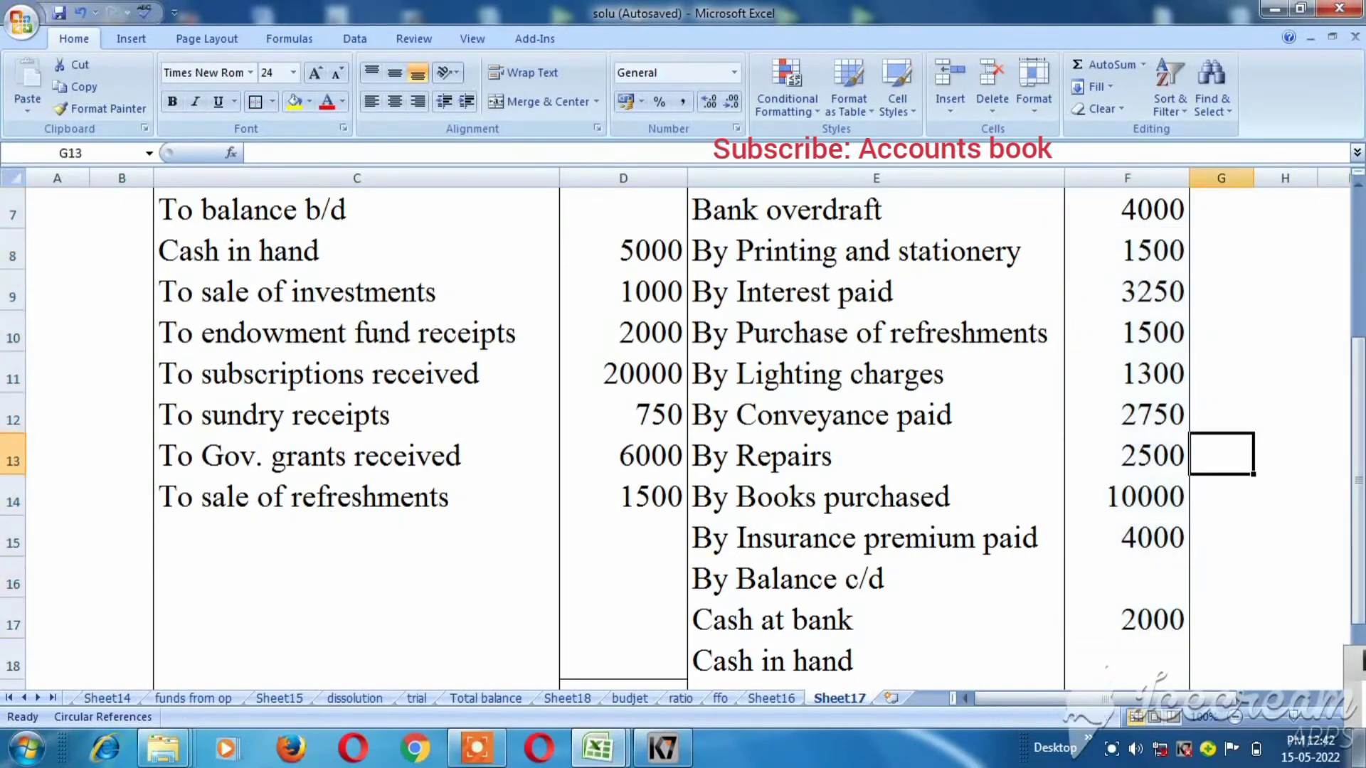
Step: Enter the payments sum 32800 in H15 as a working figure beside the account
{"action": "key", "text": "Down"}
{"action": "key", "text": "Down"}
{"action": "key", "text": "Down"}
{"action": "key", "text": "Down"}
{"action": "key", "text": "Down"}
{"action": "key", "text": "Down"}
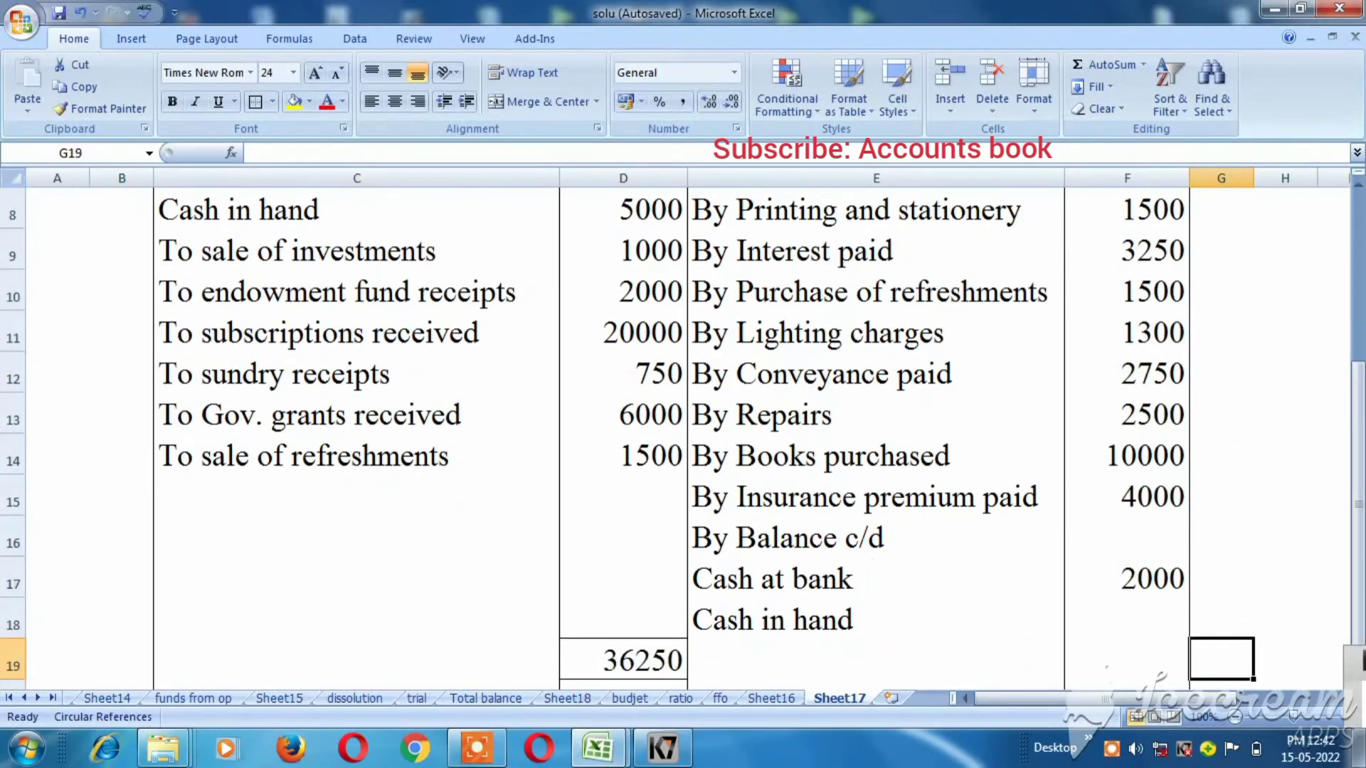
{"action": "key", "text": "Up"}
{"action": "key", "text": "Up"}
{"action": "key", "text": "Up"}
{"action": "key", "text": "Up"}
{"action": "key", "text": "Right"}
{"action": "type", "text": "3"}
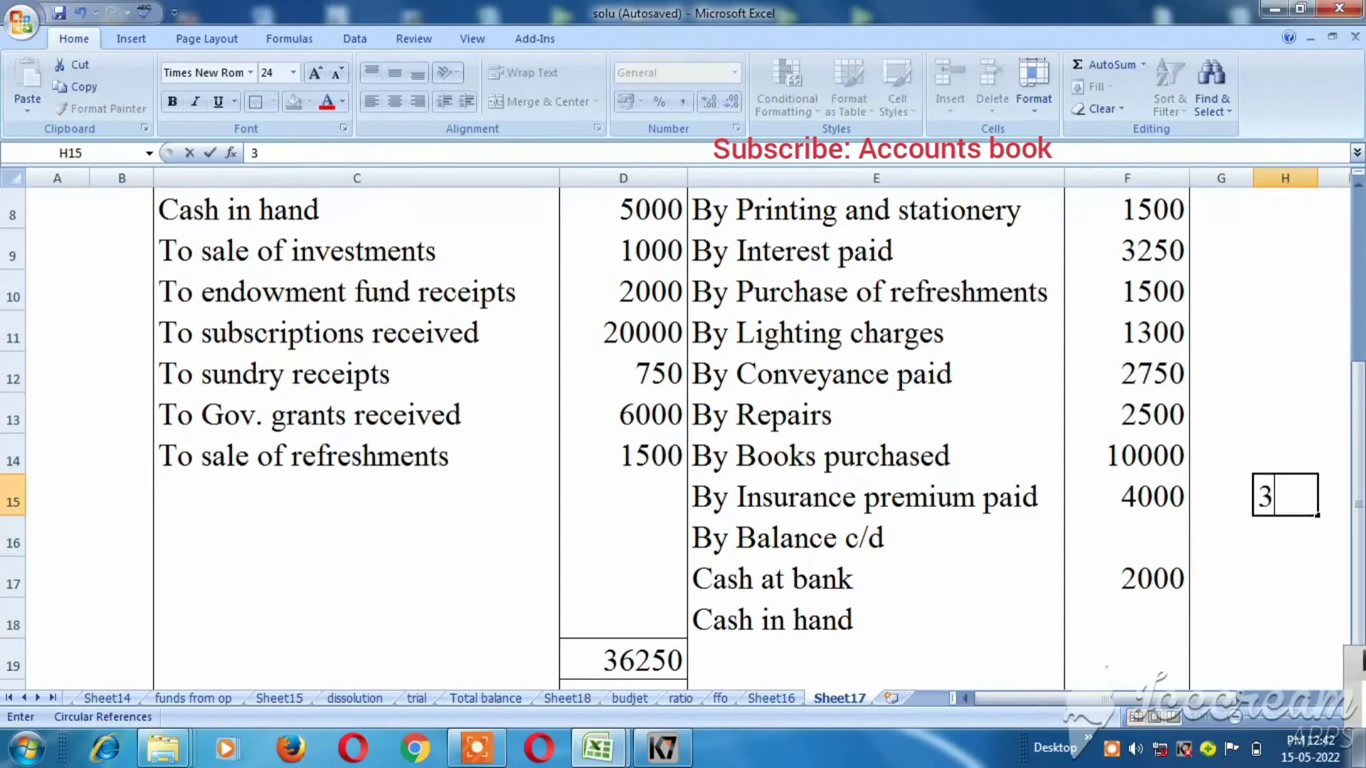
{"action": "type", "text": "2800"}
{"action": "key", "text": "Return"}
Step: Enter the receipts total 36250 in H14, directly above the payments sum
{"action": "key", "text": "Up"}
{"action": "key", "text": "Up"}
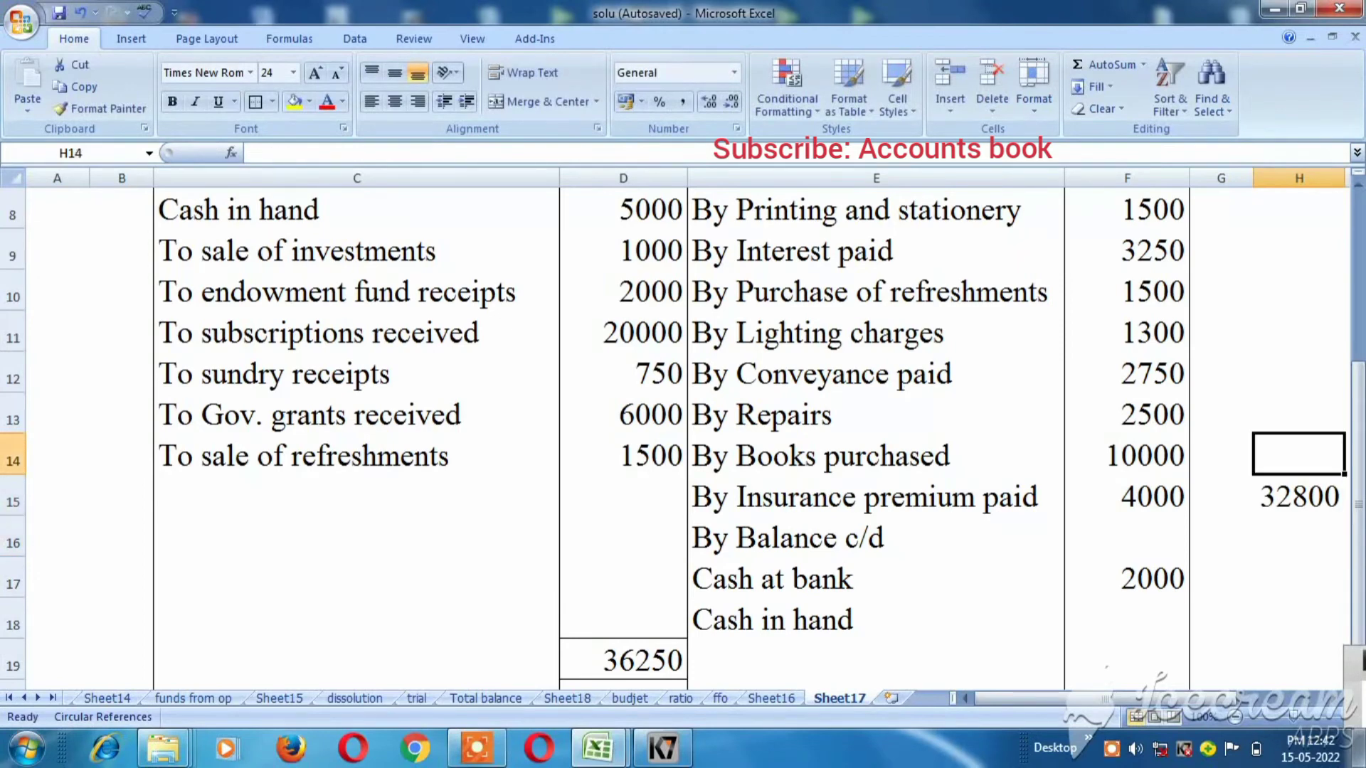
{"action": "type", "text": "36"}
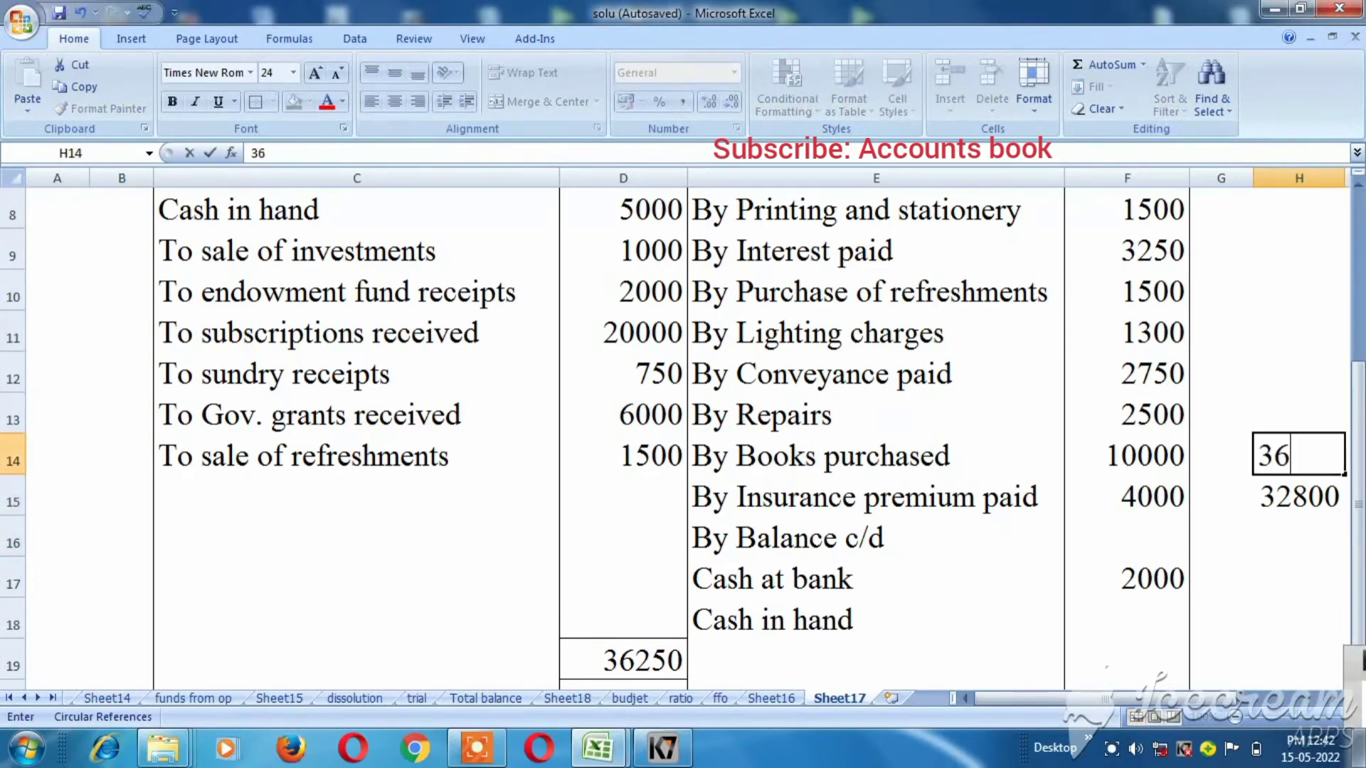
{"action": "type", "text": "250"}
{"action": "key", "text": "Return"}
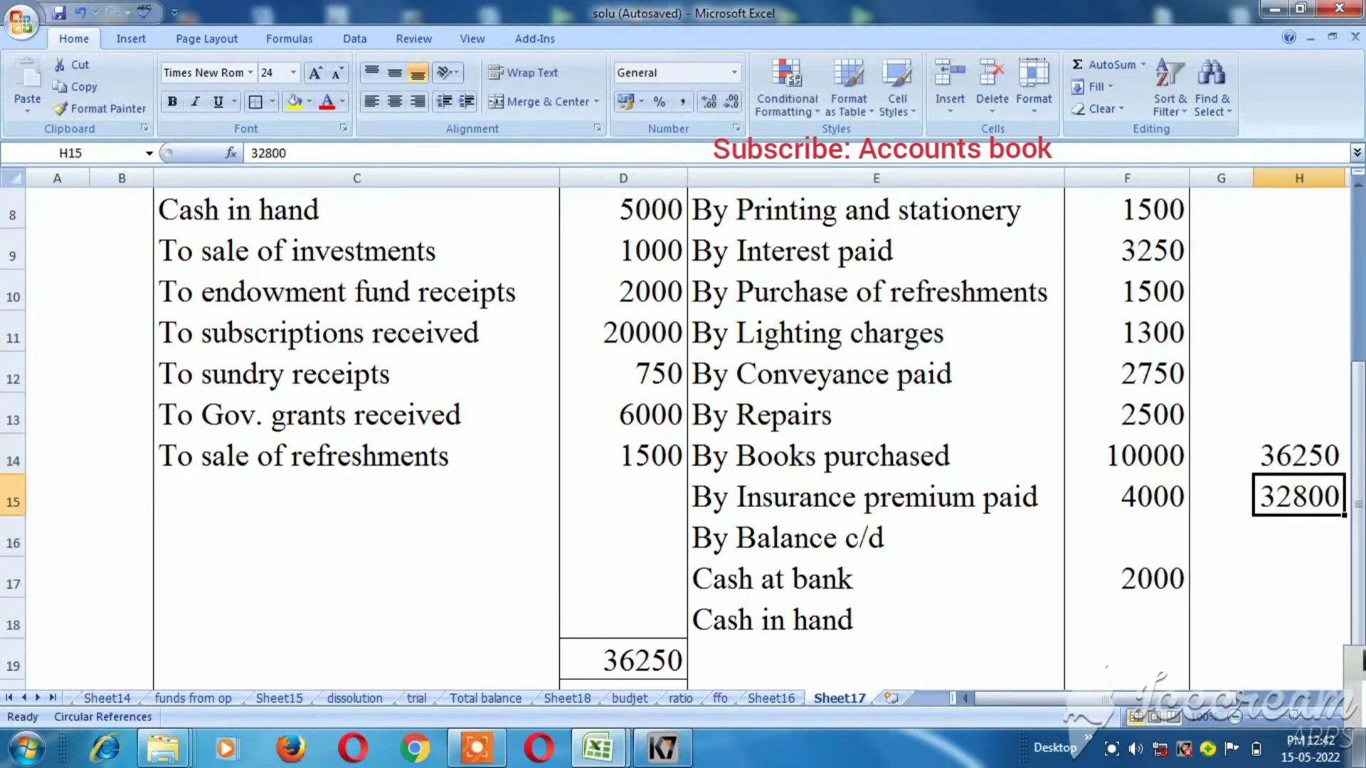
Step: Calculate the closing cash in H16 by subtracting H15 from H14 with a formula
{"action": "key", "text": "Return"}
{"action": "type", "text": "="}
{"action": "key", "text": "Up"}
{"action": "key", "text": "Up"}
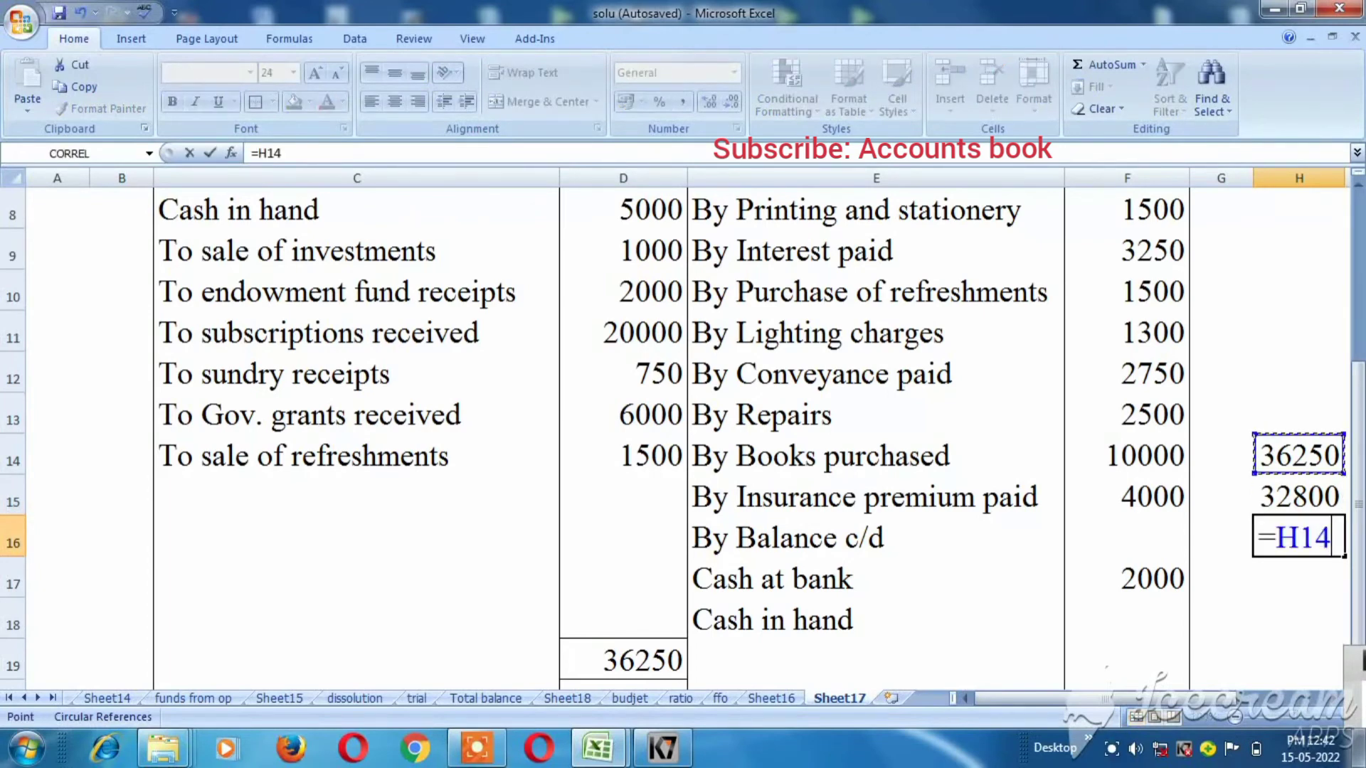
{"action": "key", "text": "Down"}
{"action": "key", "text": "Up"}
{"action": "type", "text": "-"}
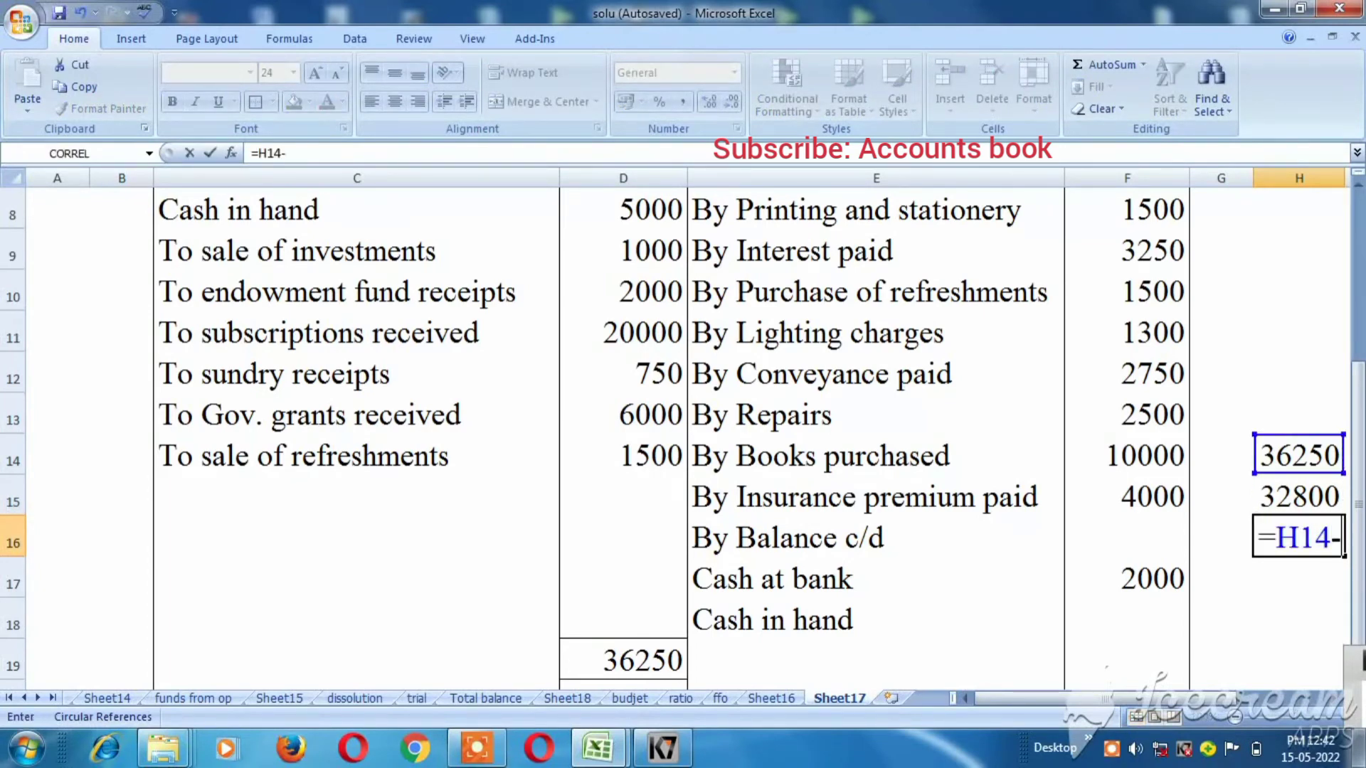
{"action": "key", "text": "Up"}
{"action": "key", "text": "Return"}
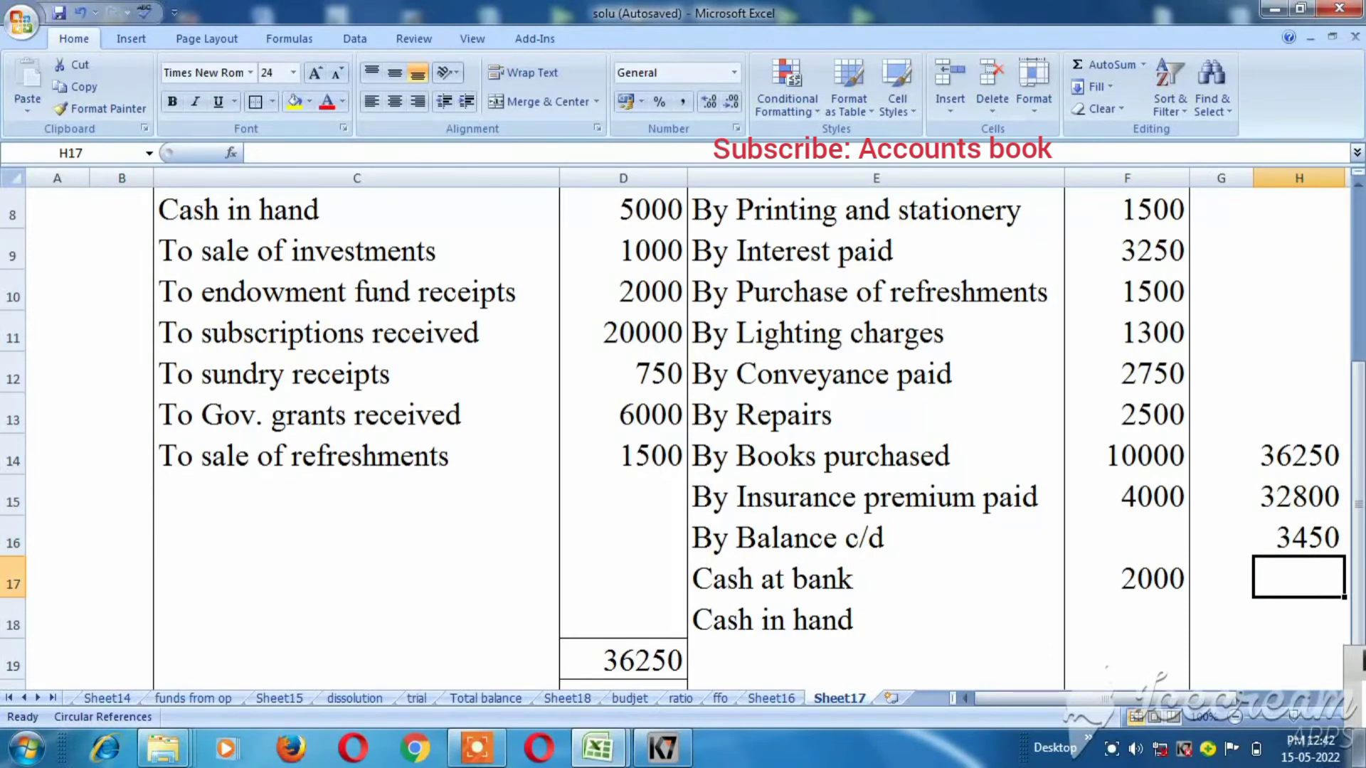
Step: Enter 3450 in F18 as the closing cash in hand amount
{"action": "key", "text": "Down"}
{"action": "key", "text": "Left"}
{"action": "key", "text": "Left"}
{"action": "type", "text": "3450"}
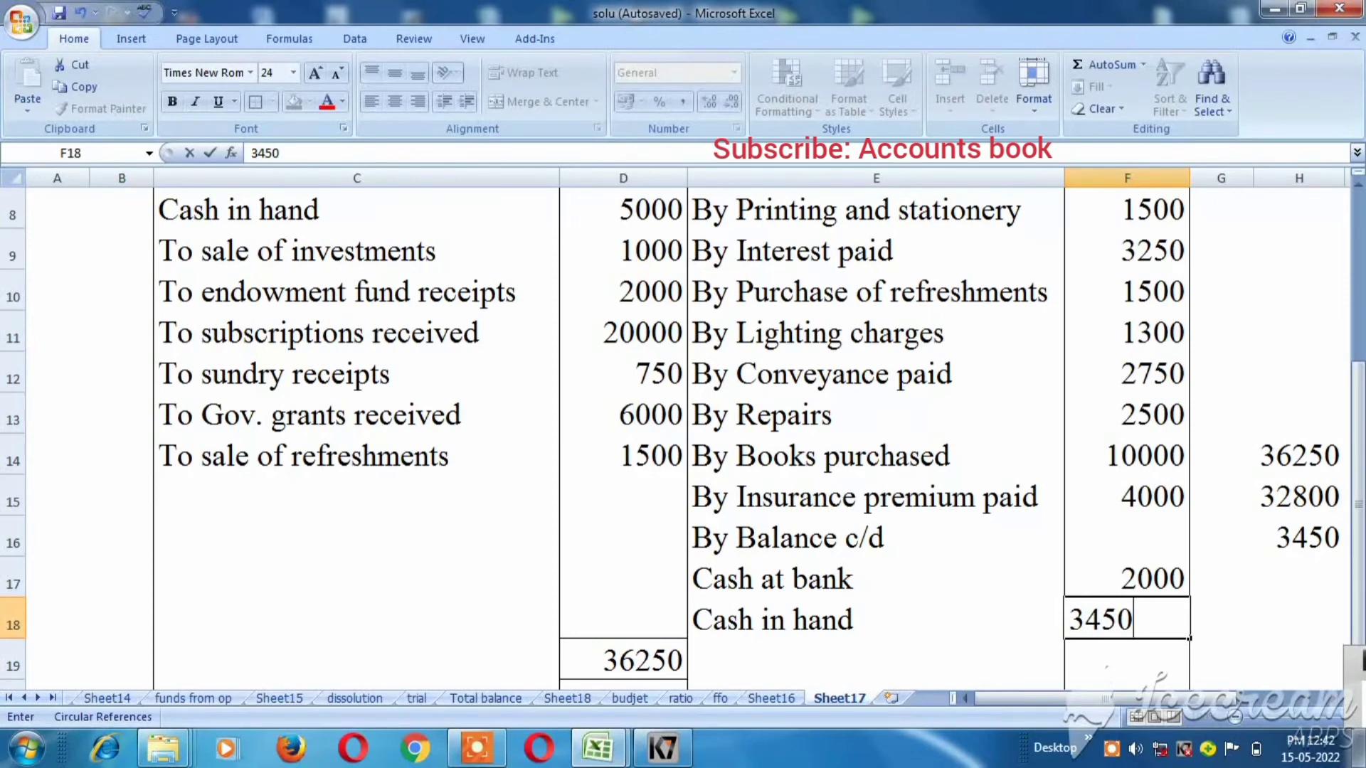
{"action": "key", "text": "Return"}
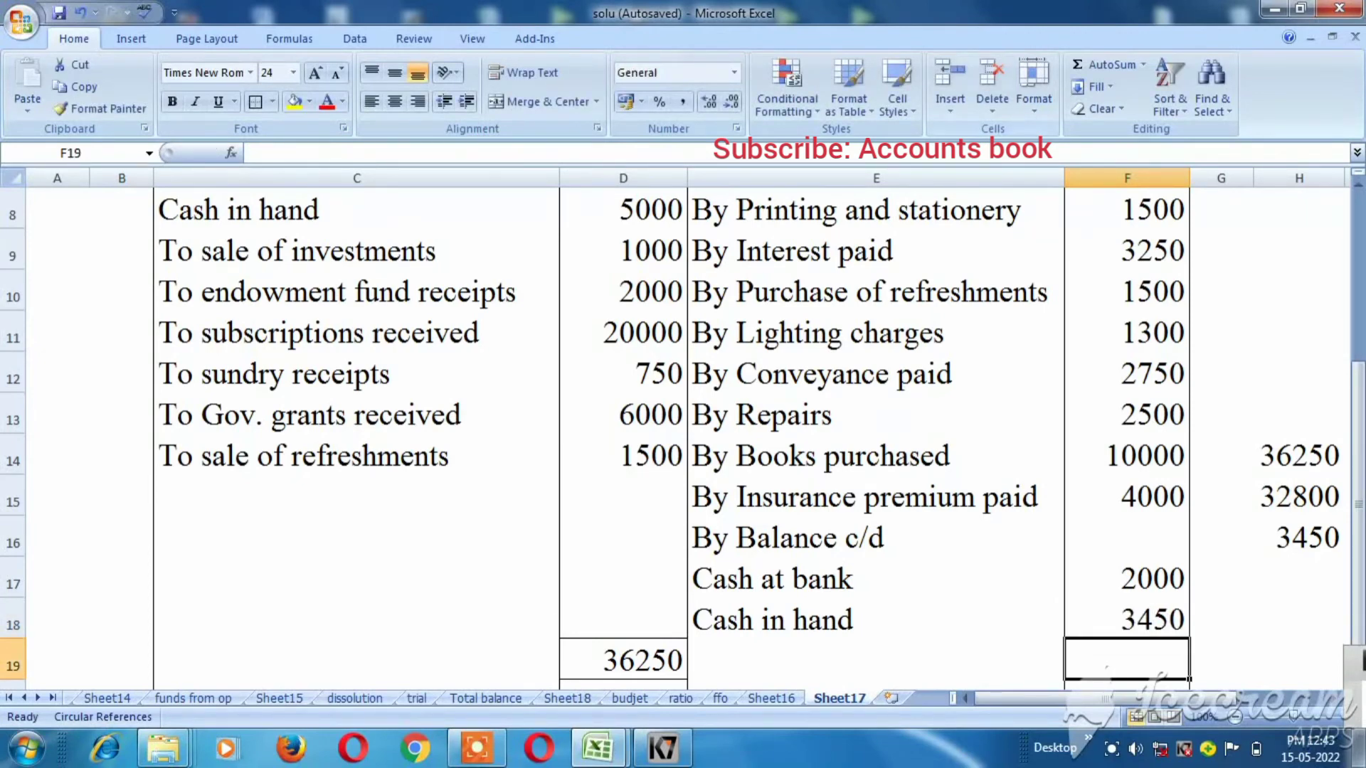
Step: Total the payments amounts in F19 with an AutoSum over F7:F18
{"action": "left_click", "coordinate": [1109, 65]}
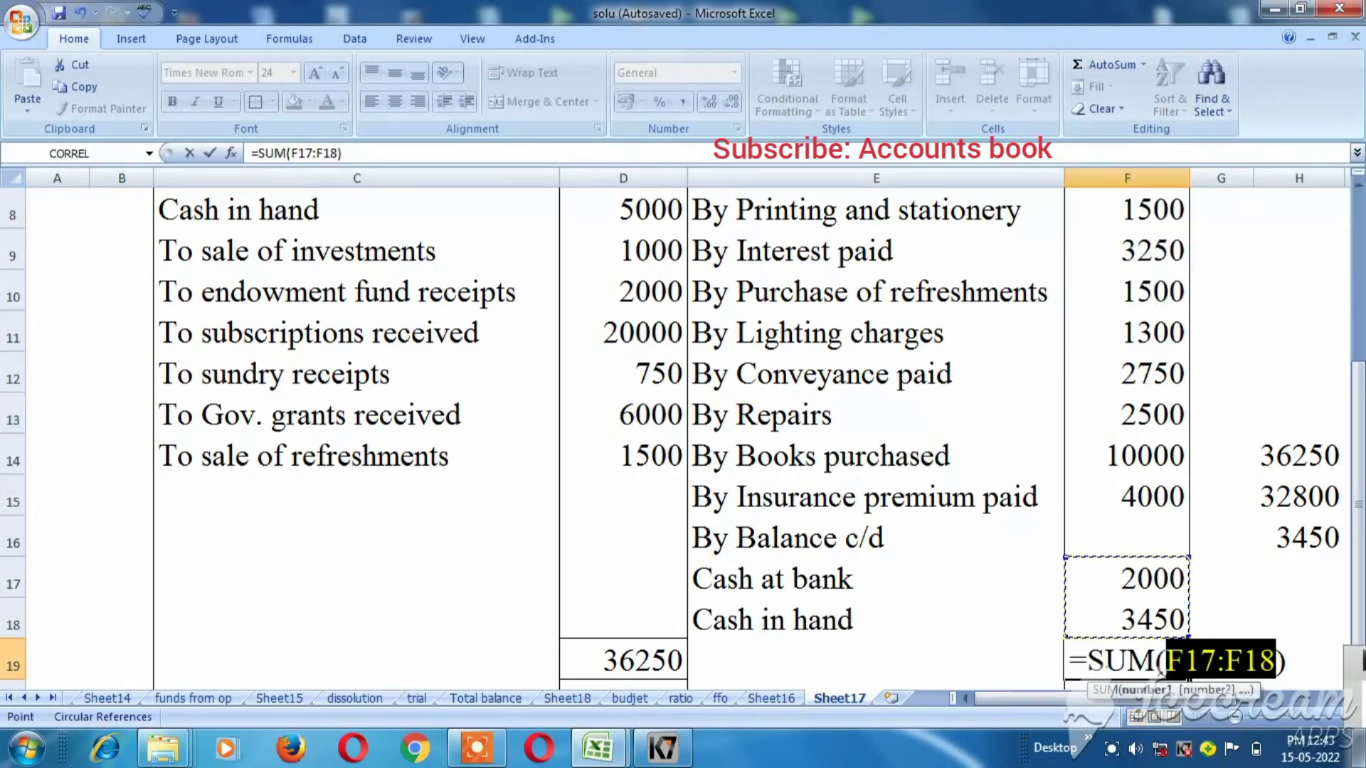
{"action": "key", "text": "shift+Up"}
{"action": "key", "text": "shift+Up"}
{"action": "key", "text": "shift+Up"}
{"action": "key", "text": "shift+Up"}
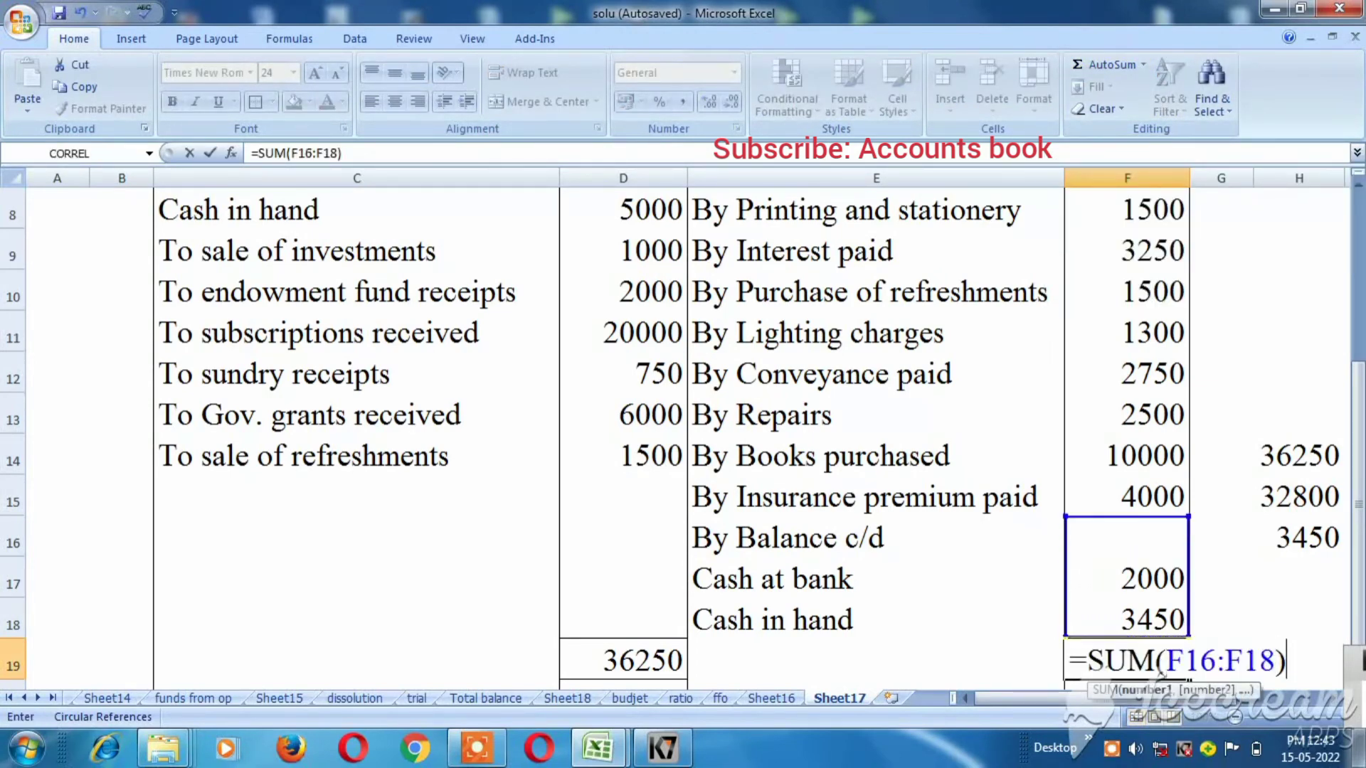
{"action": "key", "text": "shift+Up"}
{"action": "key", "text": "shift+Up"}
{"action": "key", "text": "shift+Up"}
{"action": "key", "text": "shift+Up"}
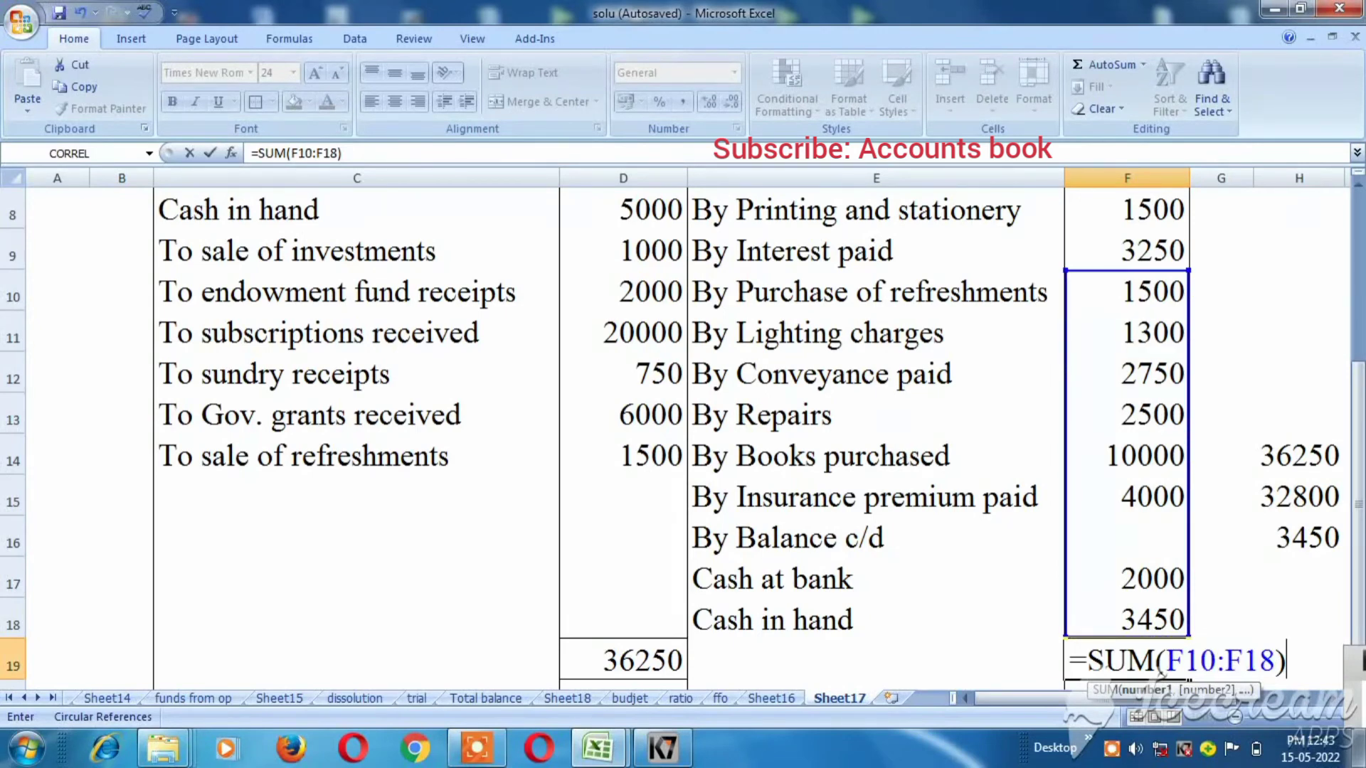
{"action": "key", "text": "shift+Up"}
{"action": "key", "text": "shift+Up"}
{"action": "scroll", "coordinate": [1106, 666], "scroll_direction": "up", "scroll_amount": 1}
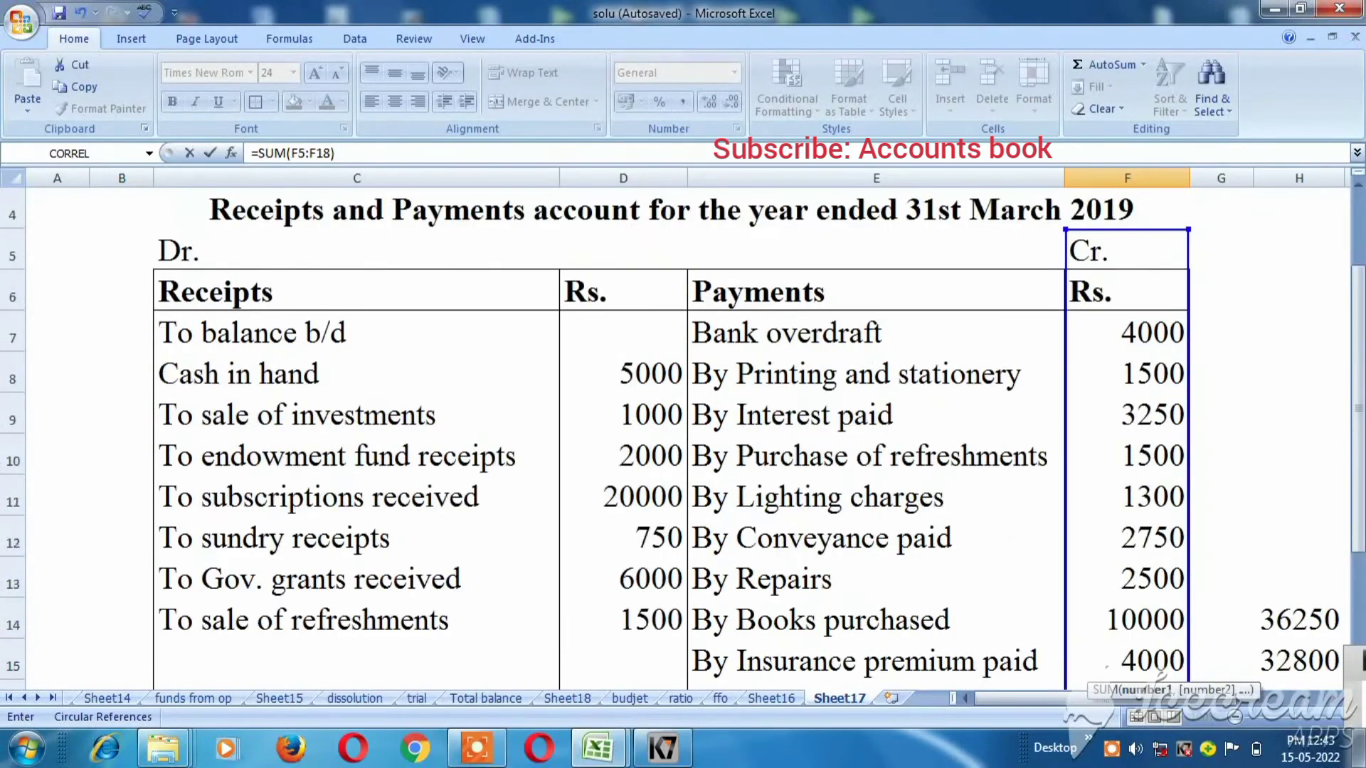
{"action": "key", "text": "Return"}
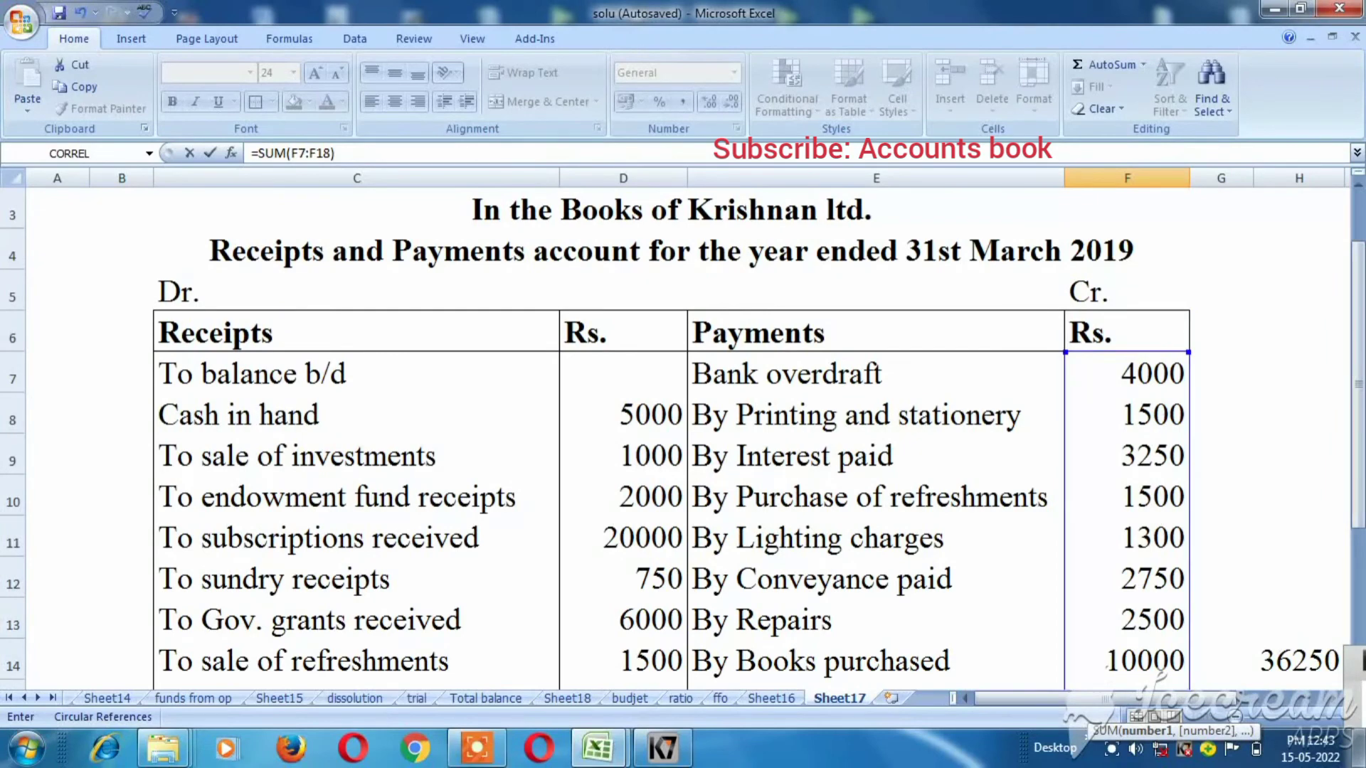
Step: Put a border around the payments total in F19 and make the totals in F19 and D19 bold
{"action": "key", "text": "Up"}
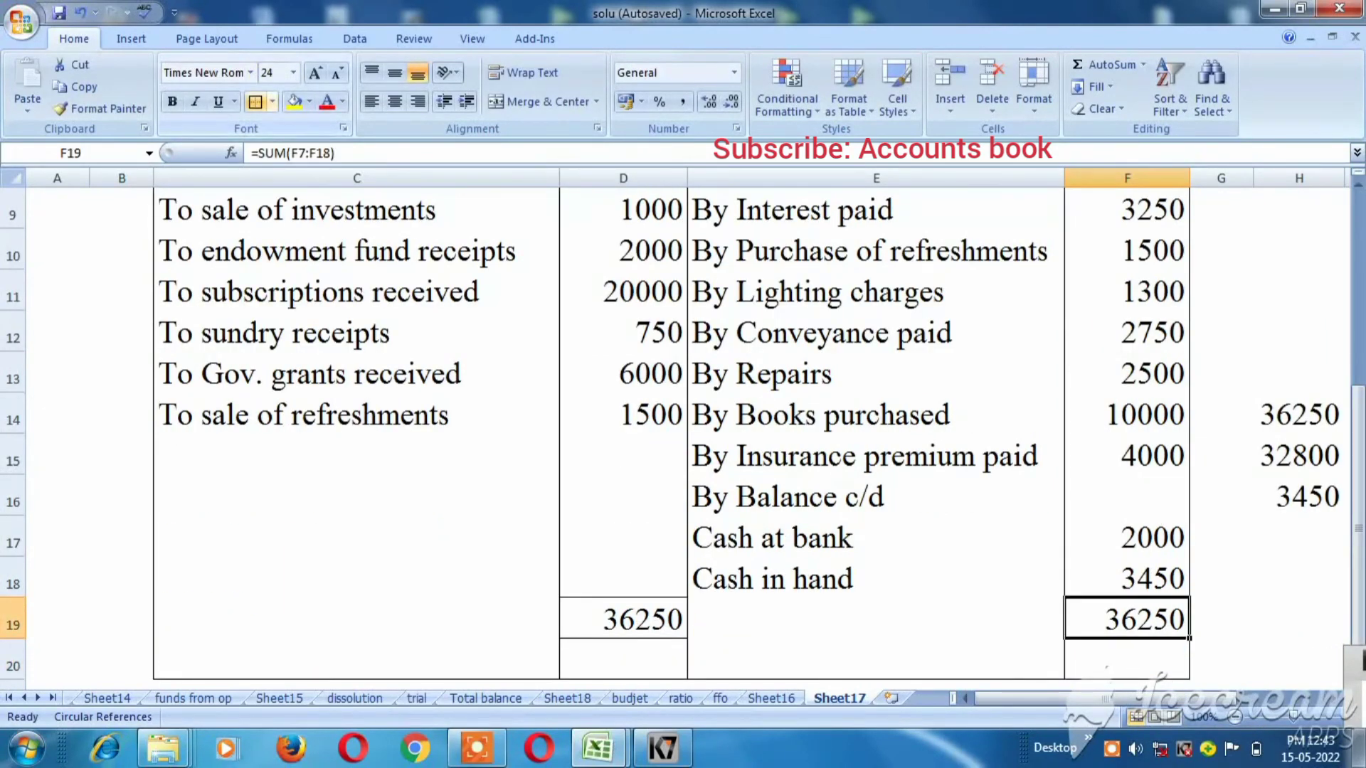
{"action": "left_click", "coordinate": [255, 102]}
{"action": "key", "text": "ctrl+b"}
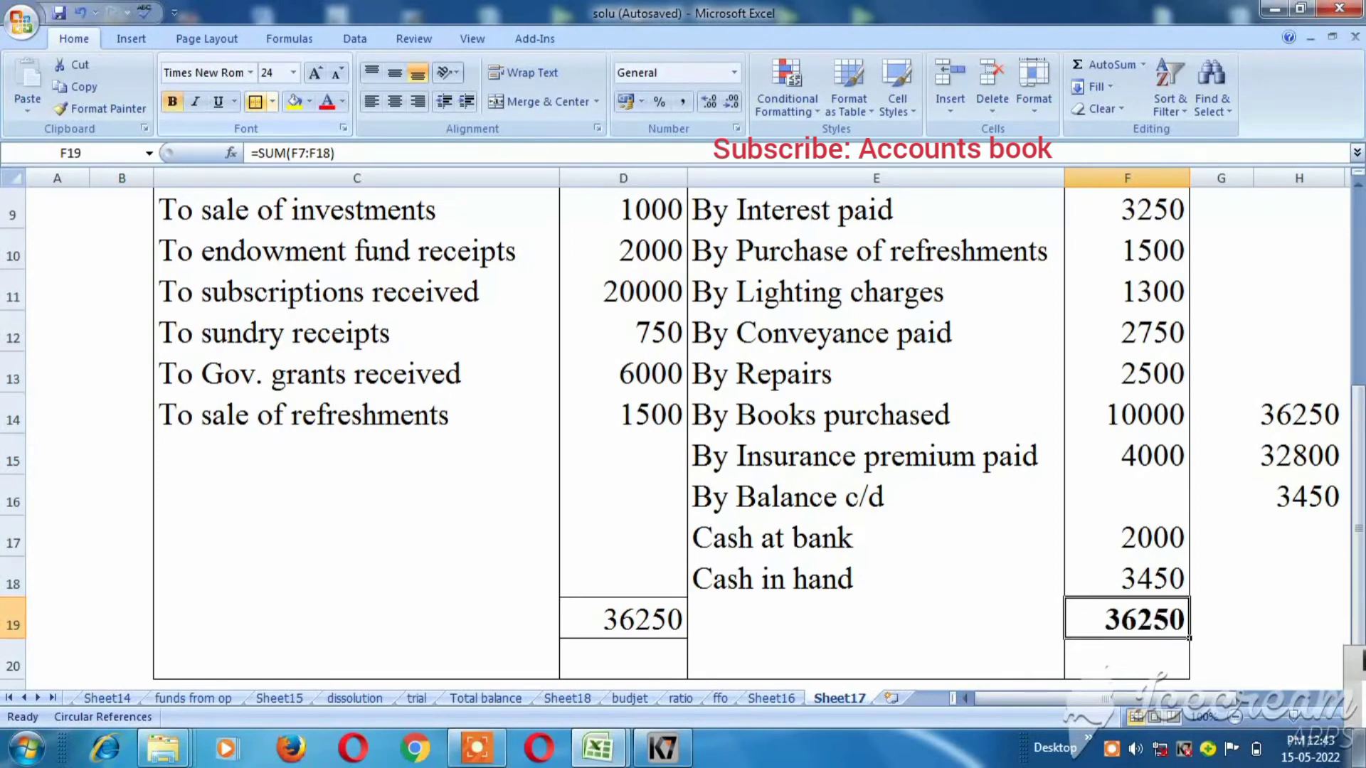
{"action": "key", "text": "Left"}
{"action": "key", "text": "Left"}
{"action": "key", "text": "ctrl+b"}
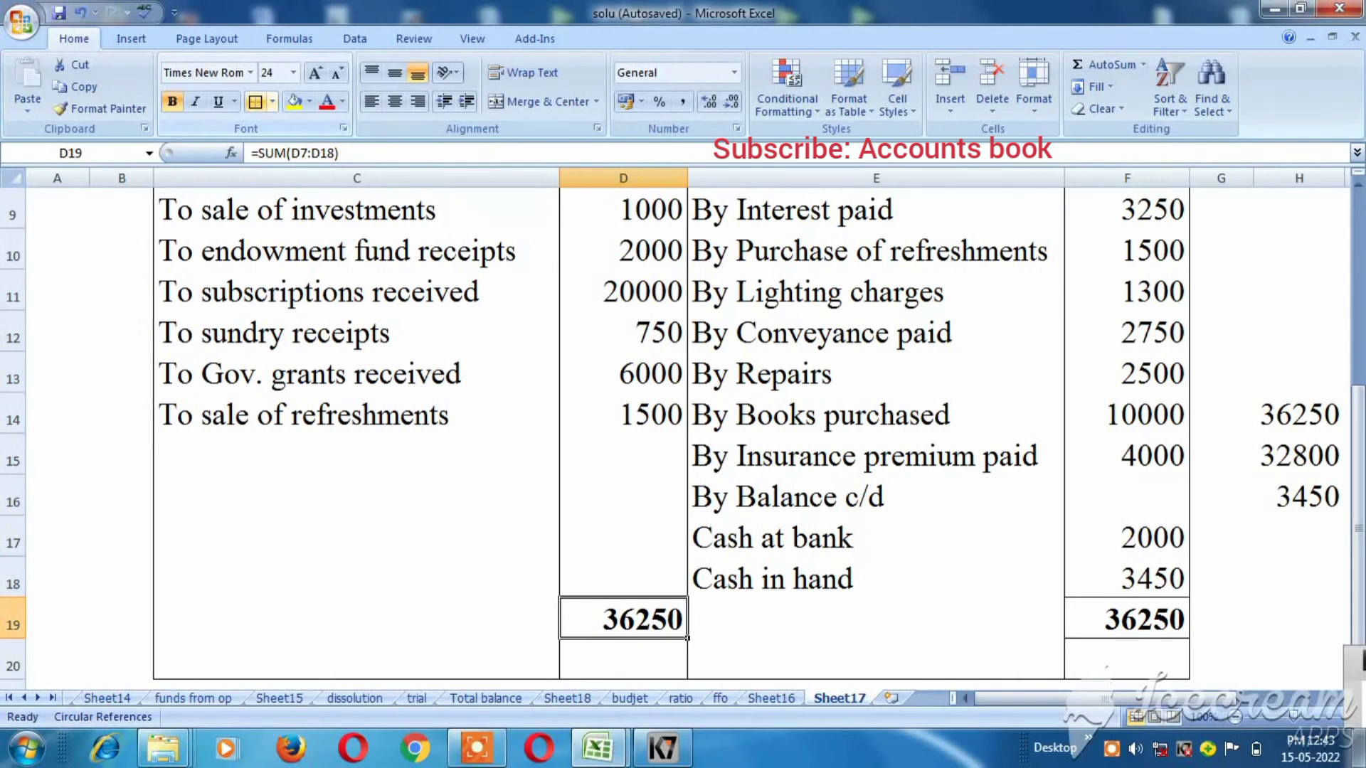
Step: Review the completed Receipts and Payments account from the totals up to its heading
{"action": "left_click", "coordinate": [622, 577]}
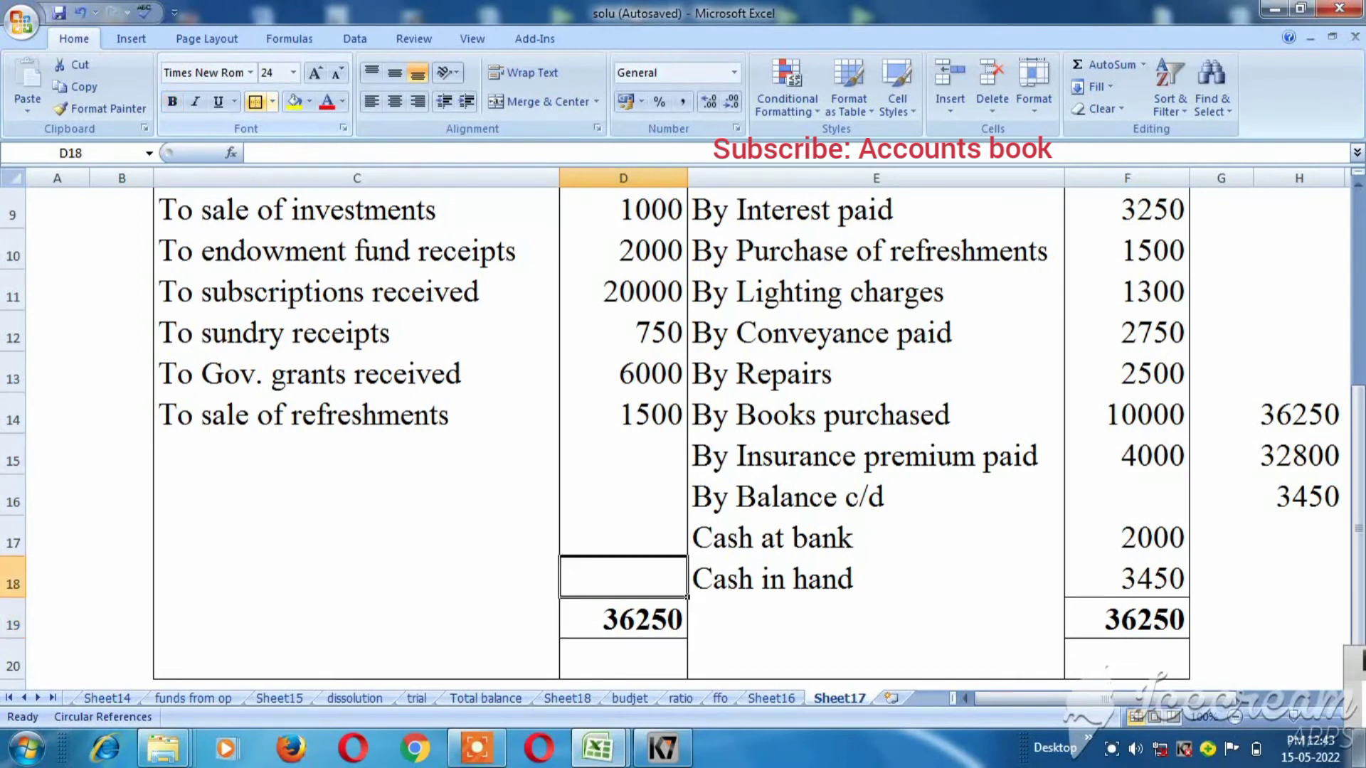
{"action": "left_click", "coordinate": [622, 536]}
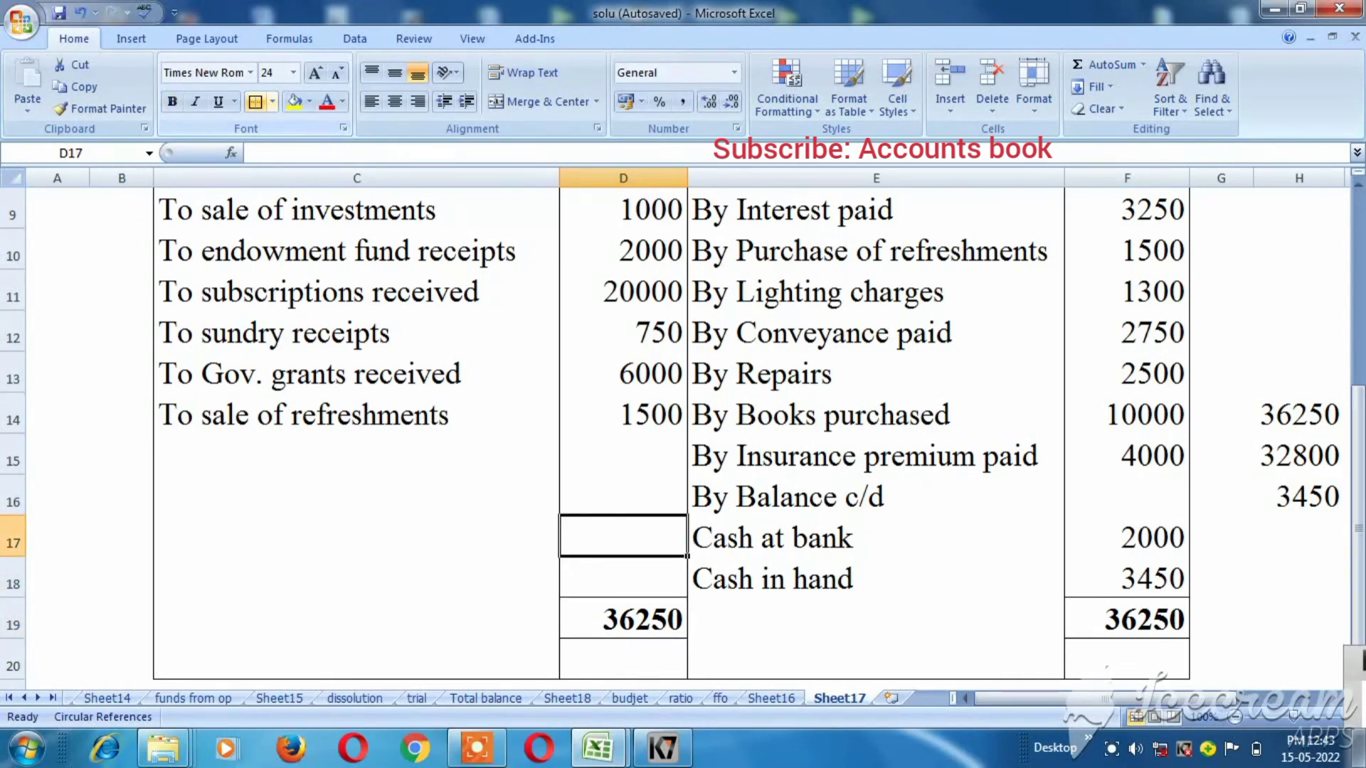
{"action": "key", "text": "Up"}
{"action": "key", "text": "Up"}
{"action": "key", "text": "Up"}
{"action": "key", "text": "Up"}
{"action": "key", "text": "Up"}
{"action": "key", "text": "Up"}
{"action": "key", "text": "Up"}
{"action": "key", "text": "Up"}
{"action": "key", "text": "Up"}
{"action": "key", "text": "Up"}
{"action": "key", "text": "Up"}
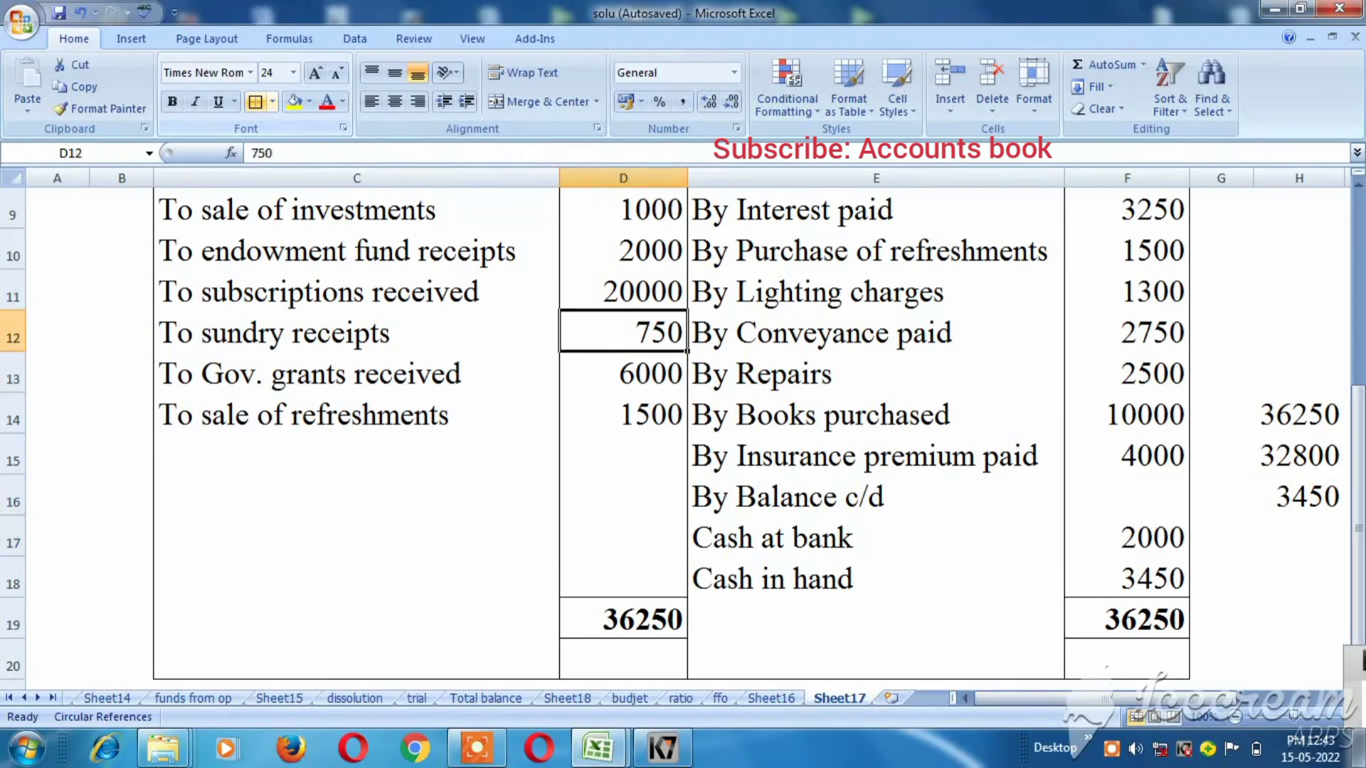
{"action": "key", "text": "Up"}
{"action": "key", "text": "Up"}
{"action": "key", "text": "Up"}
{"action": "key", "text": "Up"}
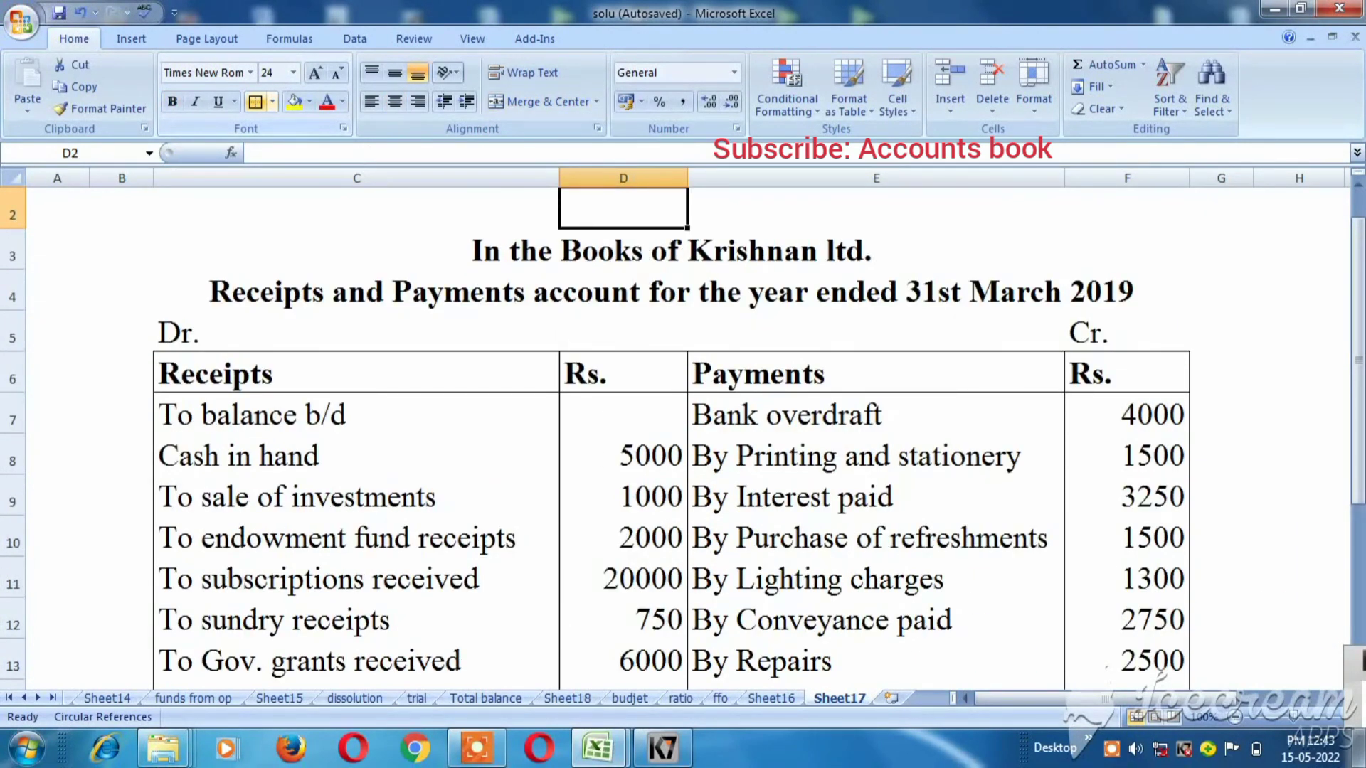
Step: Switch to the problem workbook and review the given particulars from the closing cash at bank entry upward
{"action": "key", "text": "alt+Tab"}
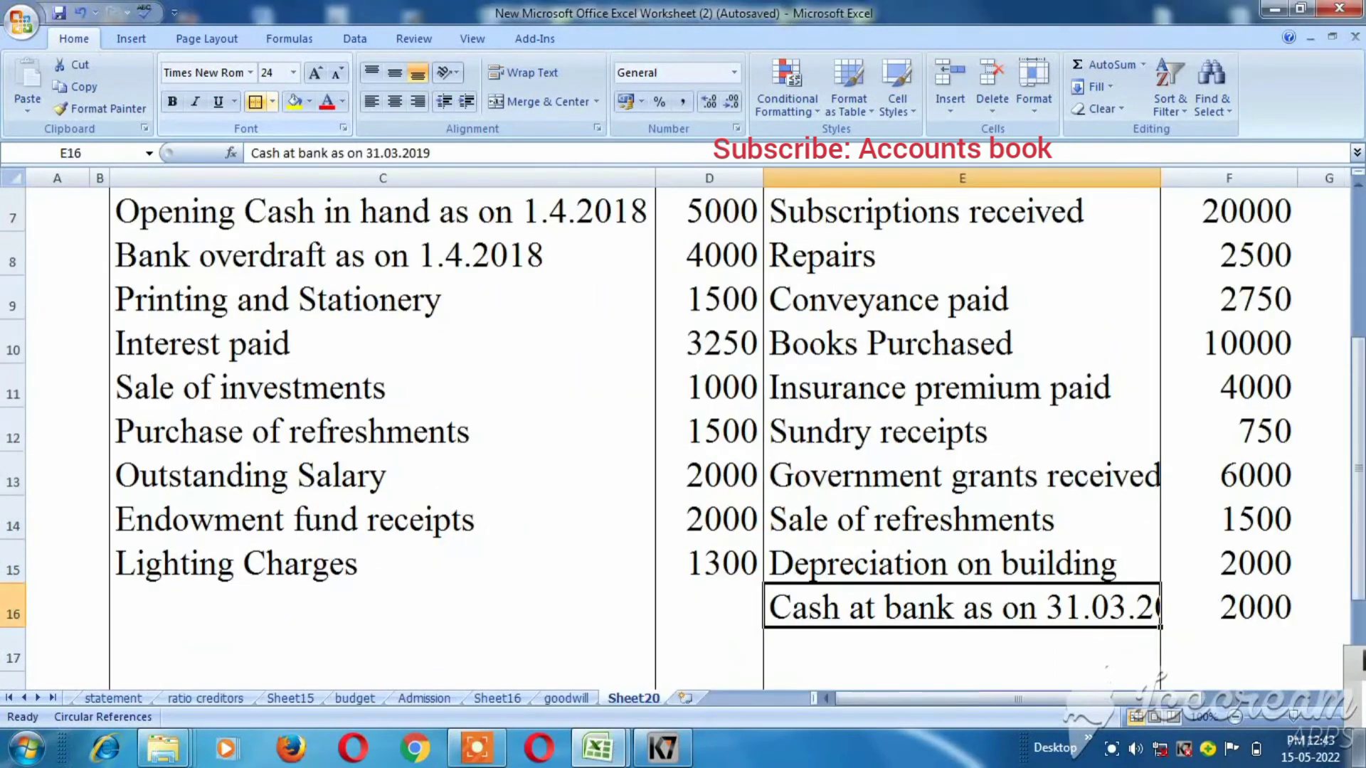
{"action": "key", "text": "Up"}
{"action": "key", "text": "Up"}
{"action": "key", "text": "Up"}
{"action": "key", "text": "Up"}
{"action": "key", "text": "Up"}
{"action": "key", "text": "Up"}
{"action": "key", "text": "Up"}
{"action": "key", "text": "Up"}
{"action": "key", "text": "Up"}
{"action": "key", "text": "Up"}
{"action": "key", "text": "Up"}
{"action": "key", "text": "Up"}
{"action": "key", "text": "Up"}
{"action": "key", "text": "Up"}
{"action": "key", "text": "Up"}
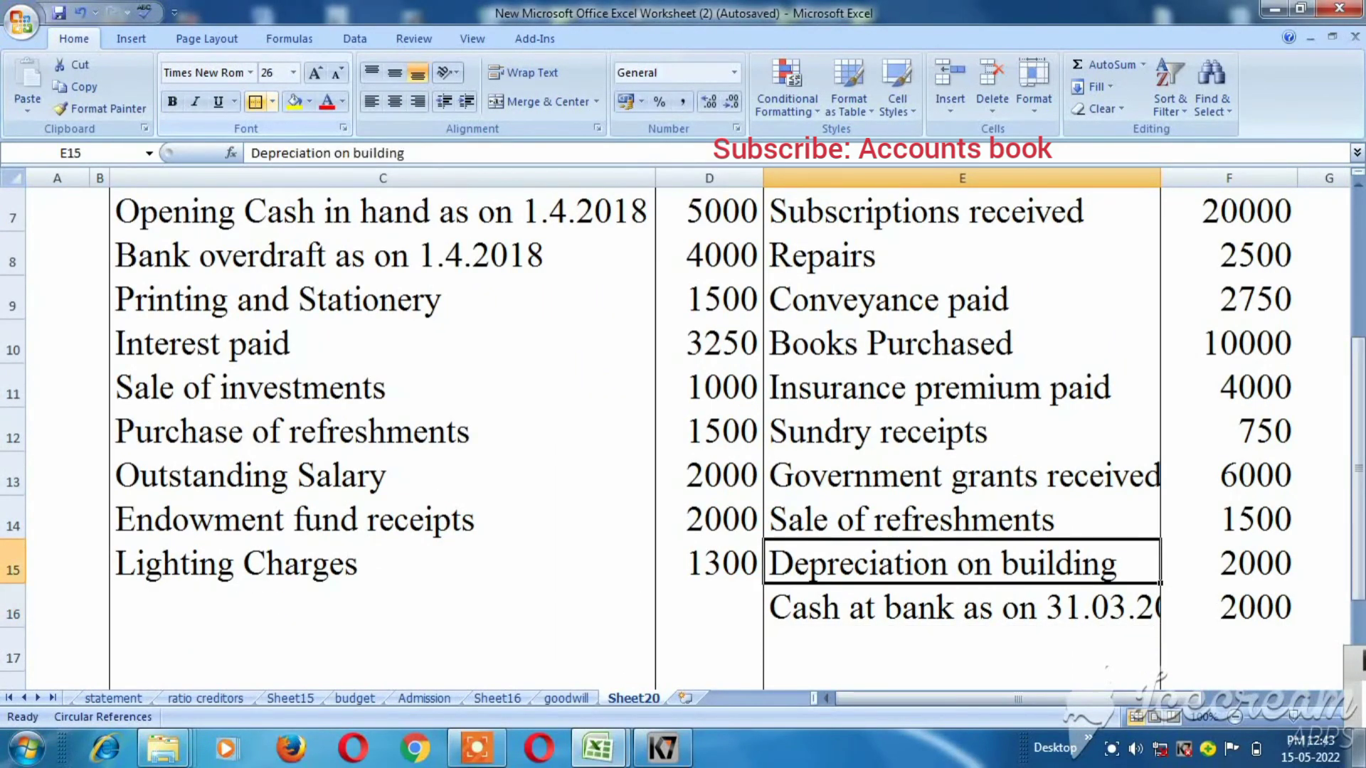